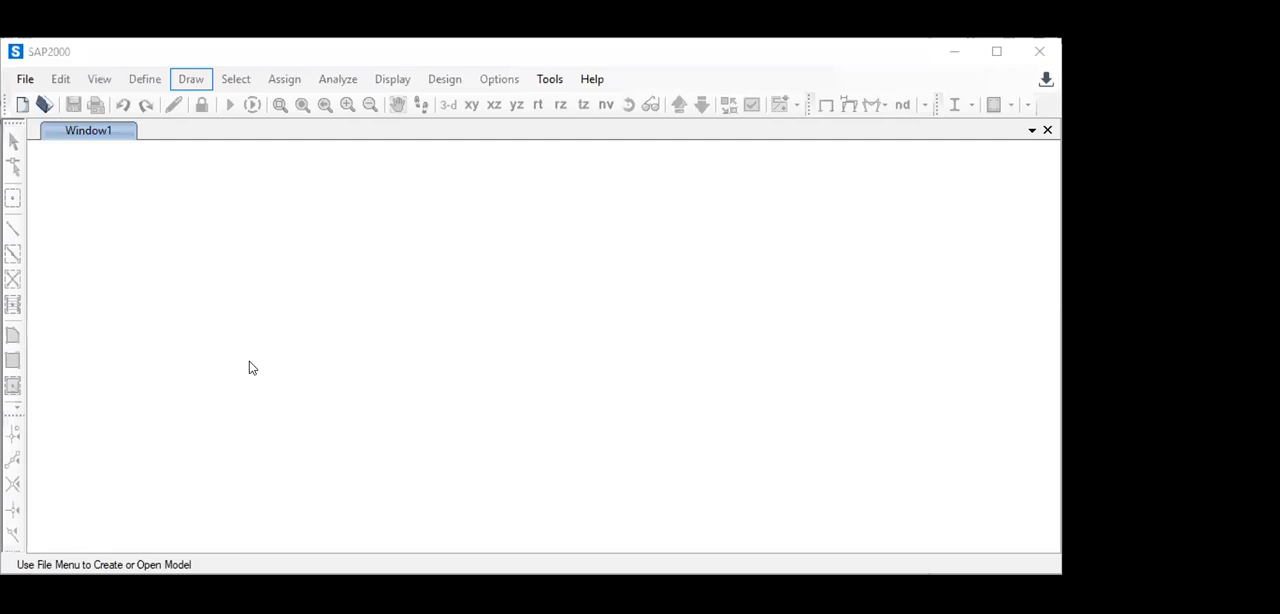
pyautogui.press('Right')
pyautogui.press('Right')
pyautogui.press('Right')
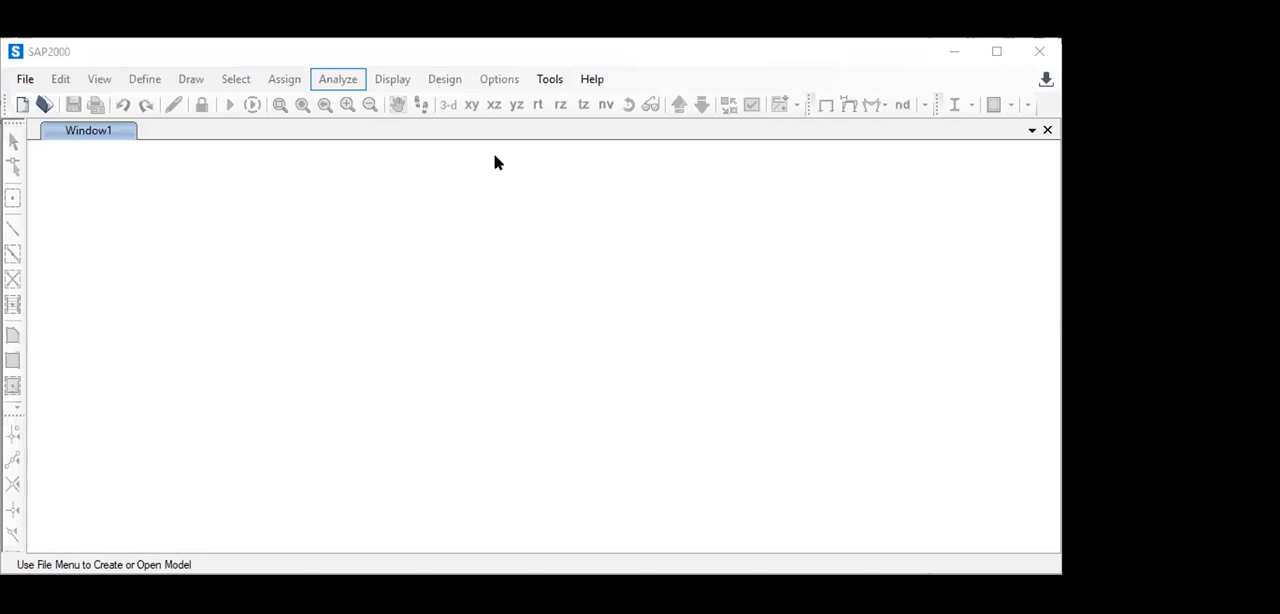
# - Start a new model in Kgf, m, C units with the Grid Only template
pyautogui.click(26, 80)
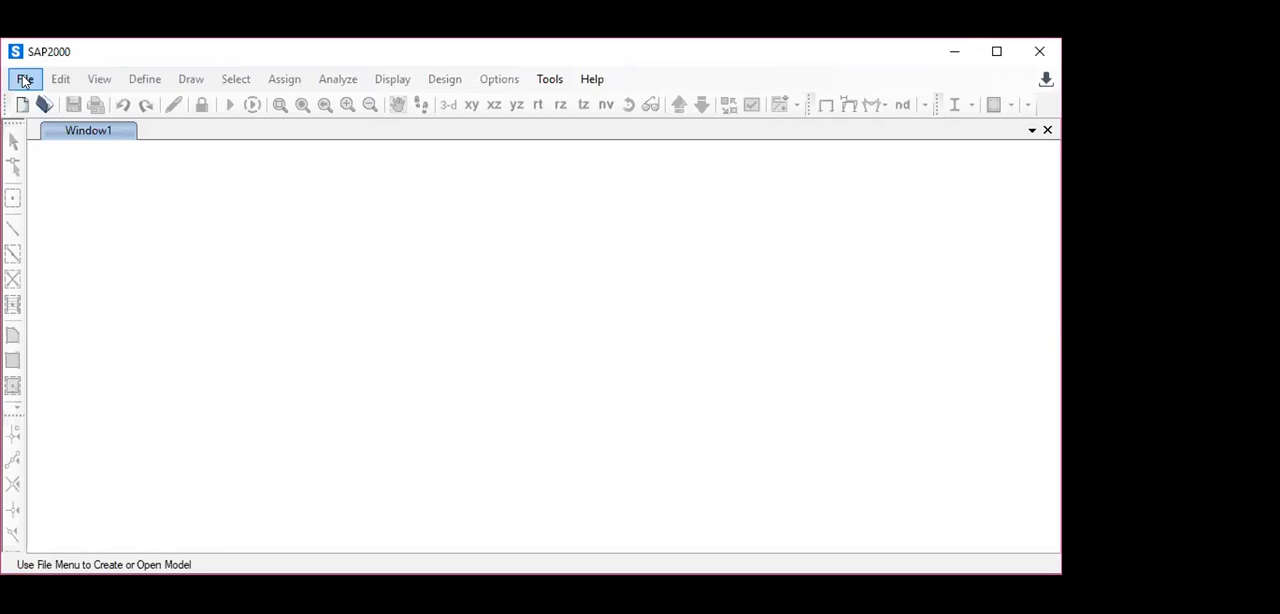
pyautogui.click(25, 79)
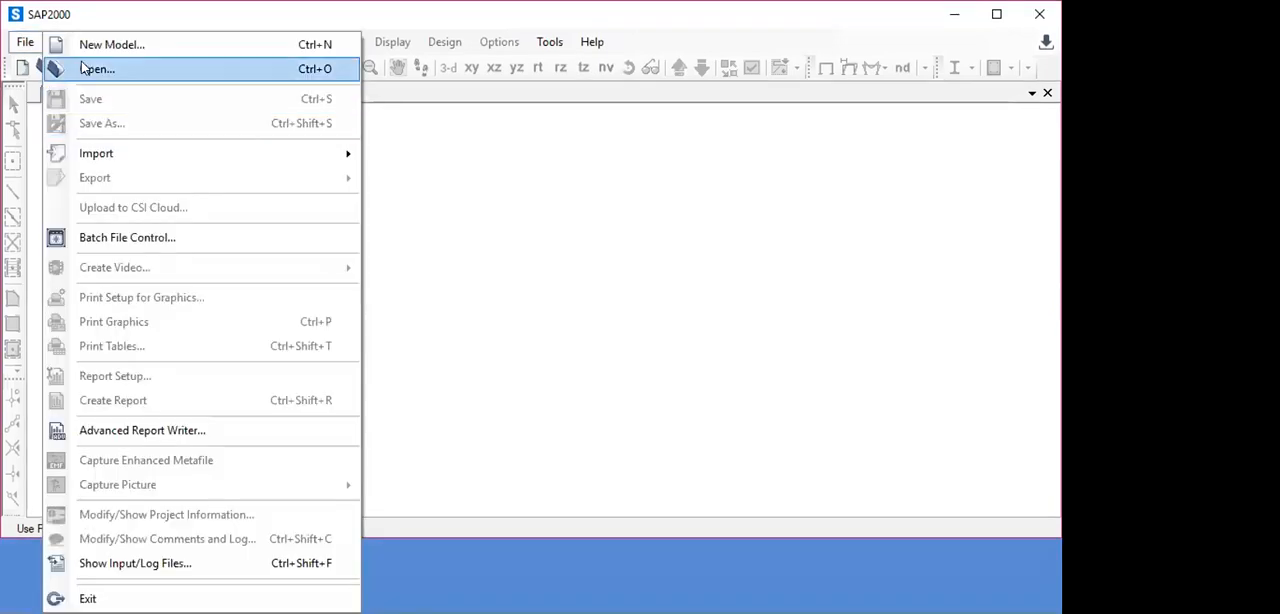
pyautogui.click(85, 44)
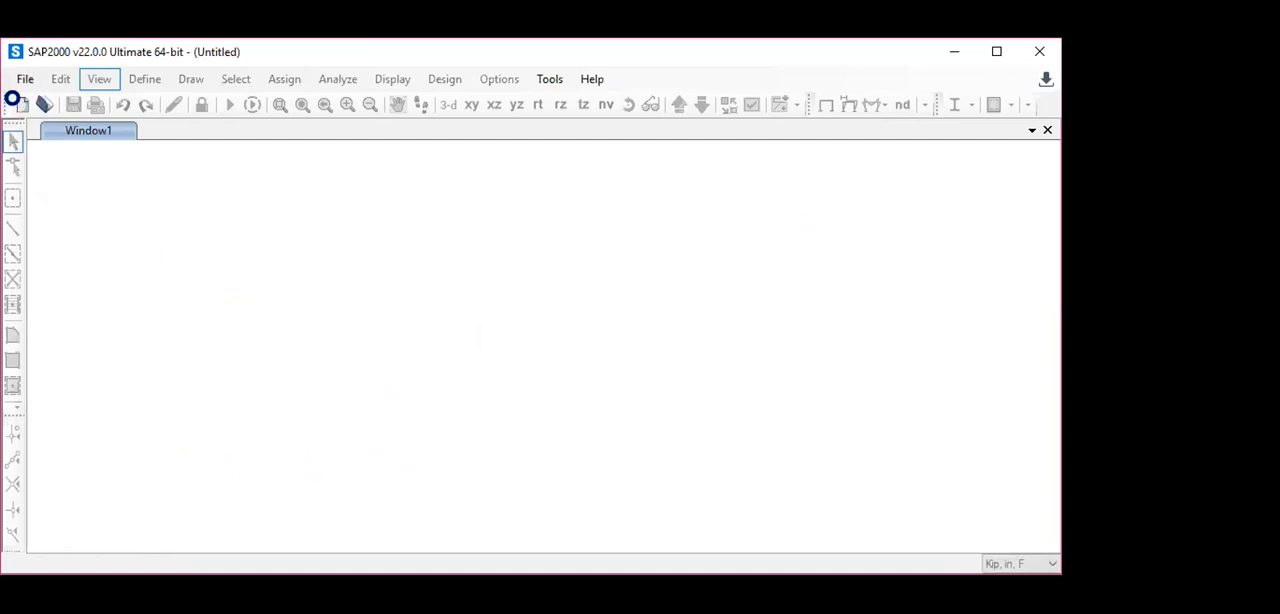
pyautogui.click(18, 104)
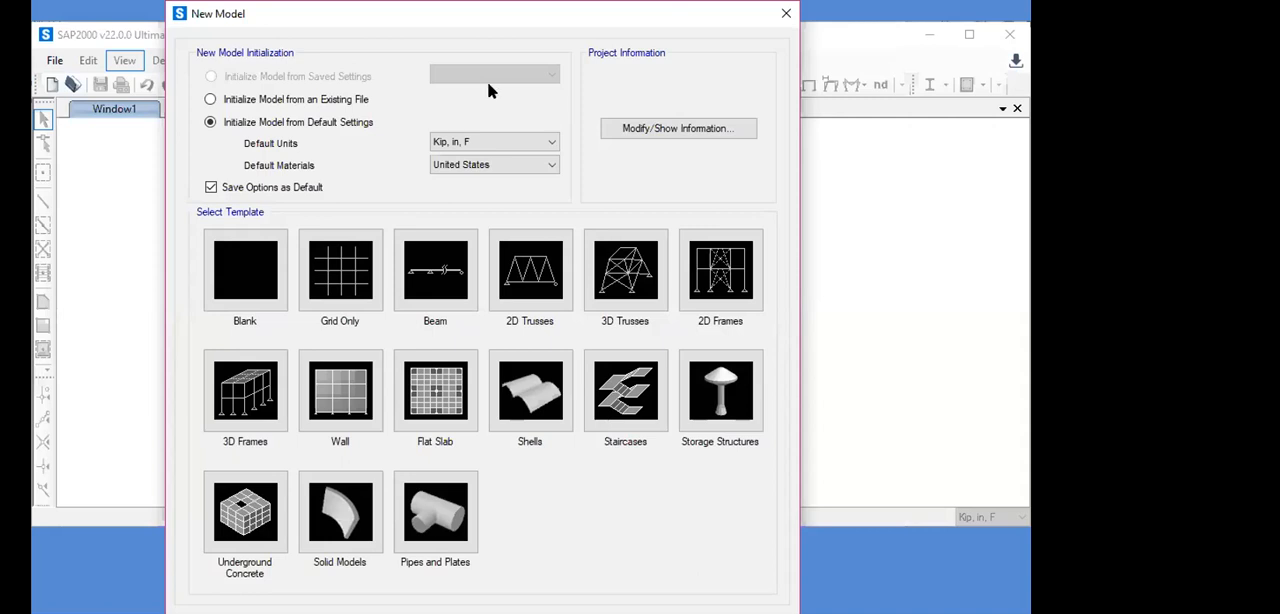
pyautogui.click(548, 142)
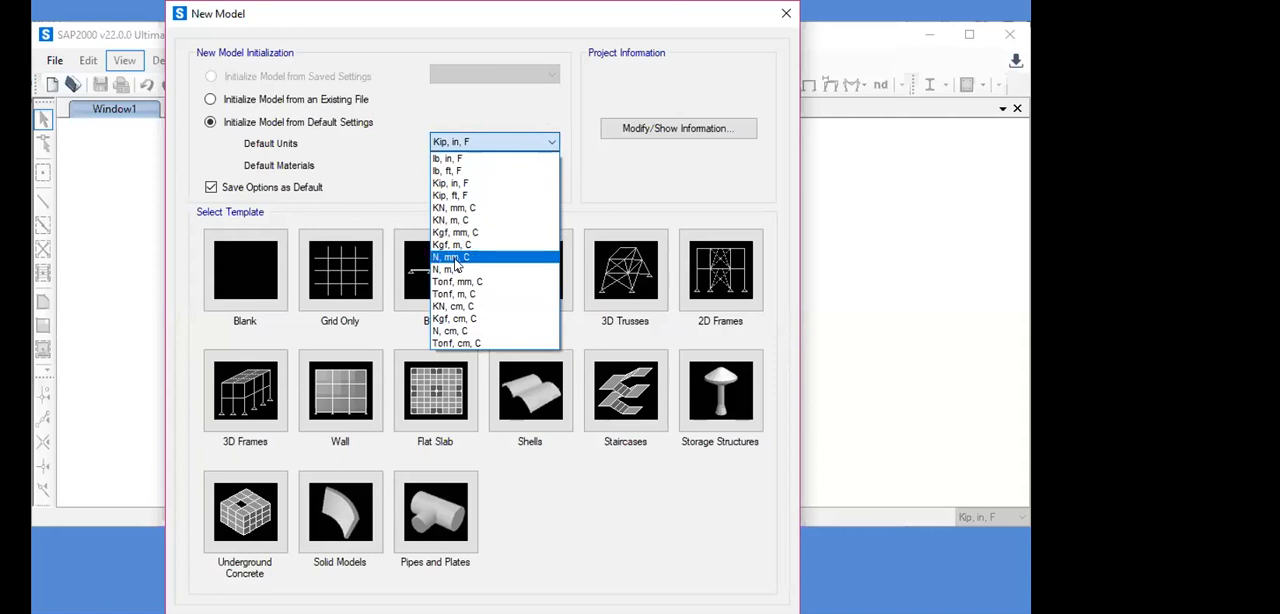
pyautogui.click(452, 246)
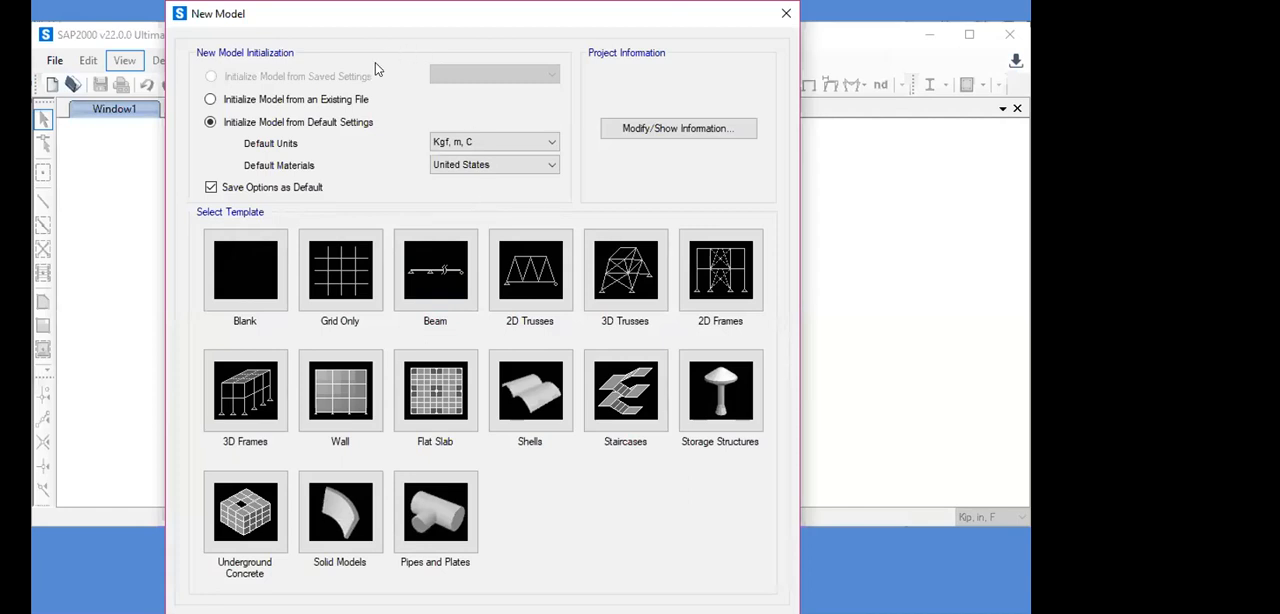
pyautogui.click(352, 284)
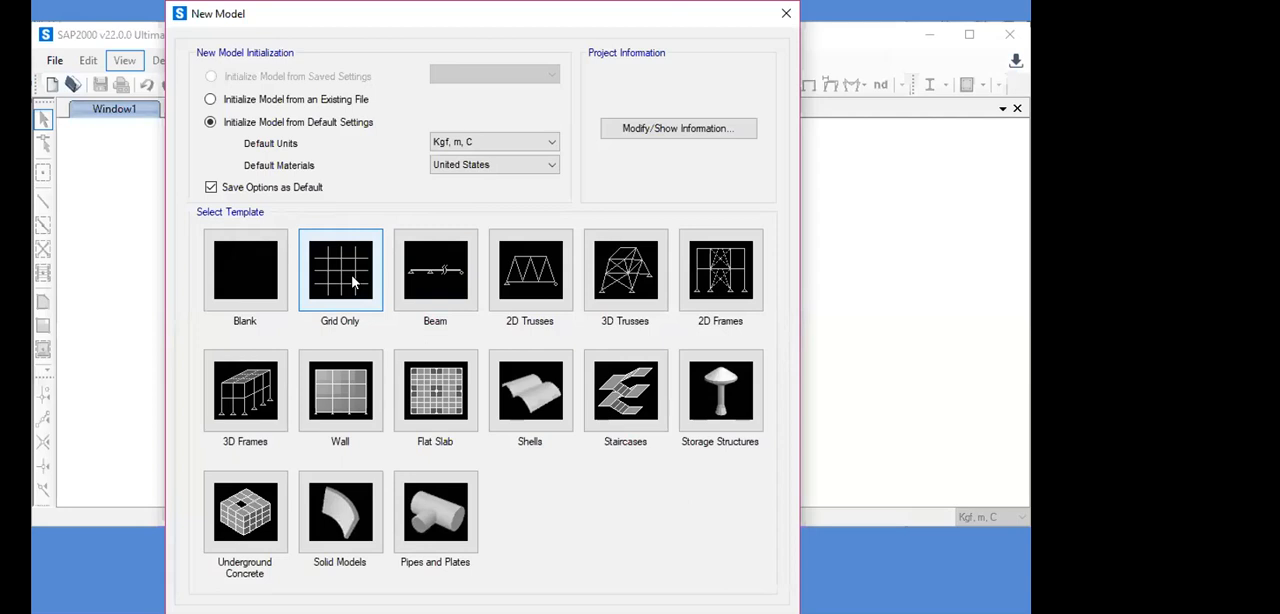
pyautogui.click(352, 284)
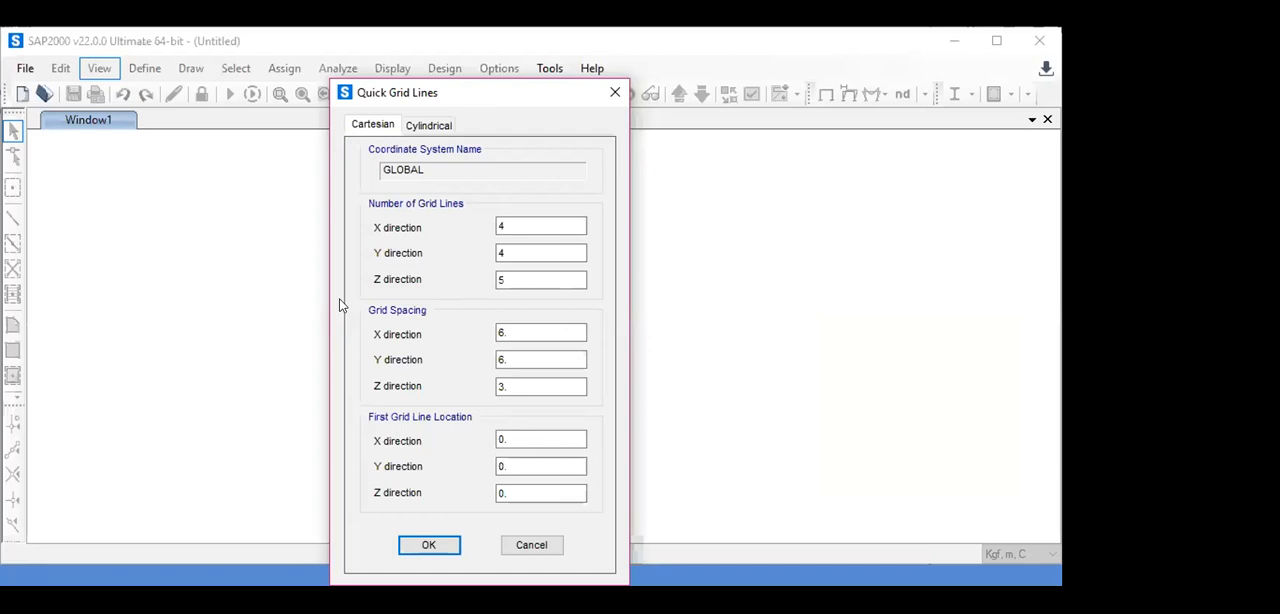
# - Set the number of grid lines to 13 in X, 2 in Y and 4 in Z
pyautogui.click(504, 228)
pyautogui.press('BackSpace')
pyautogui.write('13')
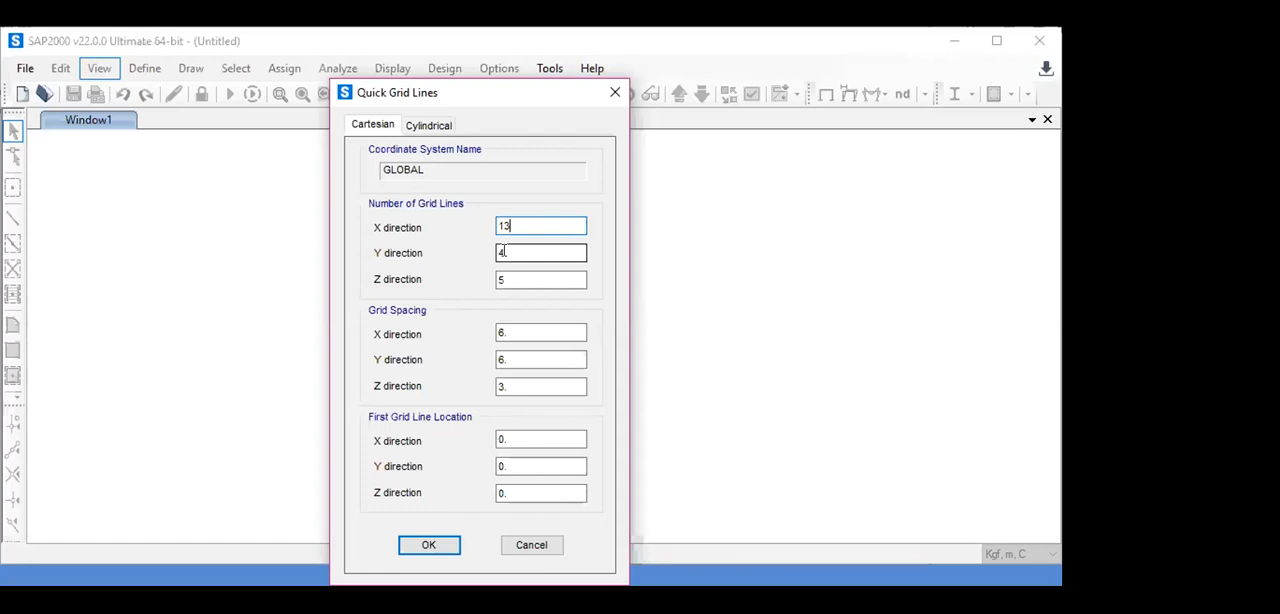
pyautogui.click(503, 252)
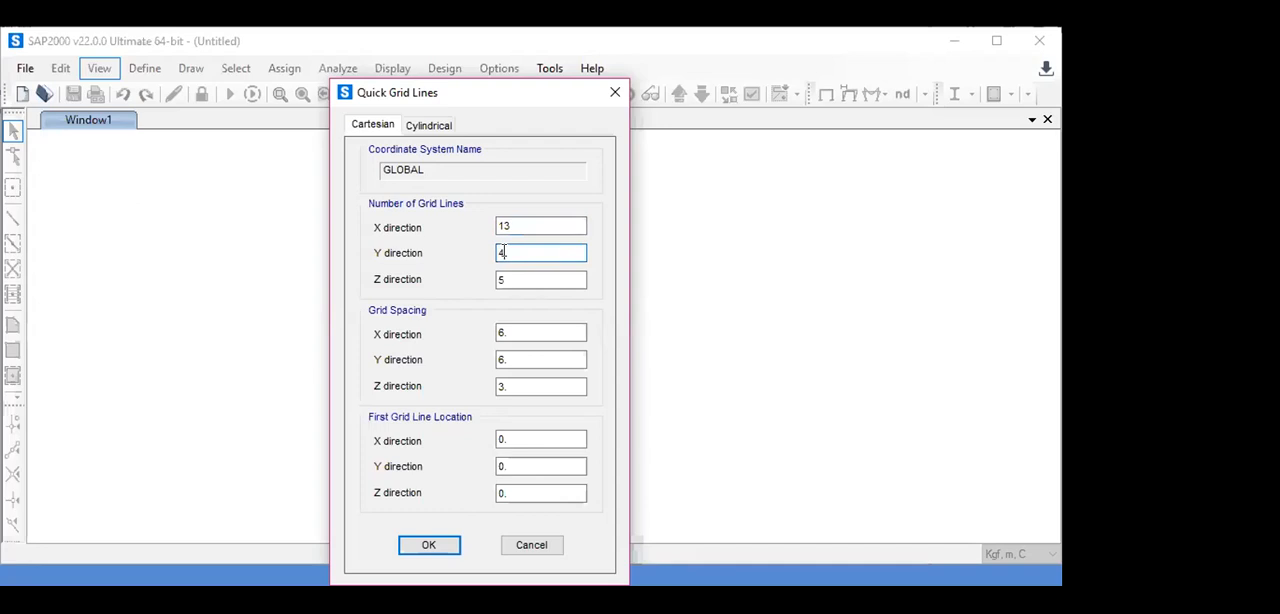
pyautogui.press('BackSpace')
pyautogui.write('2')
pyautogui.click(498, 281)
pyautogui.press('BackSpace')
pyautogui.write('4')
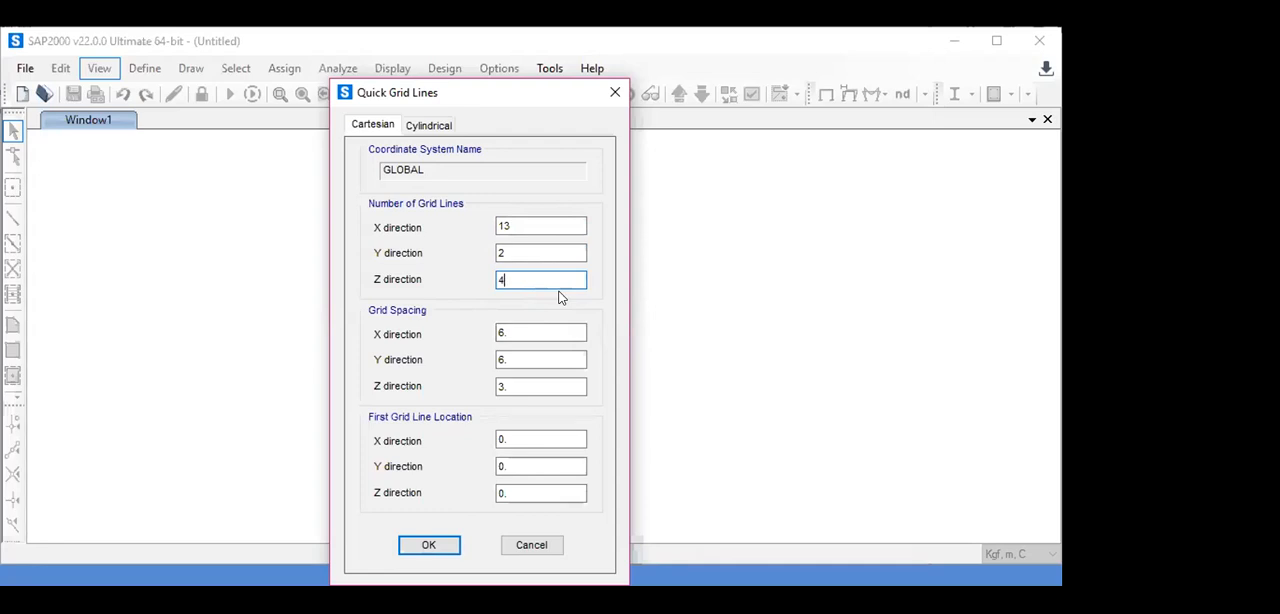
# - Set the grid spacing to 1 m in the X, Y and Z directions and create the grid
pyautogui.click(509, 333)
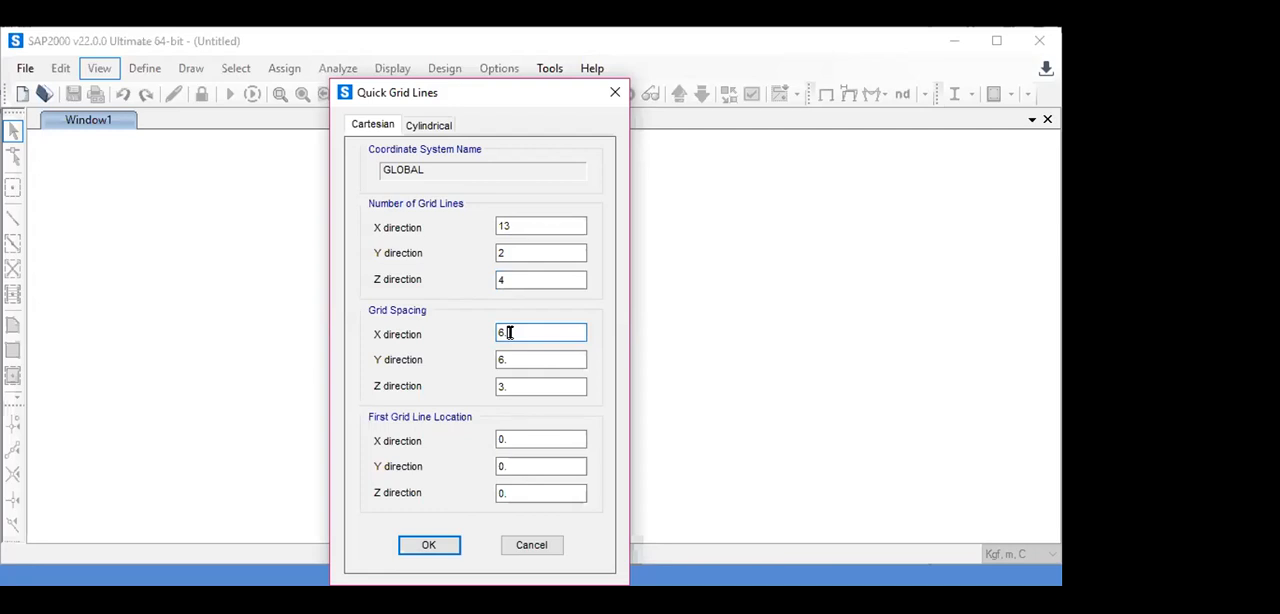
pyautogui.press('BackSpace')
pyautogui.press('BackSpace')
pyautogui.write('1')
pyautogui.click(518, 361)
pyautogui.press('BackSpace')
pyautogui.press('BackSpace')
pyautogui.write('1')
pyautogui.click(508, 388)
pyautogui.press('BackSpace')
pyautogui.press('BackSpace')
pyautogui.write('1')
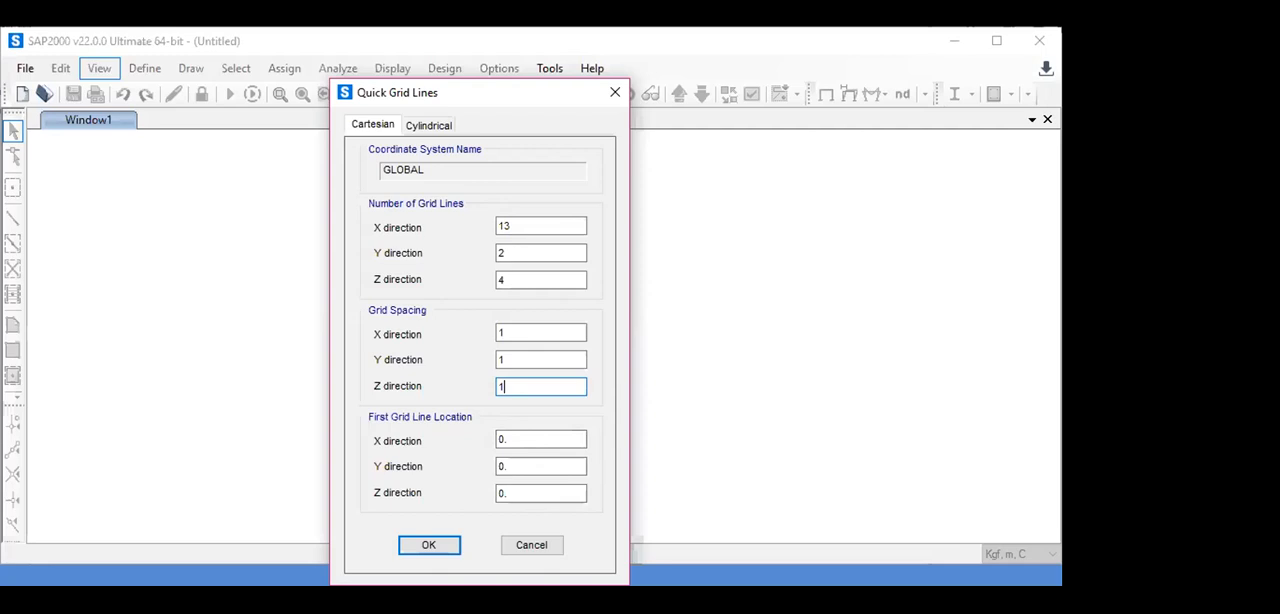
pyautogui.click(432, 547)
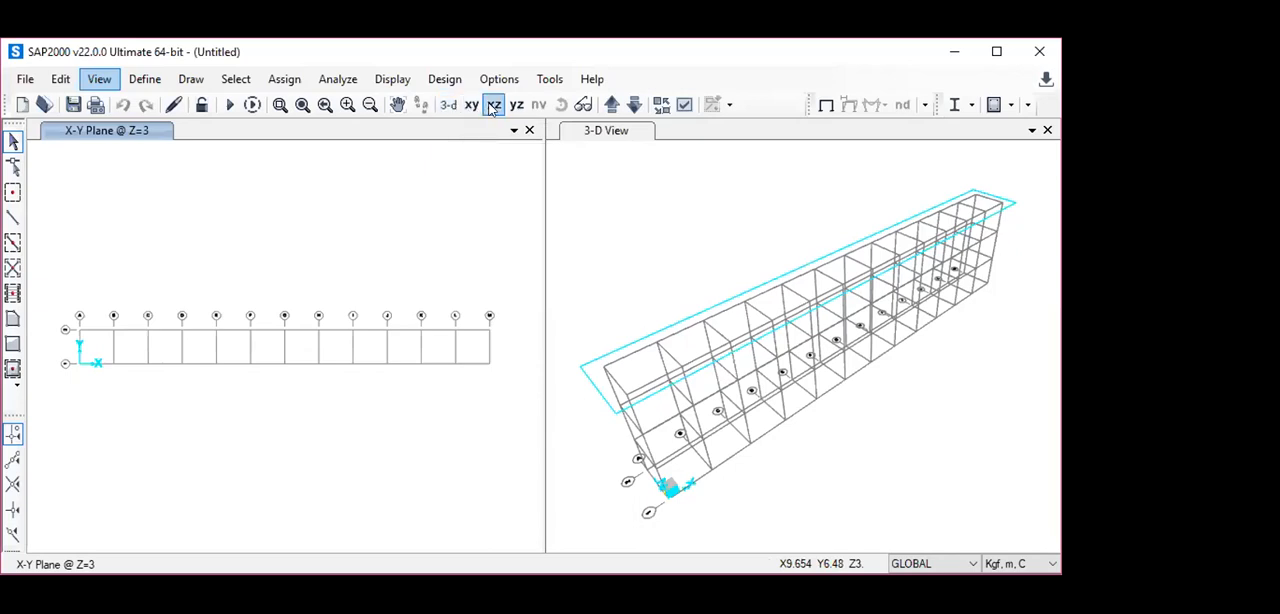
# - Examine the grid in the X-Z plane and step through the Y-Z planes from X=12 down to X=2
pyautogui.click(492, 106)
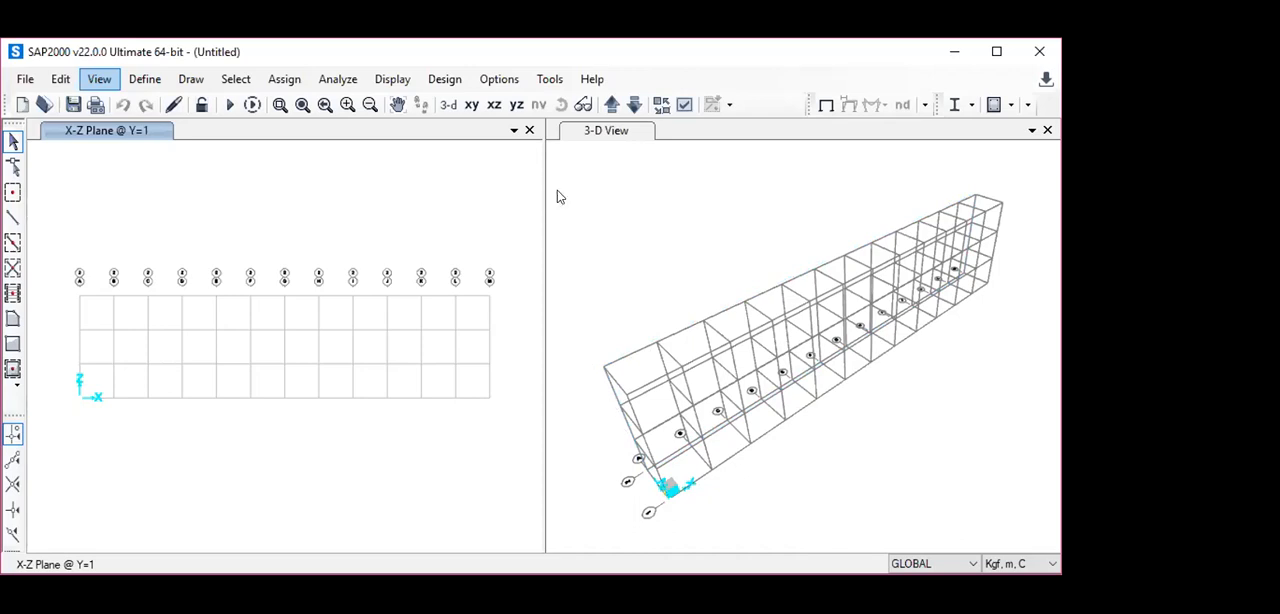
pyautogui.click(517, 105)
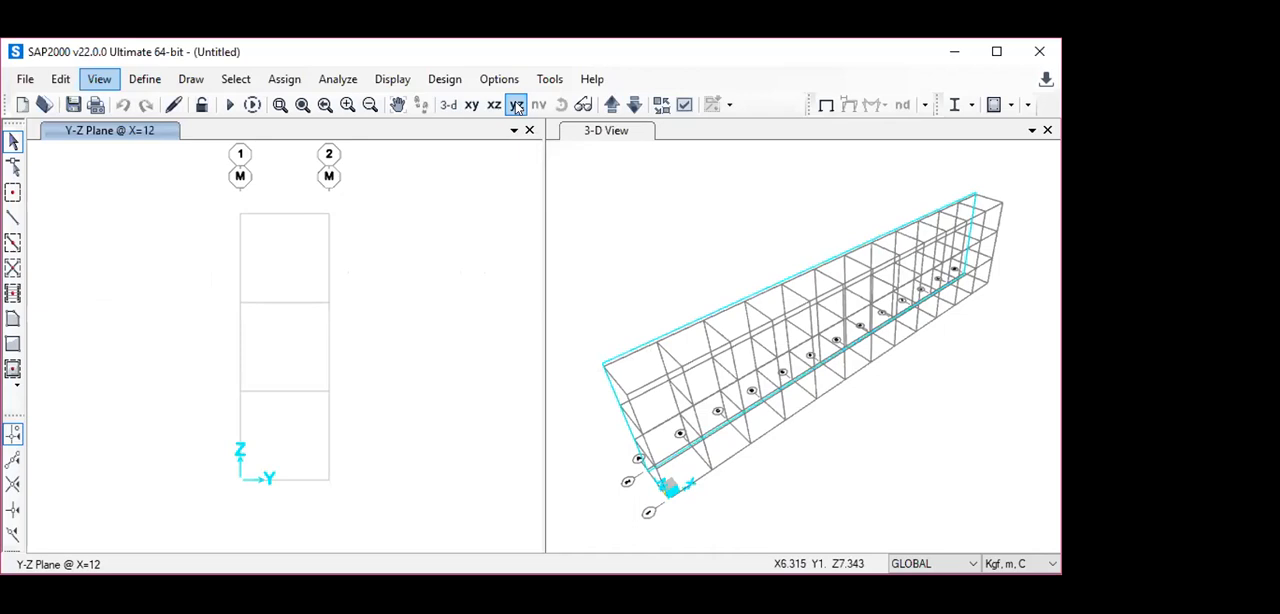
pyautogui.click(514, 106)
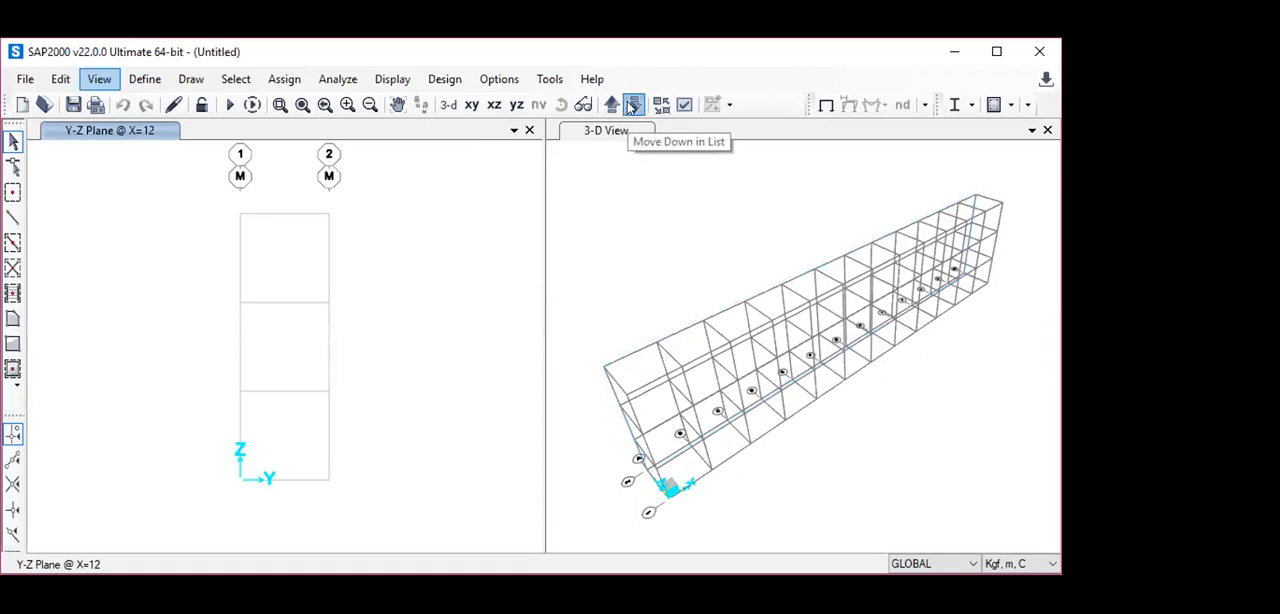
pyautogui.click(630, 108)
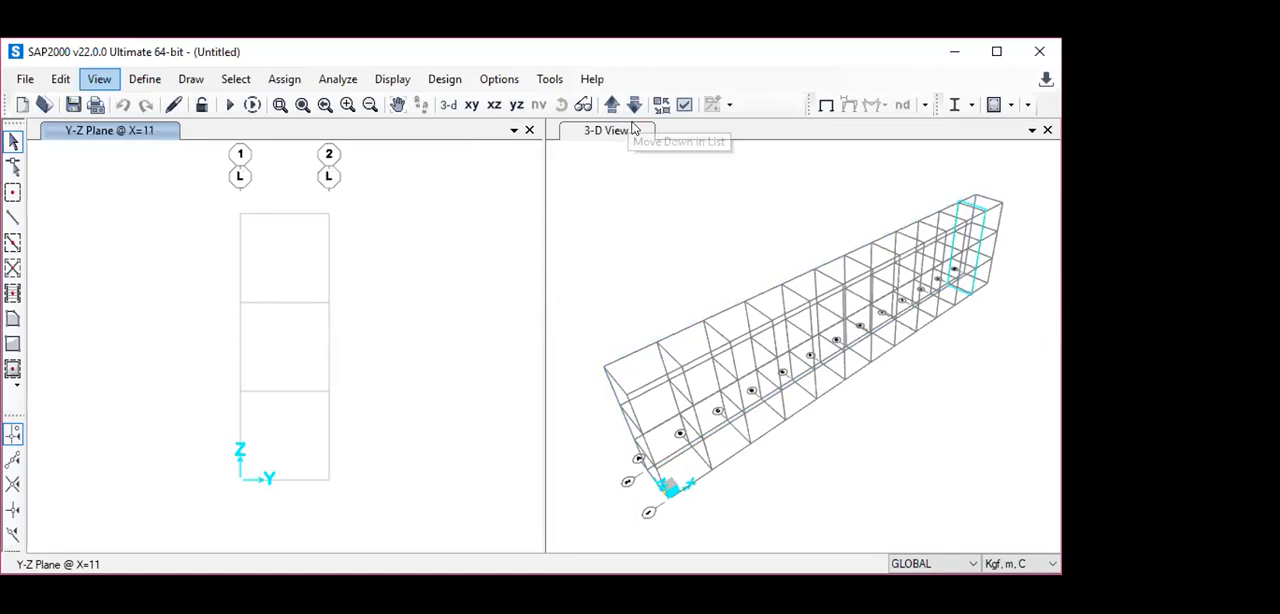
pyautogui.click(635, 107)
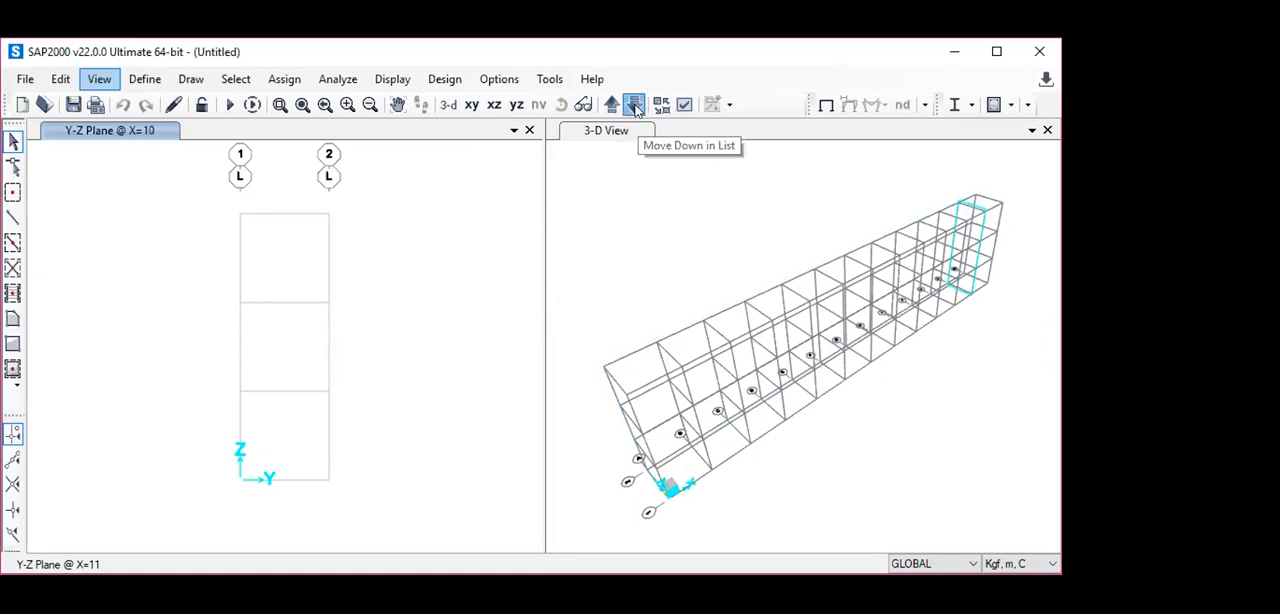
pyautogui.click(634, 106)
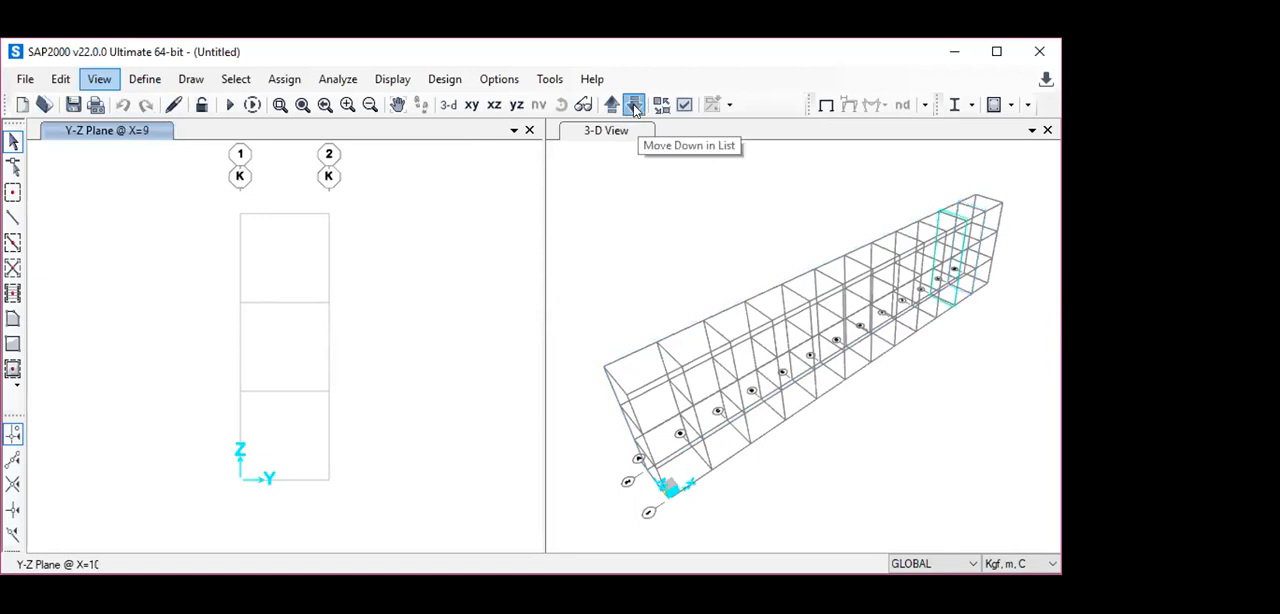
pyautogui.click(634, 106)
pyautogui.click(634, 106)
pyautogui.click(634, 106)
pyautogui.click(634, 106)
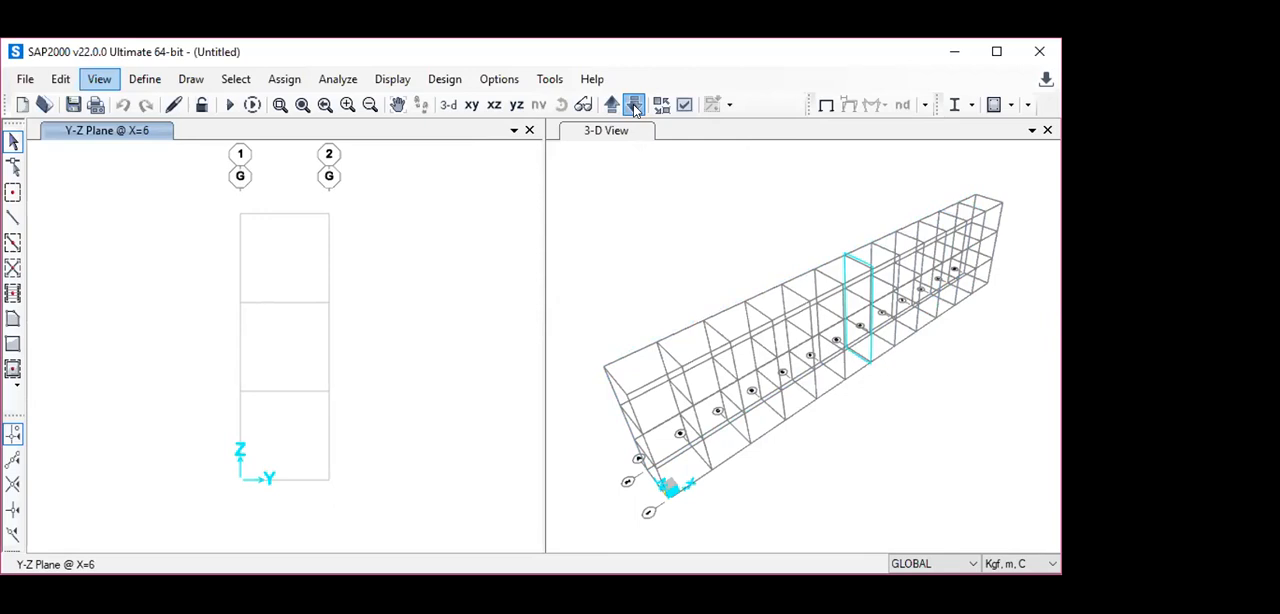
pyautogui.click(634, 106)
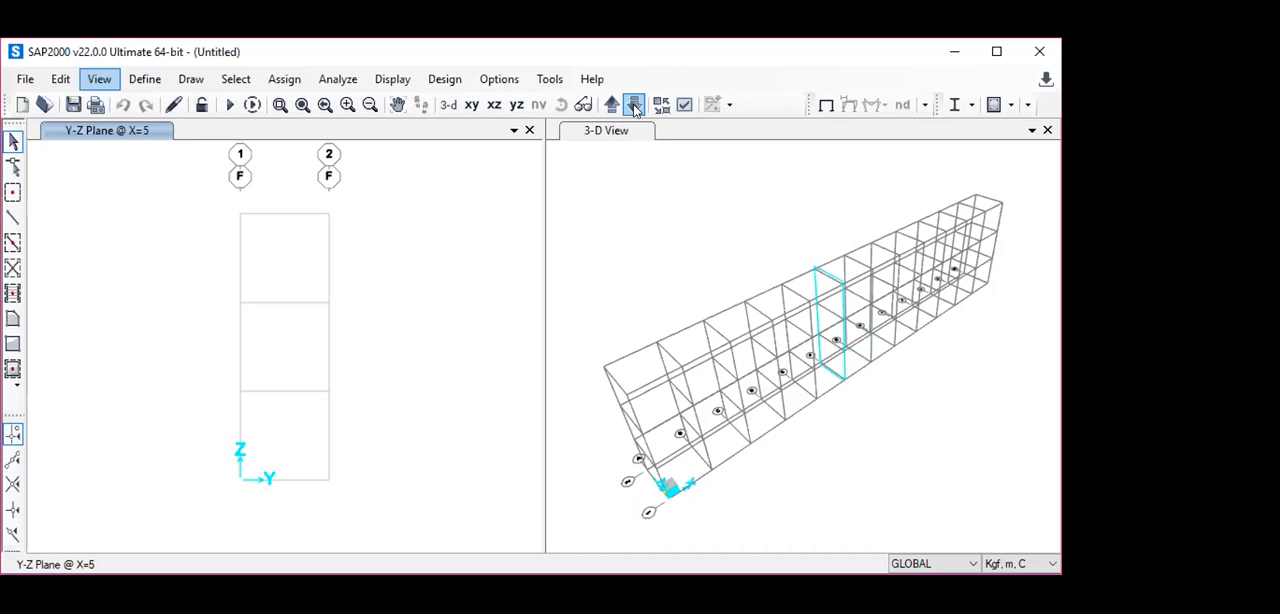
pyautogui.click(634, 106)
pyautogui.click(634, 106)
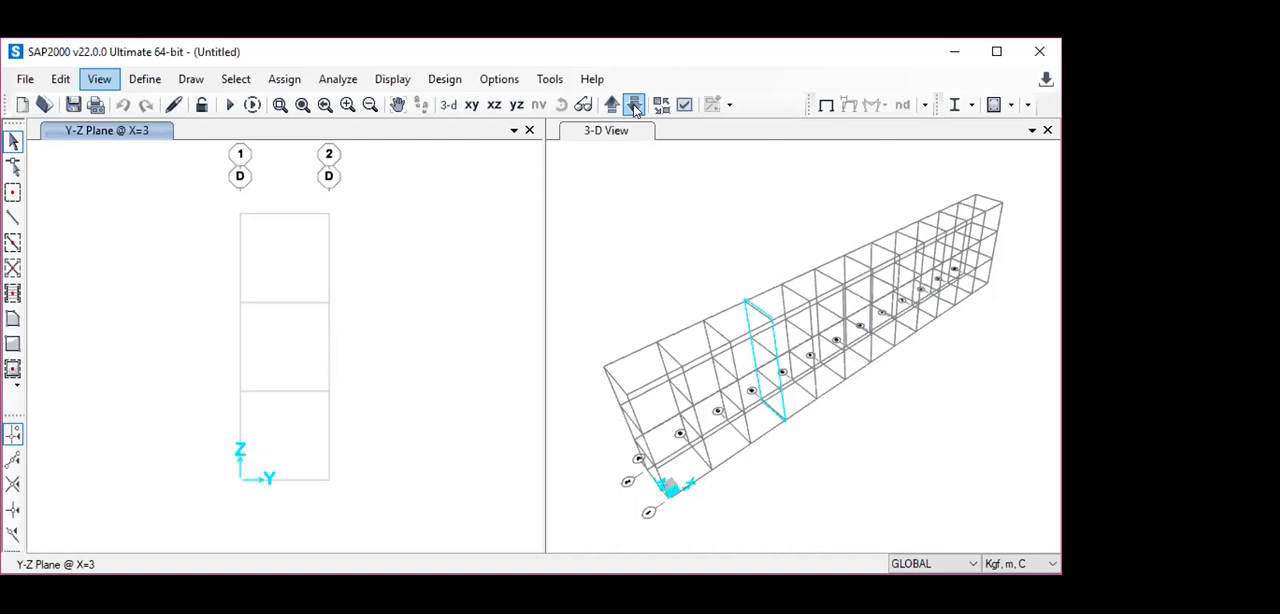
pyautogui.click(634, 110)
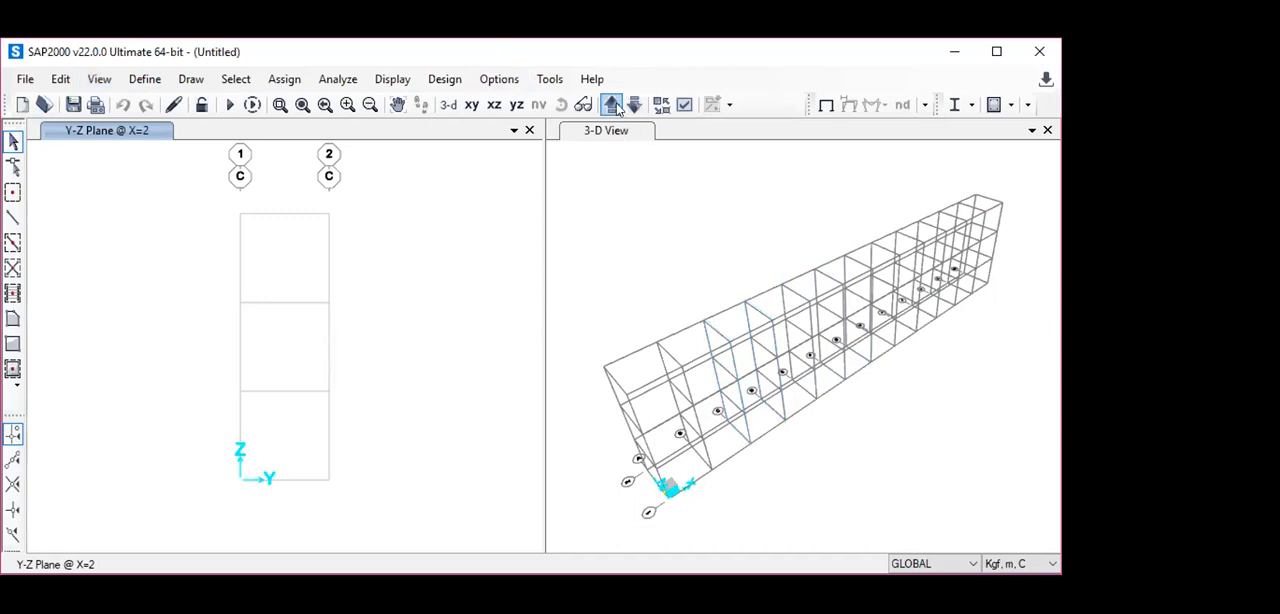
# - Step back up through the Y-Z planes to X=5 and return to the X-Z plane at Y=1
pyautogui.click(612, 105)
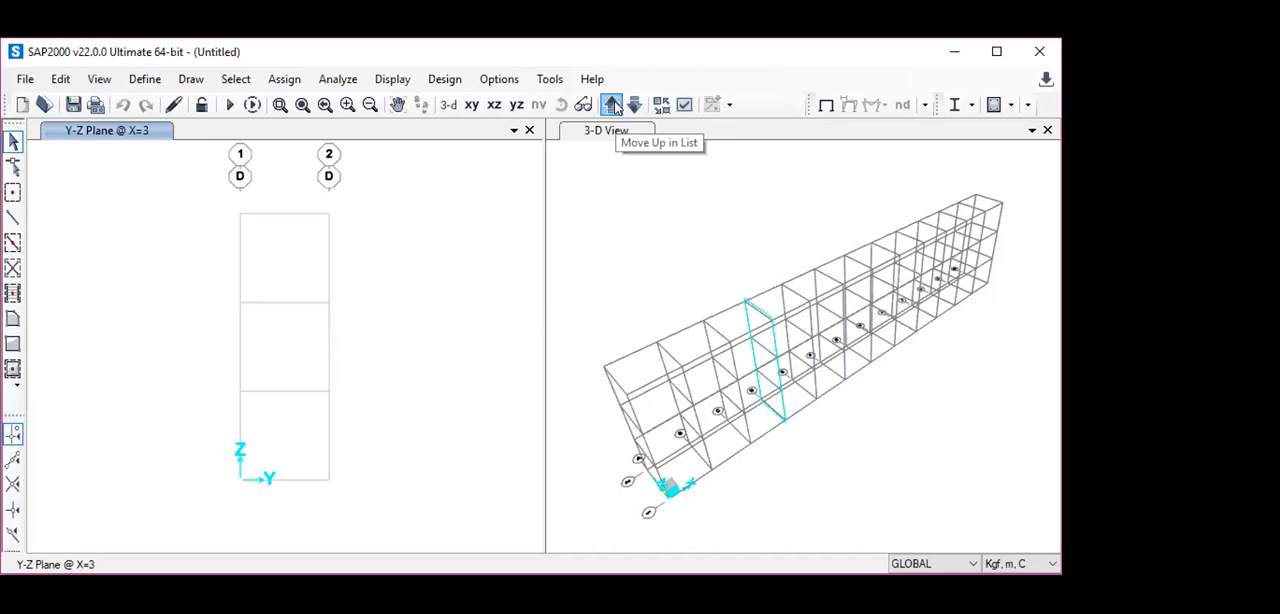
pyautogui.click(612, 105)
pyautogui.click(612, 105)
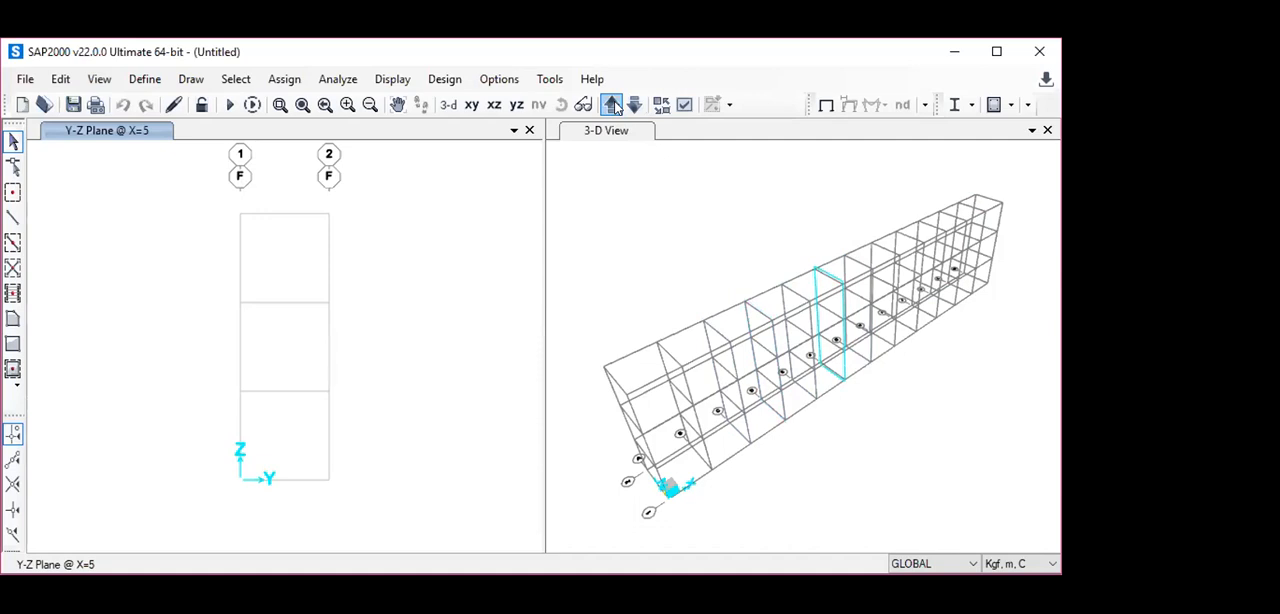
pyautogui.click(494, 105)
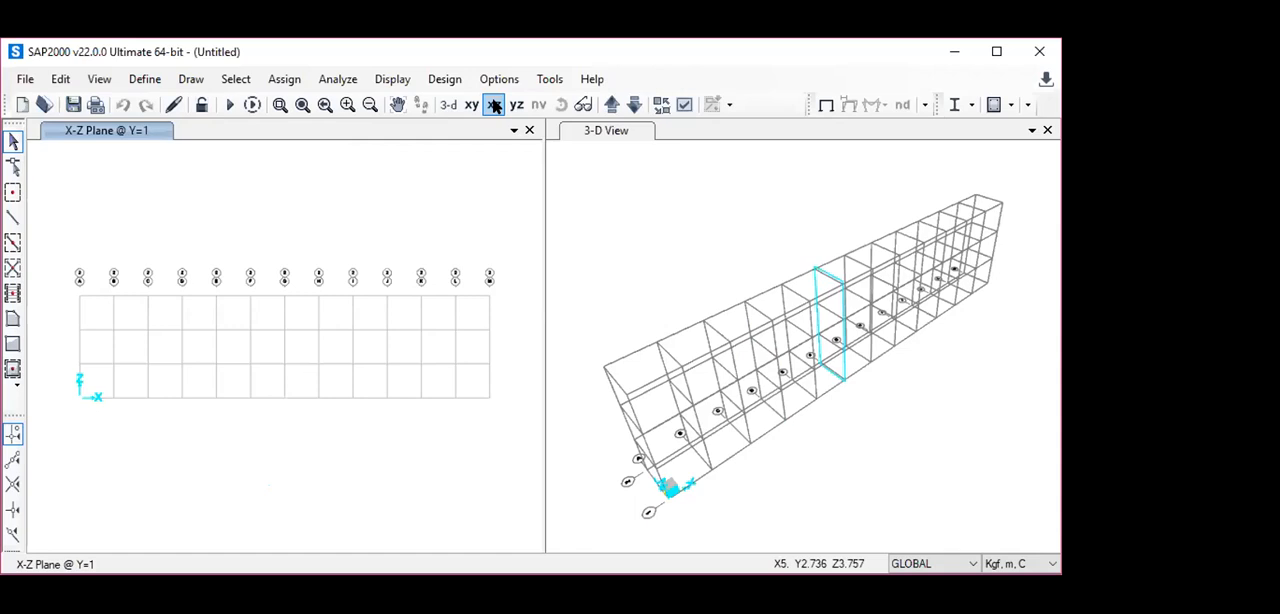
pyautogui.click(494, 104)
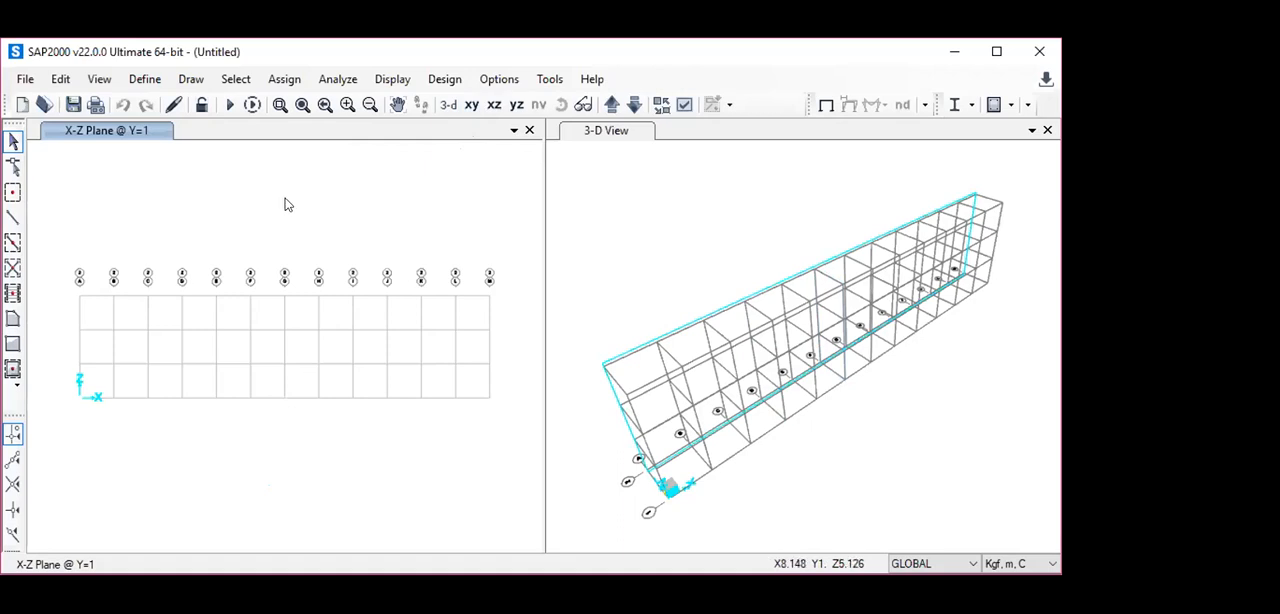
# - Add a new United States steel material to standard ASTM A992, Grade 50
pyautogui.click(142, 78)
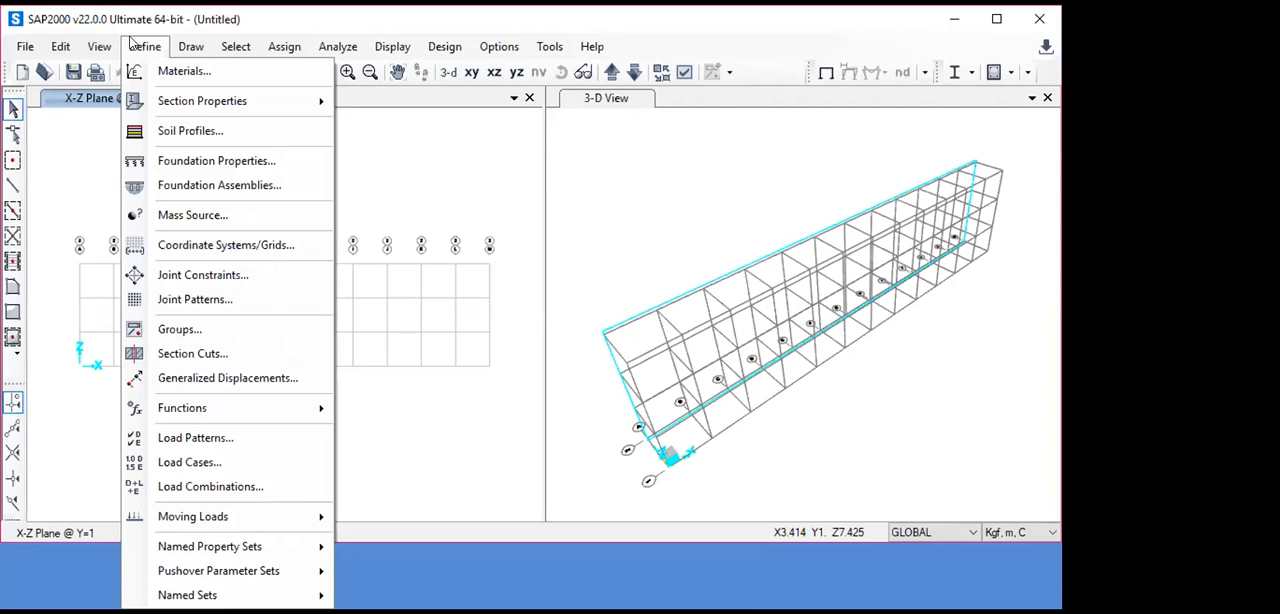
pyautogui.click(186, 75)
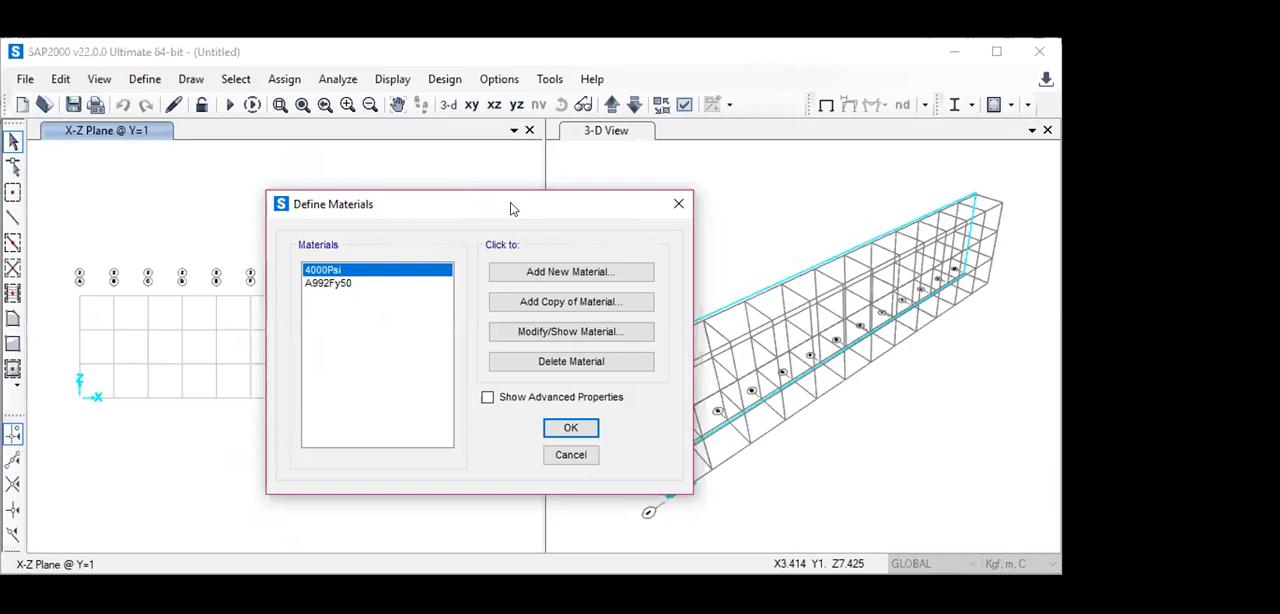
pyautogui.click(551, 273)
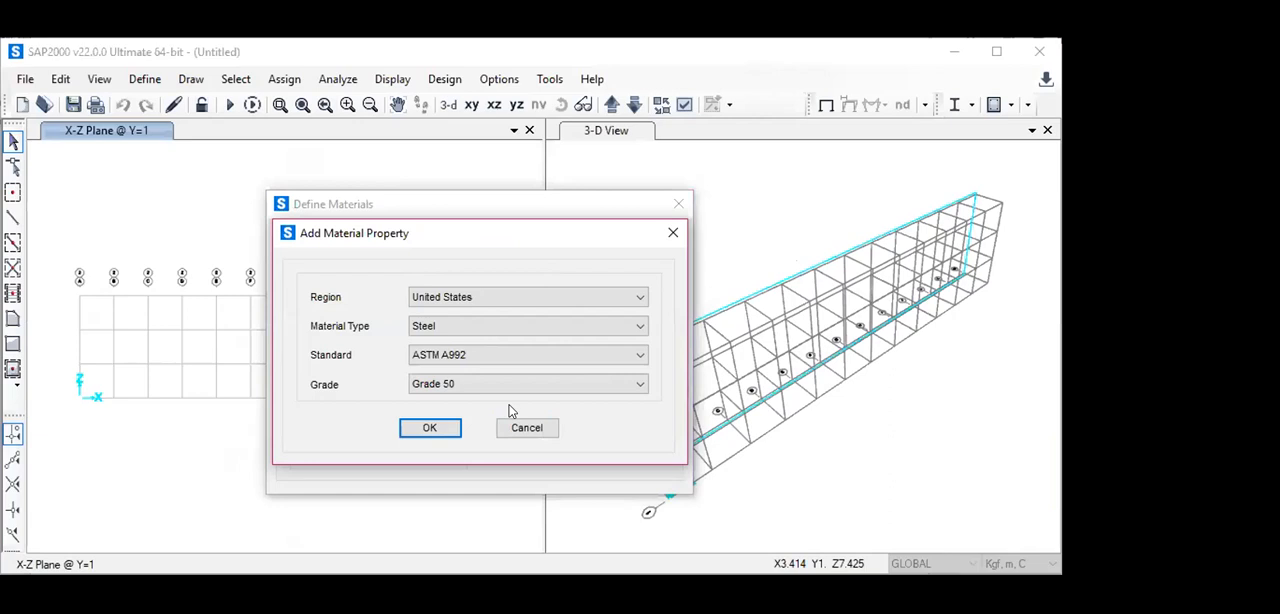
pyautogui.click(414, 428)
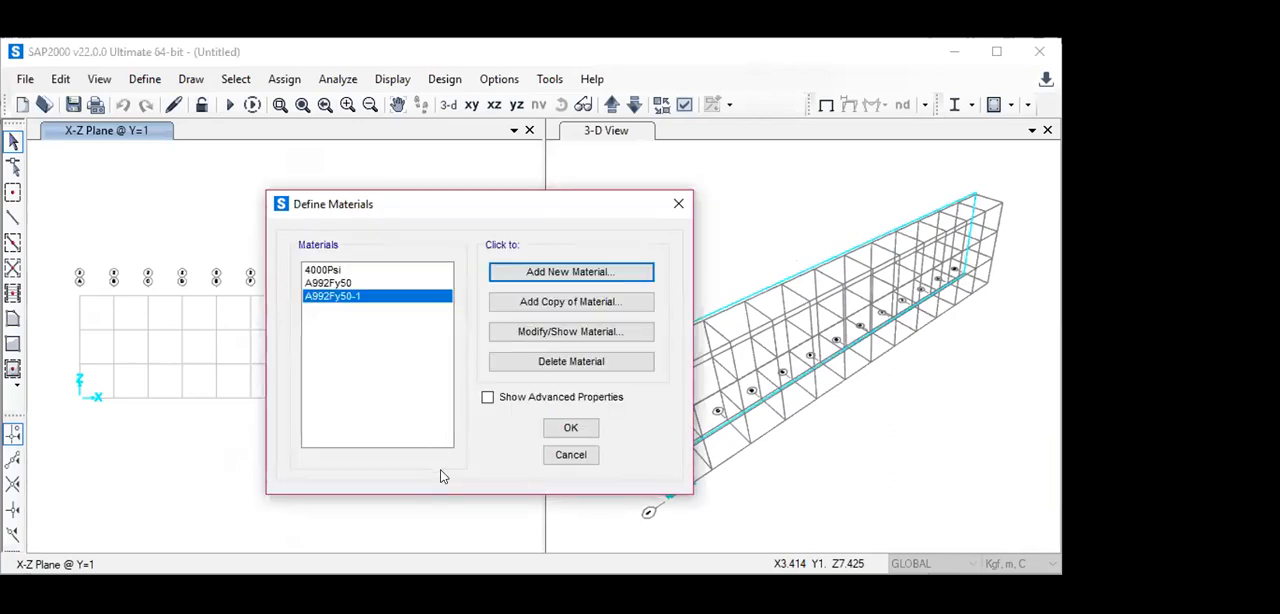
# - Open the properties of the newly added steel material and rename it baja37
pyautogui.click(559, 336)
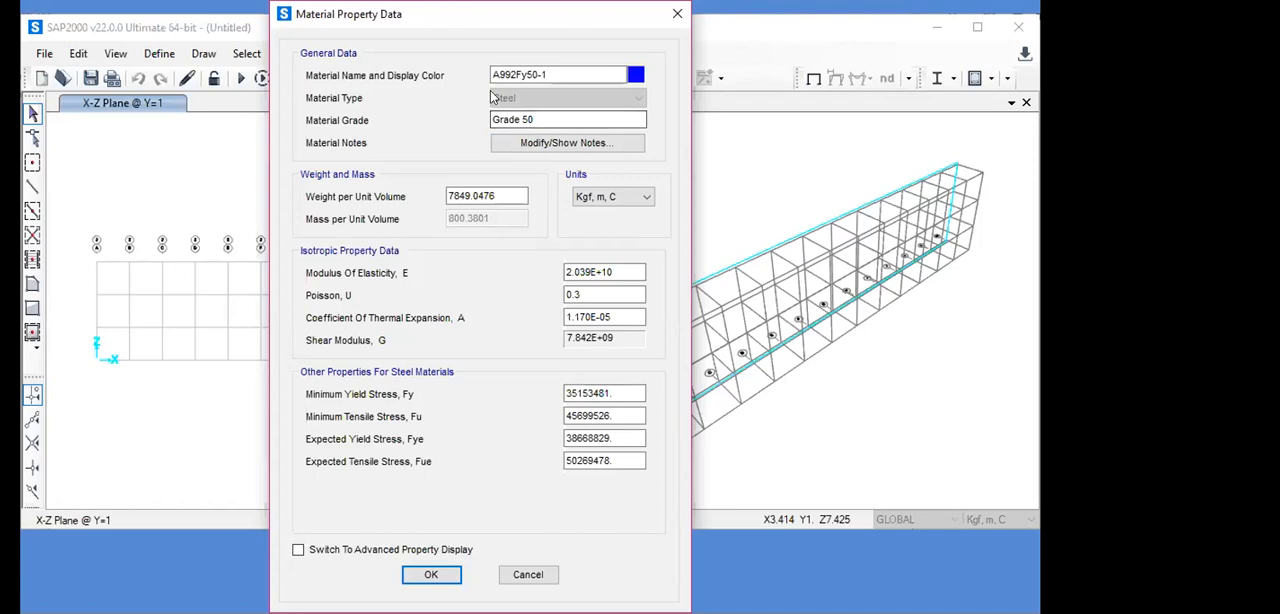
pyautogui.click(554, 72)
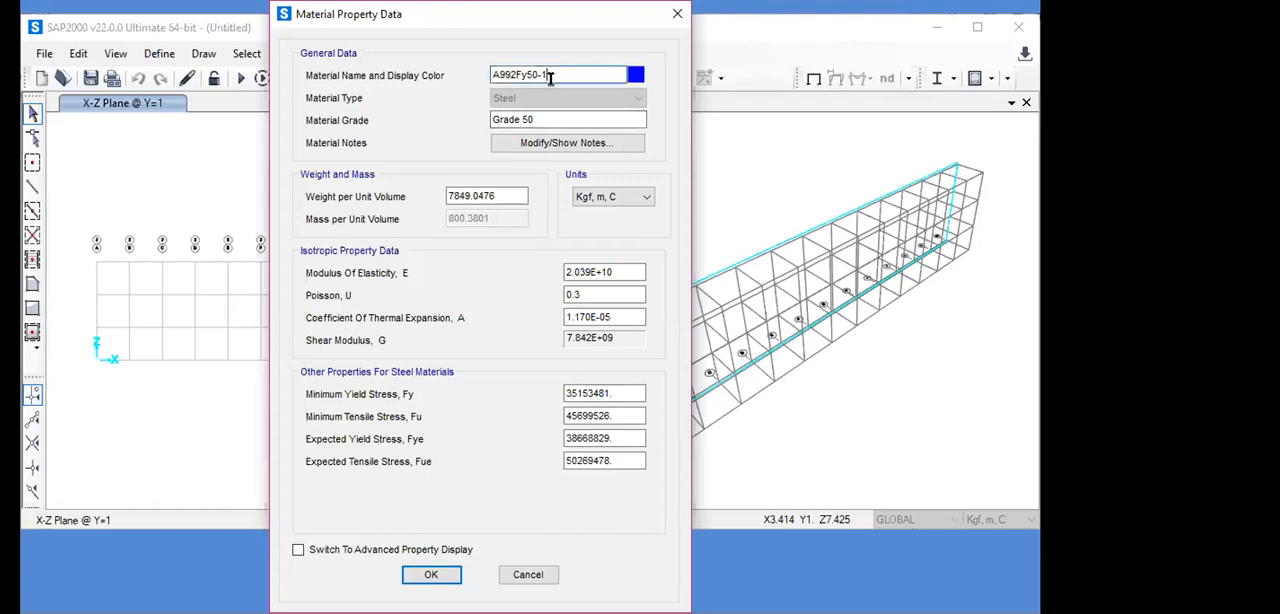
pyautogui.press('BackSpace')
pyautogui.press('BackSpace')
pyautogui.press('BackSpace')
pyautogui.press('BackSpace')
pyautogui.press('BackSpace')
pyautogui.press('BackSpace')
pyautogui.press('BackSpace')
pyautogui.press('BackSpace')
pyautogui.press('BackSpace')
pyautogui.press('BackSpace')
pyautogui.write('baja37')
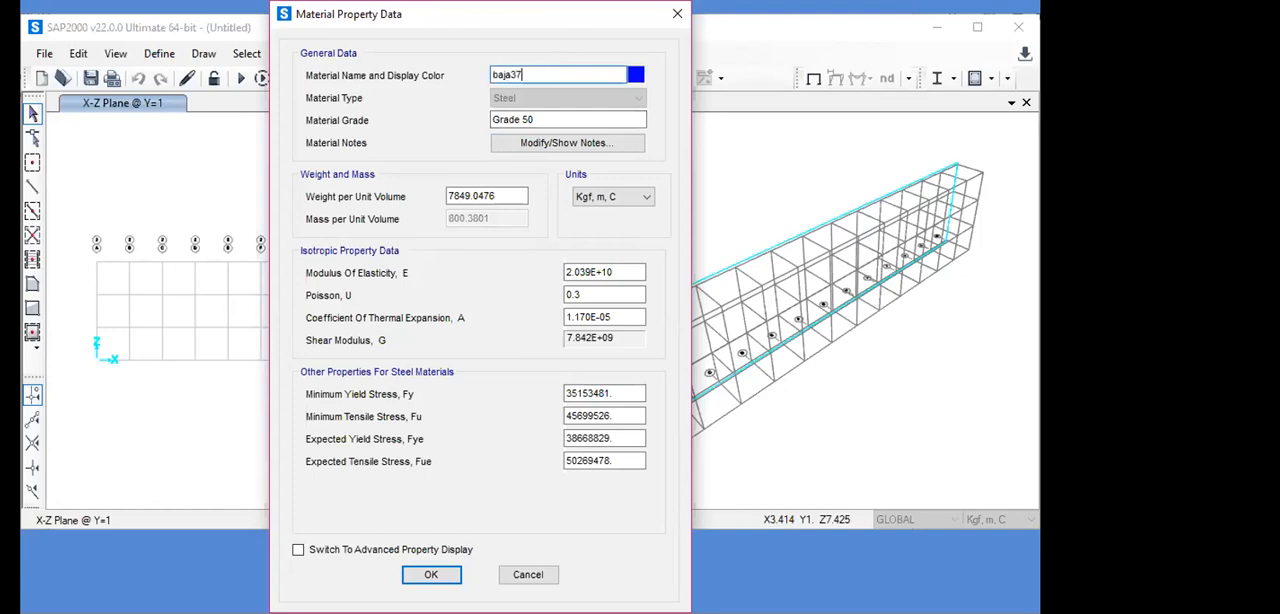
# - Set the material grade of baja37 to bj37
pyautogui.click(538, 115)
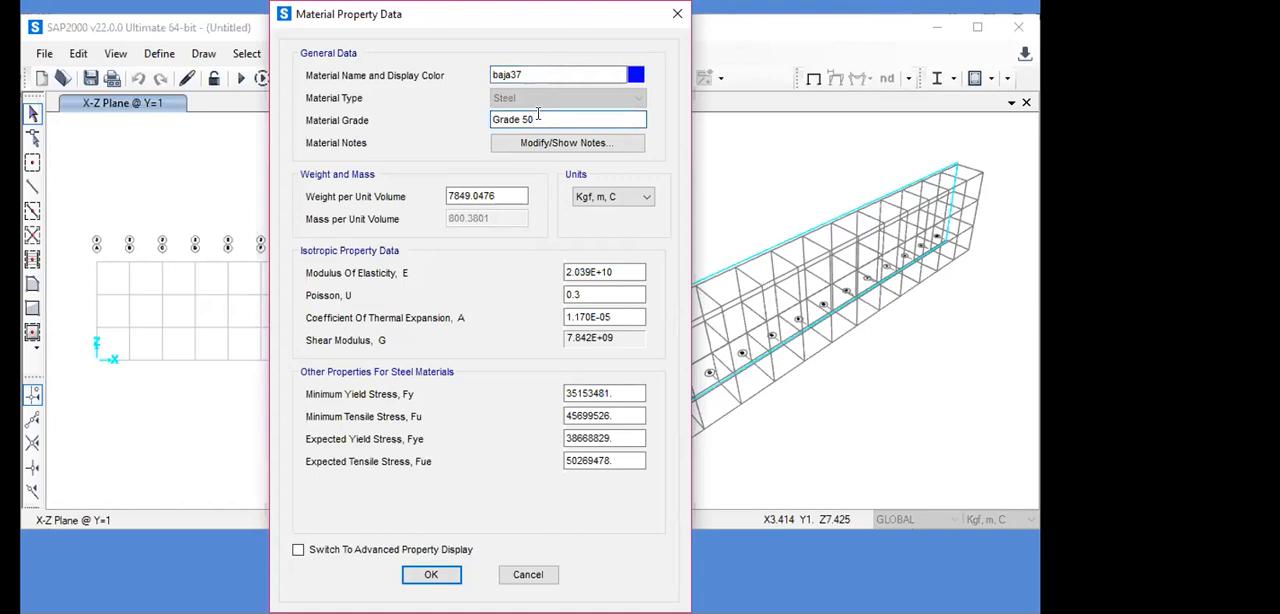
pyautogui.press('BackSpace')
pyautogui.press('BackSpace')
pyautogui.press('BackSpace')
pyautogui.press('BackSpace')
pyautogui.press('BackSpace')
pyautogui.press('BackSpace')
pyautogui.press('BackSpace')
pyautogui.press('BackSpace')
pyautogui.write('bj37')
# - Set the material's weight per unit volume to 7850 in Kgf, m, C units
pyautogui.click(495, 196)
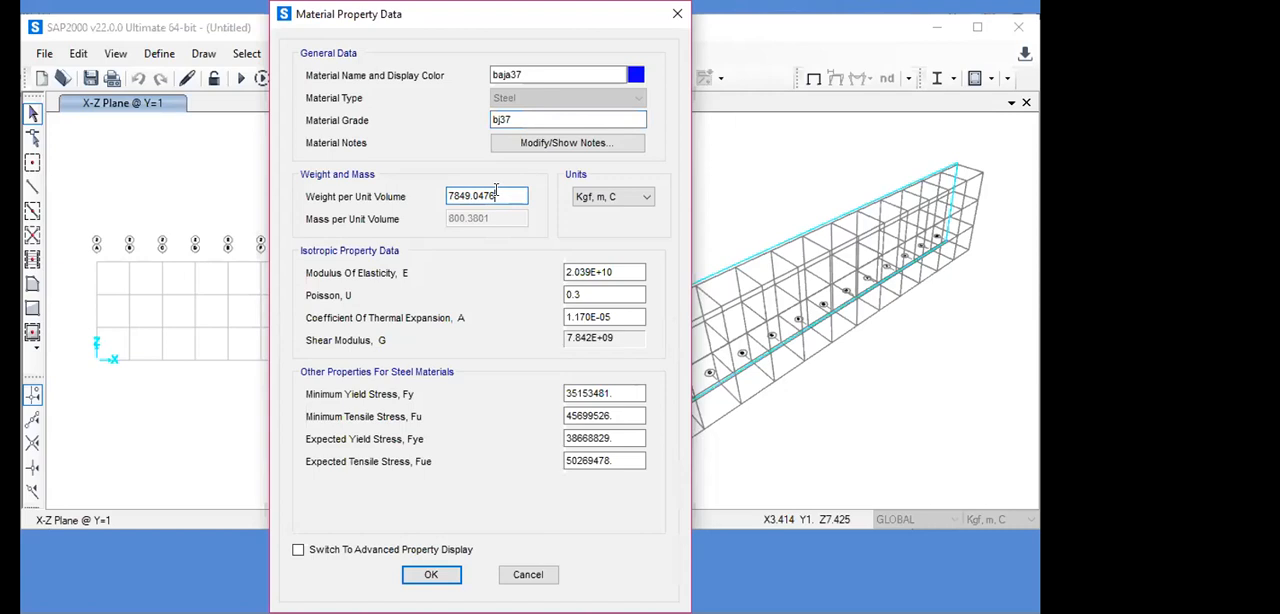
pyautogui.press('BackSpace')
pyautogui.press('BackSpace')
pyautogui.press('BackSpace')
pyautogui.press('BackSpace')
pyautogui.press('BackSpace')
pyautogui.press('BackSpace')
pyautogui.press('BackSpace')
pyautogui.write('50')
# - Switch the material property units to N, m, C and then to N, mm, C
pyautogui.click(645, 197)
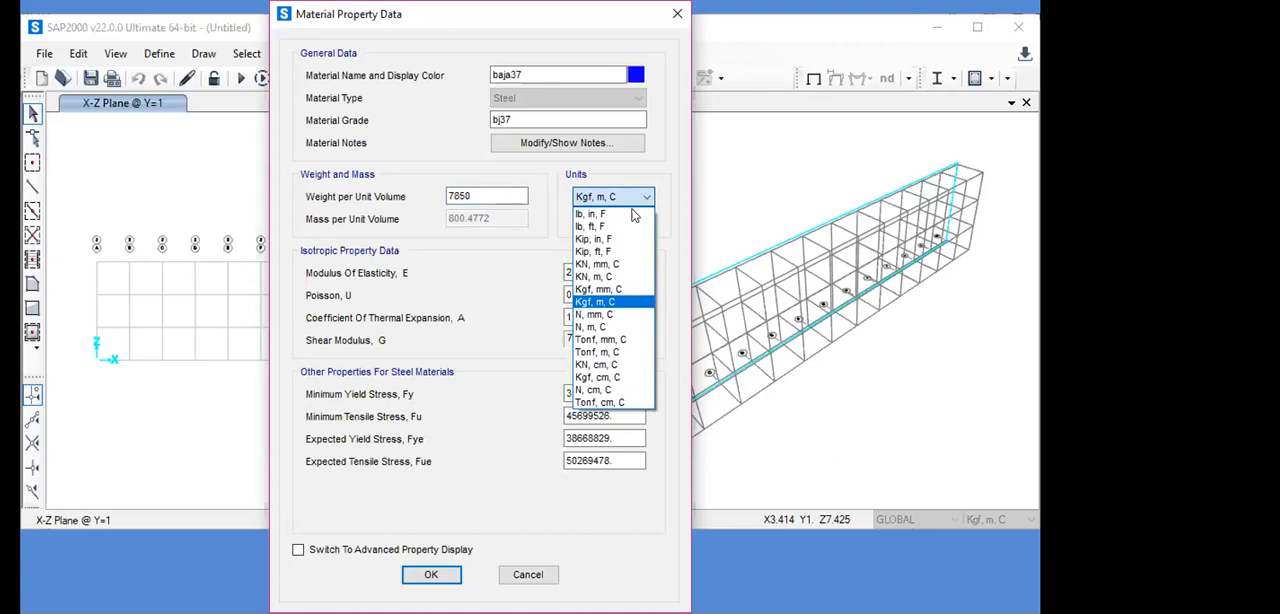
pyautogui.click(591, 327)
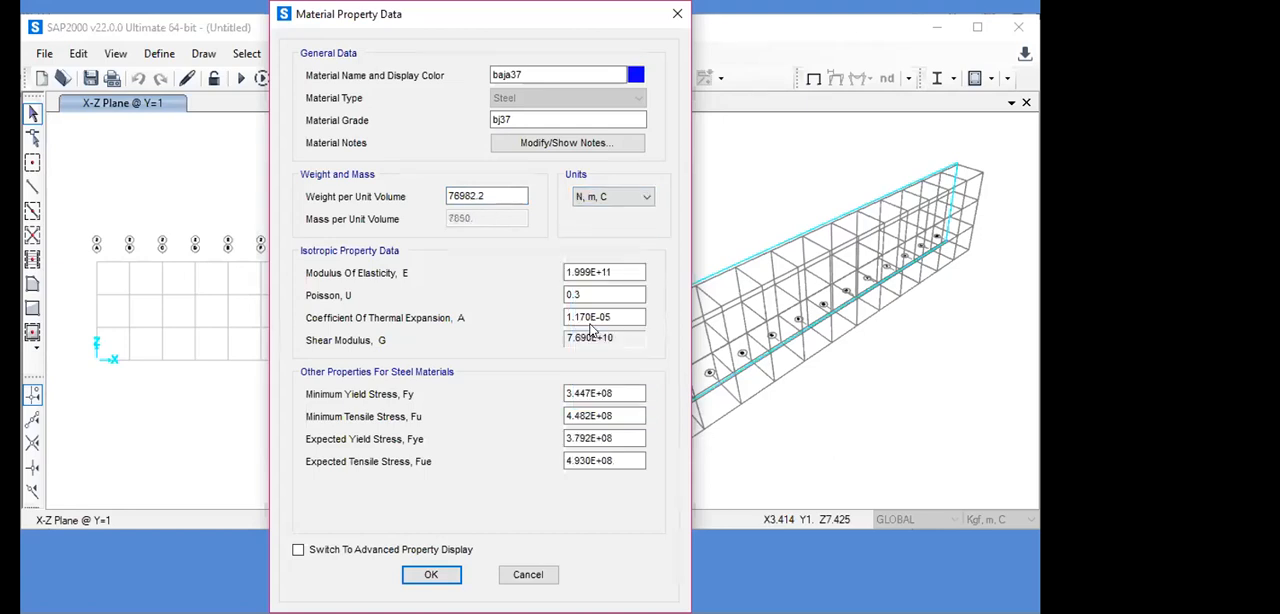
pyautogui.click(648, 200)
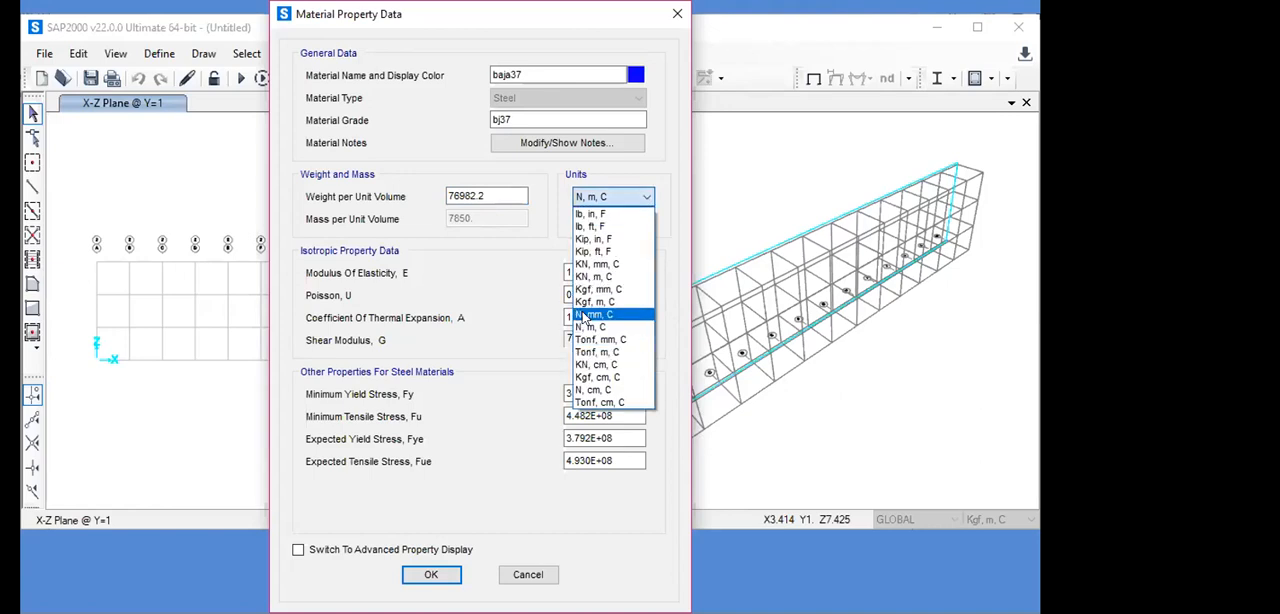
pyautogui.click(584, 315)
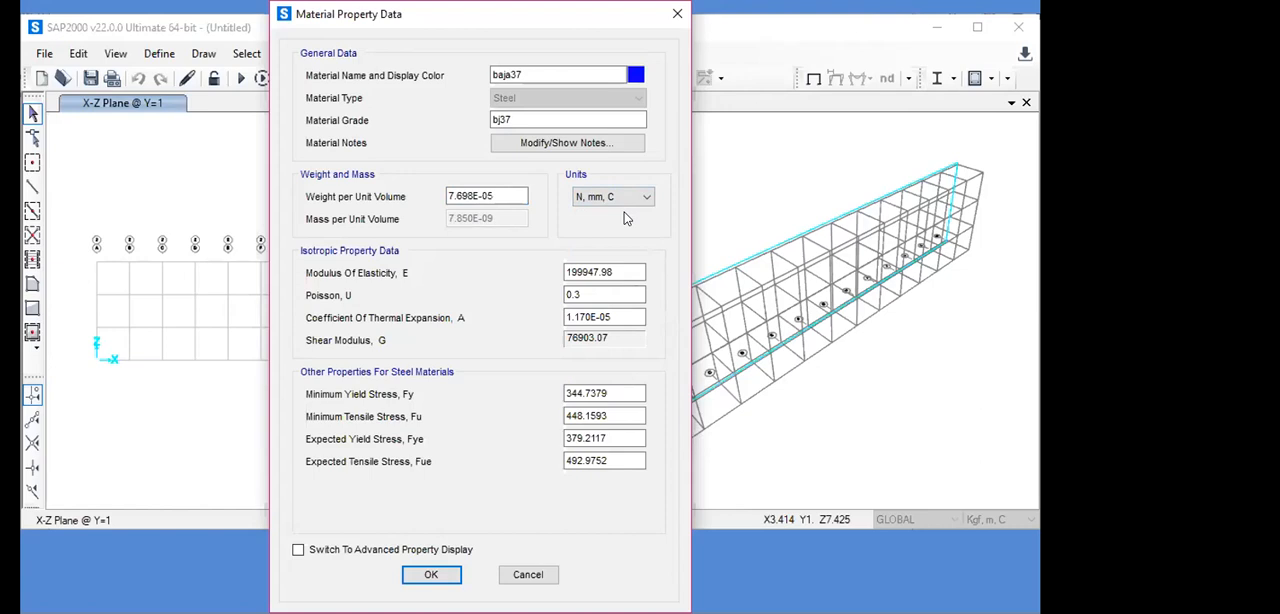
# - Set the material's modulus of elasticity to 200000 N/mm²
pyautogui.click(607, 278)
pyautogui.press('BackSpace')
pyautogui.press('BackSpace')
pyautogui.press('BackSpace')
pyautogui.press('BackSpace')
pyautogui.press('BackSpace')
pyautogui.press('BackSpace')
pyautogui.press('BackSpace')
pyautogui.press('BackSpace')
pyautogui.press('BackSpace')
pyautogui.write('200000')
# - Set the minimum yield stress Fy of baja37 to 240 N/mm²
pyautogui.click(613, 392)
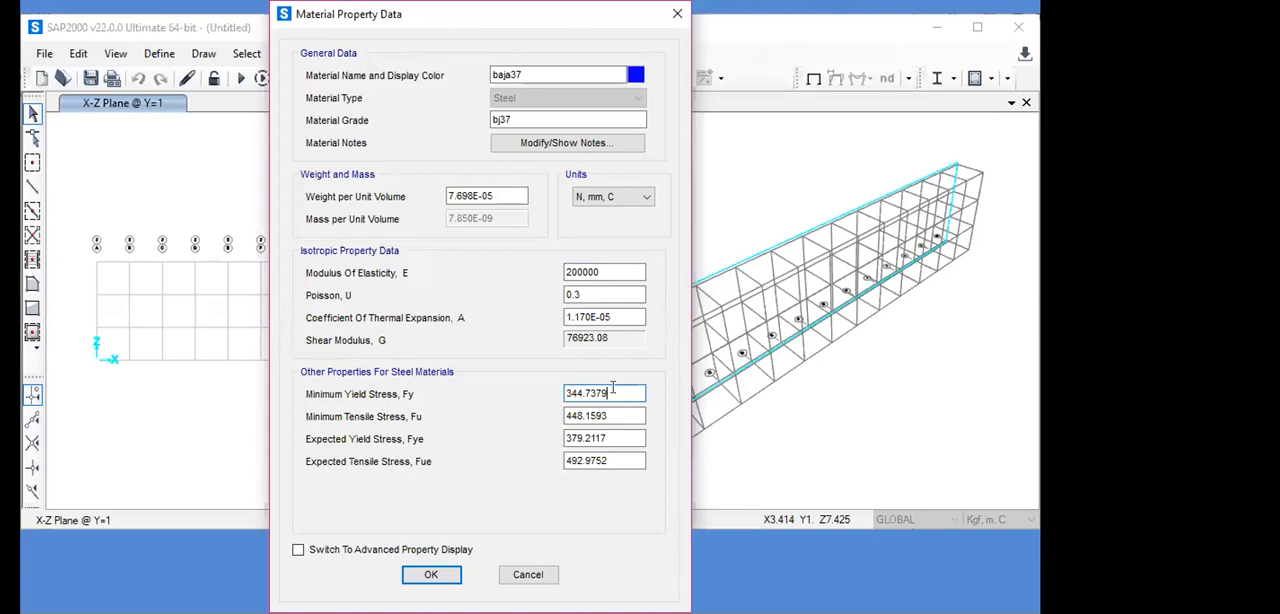
pyautogui.press('BackSpace')
pyautogui.press('BackSpace')
pyautogui.press('BackSpace')
pyautogui.press('BackSpace')
pyautogui.press('BackSpace')
pyautogui.press('BackSpace')
pyautogui.press('BackSpace')
pyautogui.press('BackSpace')
pyautogui.write('240')
# - Set the minimum tensile stress Fu of baja37 to 370 N/mm²
pyautogui.click(619, 414)
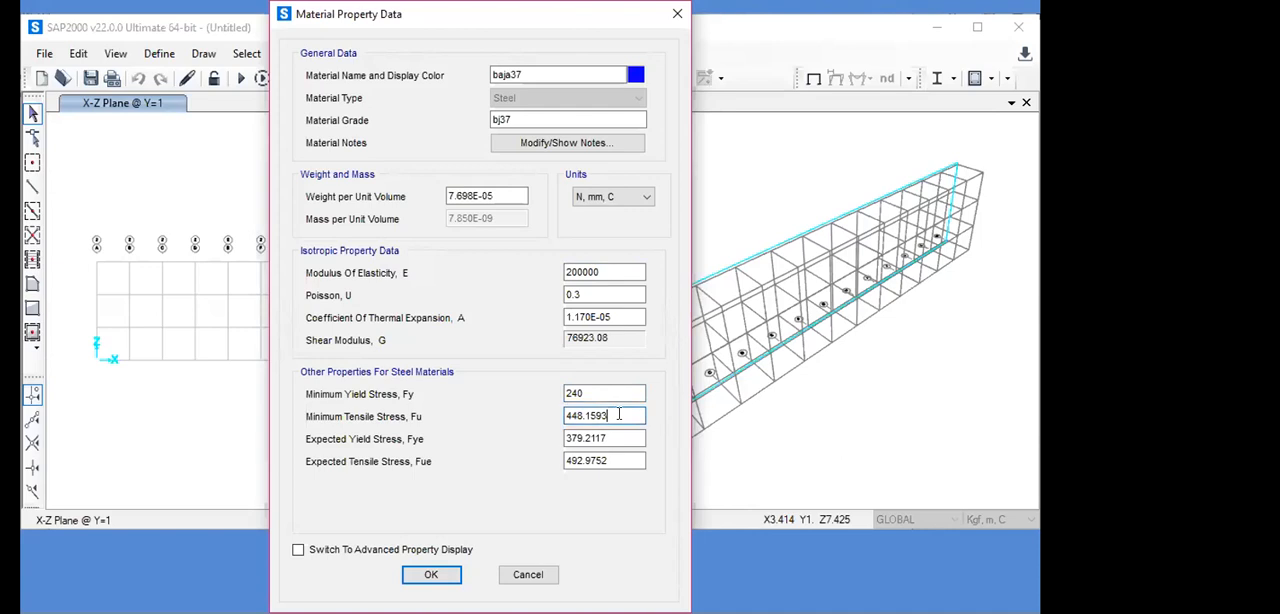
pyautogui.press('BackSpace')
pyautogui.press('BackSpace')
pyautogui.press('BackSpace')
pyautogui.press('BackSpace')
pyautogui.press('BackSpace')
pyautogui.press('BackSpace')
pyautogui.press('BackSpace')
pyautogui.press('BackSpace')
pyautogui.write('370')
# - Set the expected yield stress Fye to 1.5 times the minimum yield stress, entered as 240*1.5
pyautogui.click(605, 434)
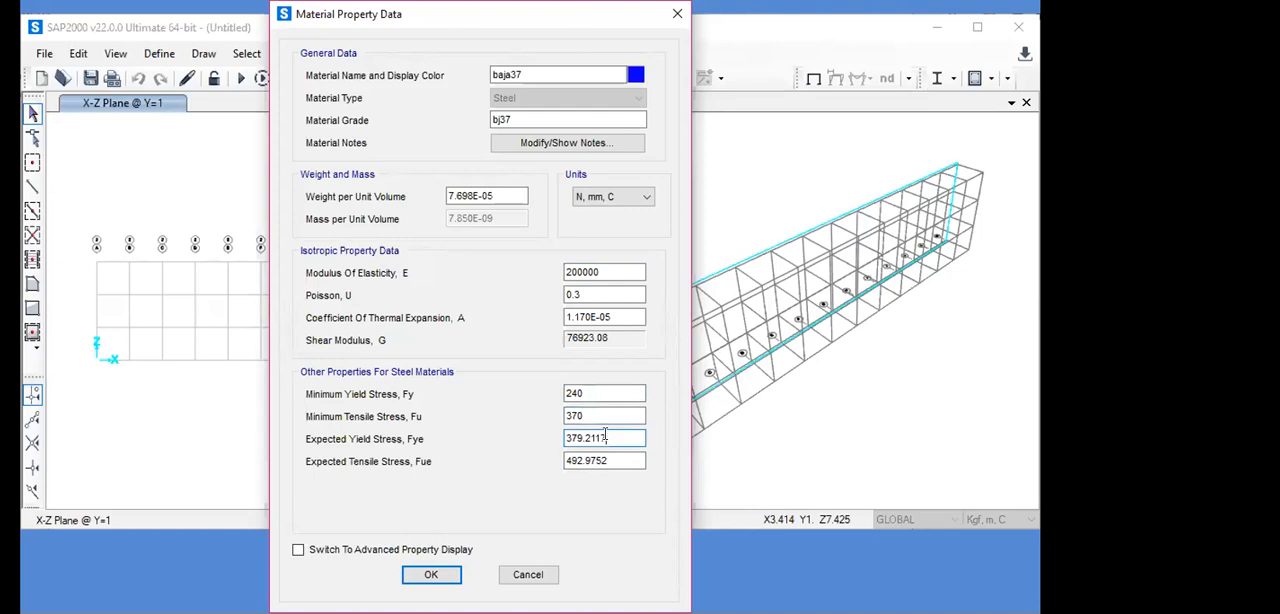
pyautogui.press('BackSpace')
pyautogui.press('BackSpace')
pyautogui.press('BackSpace')
pyautogui.press('BackSpace')
pyautogui.press('BackSpace')
pyautogui.press('BackSpace')
pyautogui.press('BackSpace')
pyautogui.press('BackSpace')
pyautogui.write('24')
pyautogui.write('0')
pyautogui.write('*')
pyautogui.write('1')
pyautogui.write('.5')
# - Set the expected tensile stress Fue to 370*1.5 and accept the baja37 material definition
pyautogui.click(605, 459)
pyautogui.press('BackSpace')
pyautogui.press('BackSpace')
pyautogui.press('BackSpace')
pyautogui.press('BackSpace')
pyautogui.press('BackSpace')
pyautogui.press('BackSpace')
pyautogui.press('BackSpace')
pyautogui.press('BackSpace')
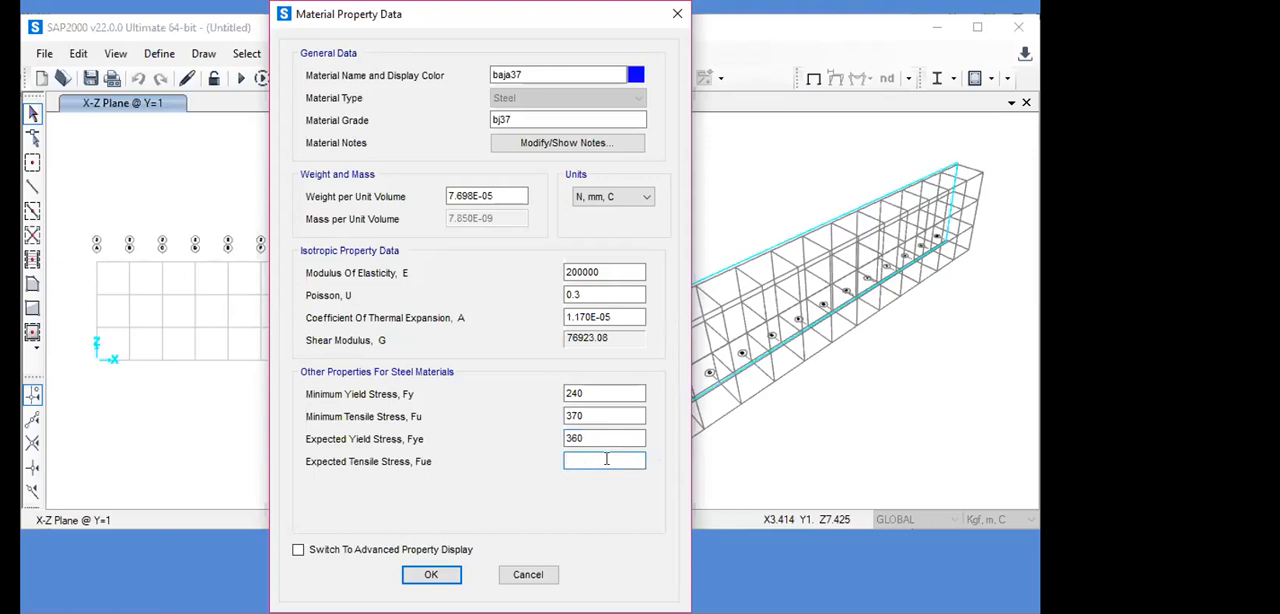
pyautogui.write('370*1.5')
pyautogui.press('Return')
pyautogui.click(602, 434)
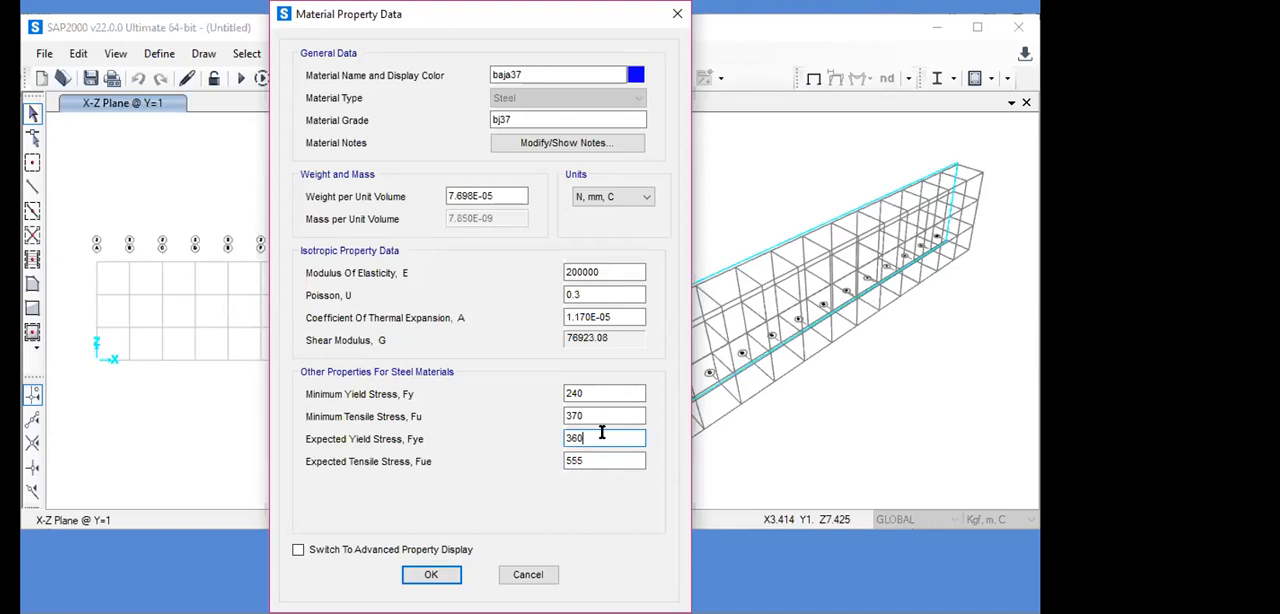
pyautogui.click(431, 576)
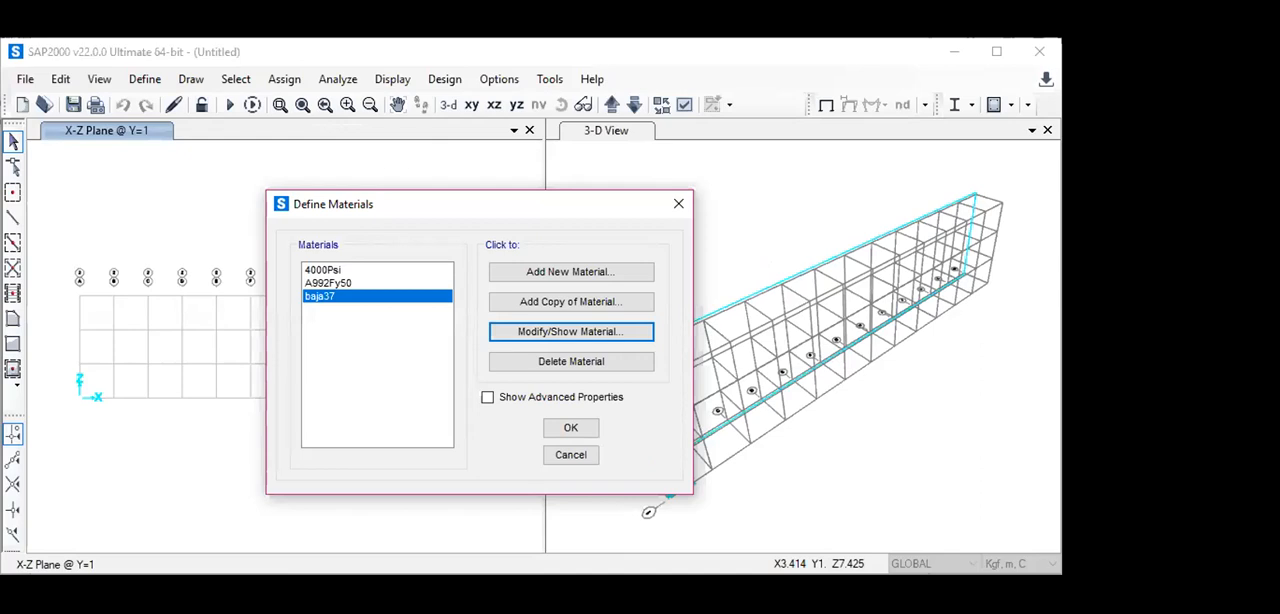
pyautogui.click(552, 421)
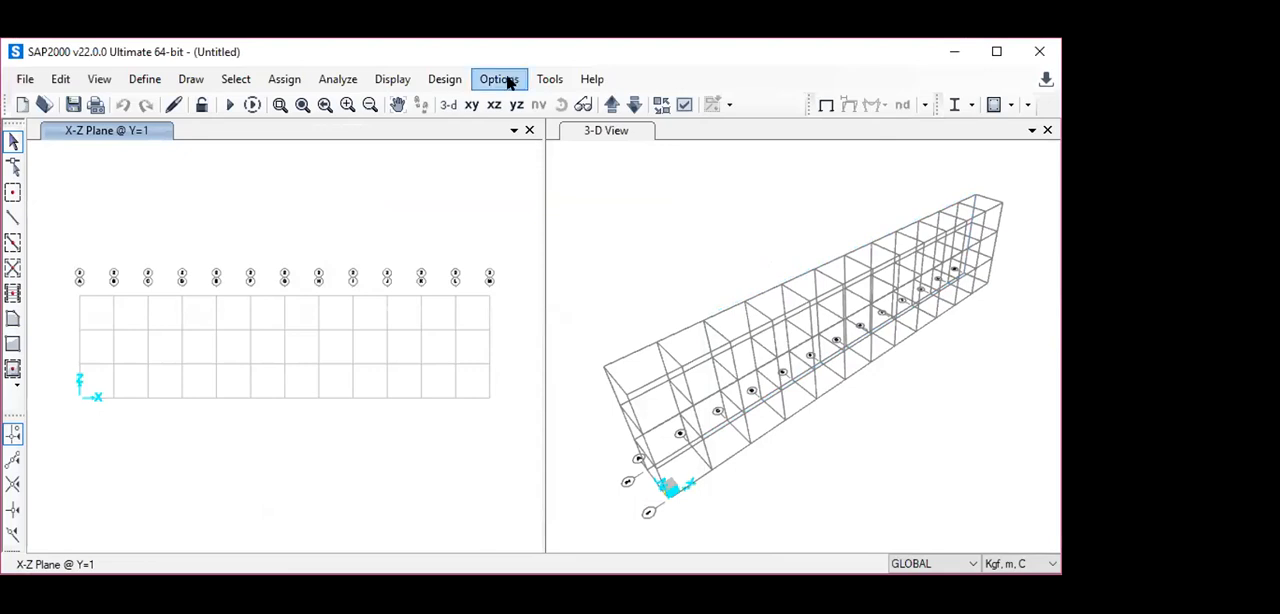
# - Add a new frame section property of type Steel with an Angle shape
pyautogui.click(154, 84)
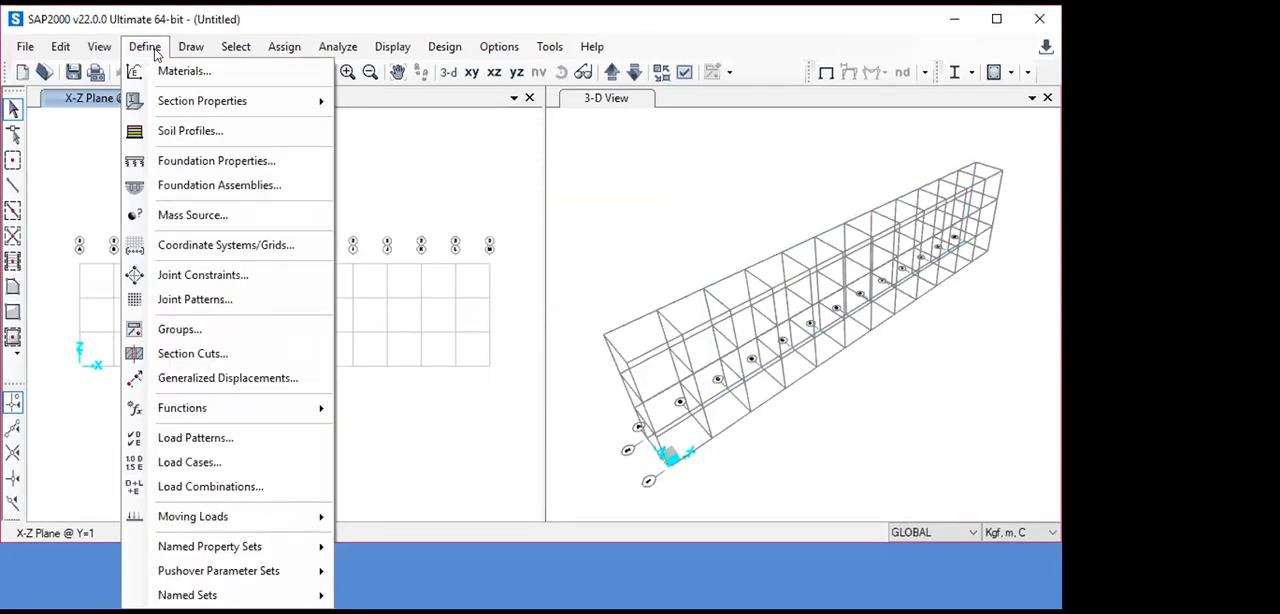
pyautogui.moveTo(241, 103)
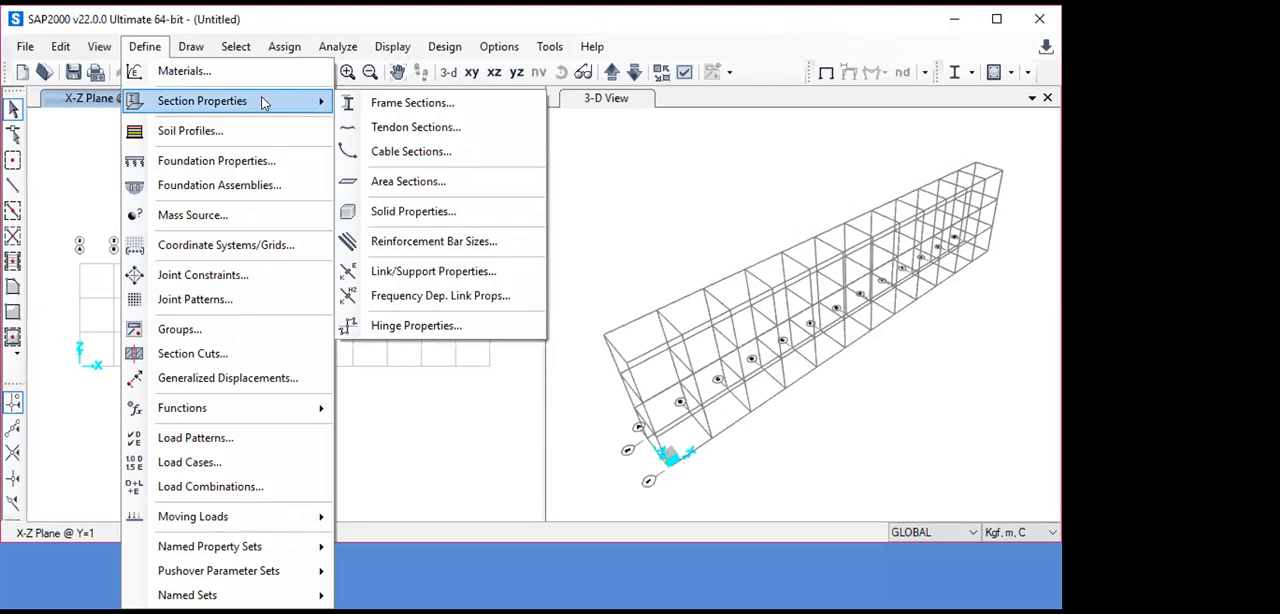
pyautogui.click(368, 108)
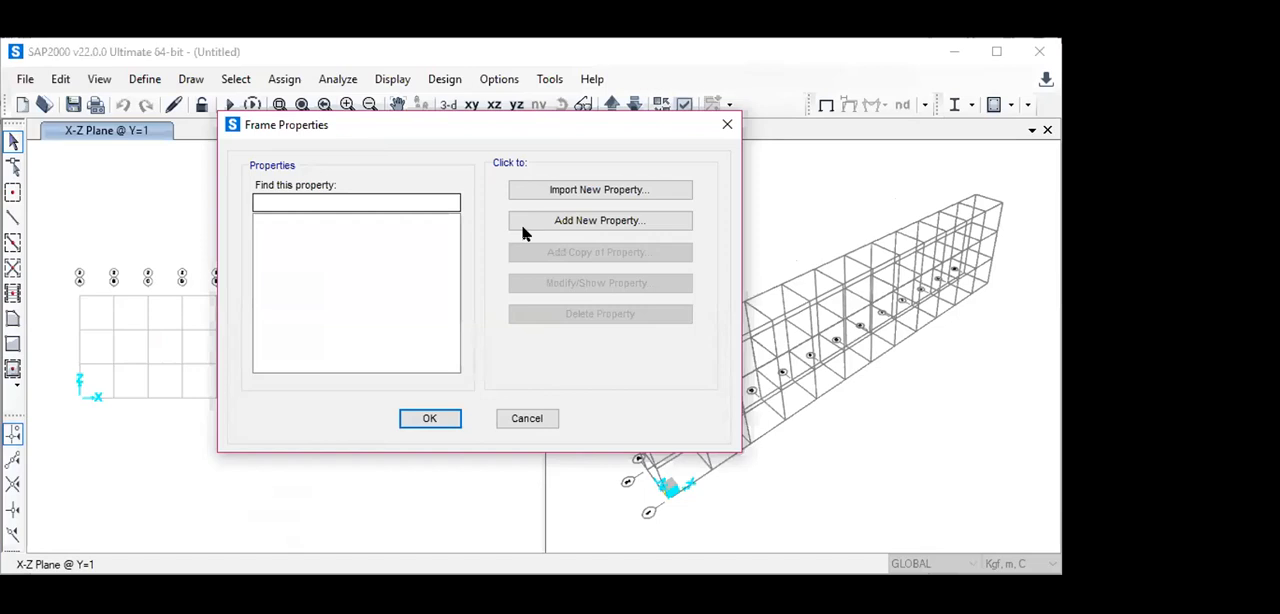
pyautogui.click(597, 220)
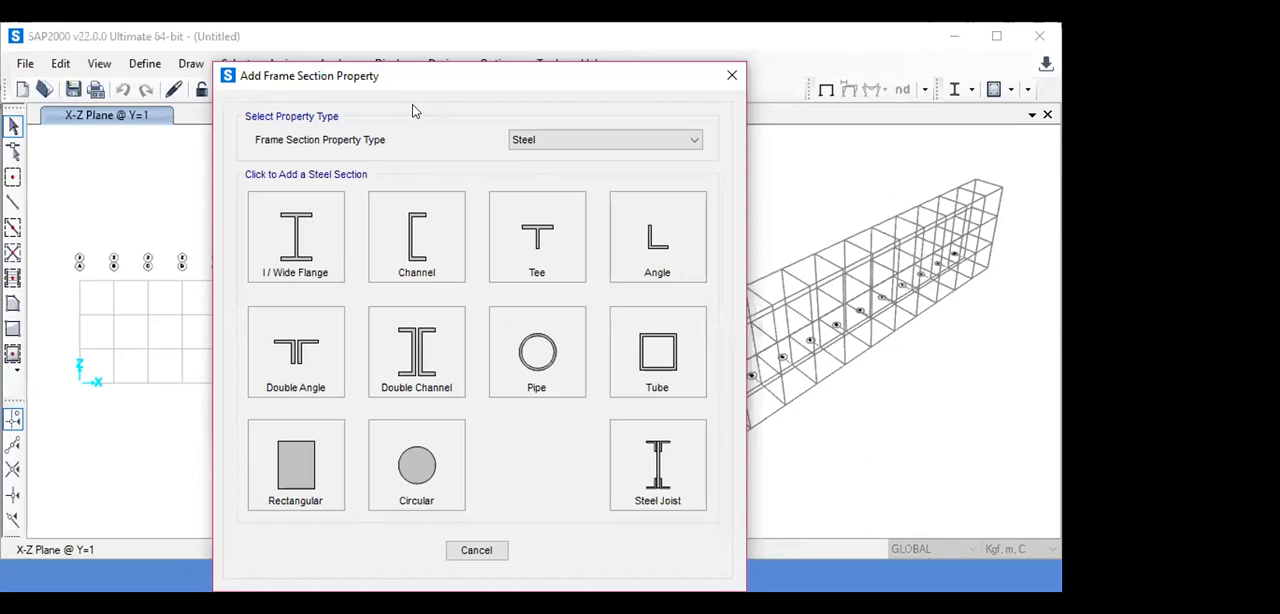
pyautogui.click(693, 139)
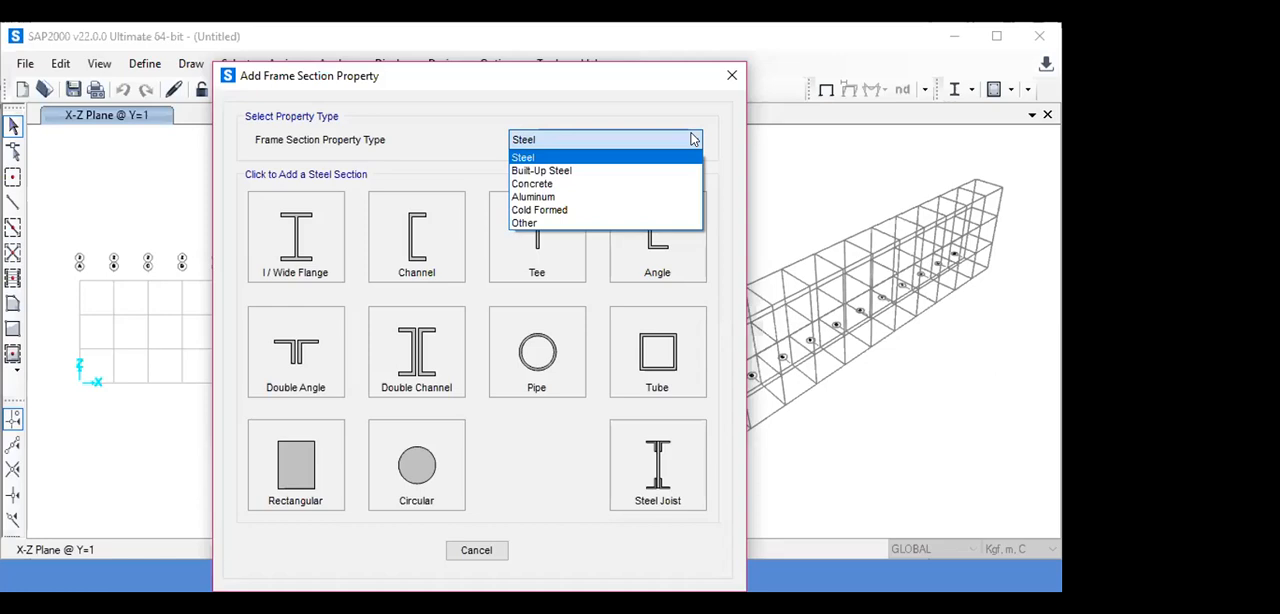
pyautogui.click(647, 159)
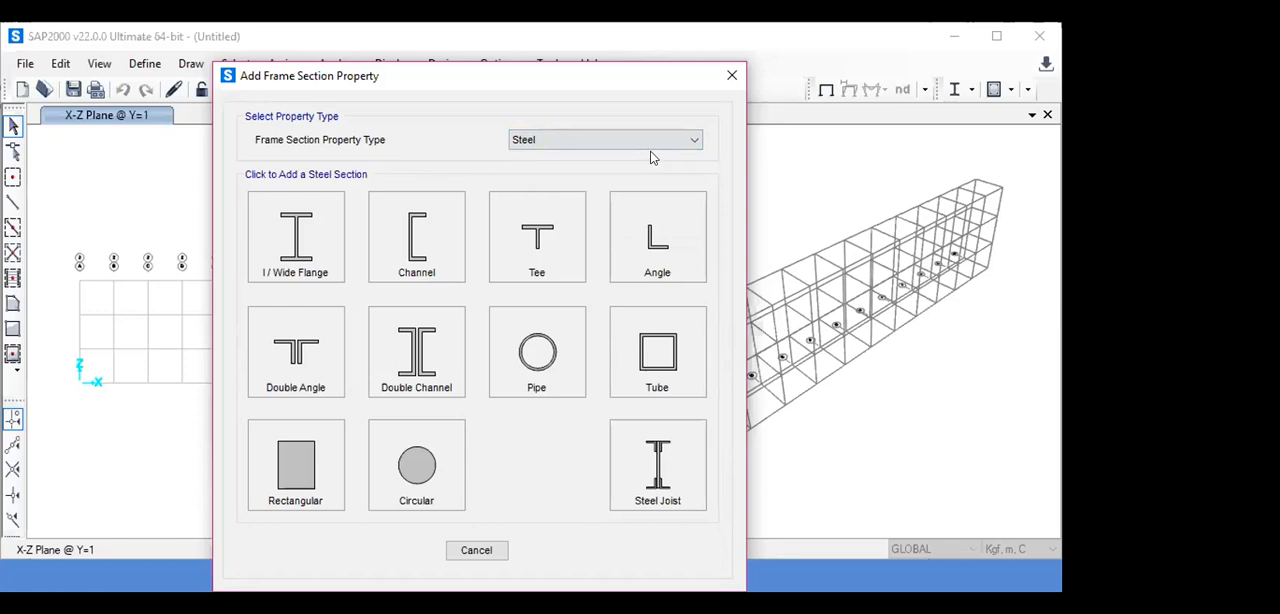
pyautogui.click(651, 257)
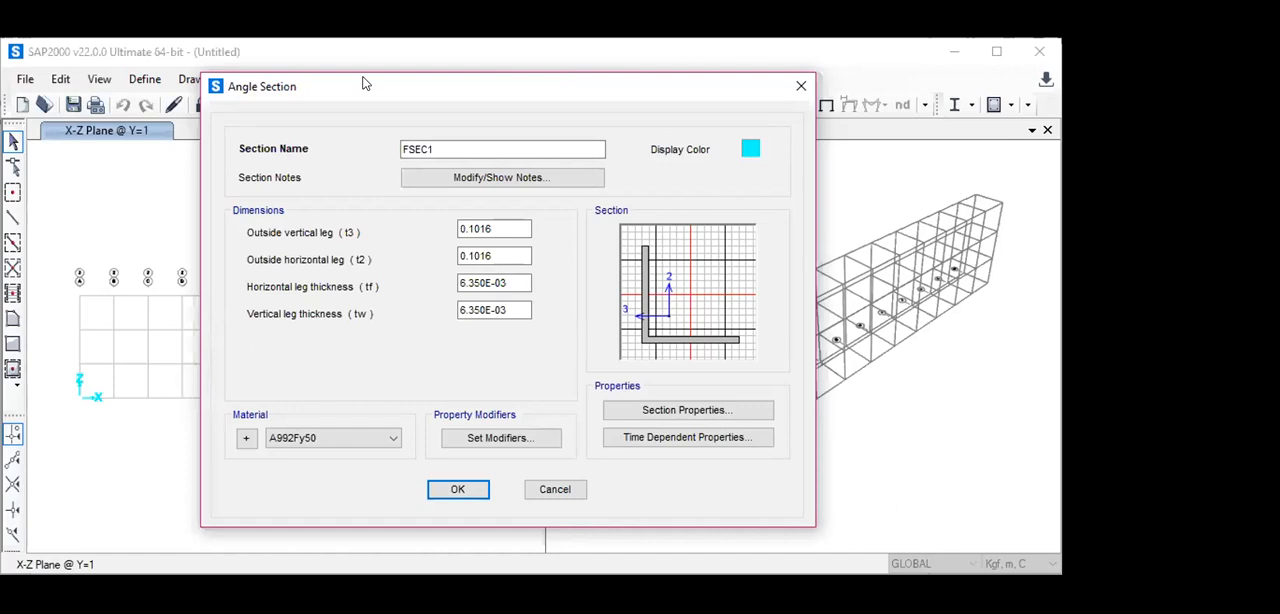
# - Name the new angle section 50x50x4
pyautogui.click(465, 144)
pyautogui.press('BackSpace')
pyautogui.press('BackSpace')
pyautogui.press('BackSpace')
pyautogui.press('BackSpace')
pyautogui.press('BackSpace')
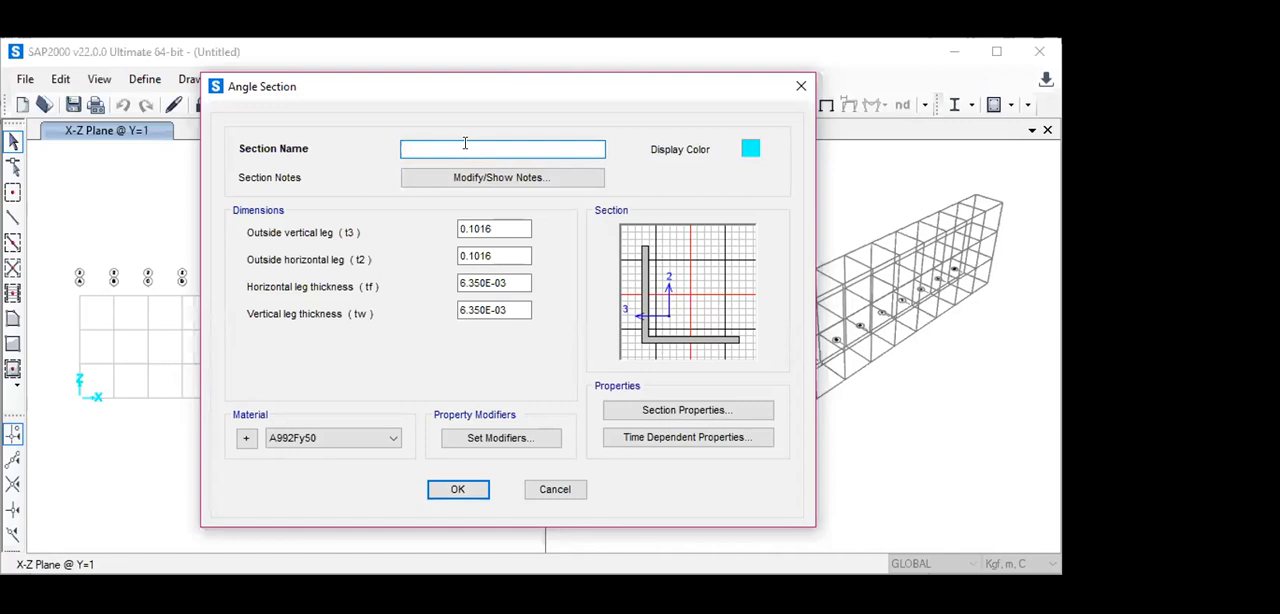
pyautogui.write('50x50x4')
# - Set the angle section's outside vertical leg (t3) to 0.05 m and accept the section
pyautogui.click(496, 227)
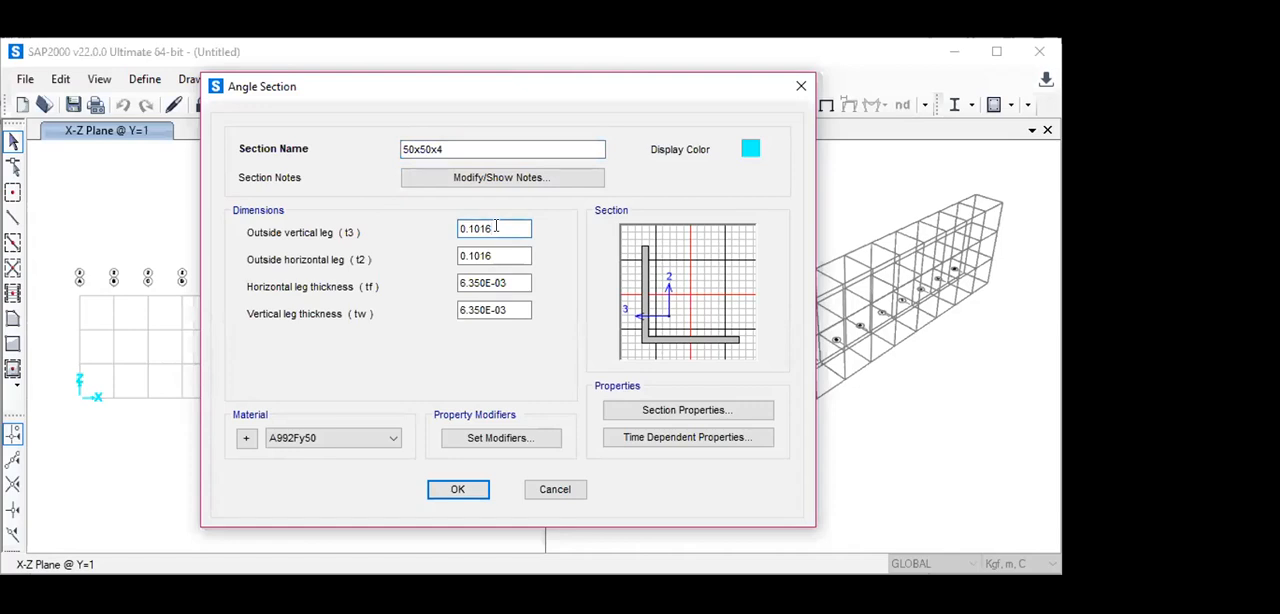
pyautogui.press('BackSpace')
pyautogui.press('BackSpace')
pyautogui.press('BackSpace')
pyautogui.press('BackSpace')
pyautogui.press('BackSpace')
pyautogui.write('05')
pyautogui.press('Return')
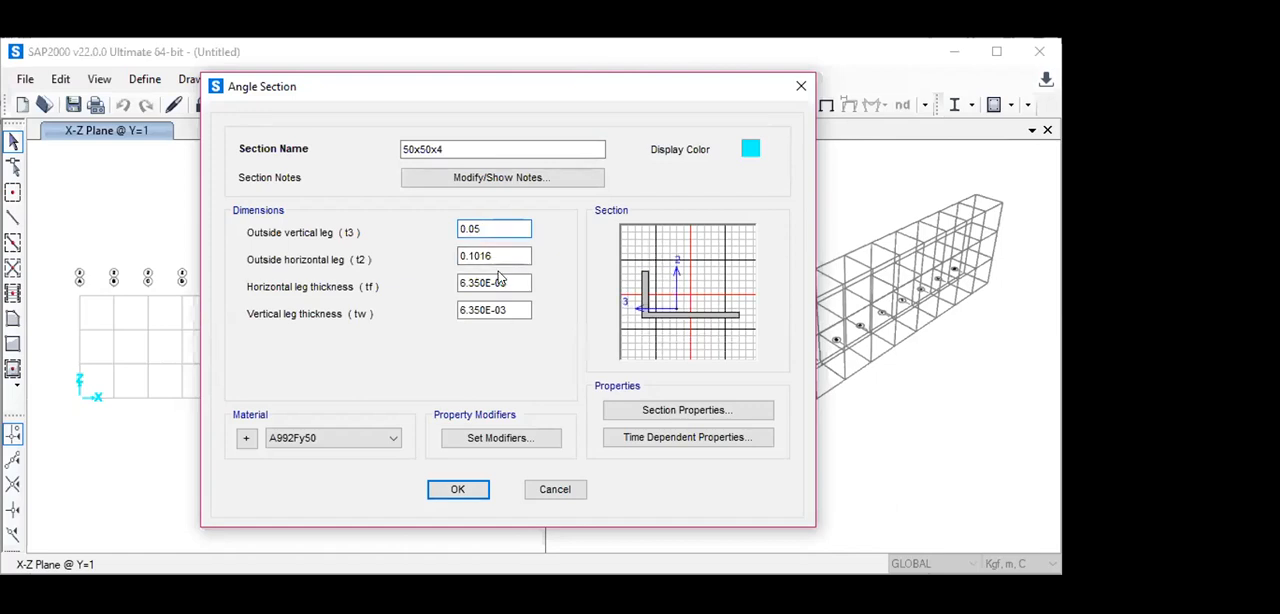
# - Reopen the 50x50x4 section for modification and set its outside horizontal leg (t2) to 0.05 m
pyautogui.click(304, 223)
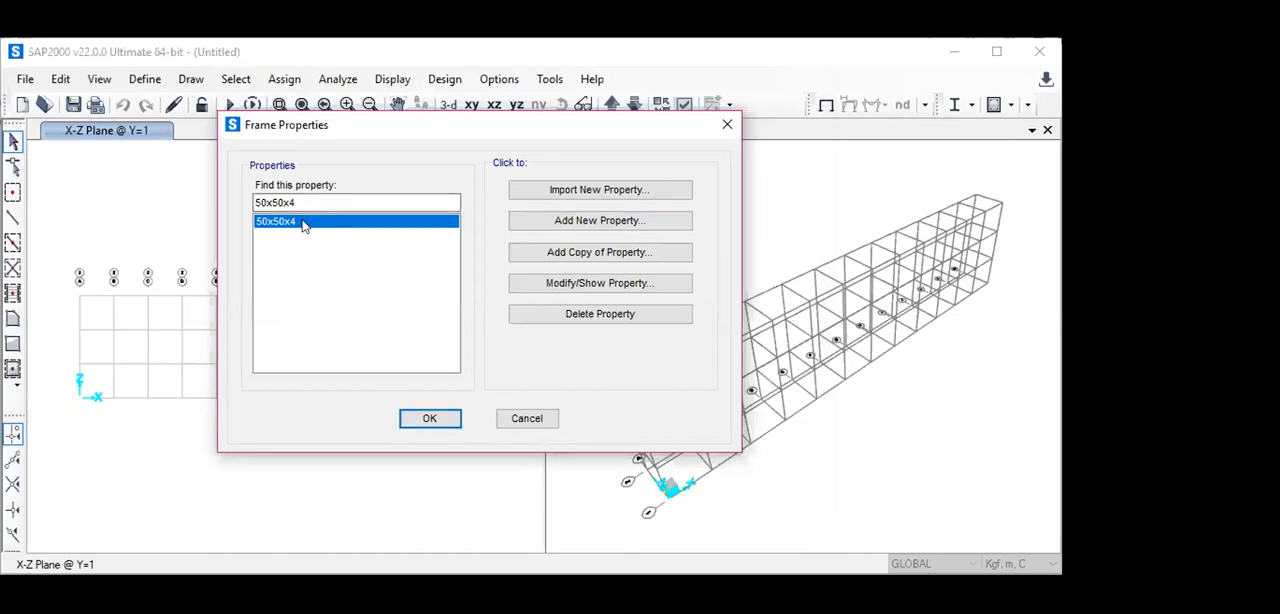
pyautogui.click(580, 285)
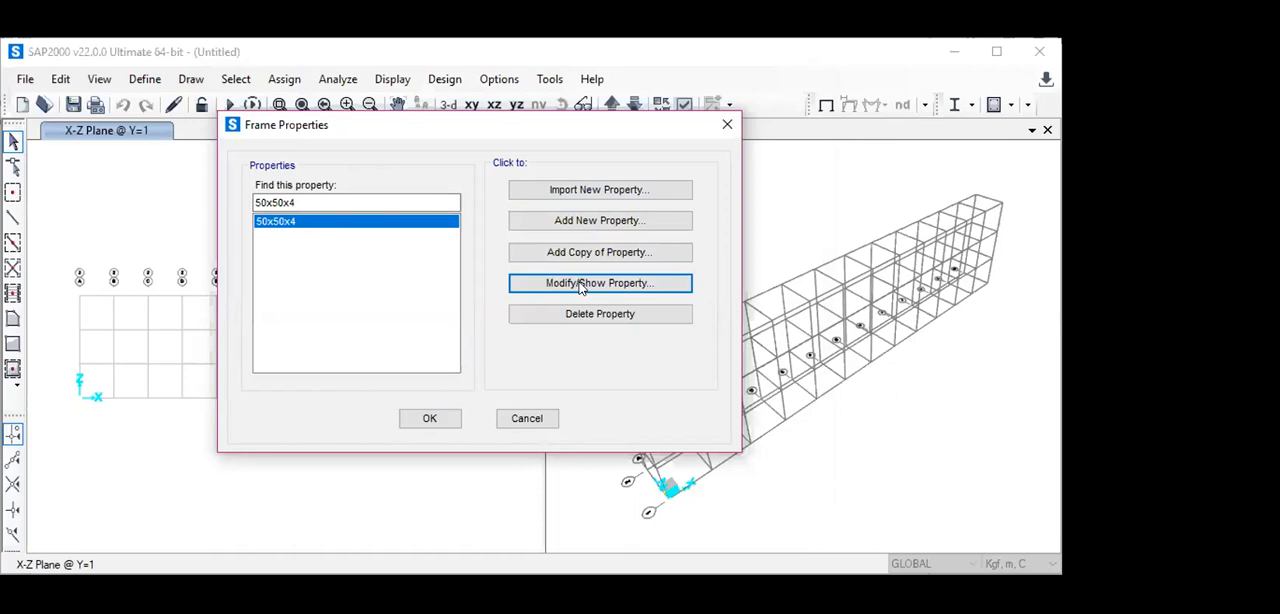
pyautogui.click(485, 279)
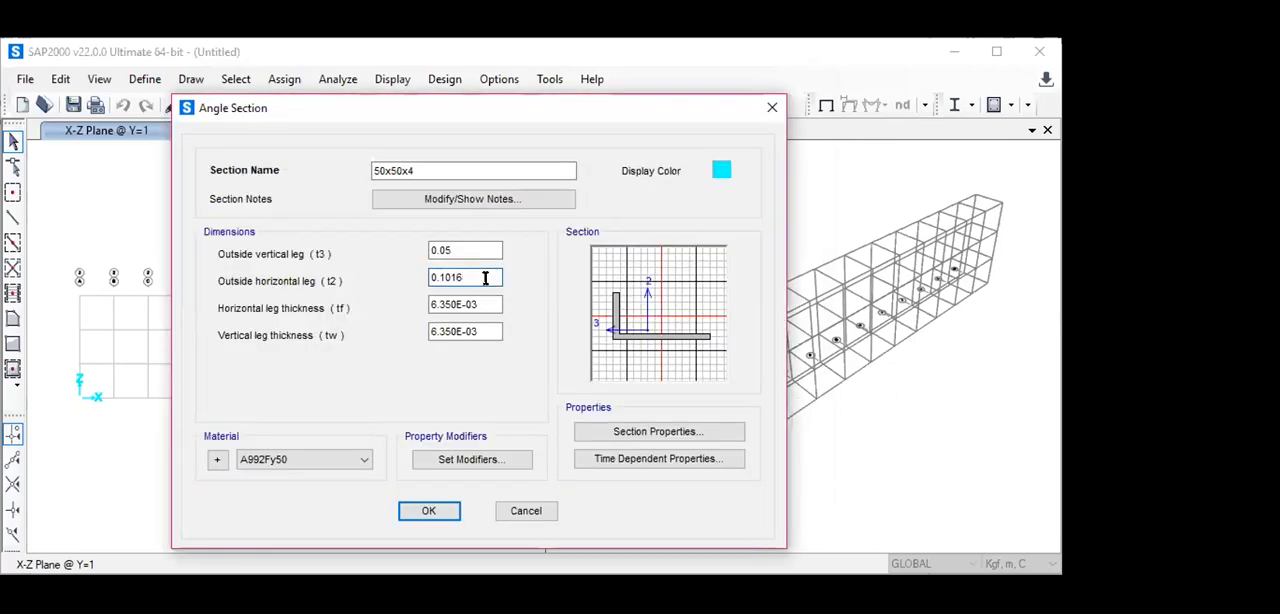
pyautogui.press('BackSpace')
pyautogui.press('BackSpace')
pyautogui.press('BackSpace')
pyautogui.press('BackSpace')
pyautogui.press('BackSpace')
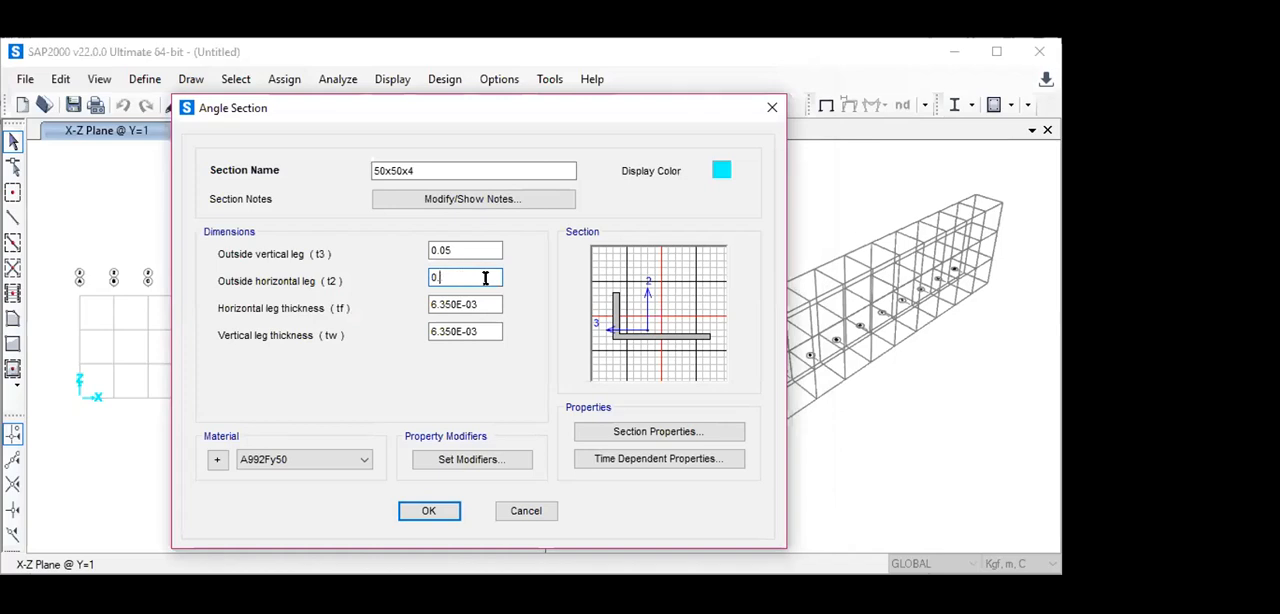
pyautogui.write('.05')
# - Set the angle section's horizontal leg thickness (tf) to 0.004 m
pyautogui.click(488, 304)
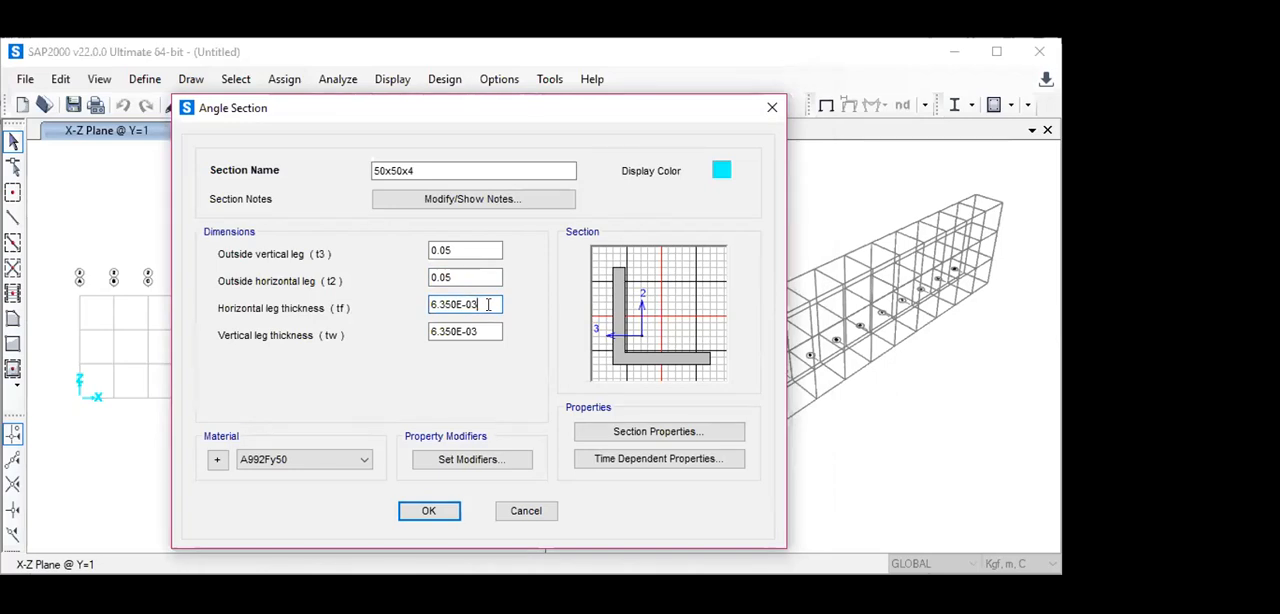
pyautogui.press('BackSpace')
pyautogui.press('BackSpace')
pyautogui.press('BackSpace')
pyautogui.press('BackSpace')
pyautogui.press('BackSpace')
pyautogui.press('BackSpace')
pyautogui.press('BackSpace')
pyautogui.press('BackSpace')
pyautogui.press('BackSpace')
pyautogui.write('0')
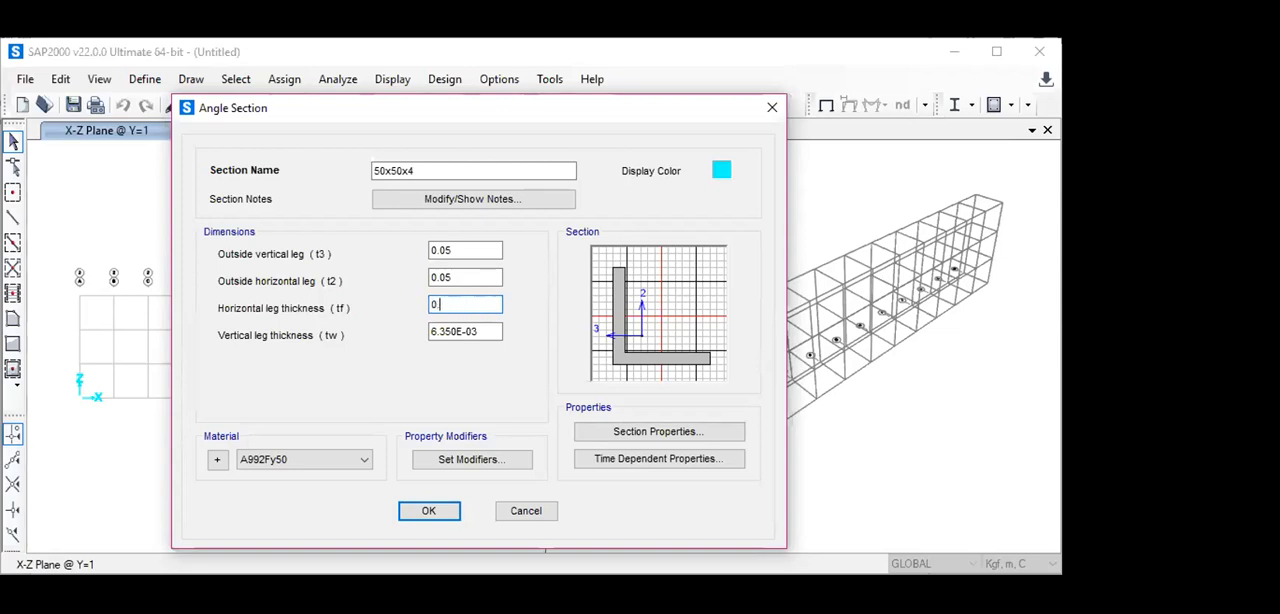
pyautogui.write('.004')
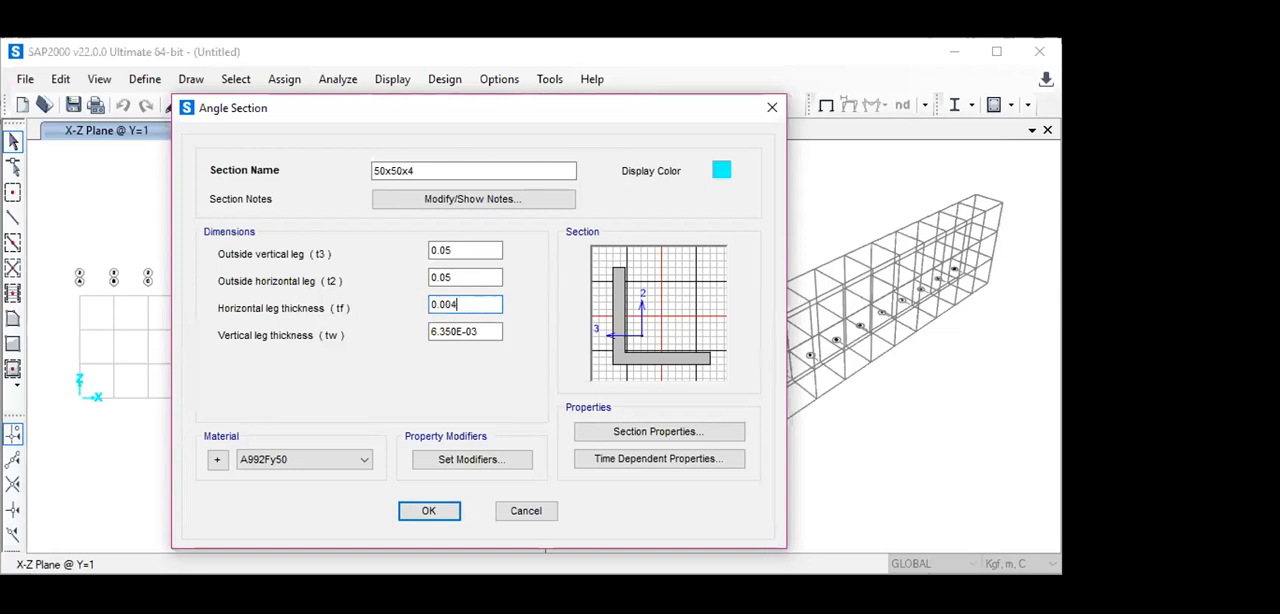
# - Set the angle section's vertical leg thickness (tw) to 0.004 m
pyautogui.click(481, 325)
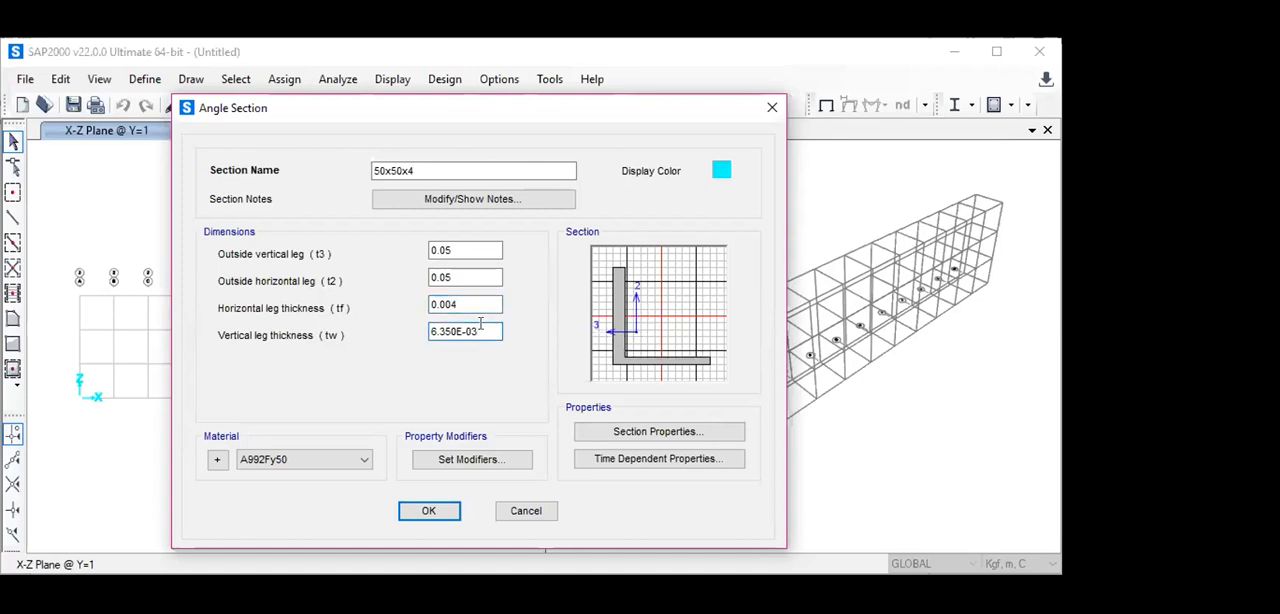
pyautogui.press('BackSpace')
pyautogui.press('BackSpace')
pyautogui.press('BackSpace')
pyautogui.press('BackSpace')
pyautogui.press('BackSpace')
pyautogui.press('BackSpace')
pyautogui.press('BackSpace')
pyautogui.press('BackSpace')
pyautogui.press('BackSpace')
pyautogui.write('0.004')
# - Assign the baja37 material to the 50x50x4 angle section and accept the section and the frame properties
pyautogui.click(354, 461)
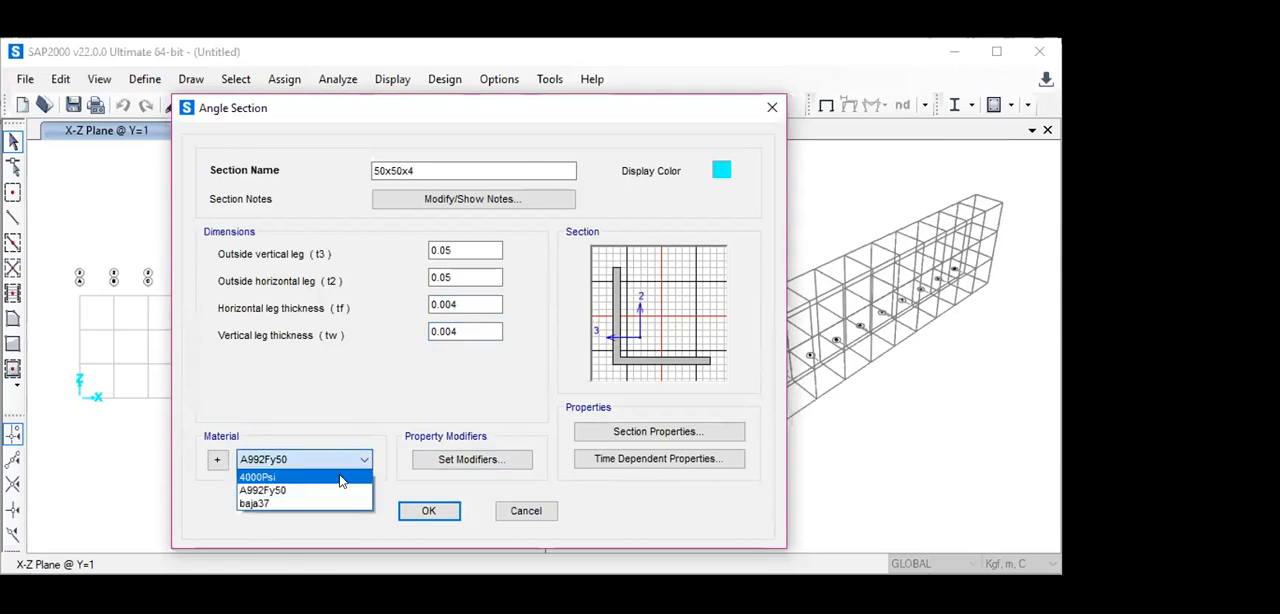
pyautogui.click(336, 504)
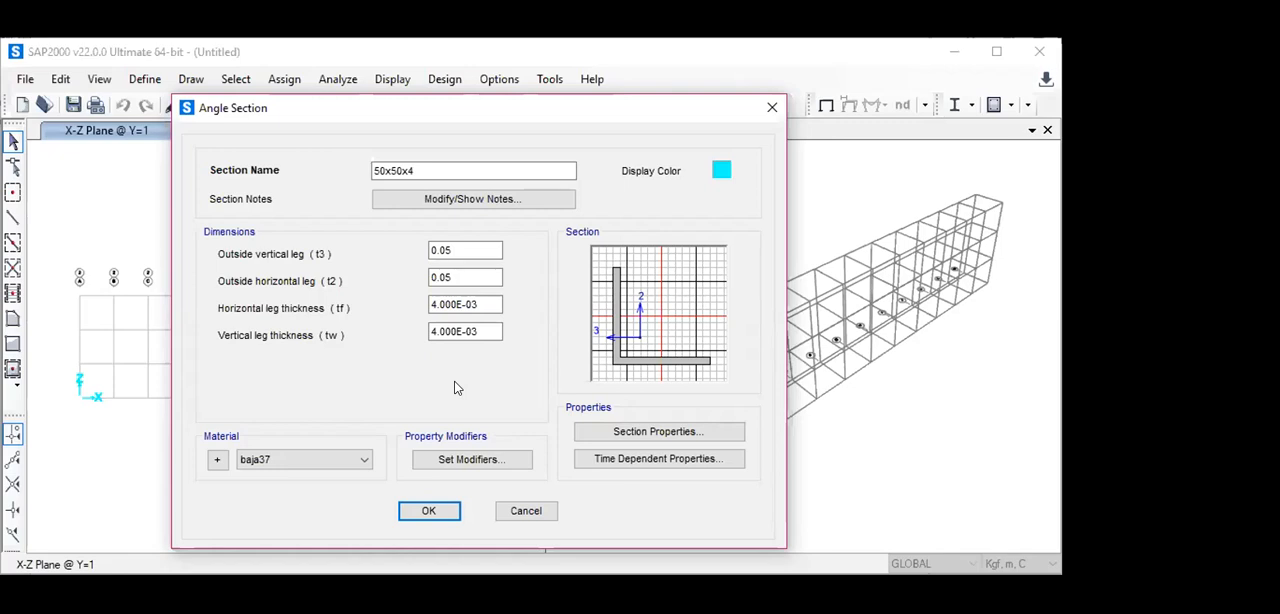
pyautogui.click(429, 511)
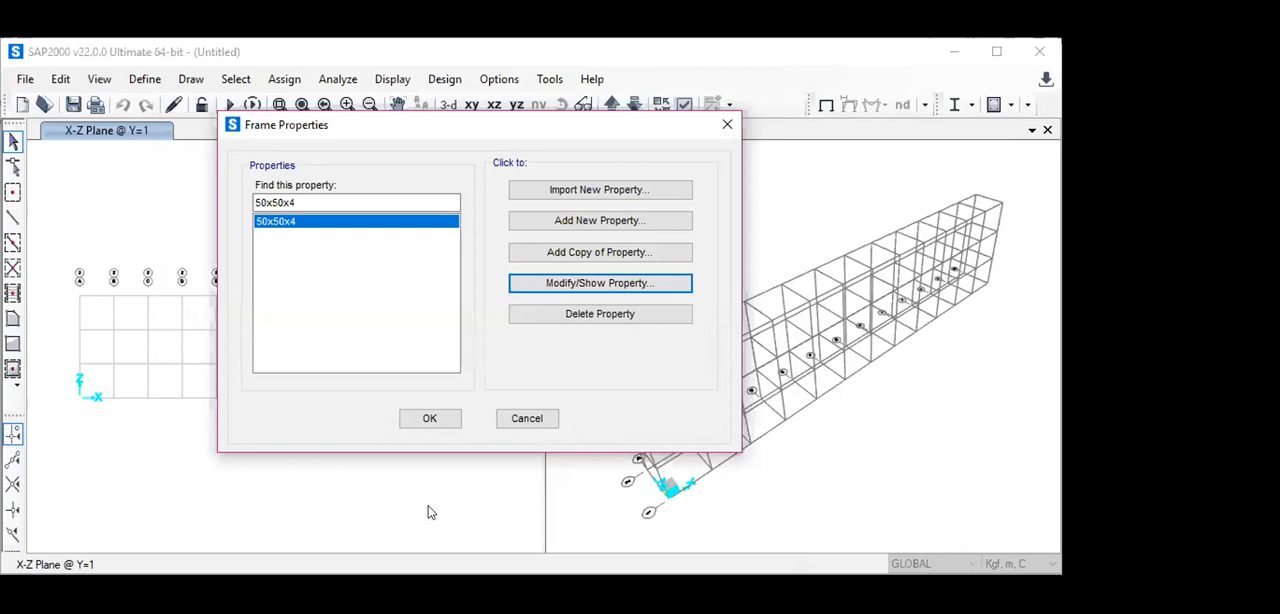
pyautogui.click(429, 418)
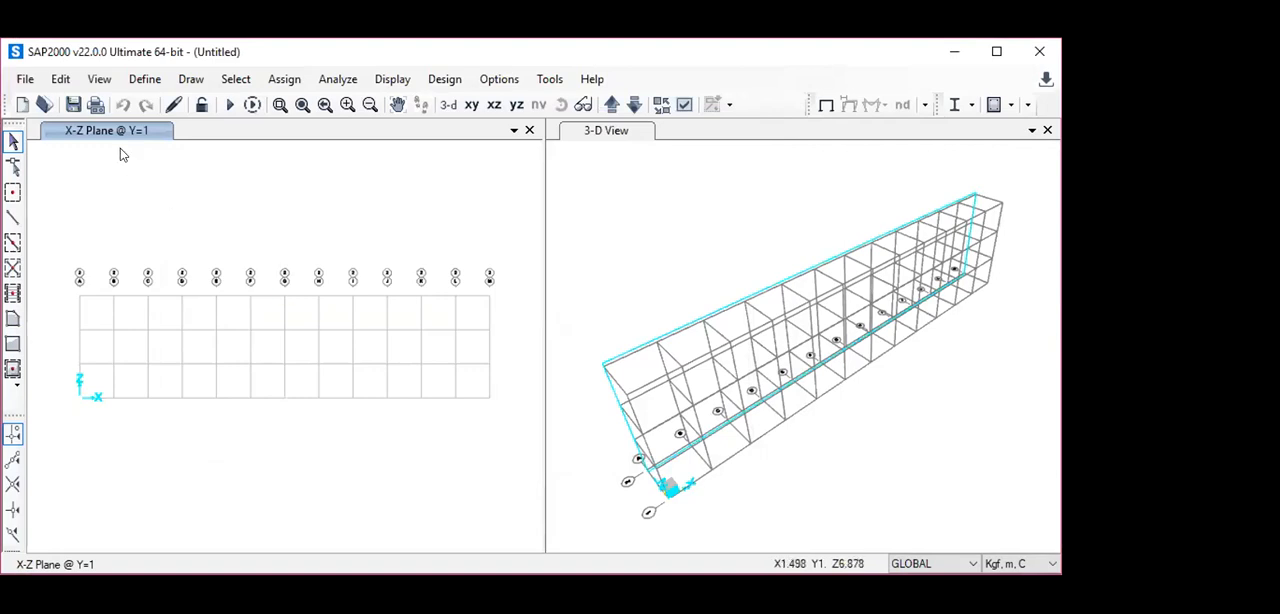
# - Open the grid data of the GLOBAL coordinate system for modification
pyautogui.click(58, 79)
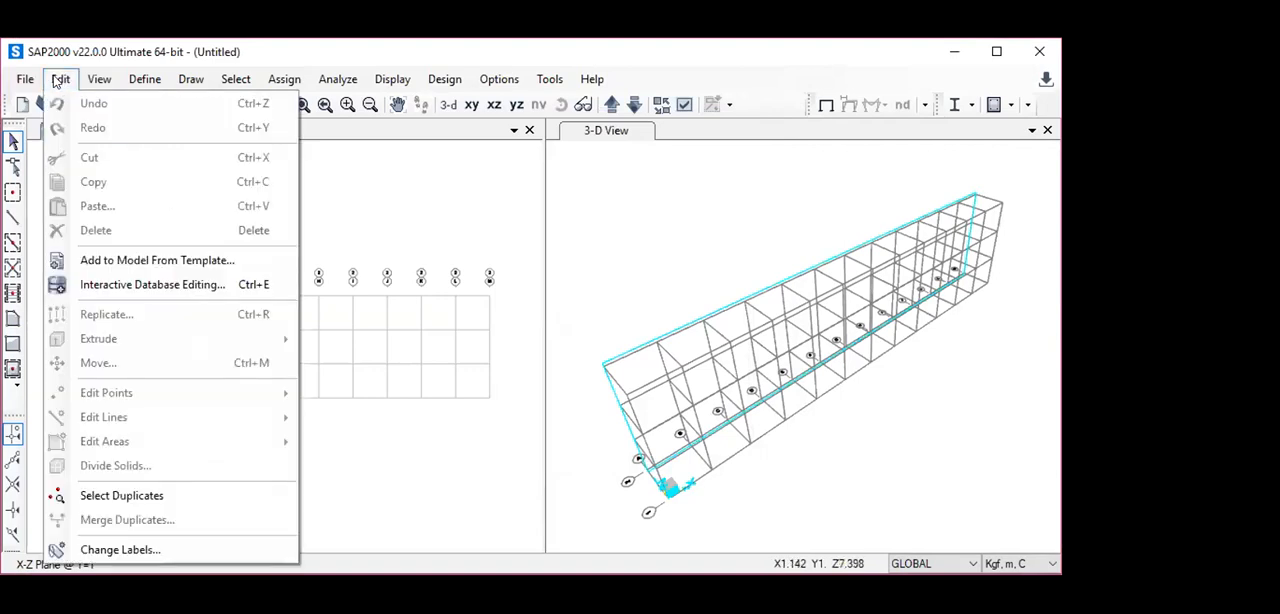
pyautogui.click(396, 207)
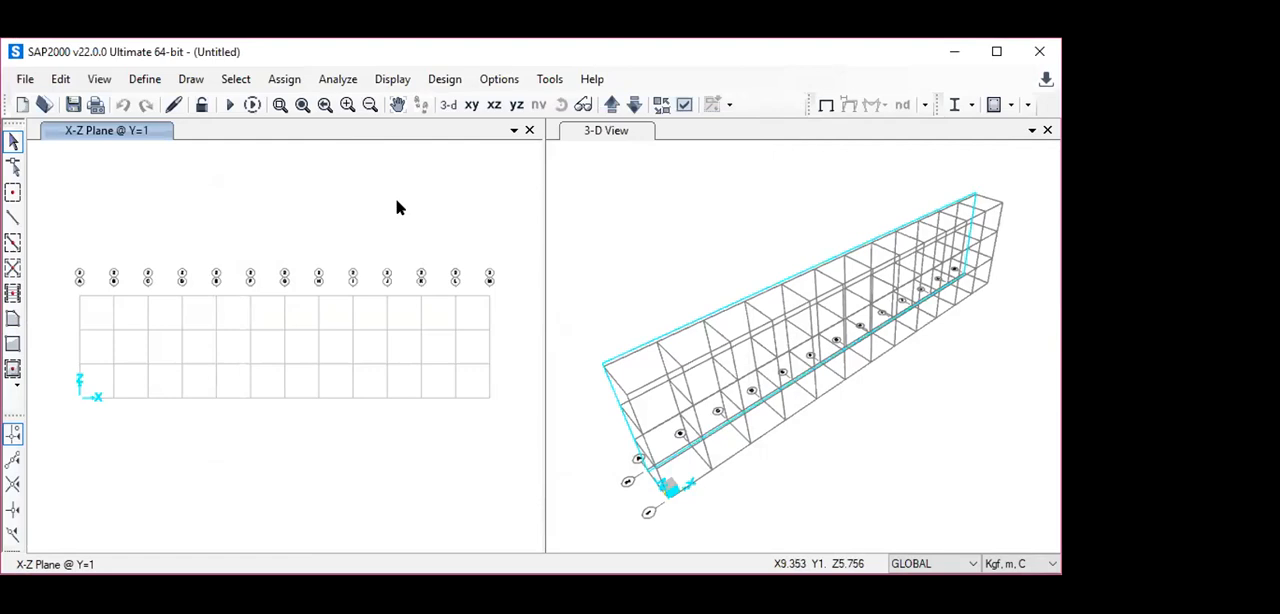
pyautogui.rightClick(258, 186)
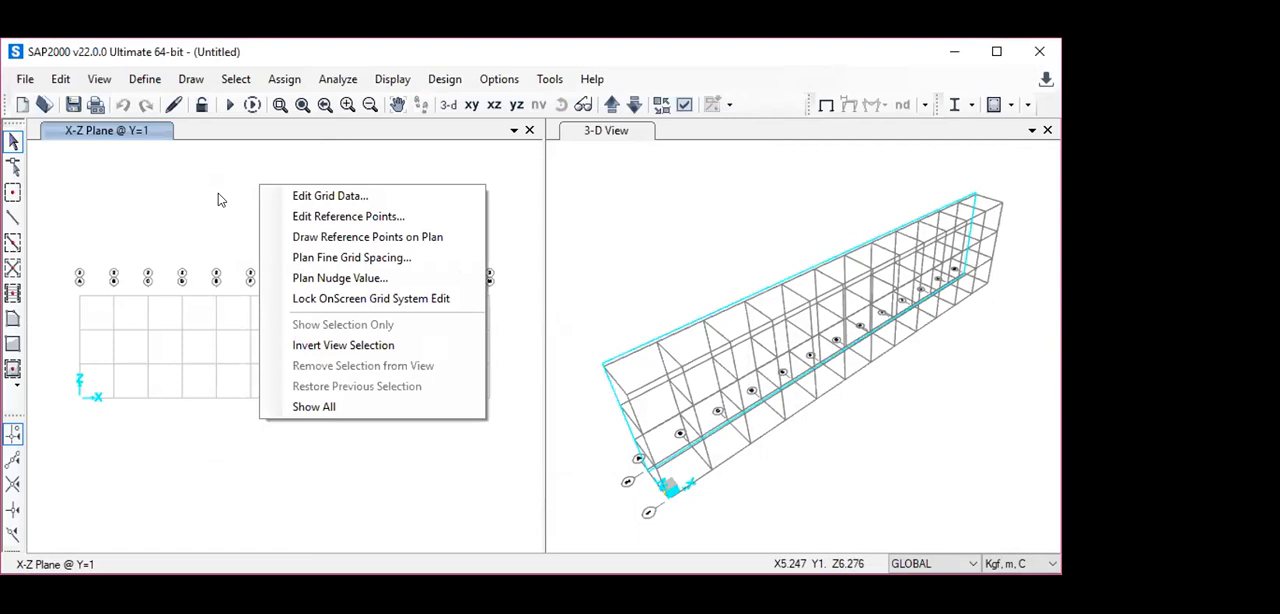
pyautogui.click(330, 196)
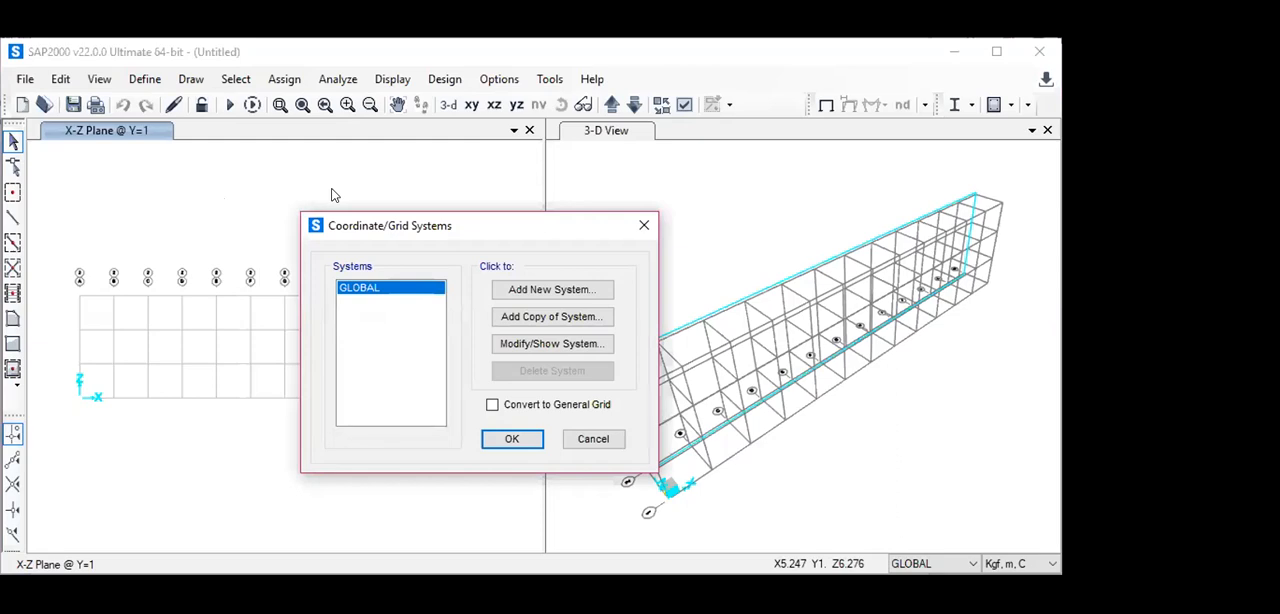
pyautogui.click(527, 345)
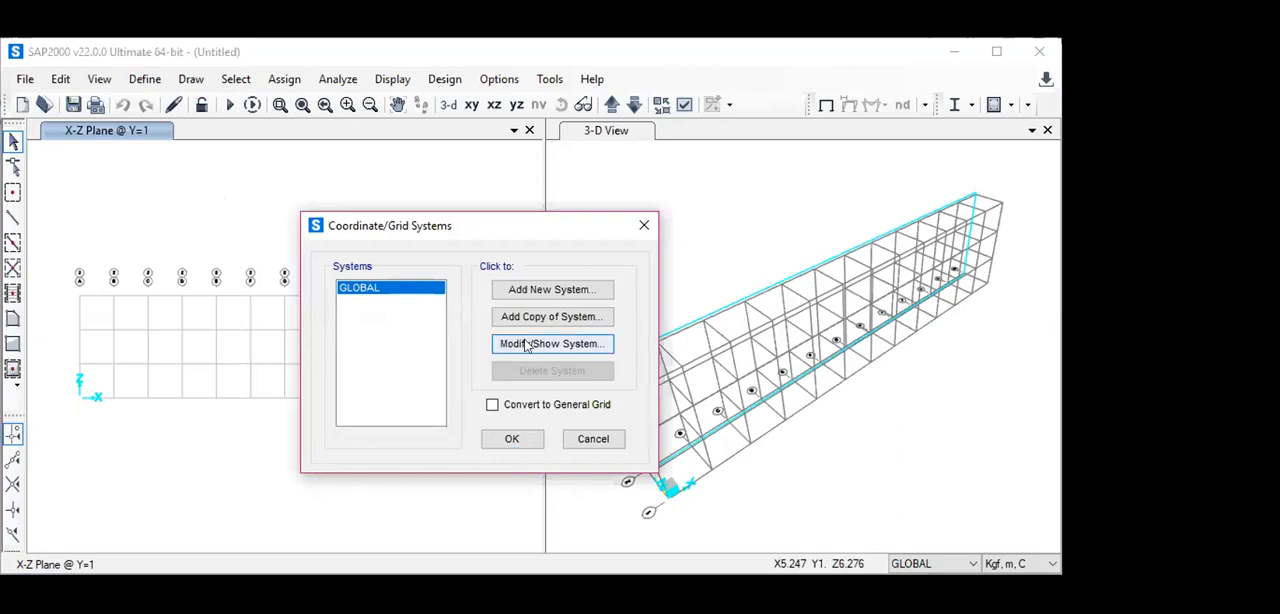
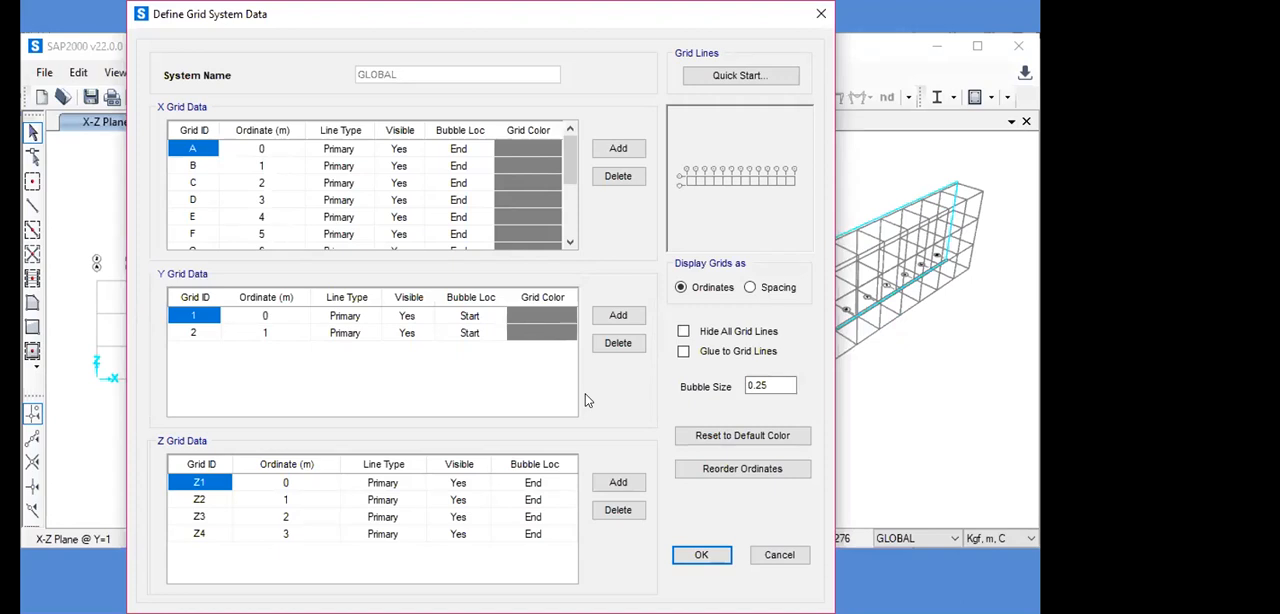
# - Display the GLOBAL grid data as spacing instead of ordinates
pyautogui.click(194, 168)
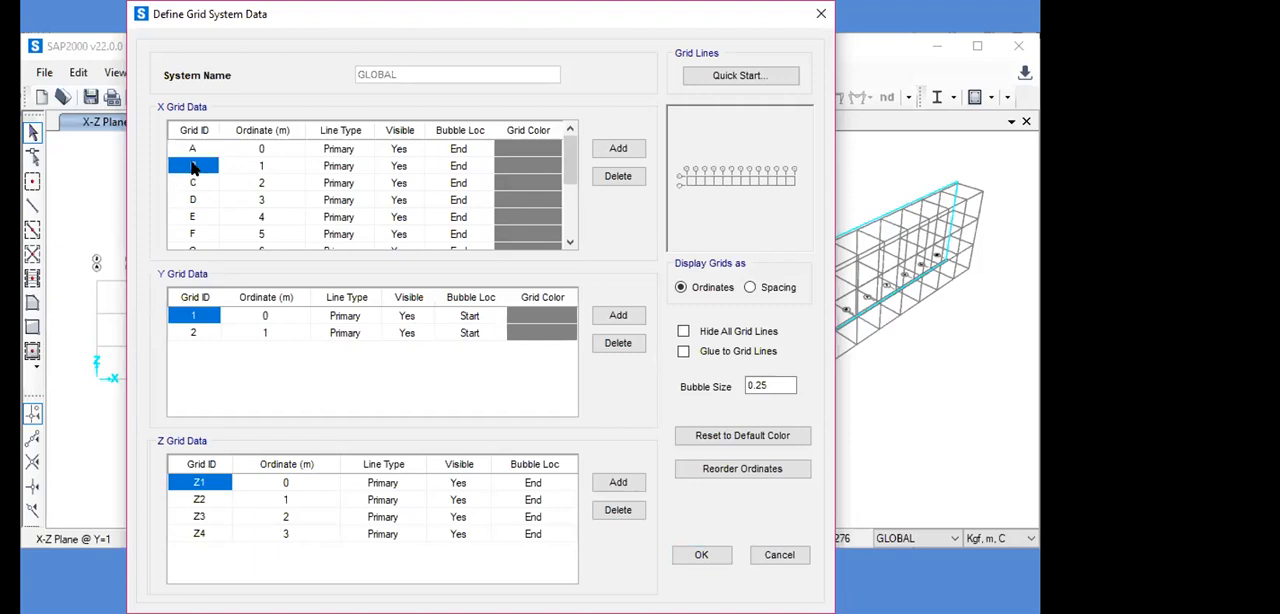
pyautogui.click(264, 172)
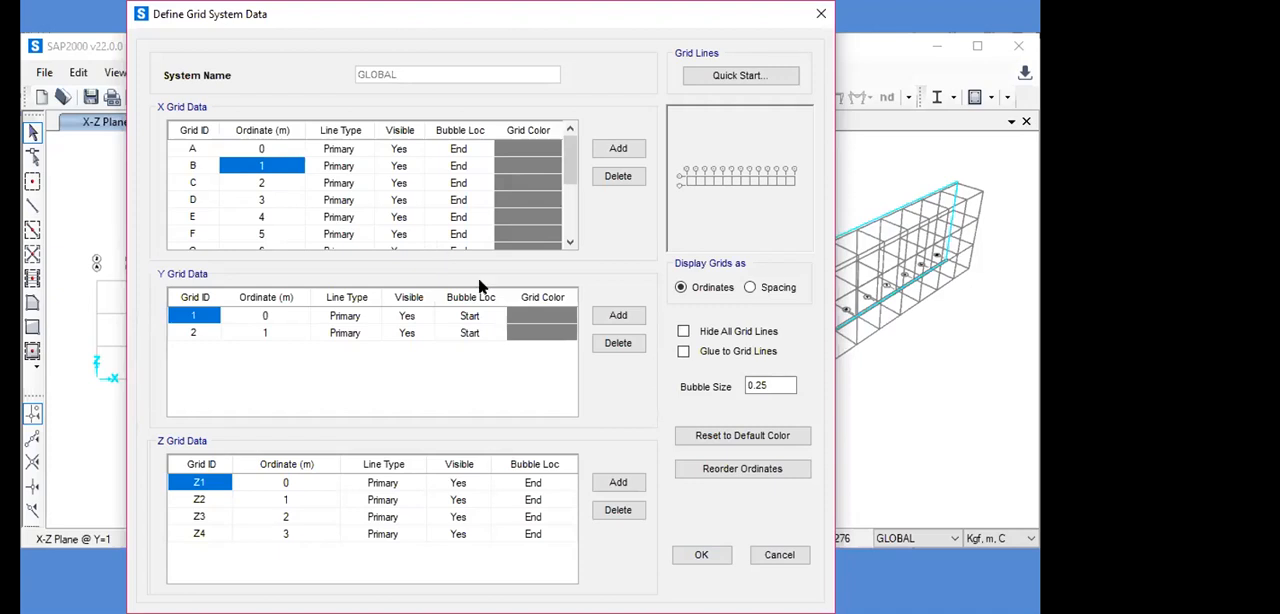
pyautogui.click(750, 287)
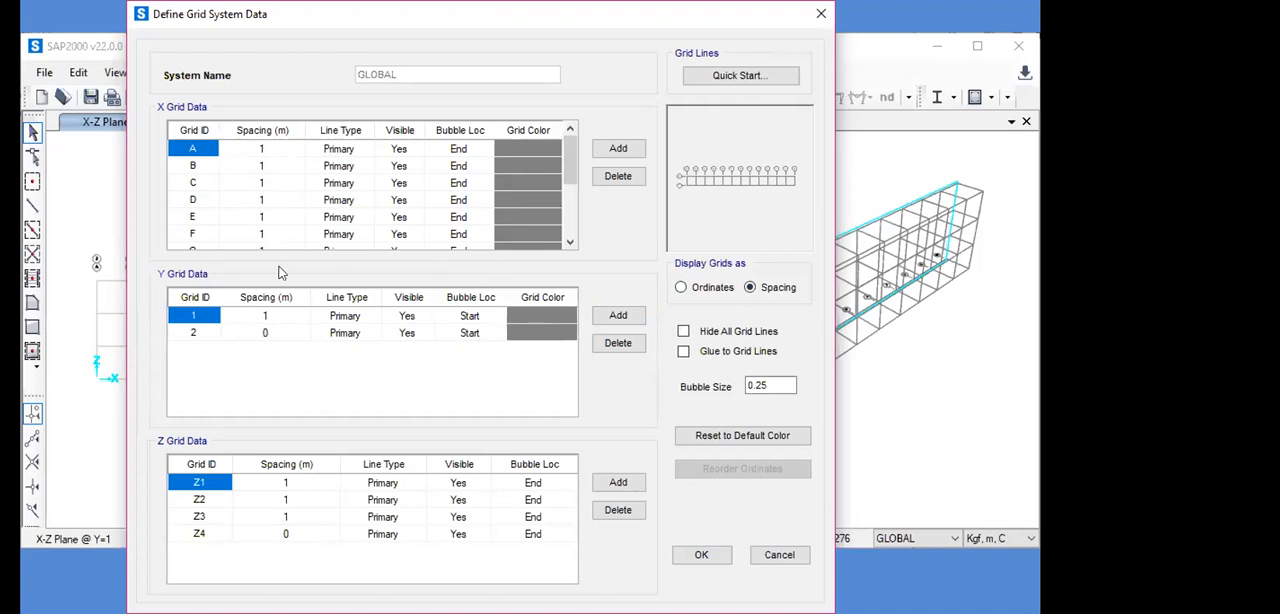
# - Set the X grid spacing of every line from A through L to 0.5 m
pyautogui.click(262, 148)
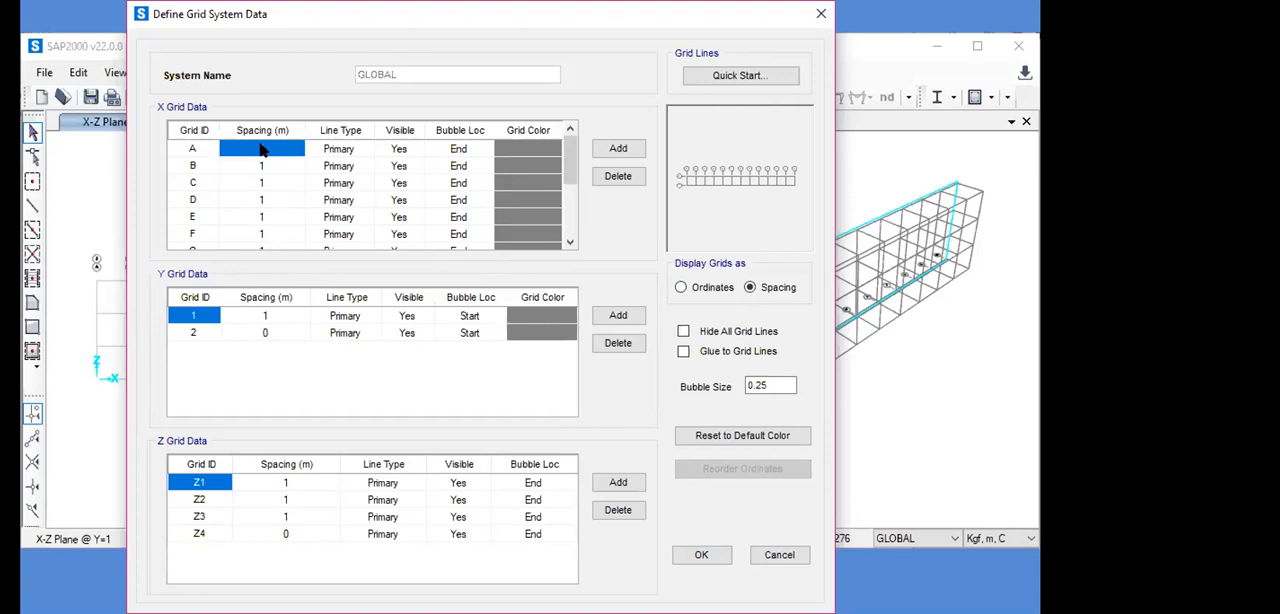
pyautogui.click(262, 147)
pyautogui.write('0.5')
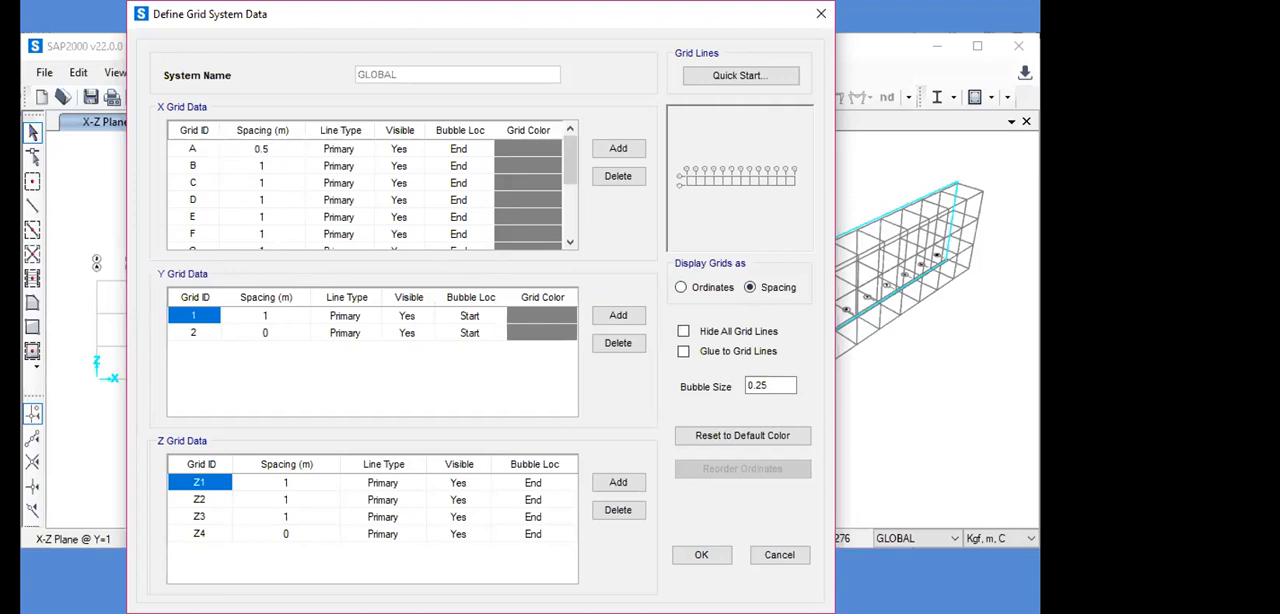
pyautogui.click(258, 166)
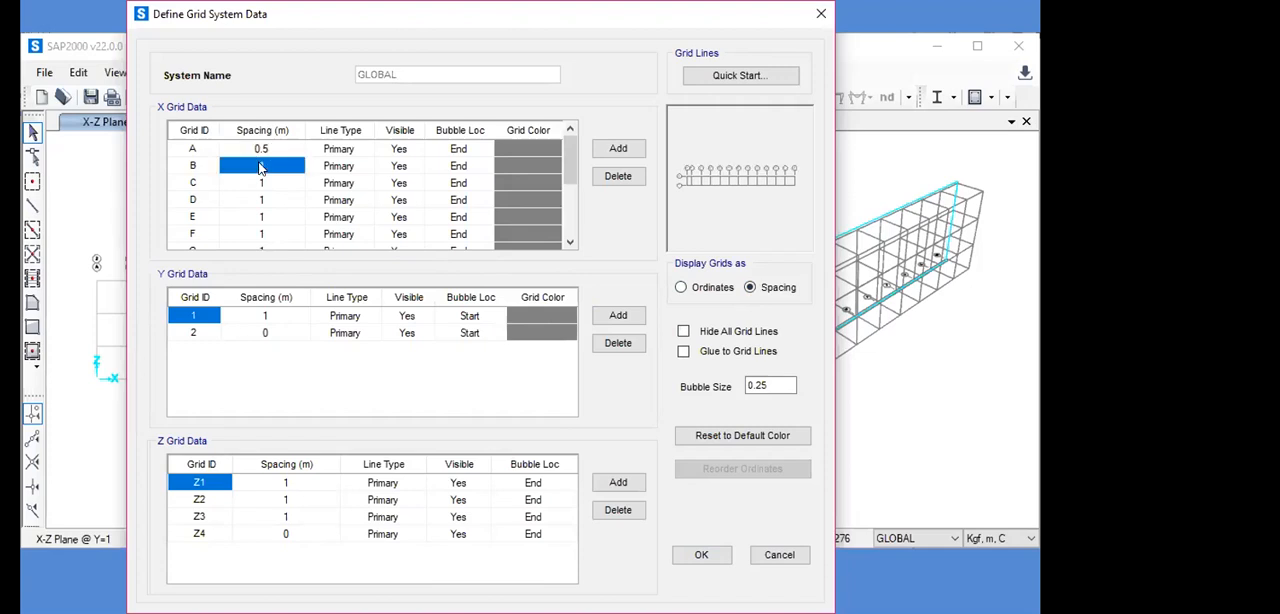
pyautogui.click(259, 167)
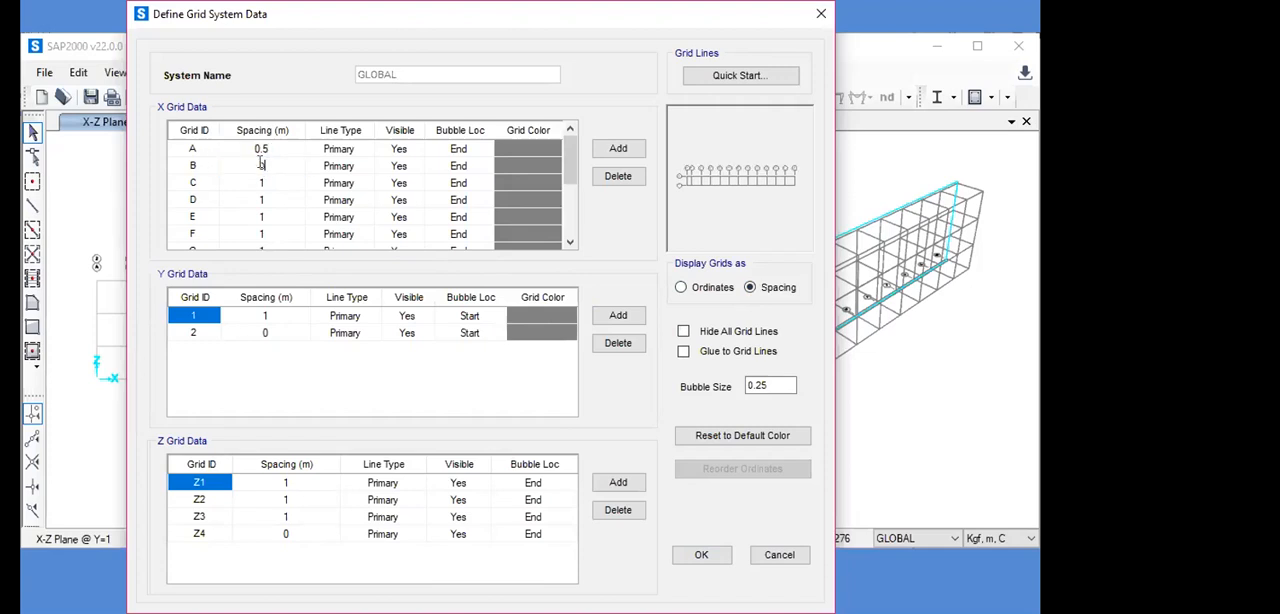
pyautogui.write('0.5')
pyautogui.press('Return')
pyautogui.write('0')
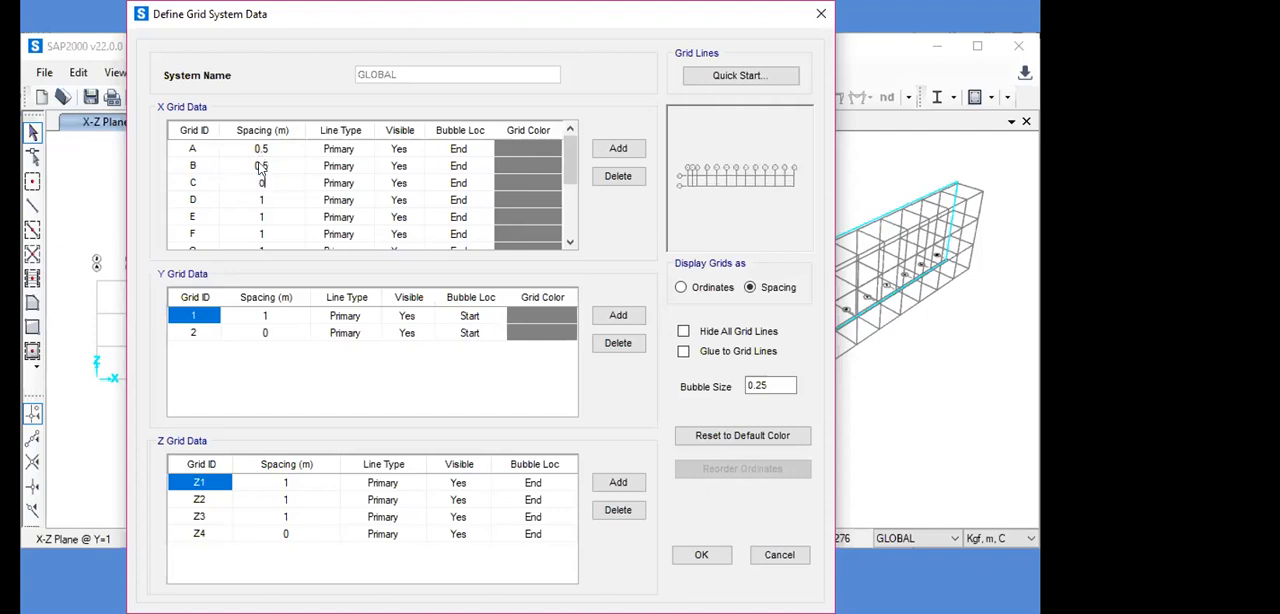
pyautogui.write('.5')
pyautogui.press('Return')
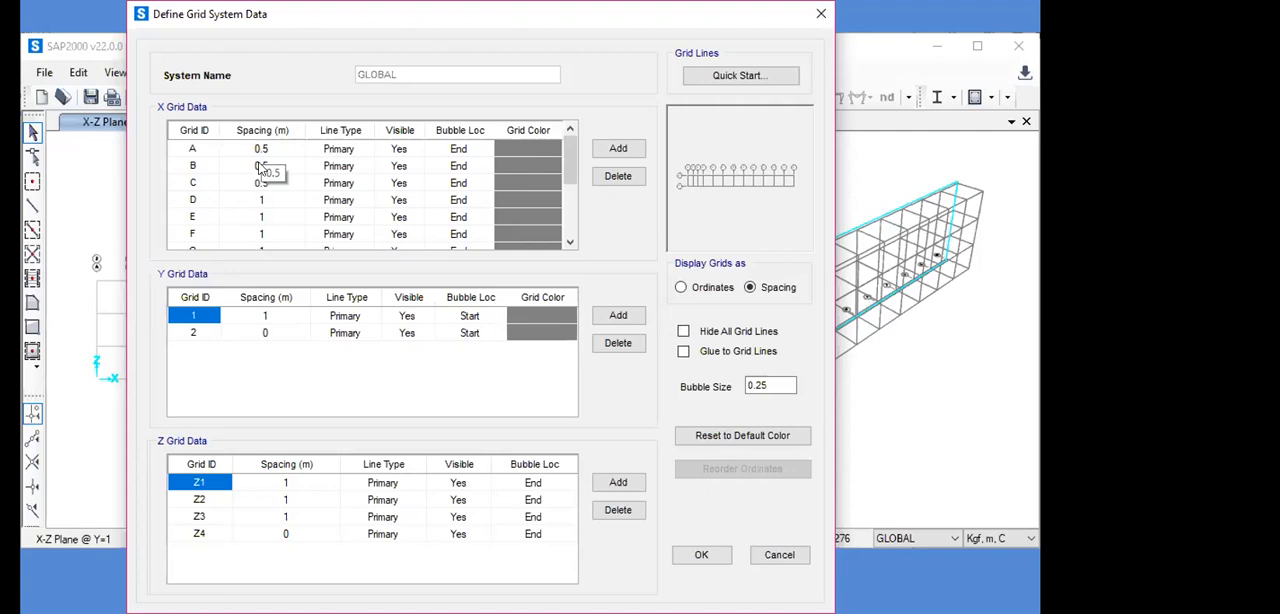
pyautogui.write('0.5')
pyautogui.press('Return')
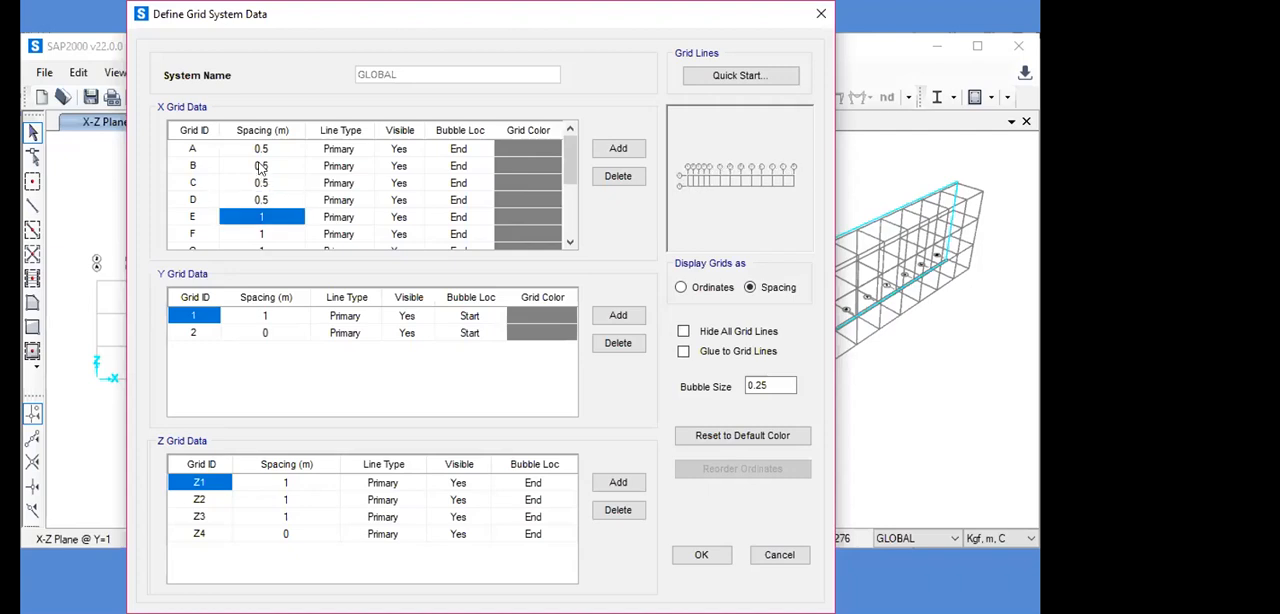
pyautogui.write('0.5')
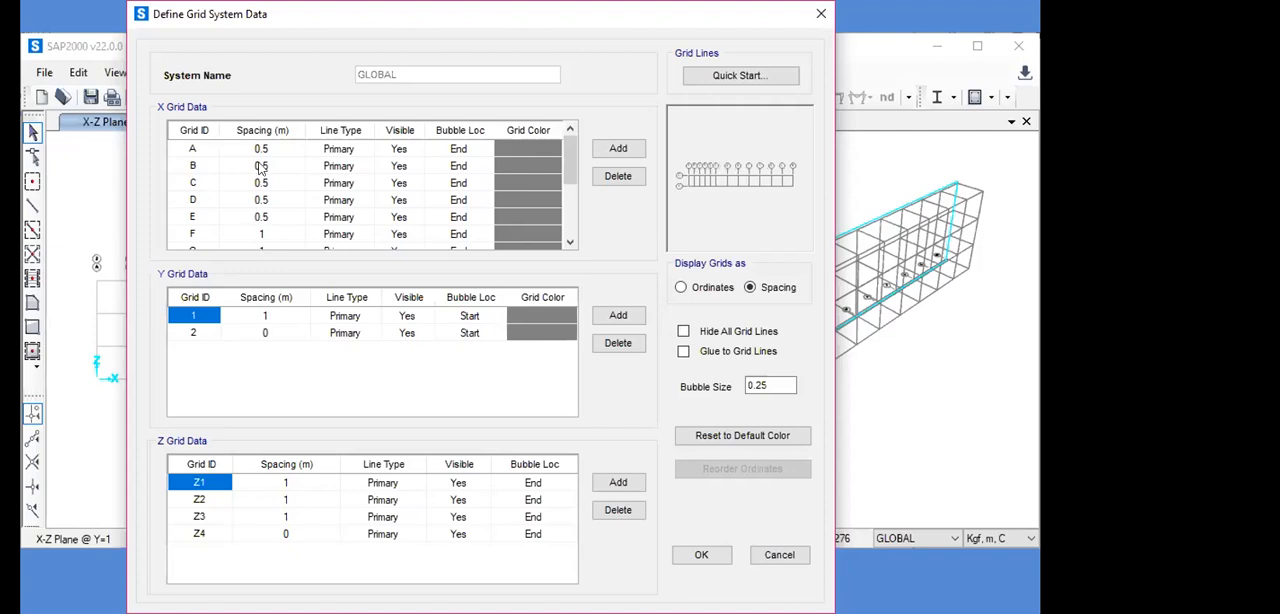
pyautogui.press('Return')
pyautogui.write('0.5')
pyautogui.press('Return')
pyautogui.write('0.5')
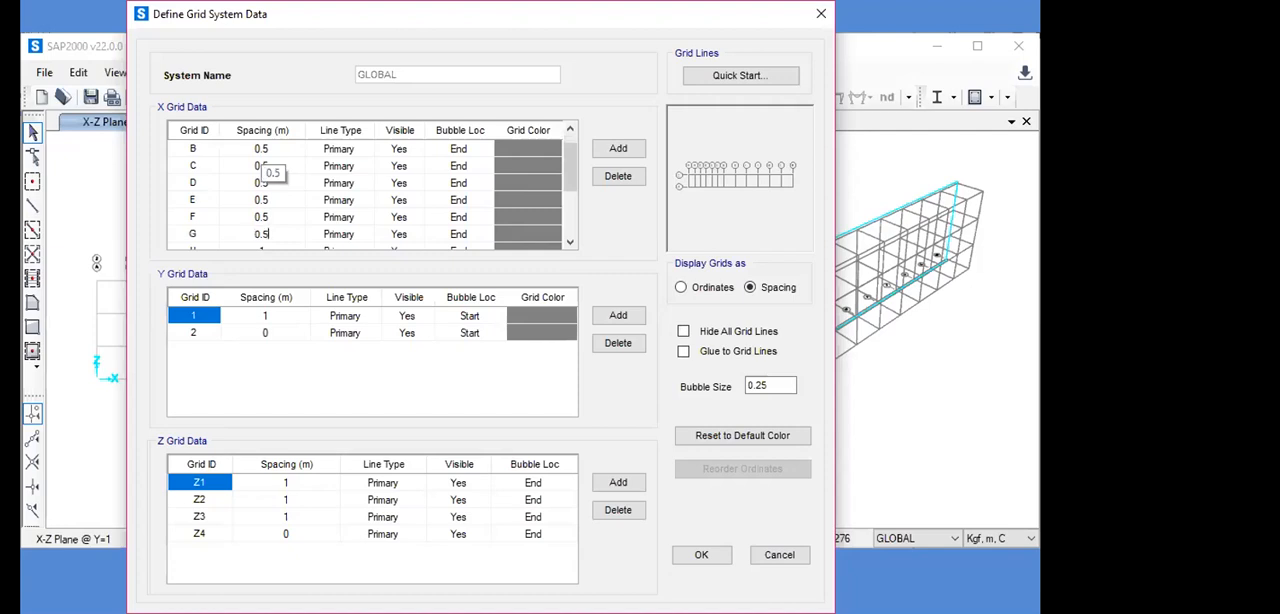
pyautogui.press('Return')
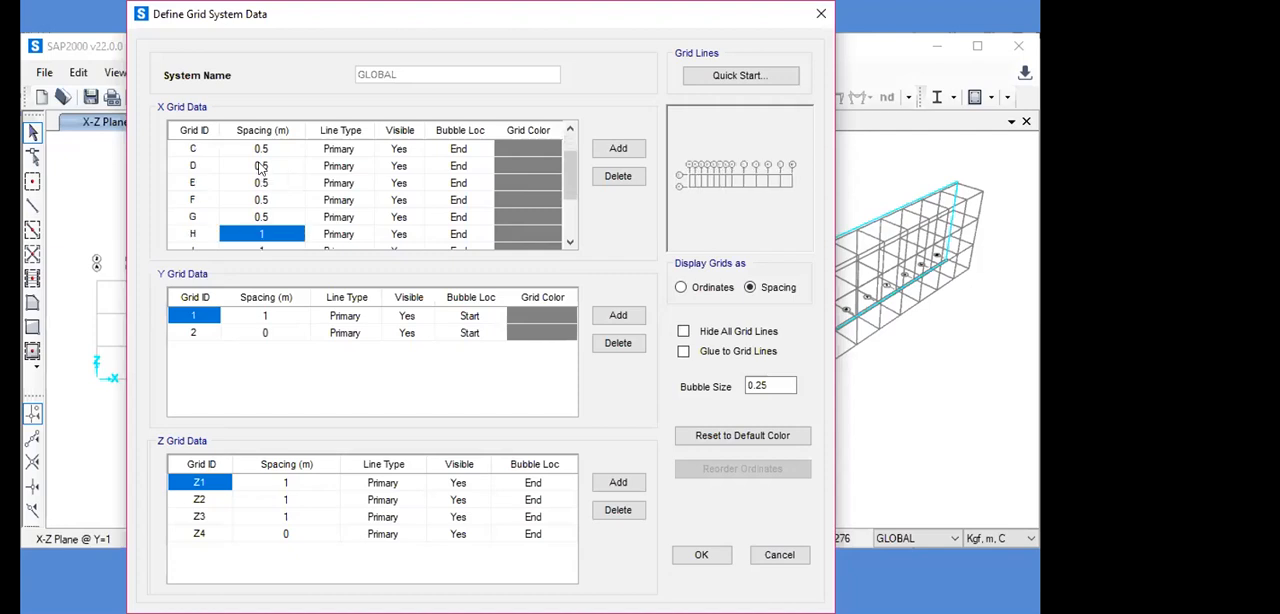
pyautogui.write('0.5')
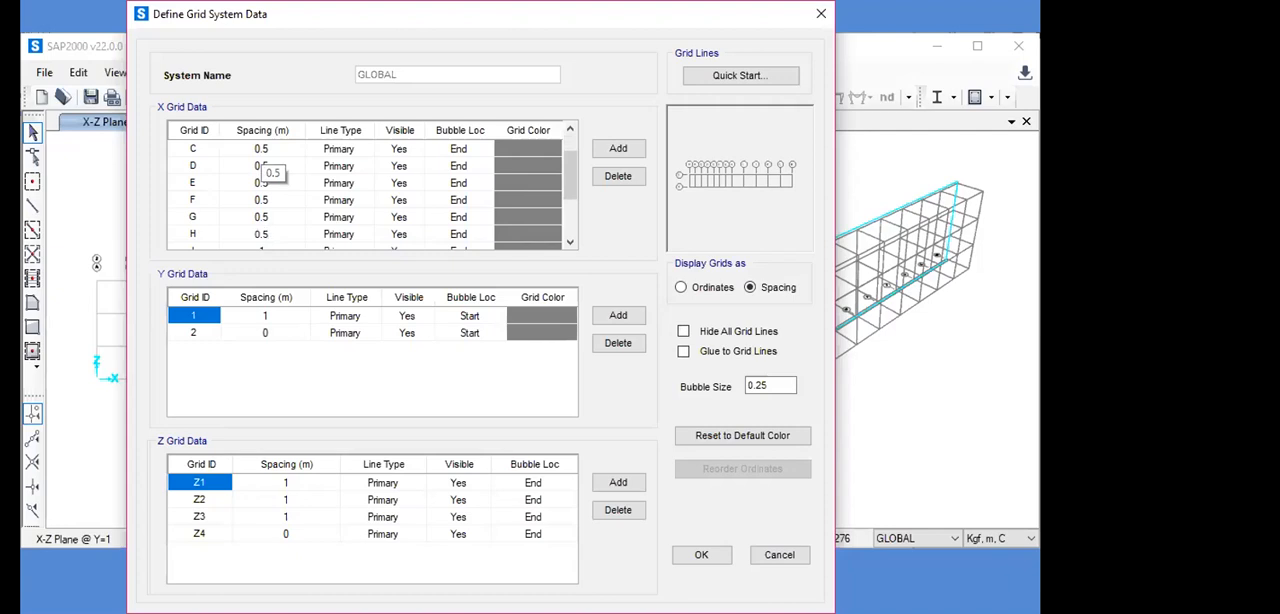
pyautogui.press('Return')
pyautogui.write('0.')
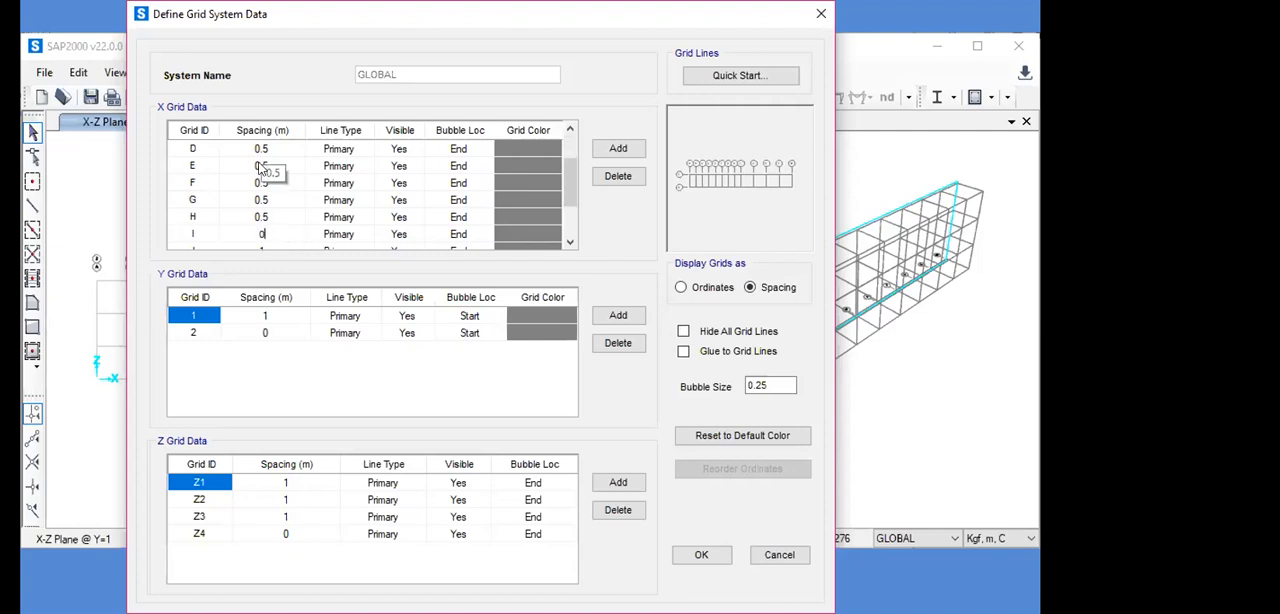
pyautogui.write('5')
pyautogui.press('Return')
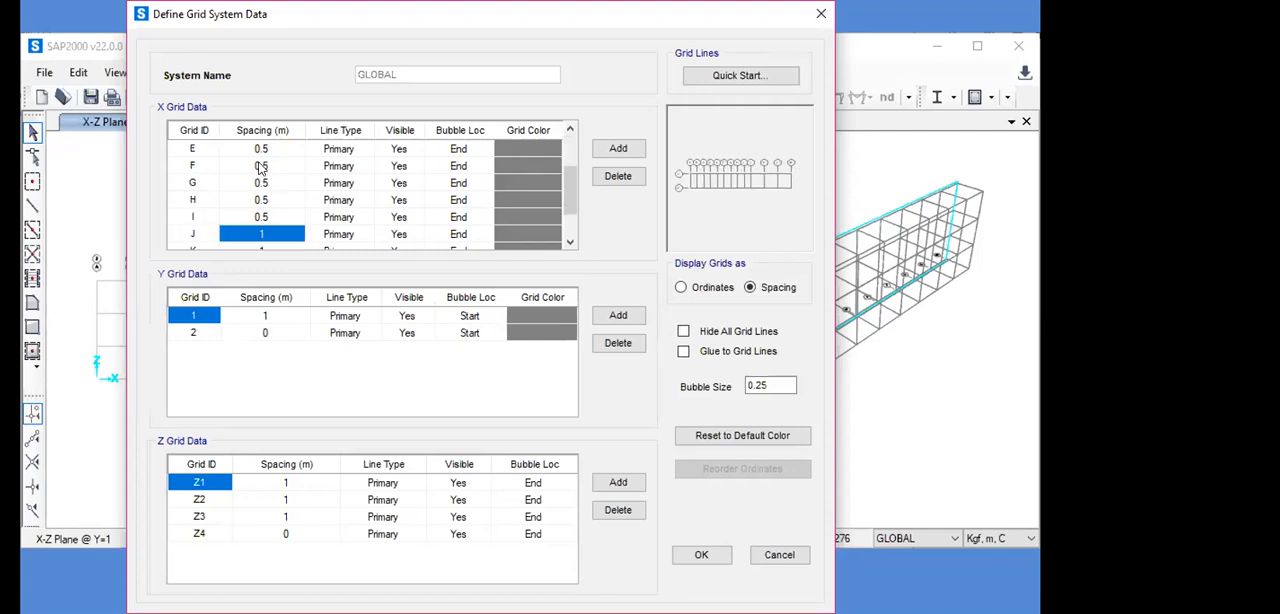
pyautogui.write('0.5')
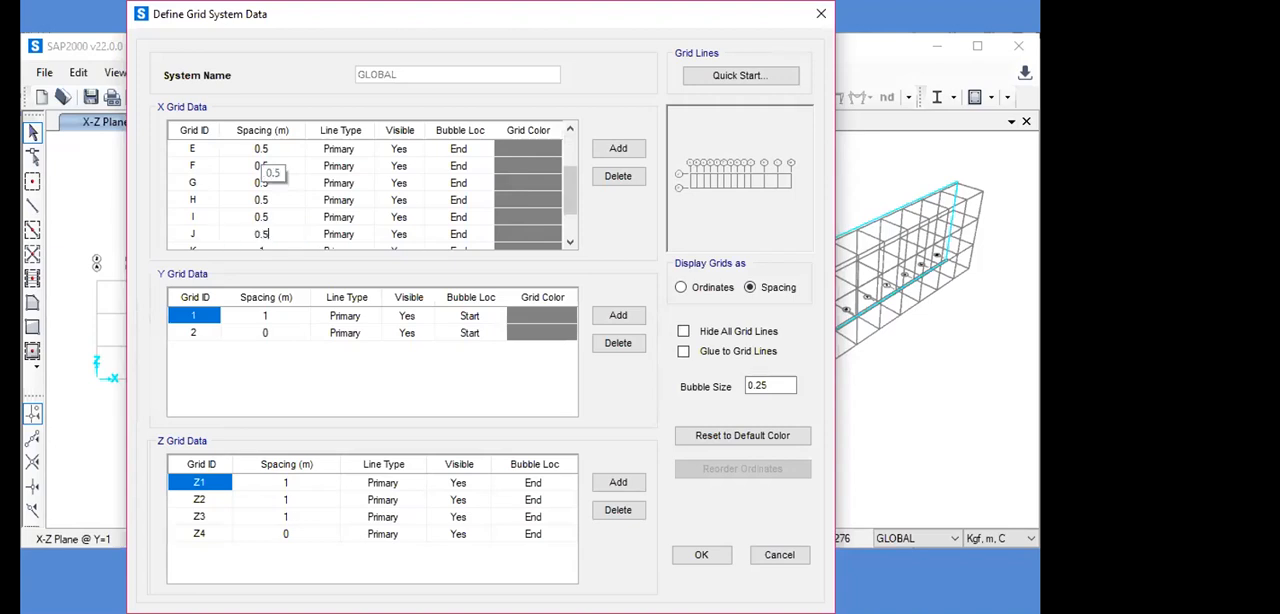
pyautogui.press('Return')
pyautogui.write('0.5')
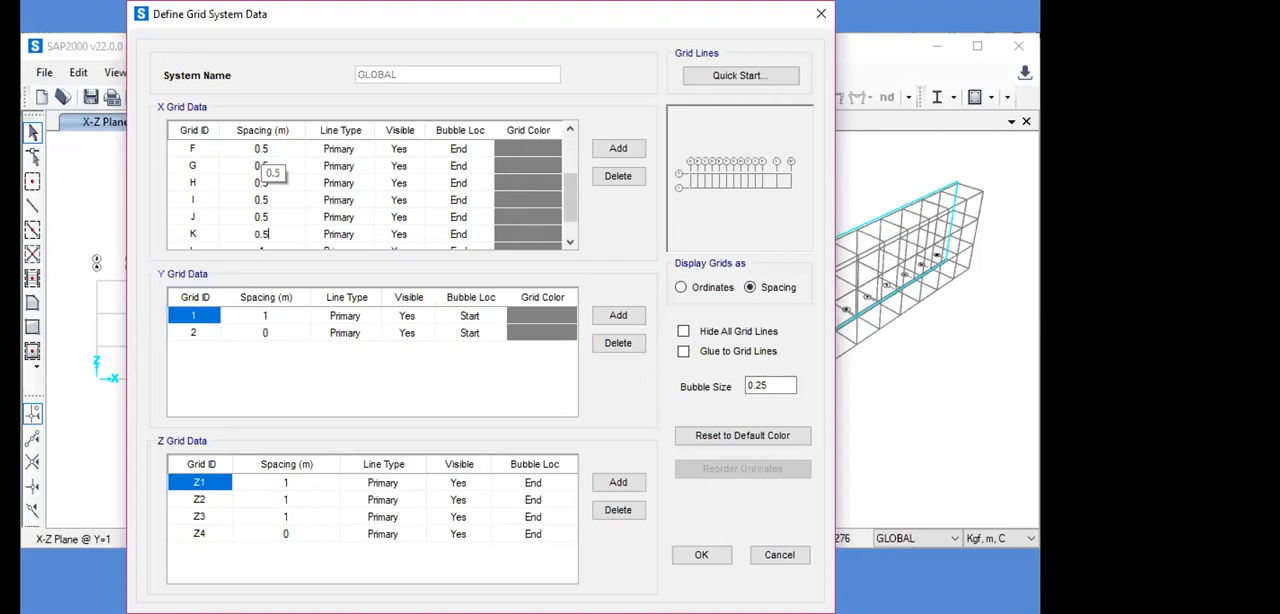
pyautogui.press('Return')
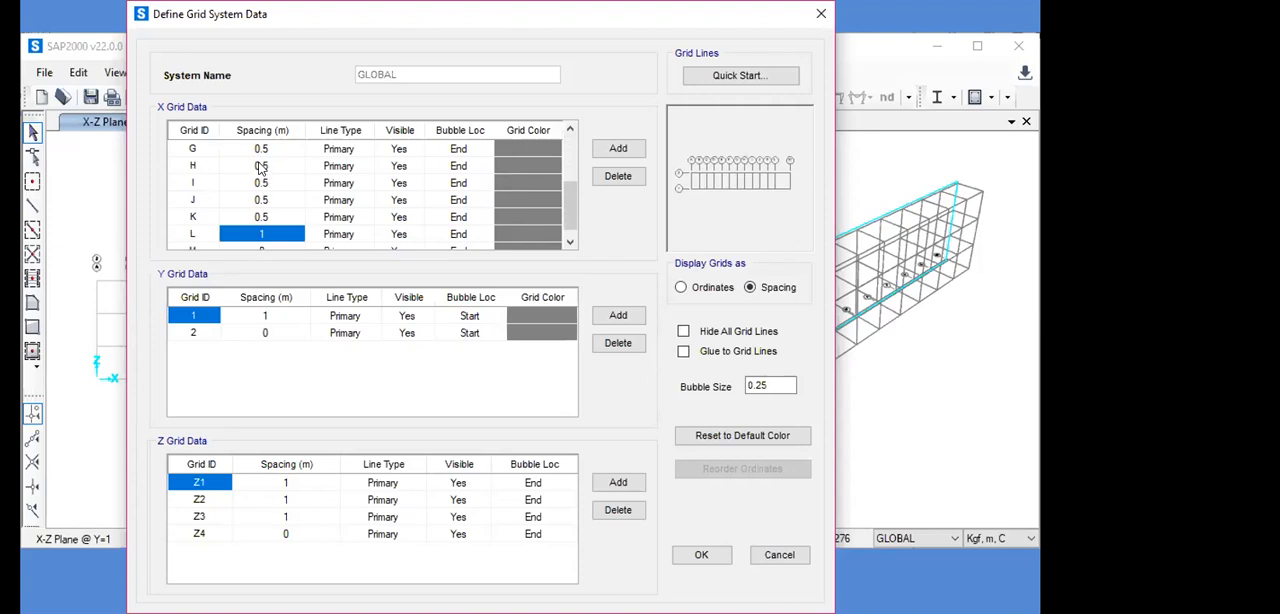
pyautogui.write('0.5')
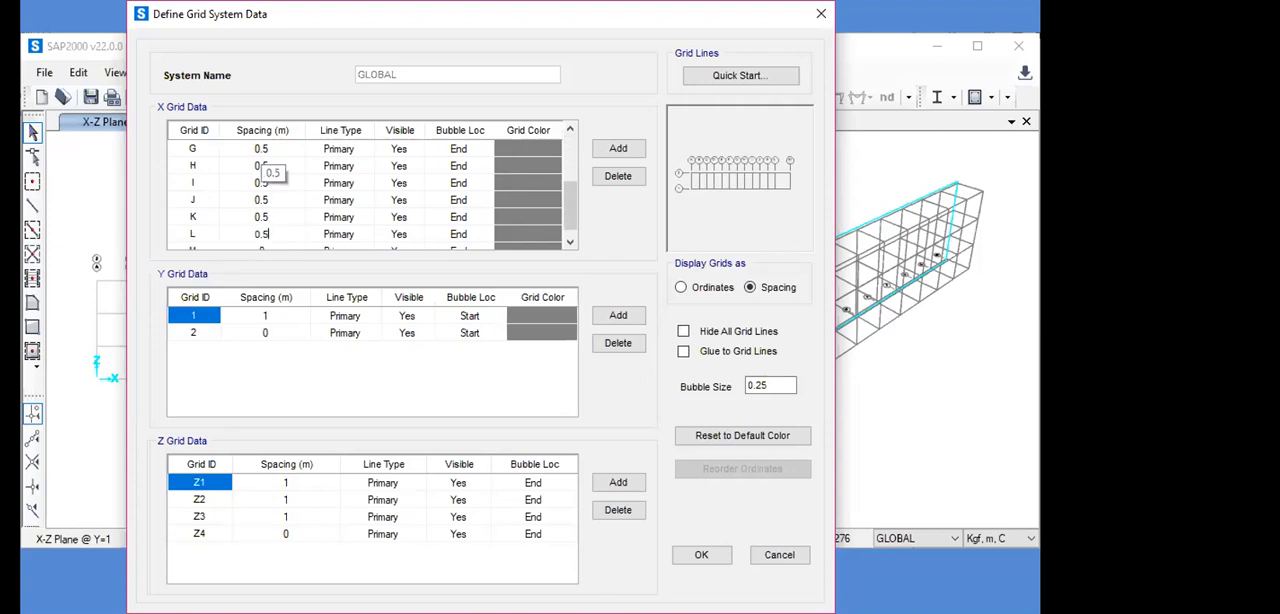
pyautogui.press('Return')
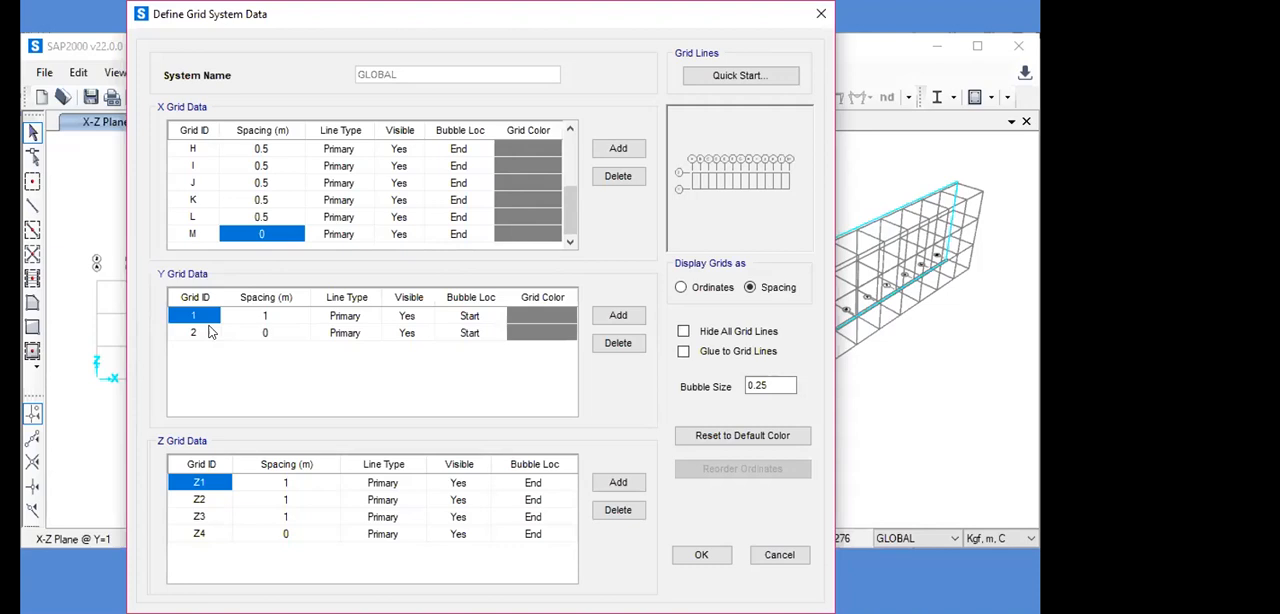
# - Set the Y grid spacing of line 1 to 0.8 m
pyautogui.click(267, 316)
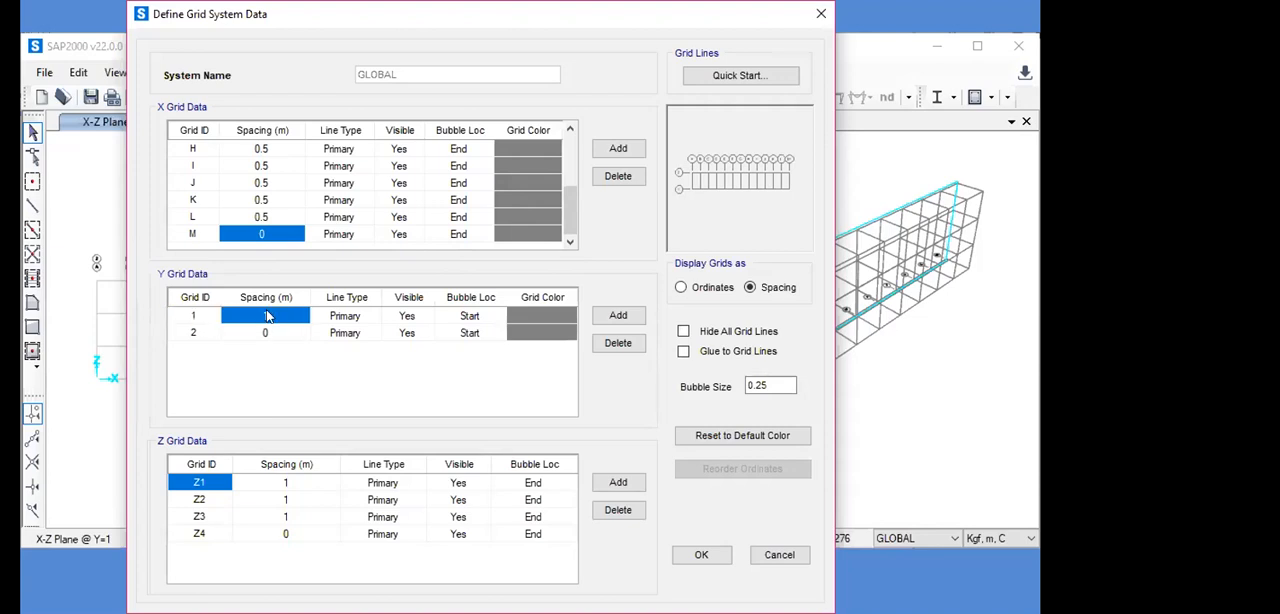
pyautogui.write('0.8')
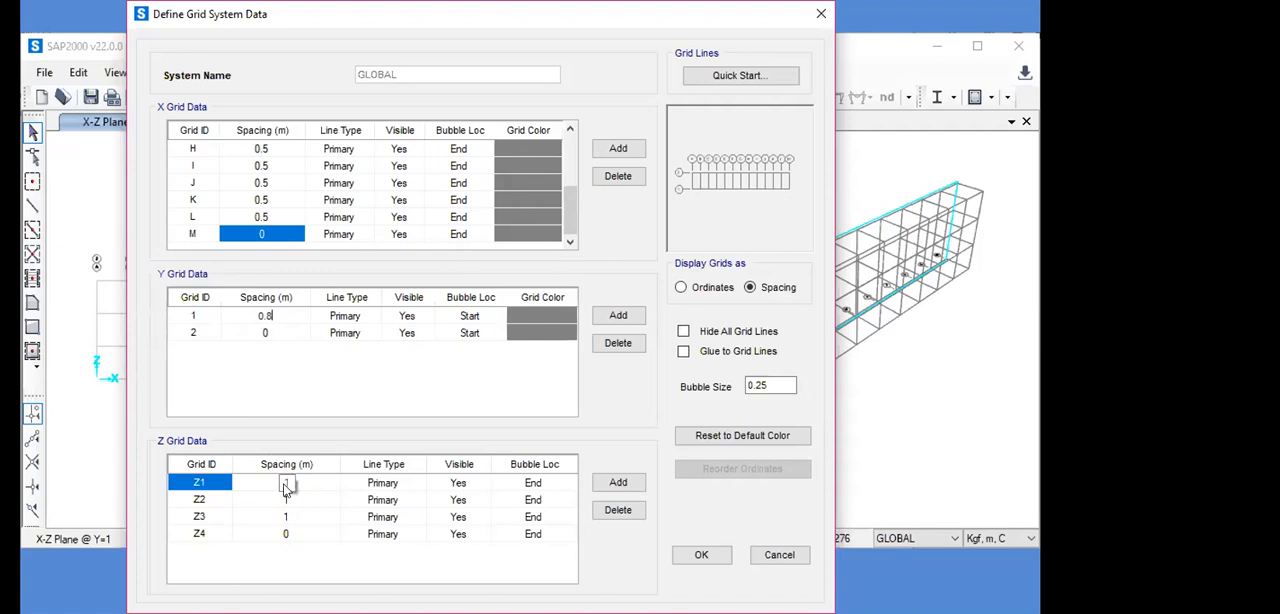
# - Set the Z grid spacing of Z1 to 0.2 m and of Z2 to 0.3 m
pyautogui.click(248, 498)
pyautogui.click(284, 482)
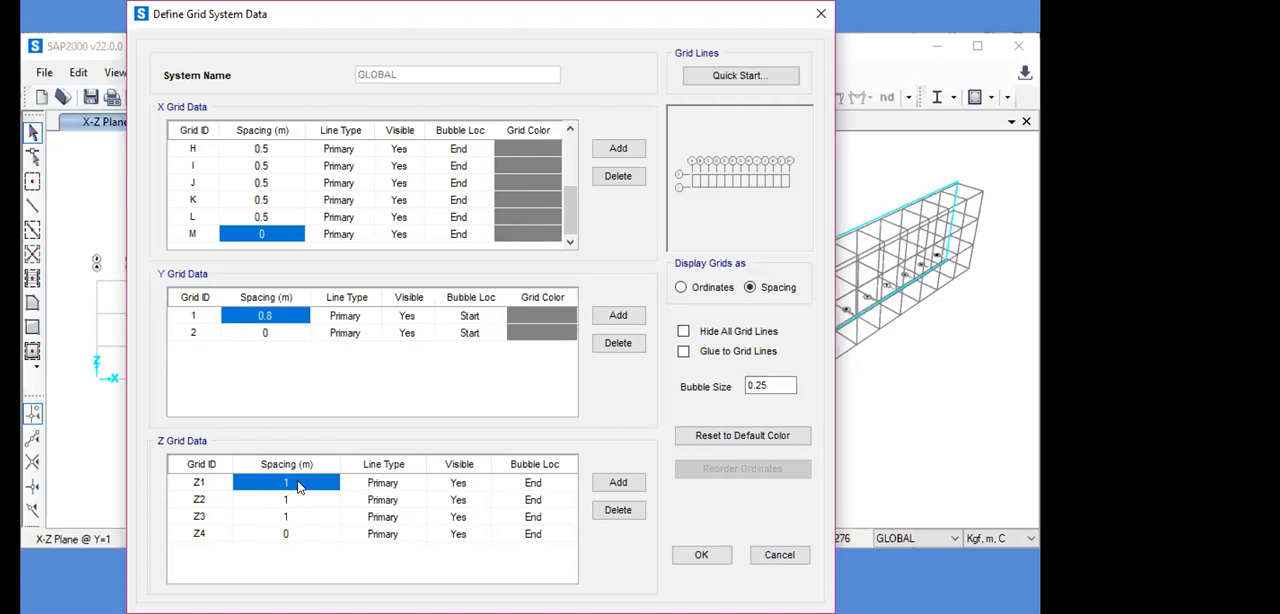
pyautogui.write('0.2')
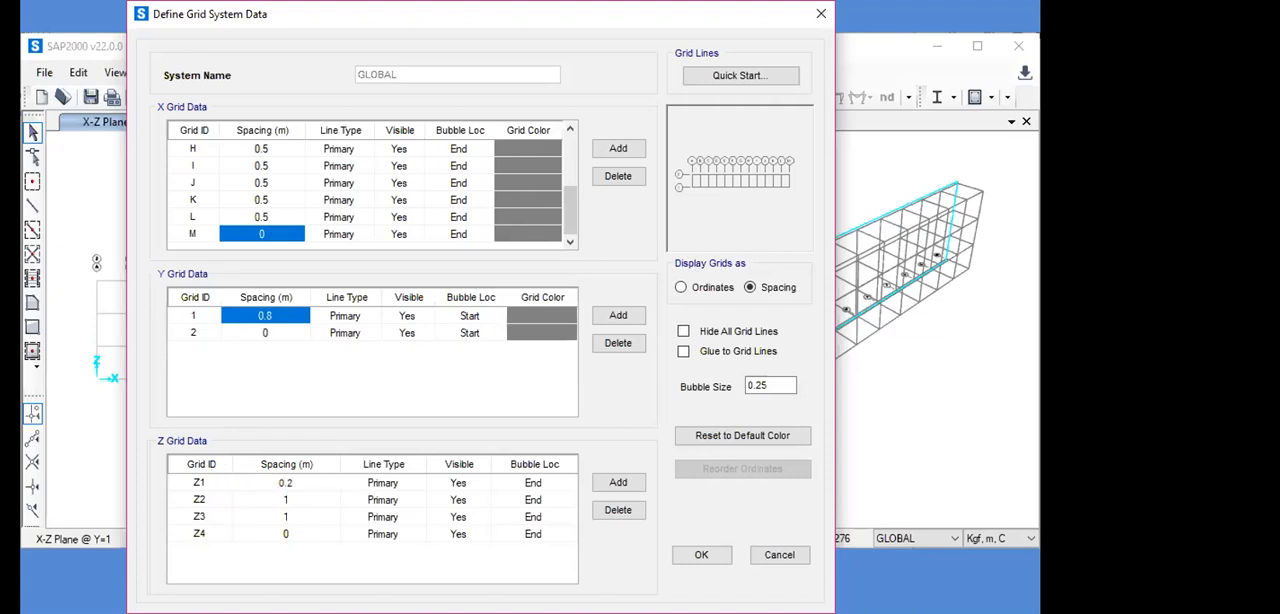
pyautogui.press('Return')
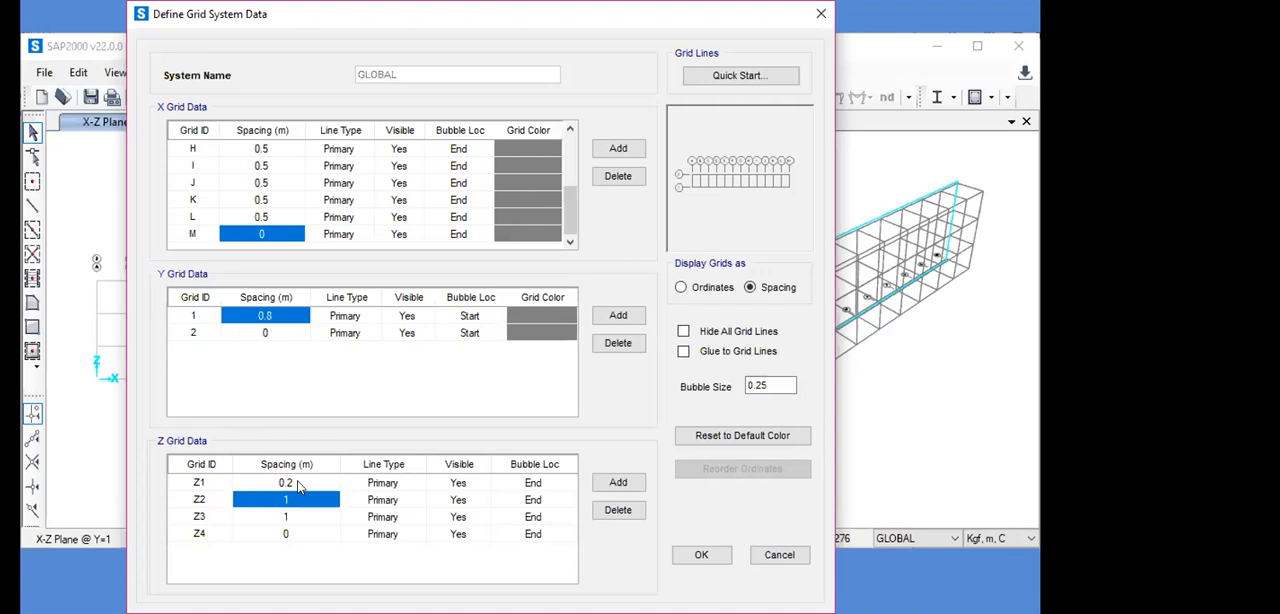
pyautogui.write('0.3')
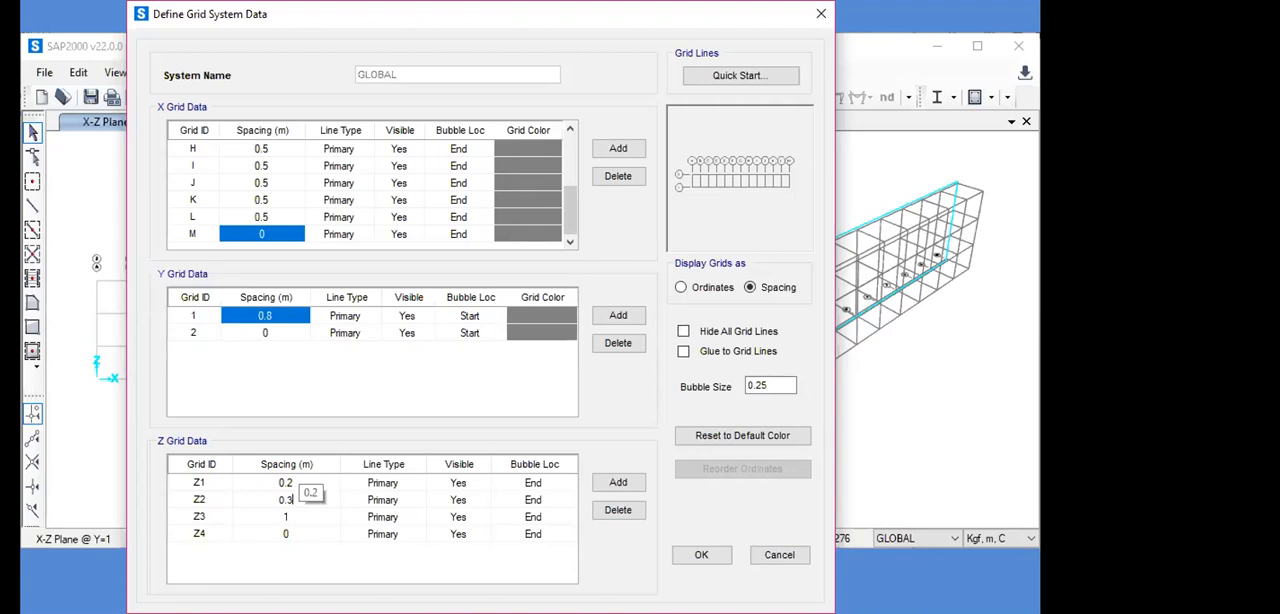
pyautogui.press('Return')
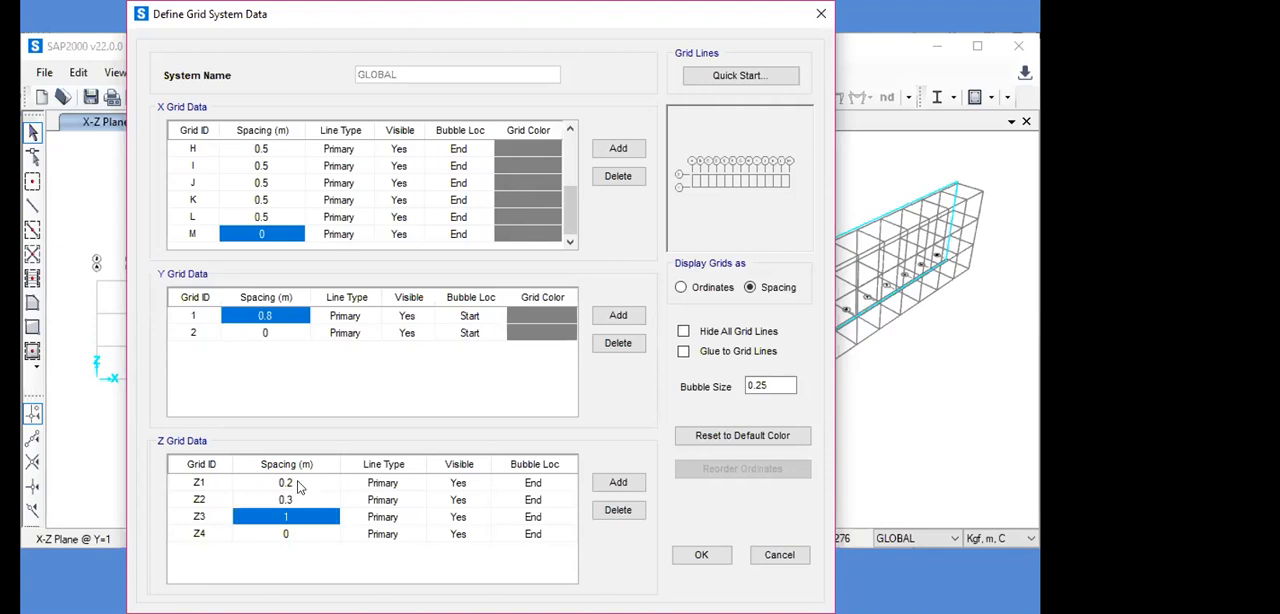
# - Enter 0.25 m as the Z3 grid spacing and accept the grid data and the coordinate system changes
pyautogui.write('0.25')
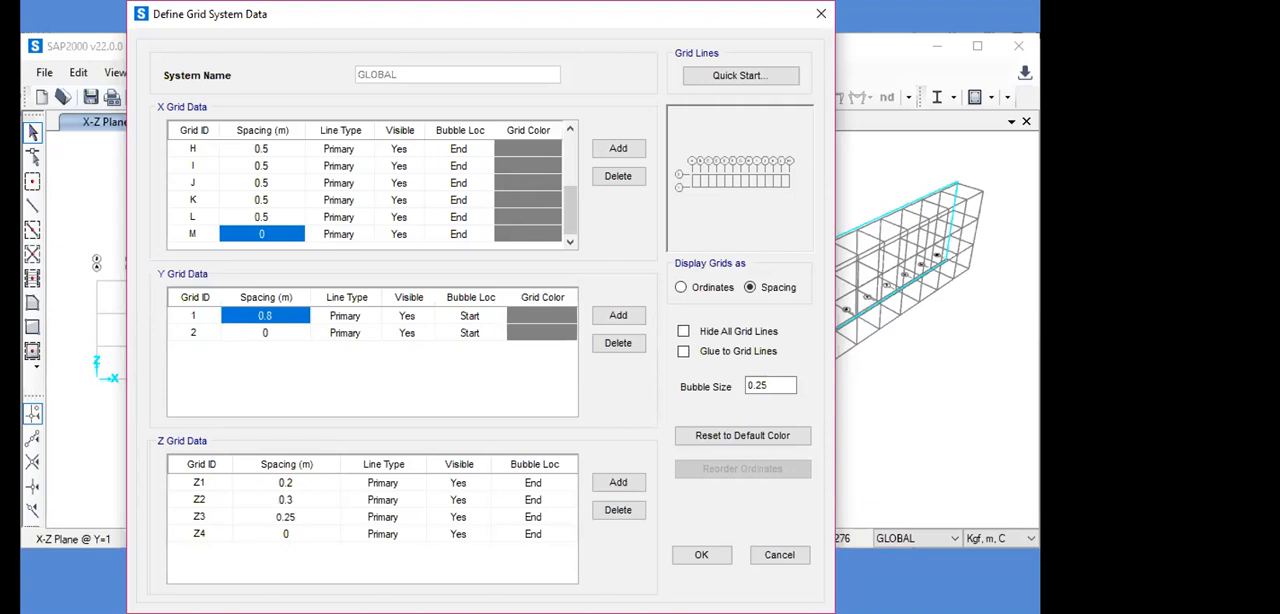
pyautogui.click(703, 555)
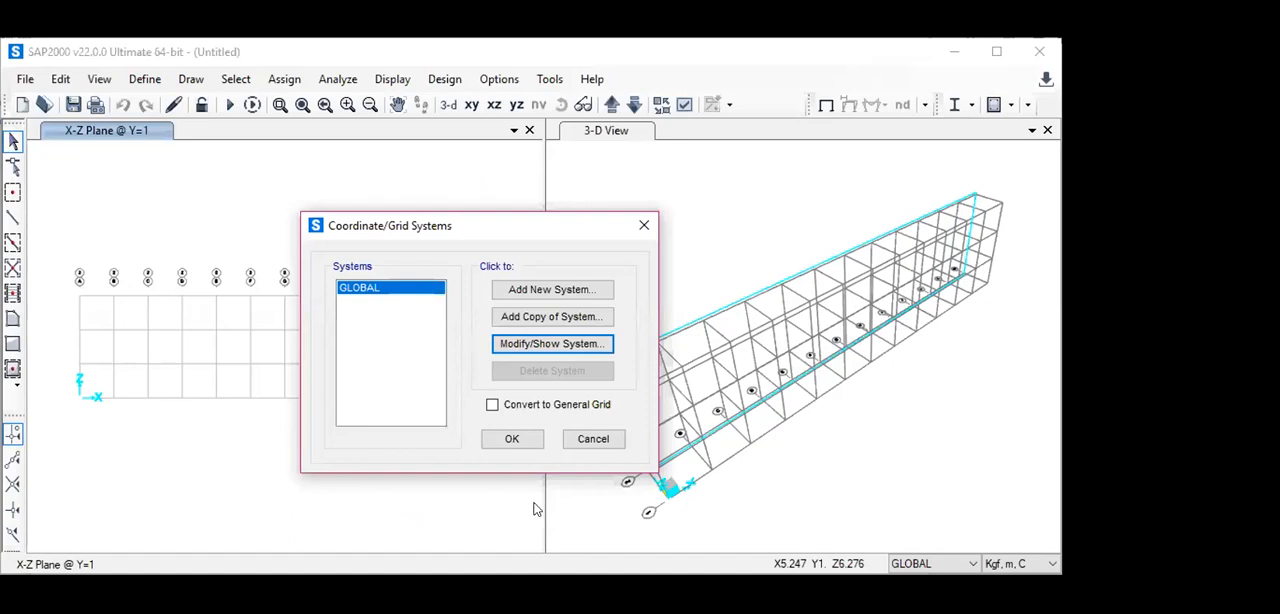
pyautogui.click(517, 441)
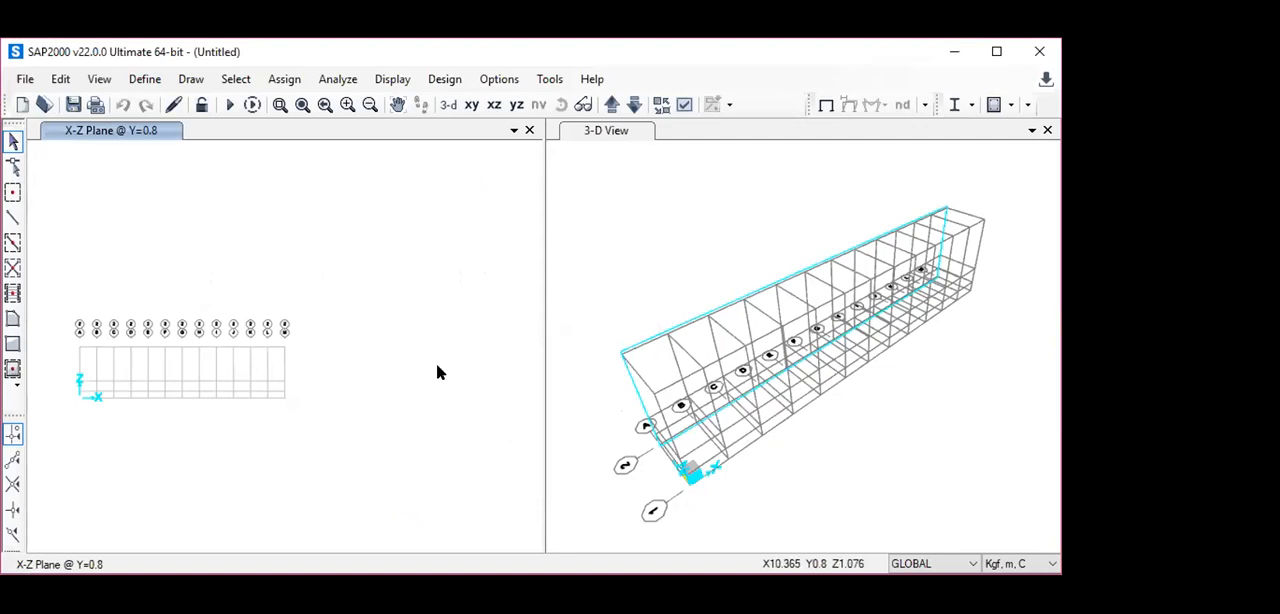
# - Open the GLOBAL grid system's data for editing and display its grids as spacing instead of ordinates
pyautogui.rightClick(382, 221)
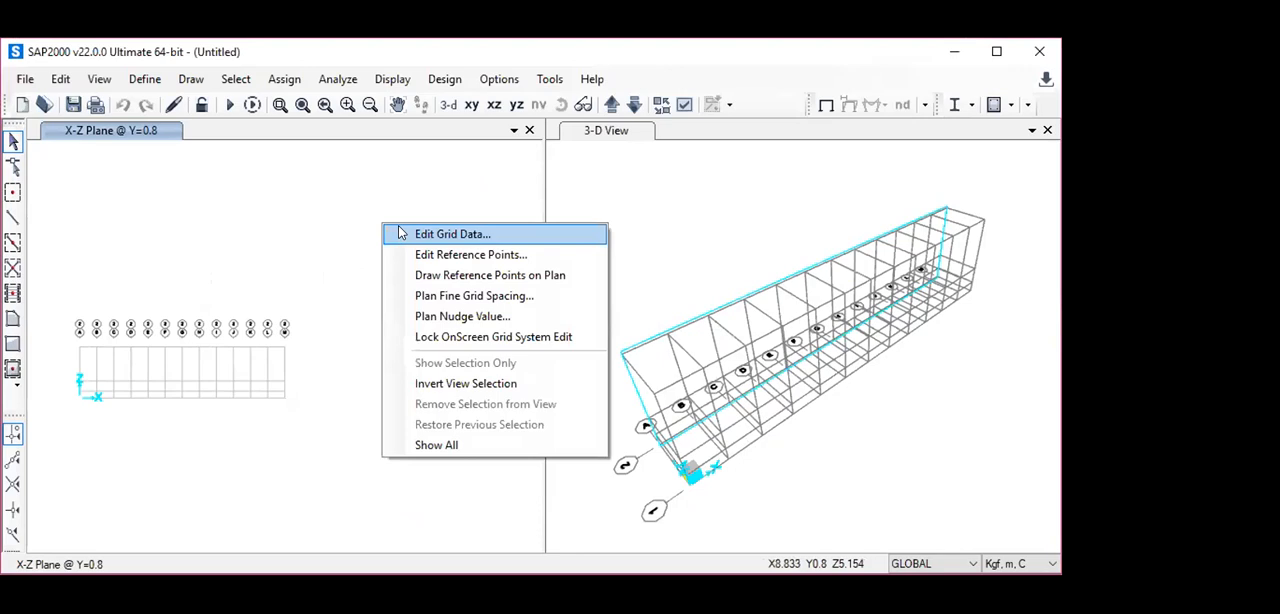
pyautogui.click(398, 232)
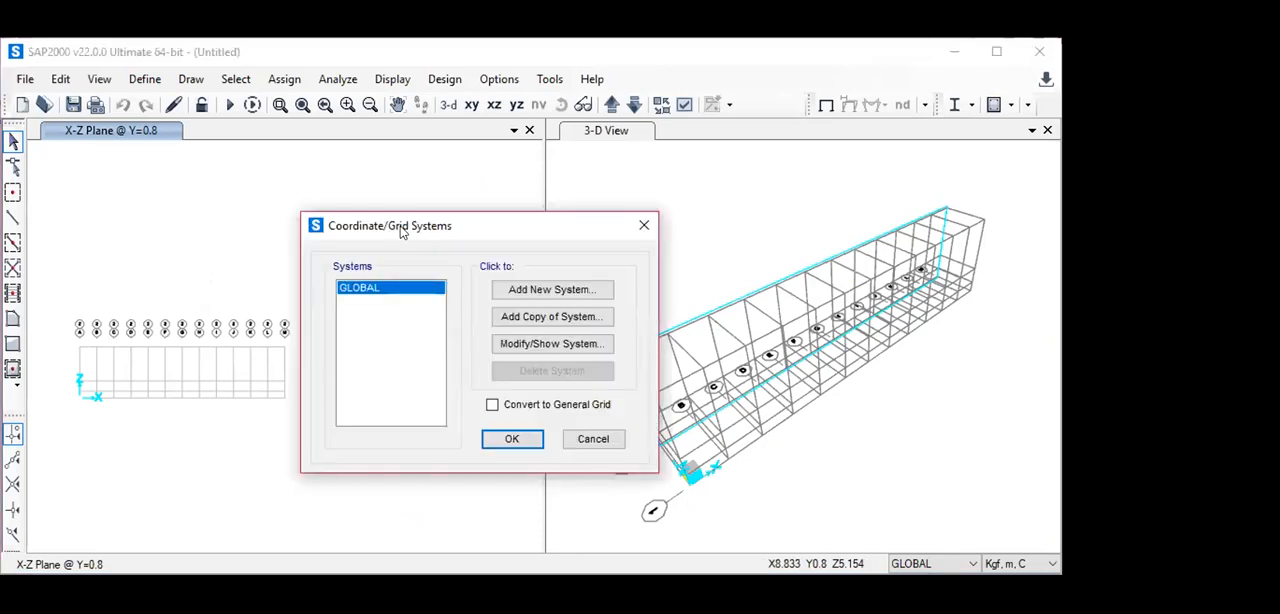
pyautogui.click(561, 345)
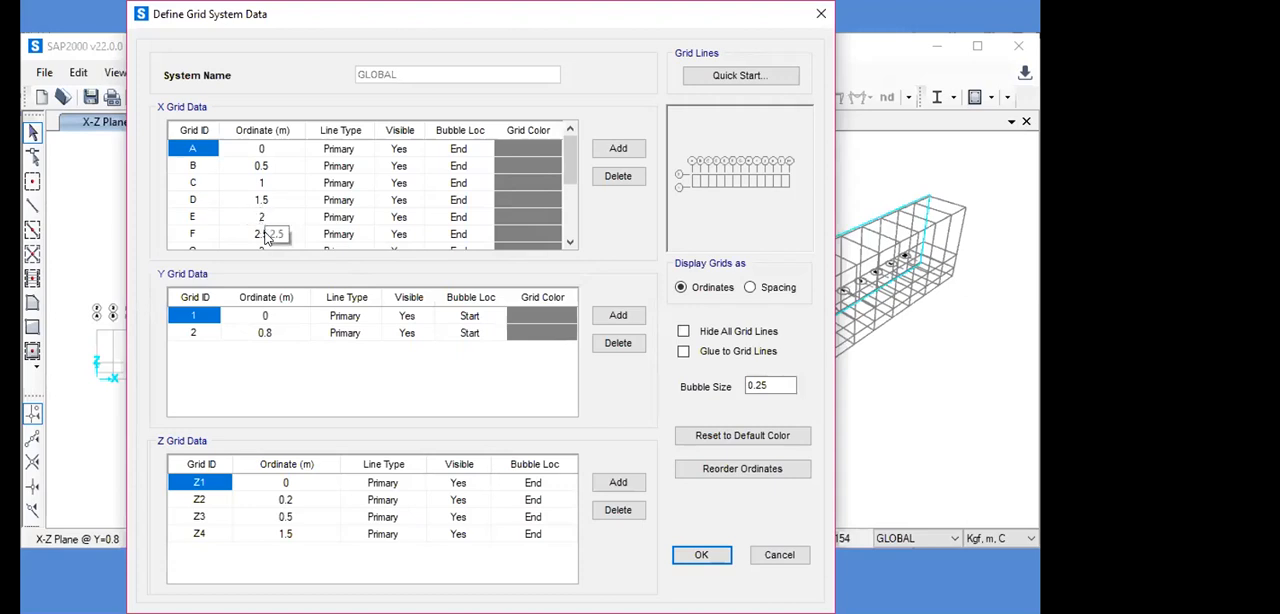
pyautogui.click(285, 535)
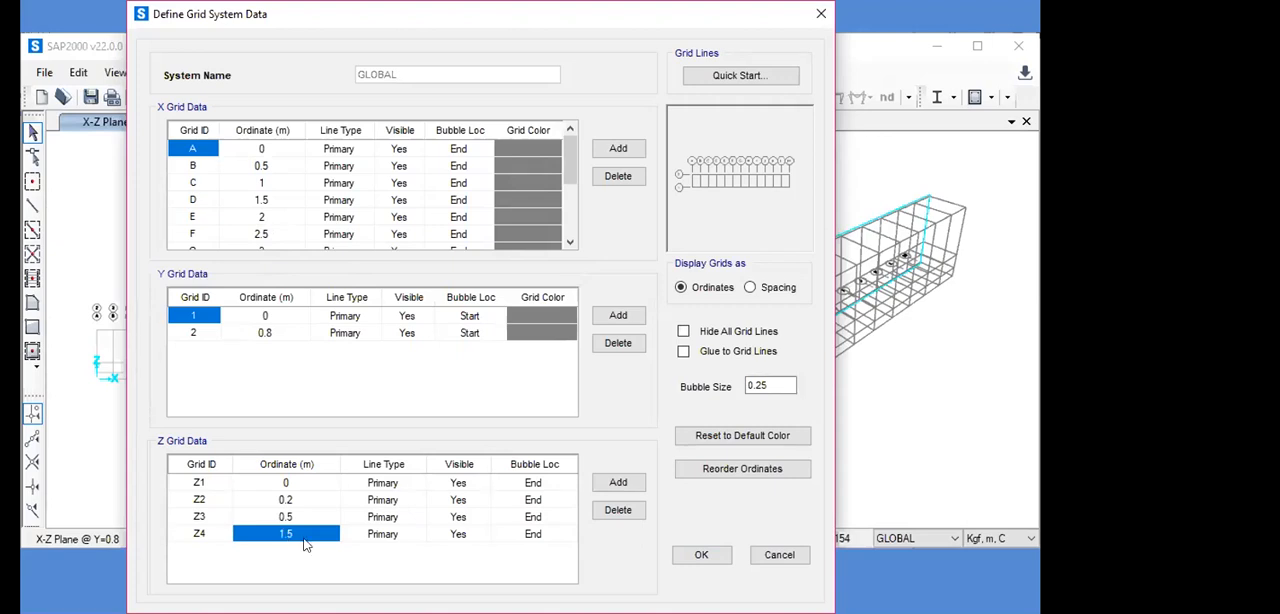
pyautogui.click(750, 288)
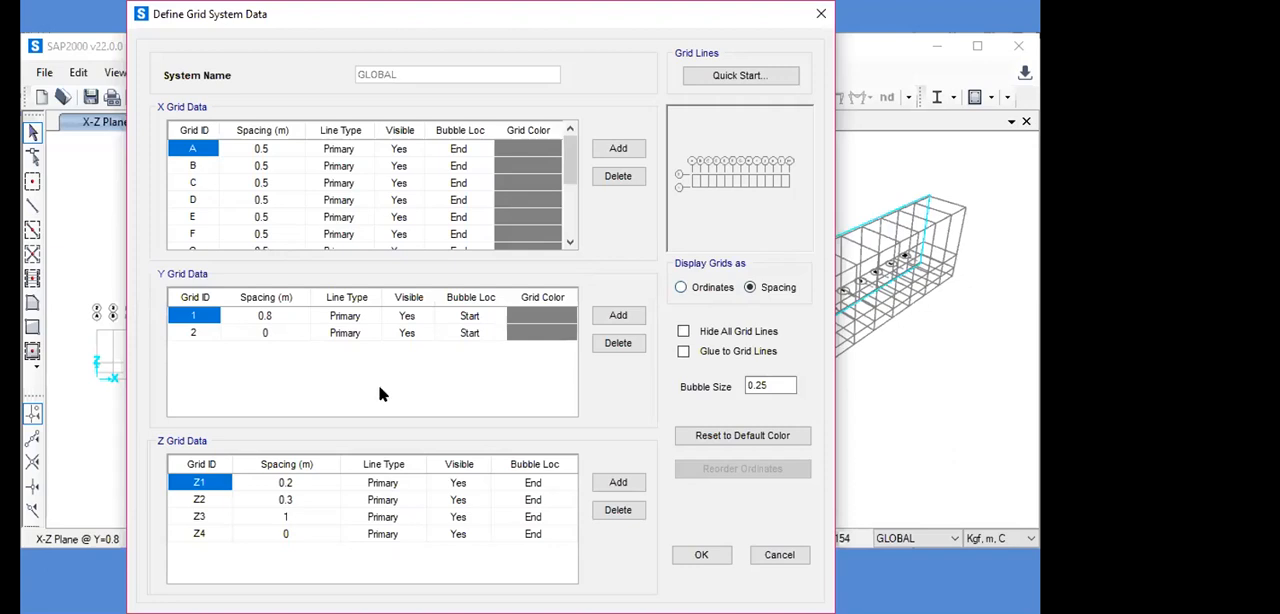
# - Set the Z3 grid spacing to 0.25 m and accept the grid data and the coordinate system changes
pyautogui.click(286, 517)
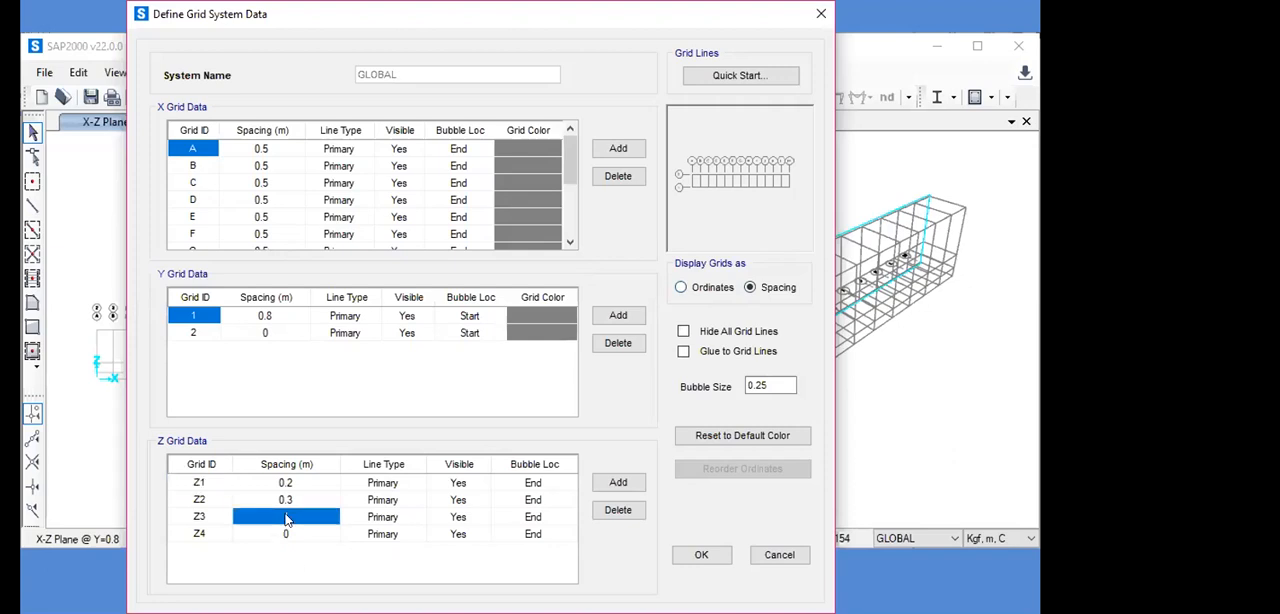
pyautogui.click(286, 517)
pyautogui.write('0.25')
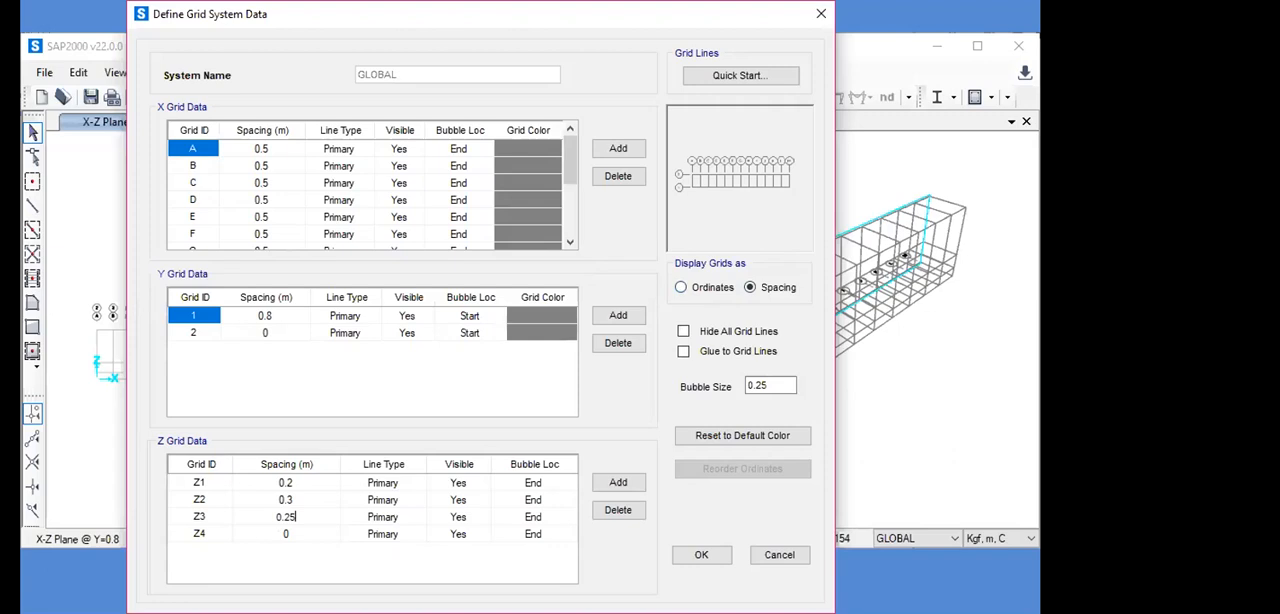
pyautogui.click(282, 535)
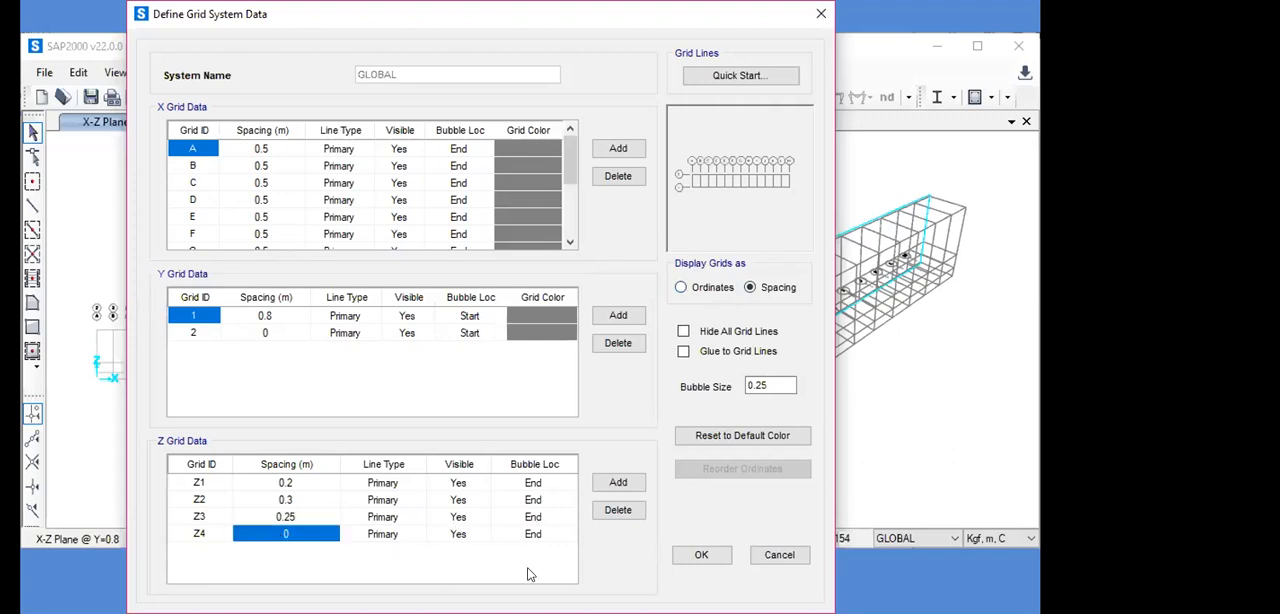
pyautogui.click(701, 556)
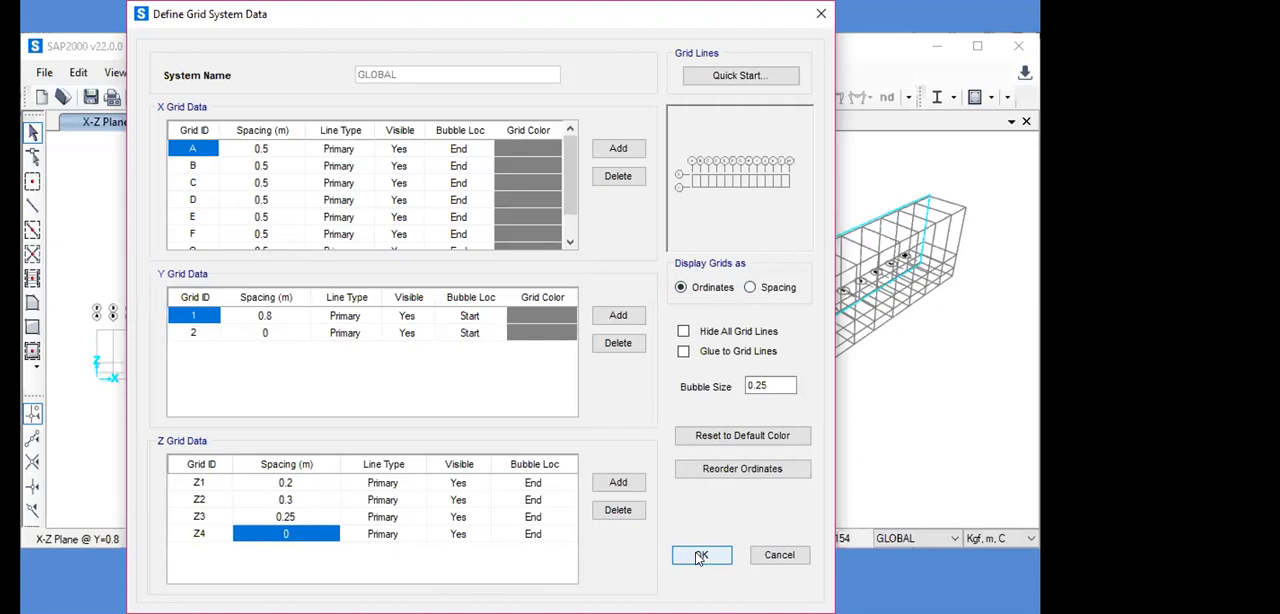
pyautogui.click(701, 556)
pyautogui.click(509, 416)
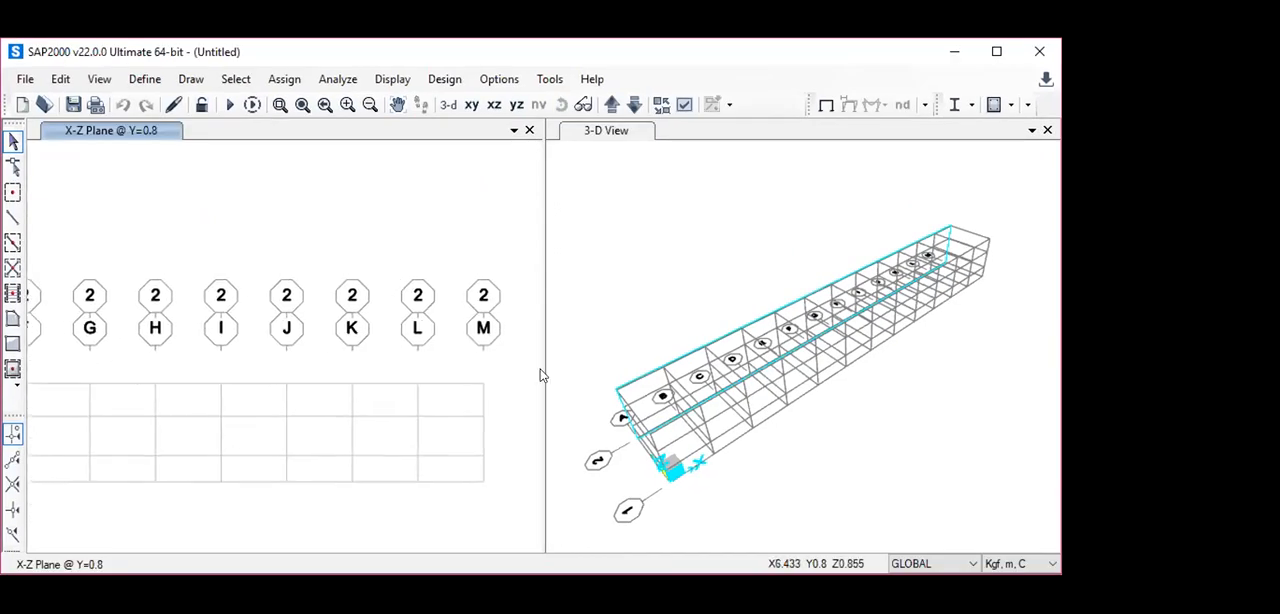
# - Start the Draw Frame/Cable tool for a 50x50x4 straight frame and set its Moment Releases to Pinned
pyautogui.press('F3')
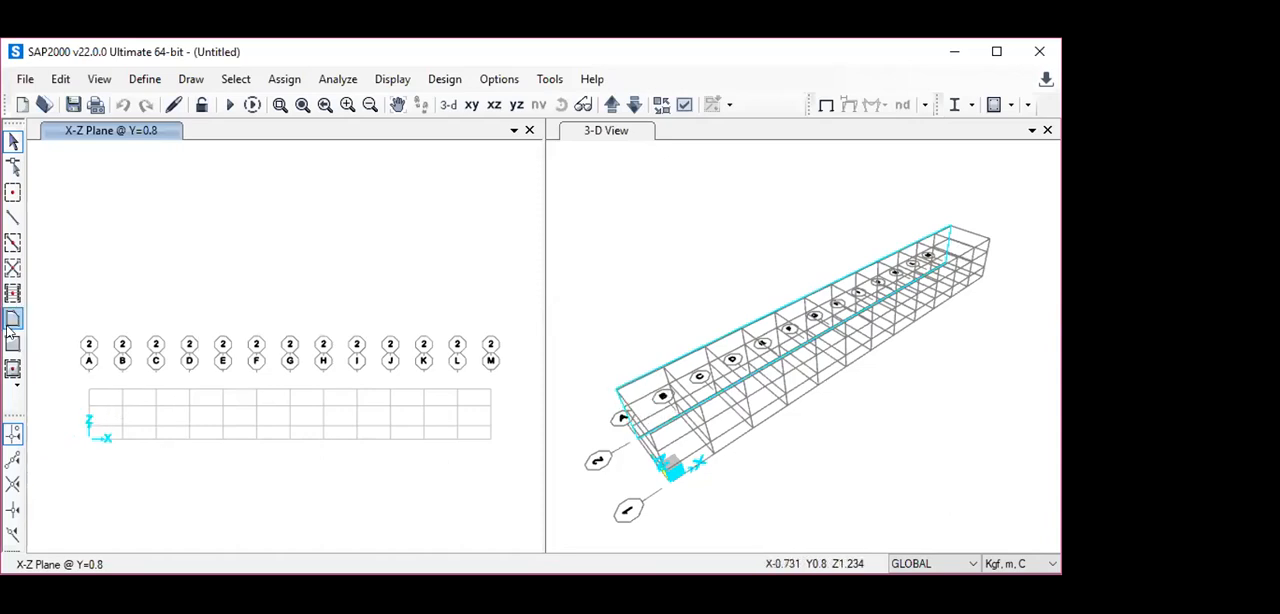
pyautogui.click(12, 222)
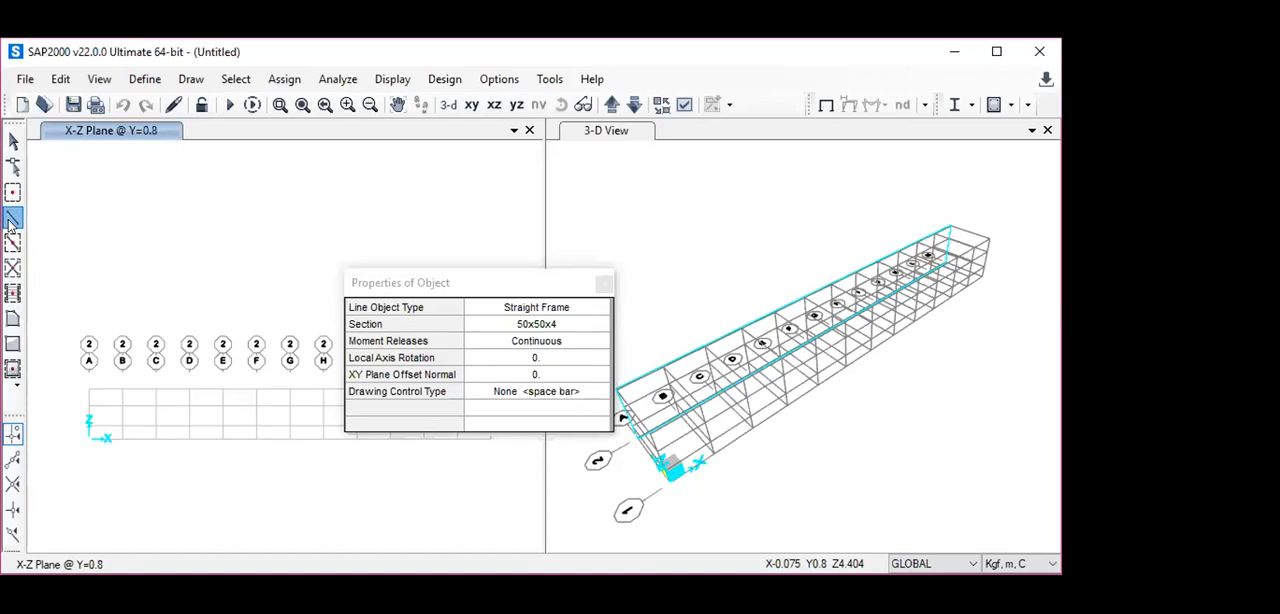
pyautogui.click(565, 345)
pyautogui.click(570, 348)
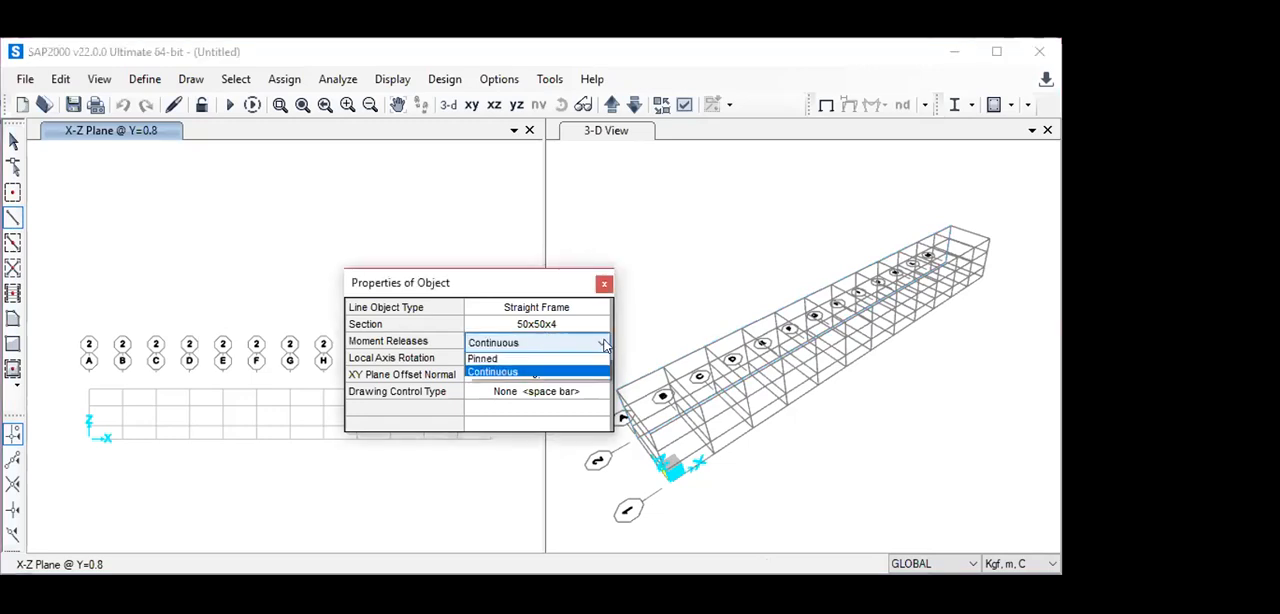
pyautogui.click(556, 361)
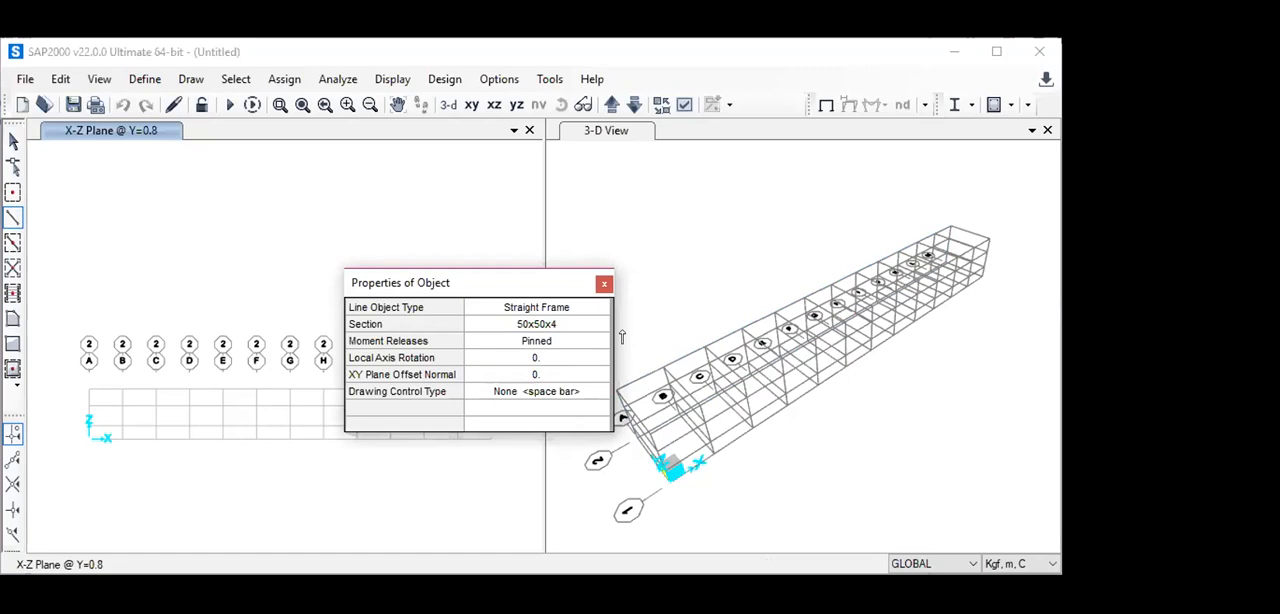
pyautogui.click(604, 284)
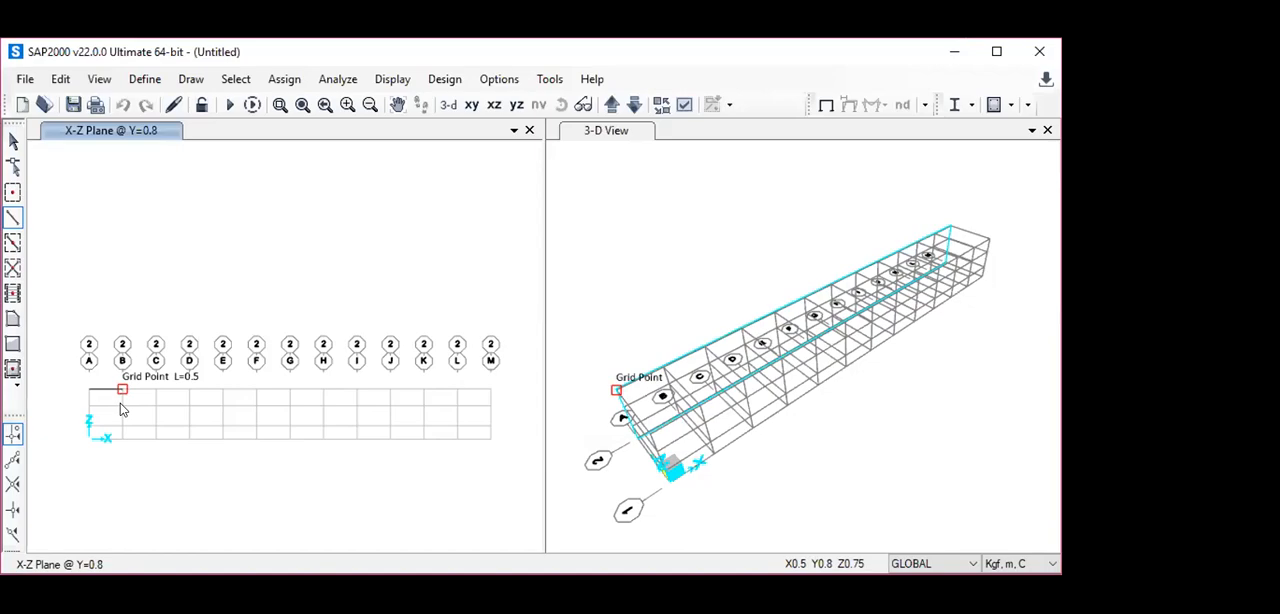
# - Draw zigzag frames from A to G at Y=0.8, alternating between Z=0.75 and the low points B at Z=0.5, D at Z=0.2 and F at Z=0
pyautogui.click(121, 408)
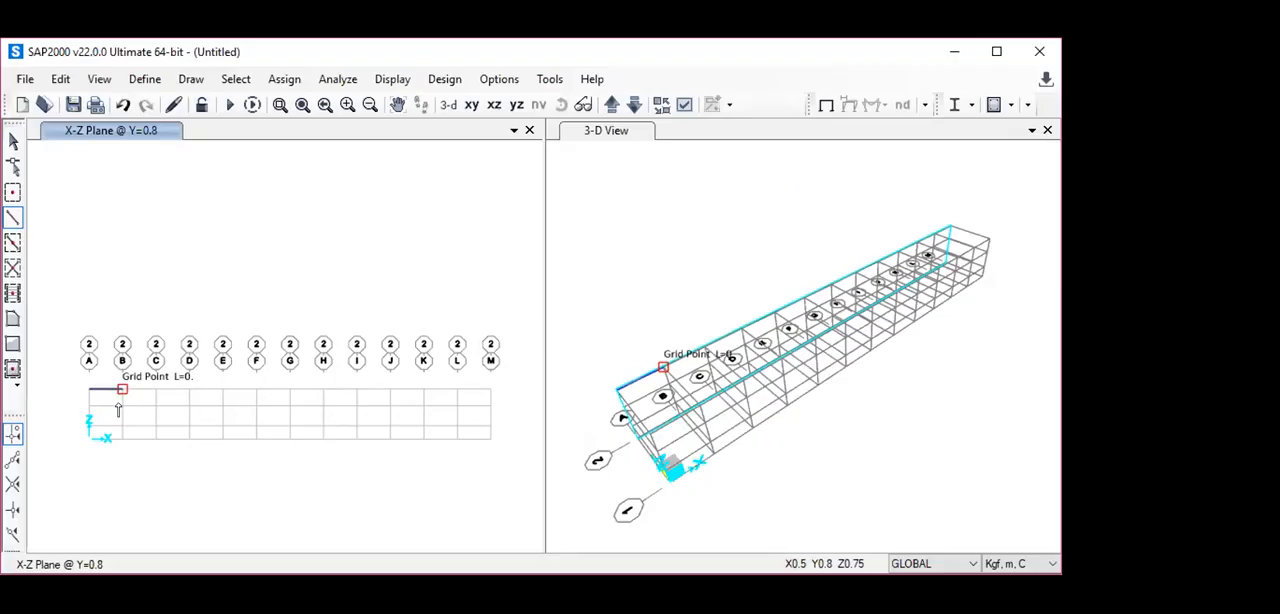
pyautogui.hotkey('ctrl', 'z')
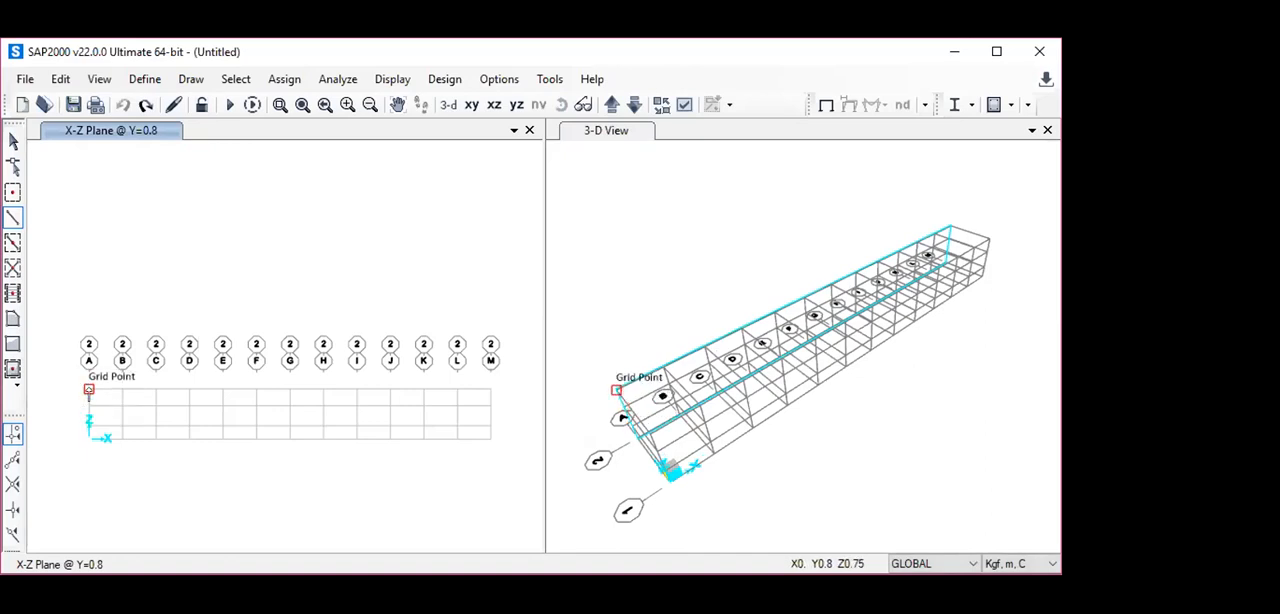
pyautogui.click(88, 390)
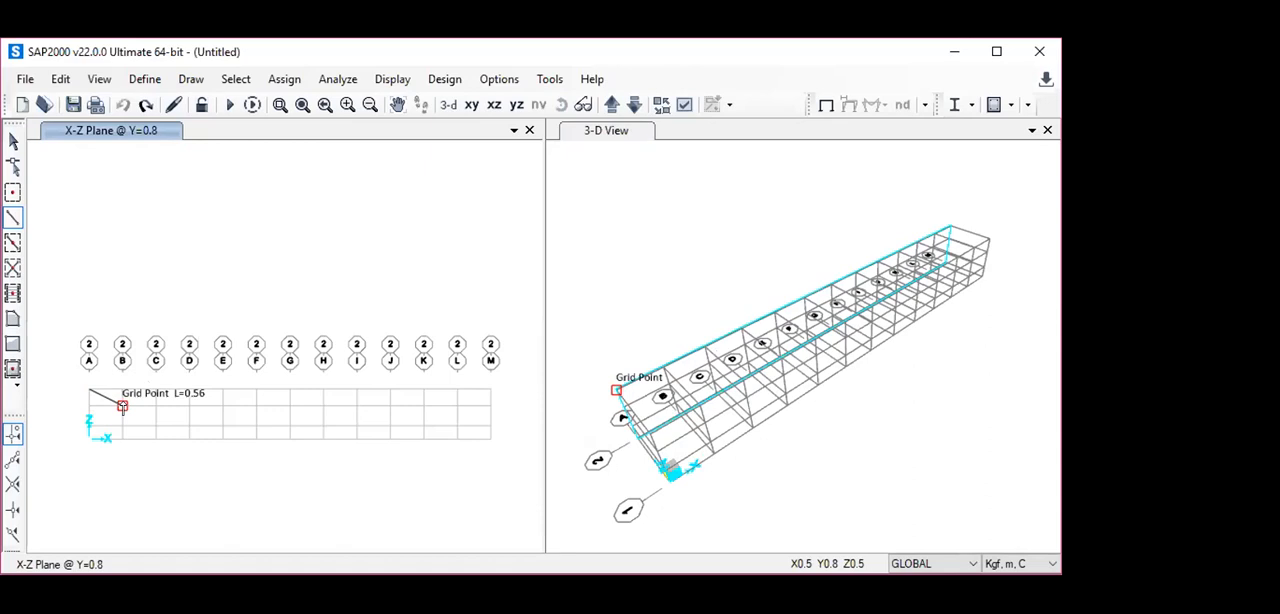
pyautogui.click(122, 405)
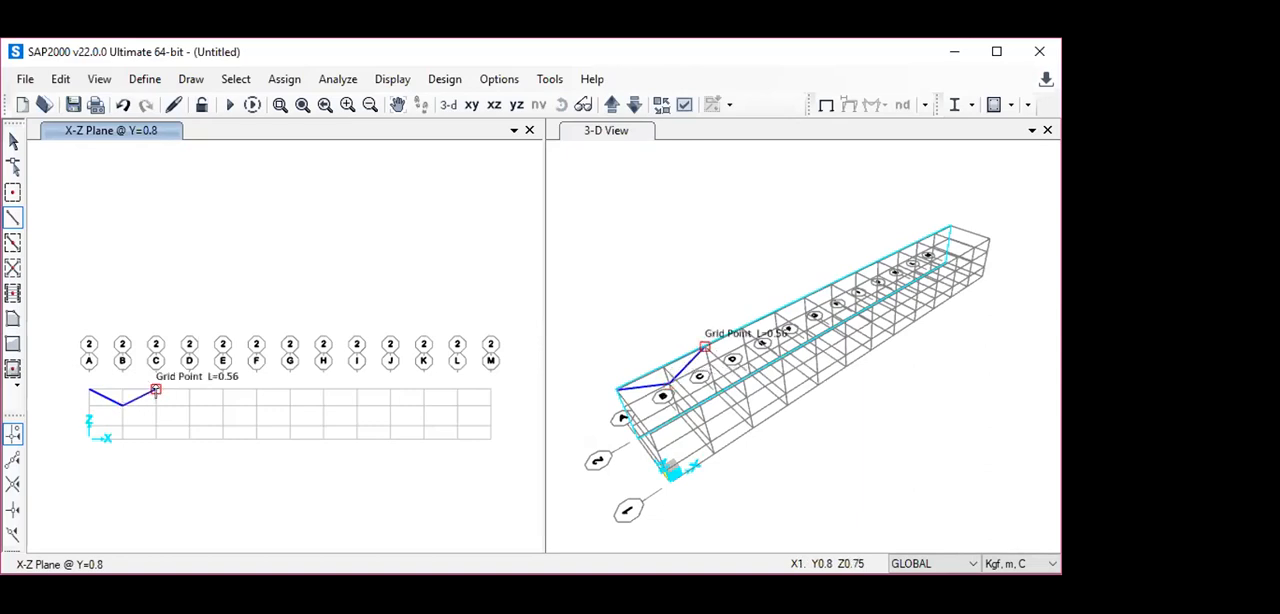
pyautogui.click(155, 390)
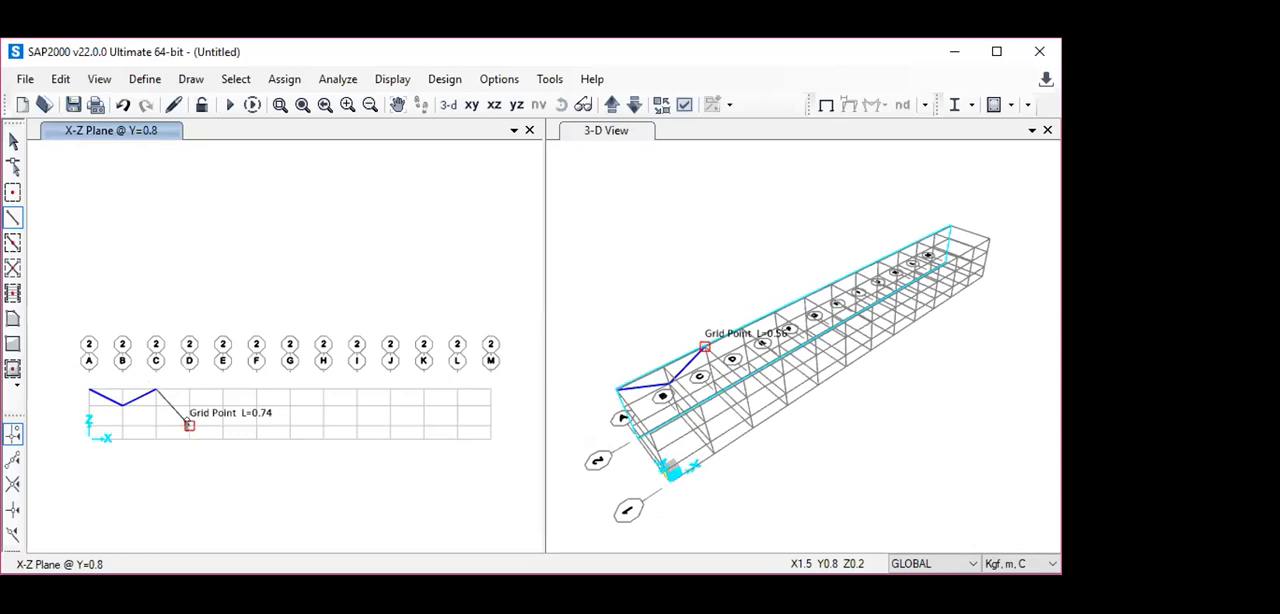
pyautogui.click(189, 425)
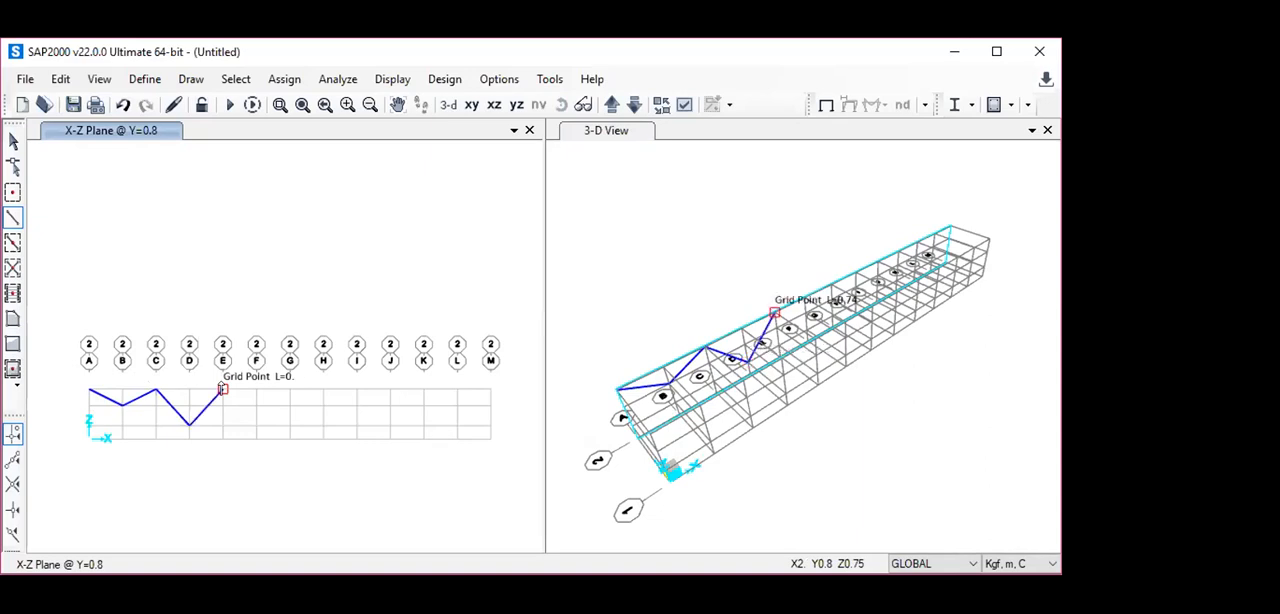
pyautogui.click(222, 389)
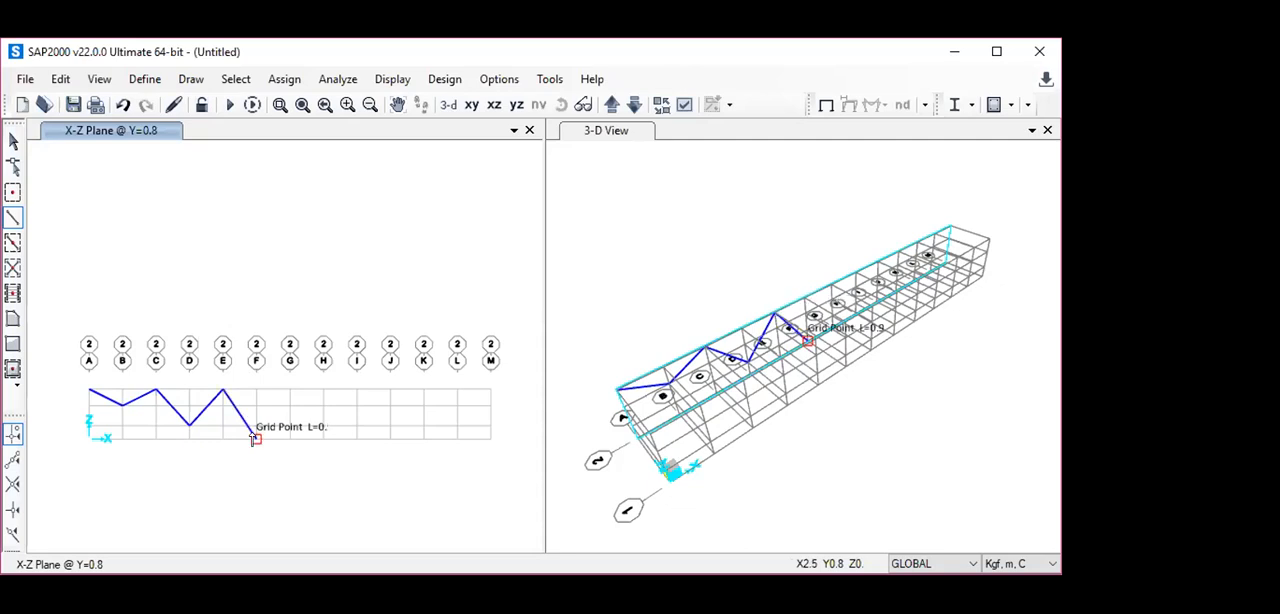
pyautogui.click(256, 437)
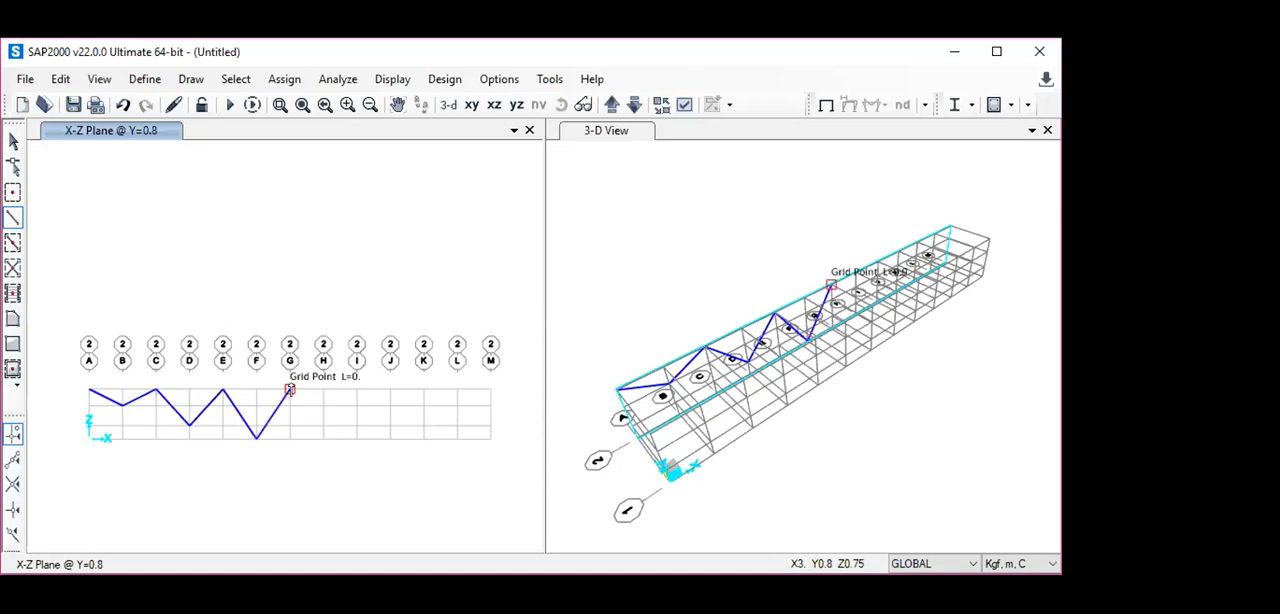
pyautogui.click(290, 389)
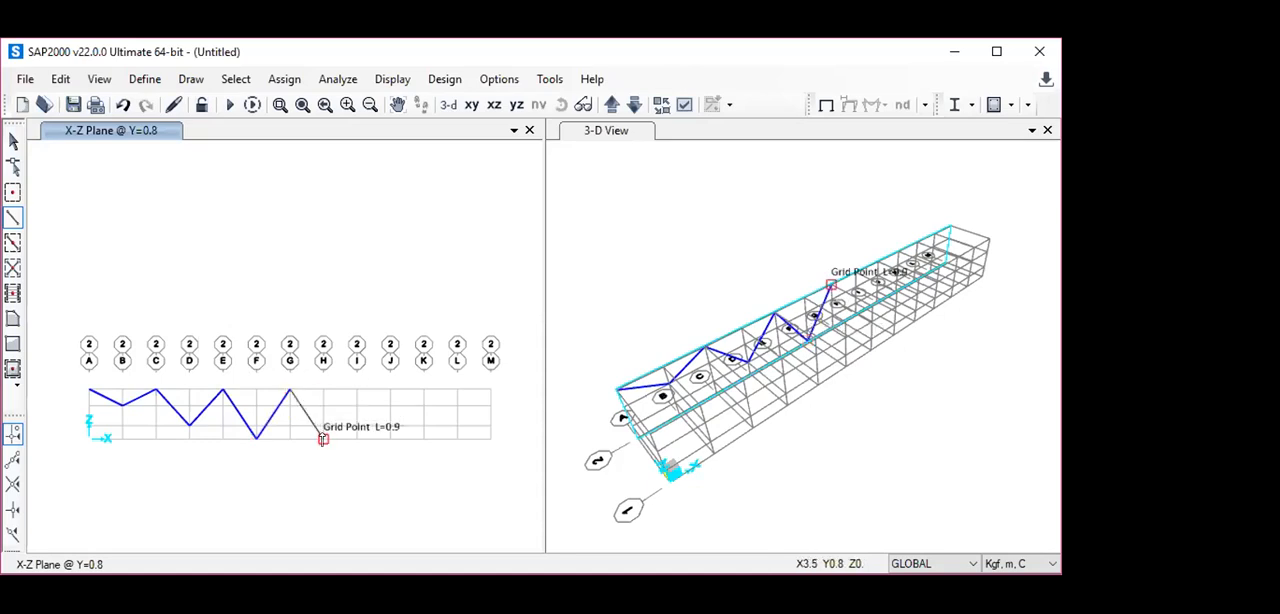
# - Continue the zigzag frames from G to M, alternating between Z=0.75 and the low points H at Z=0, J at Z=0.2 and L at Z=0.5
pyautogui.click(323, 437)
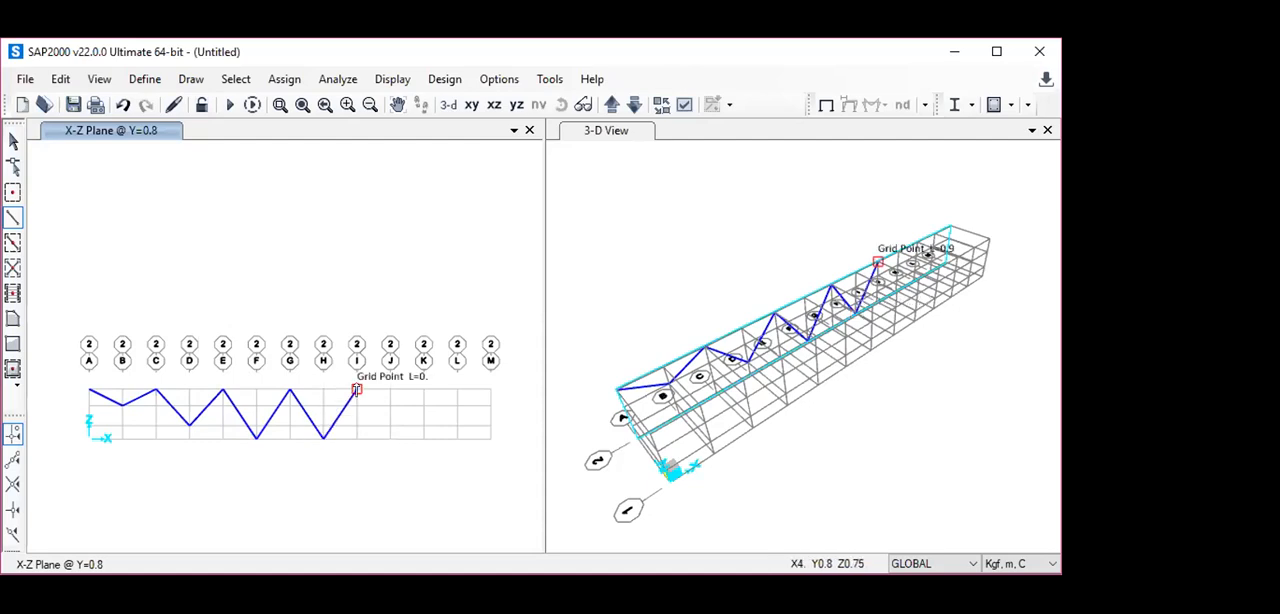
pyautogui.click(356, 389)
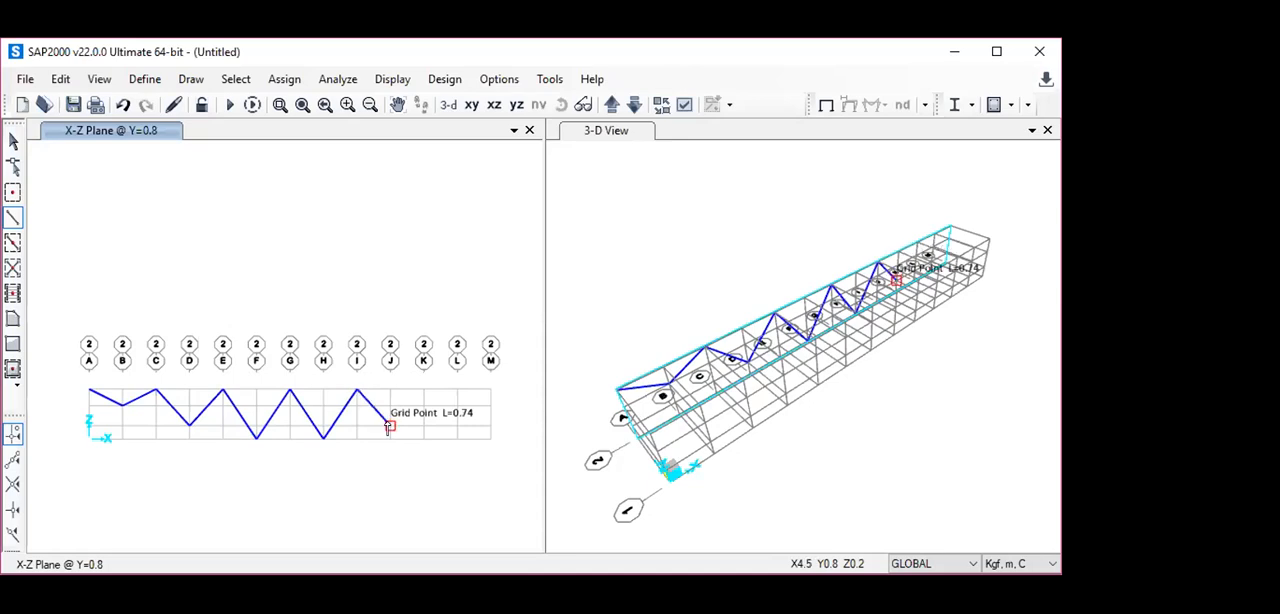
pyautogui.click(389, 425)
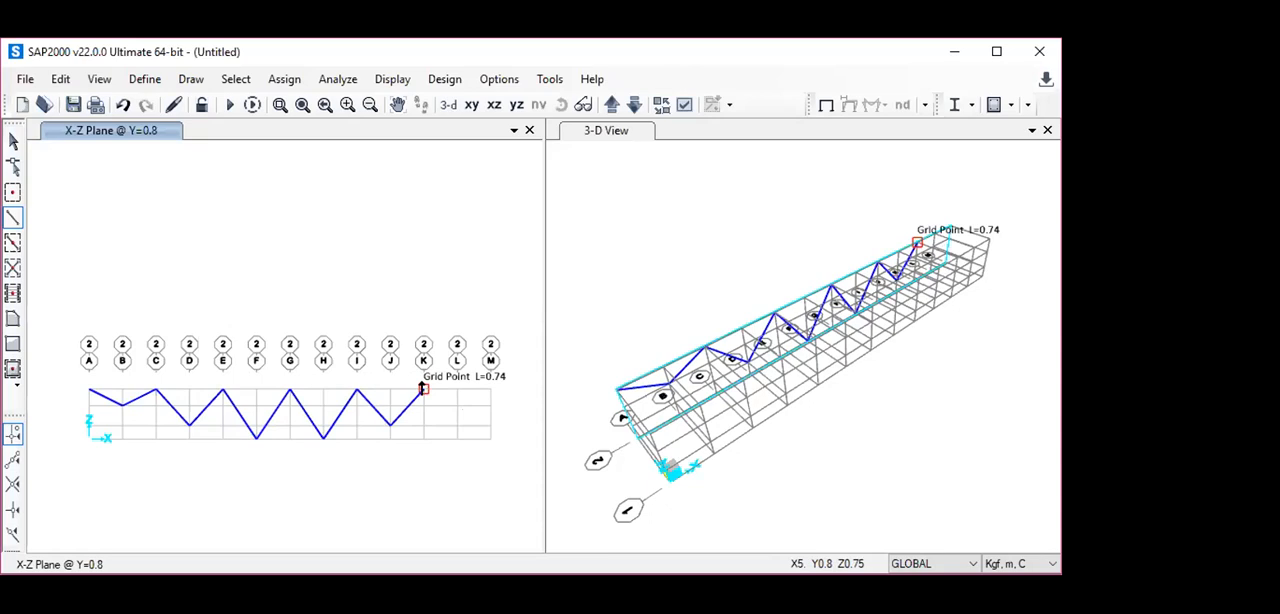
pyautogui.click(423, 389)
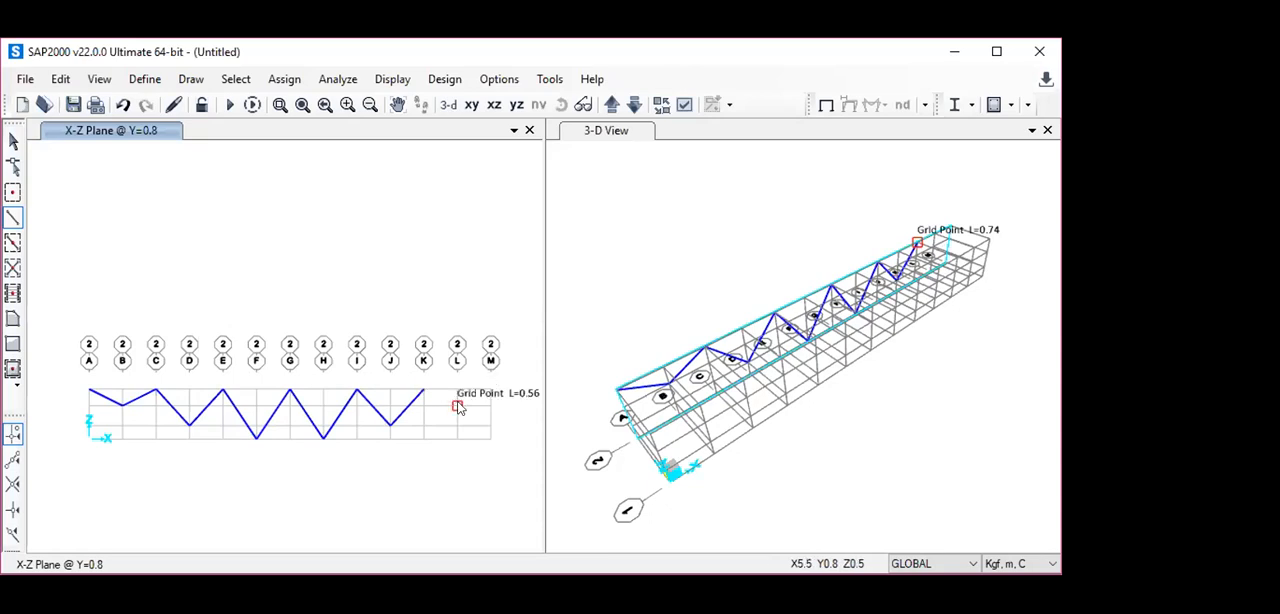
pyautogui.click(457, 406)
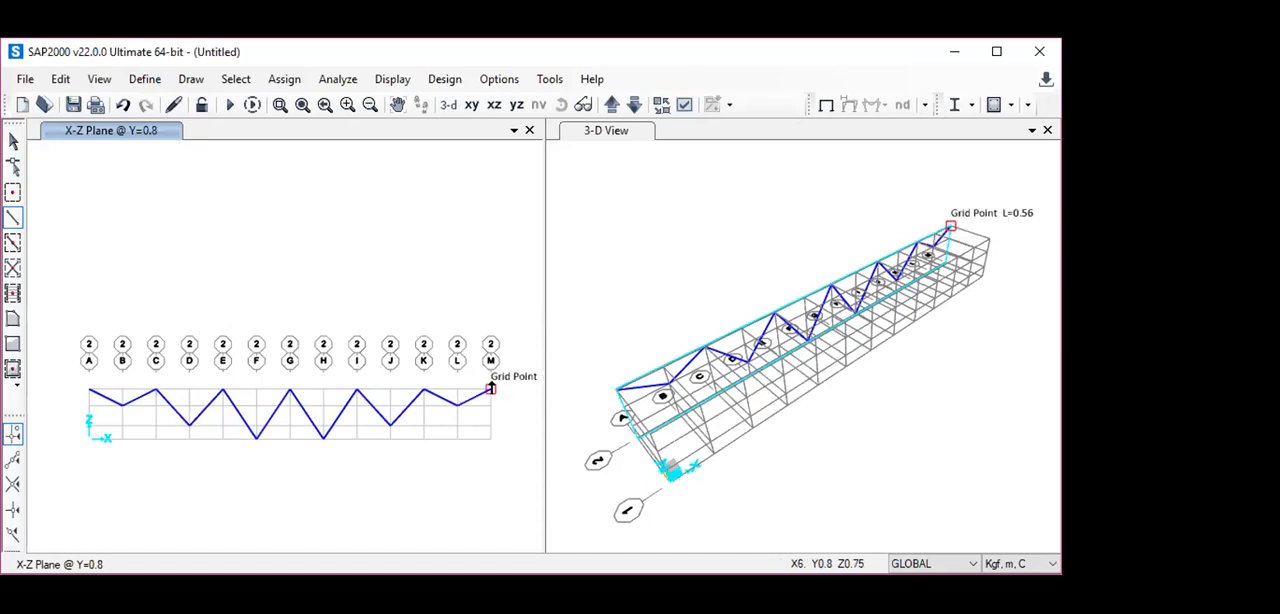
pyautogui.click(490, 388)
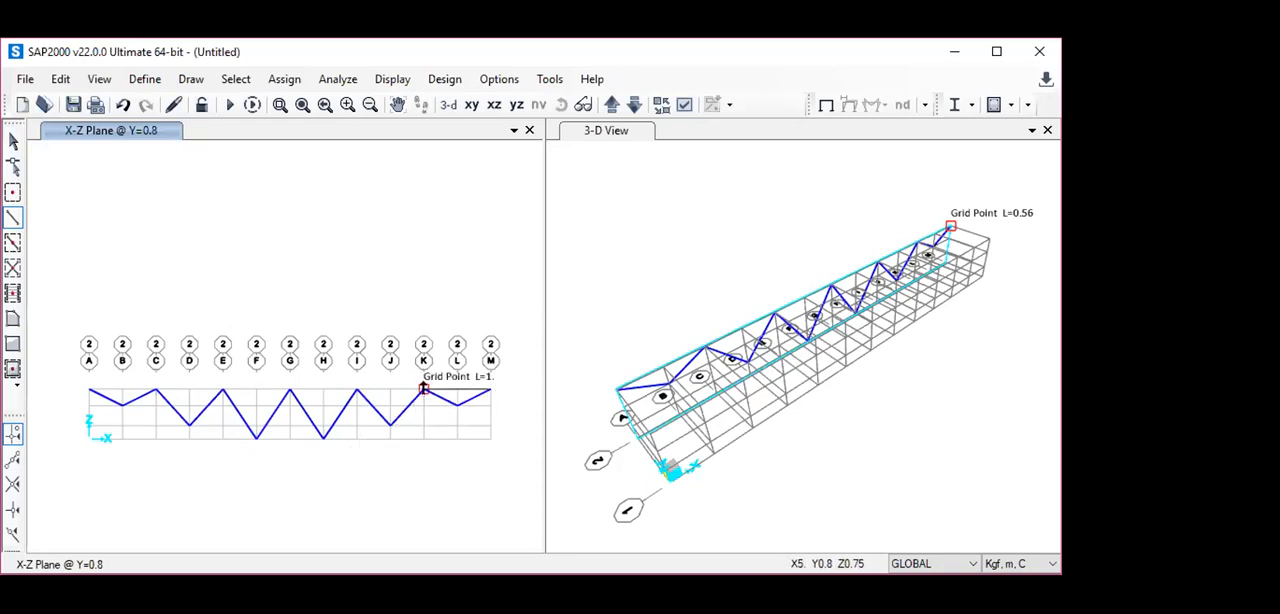
# - Draw the top chord at Z=0.75 from M back to A through K, I, G, E and C, and finish the frame chain
pyautogui.click(424, 388)
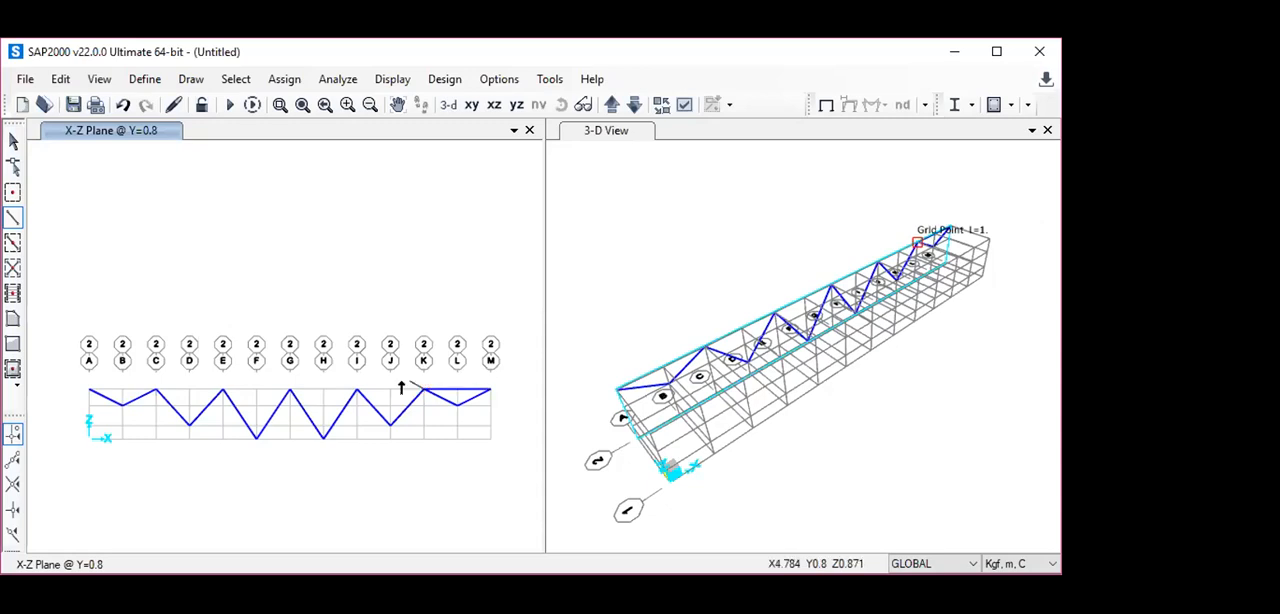
pyautogui.click(356, 388)
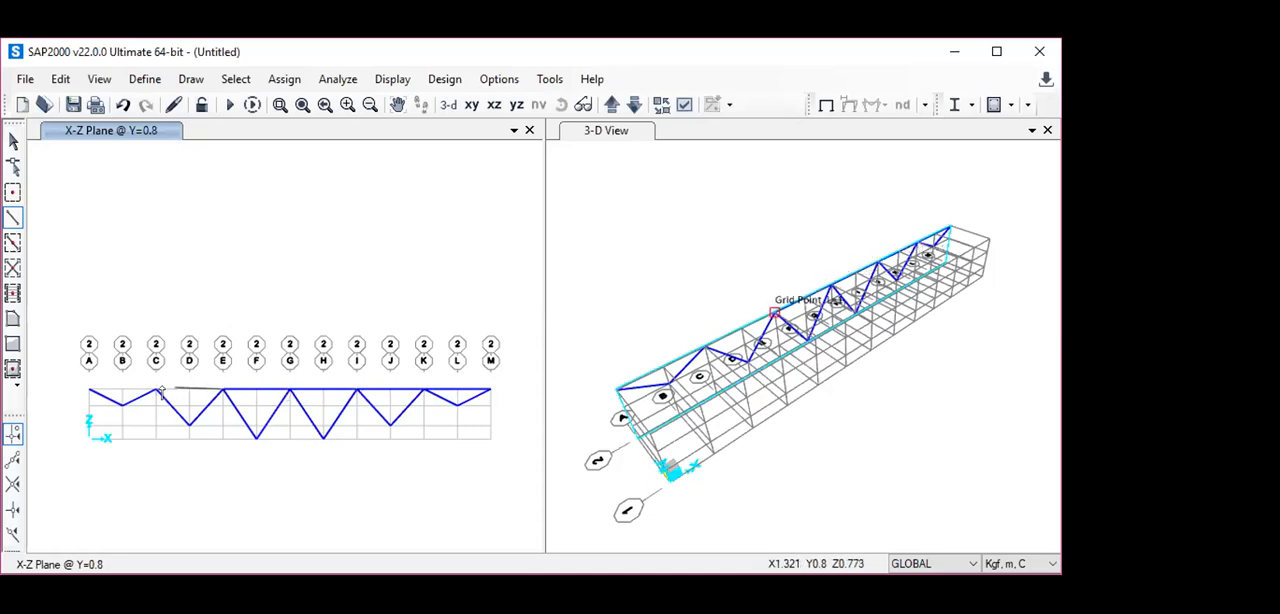
pyautogui.click(89, 390)
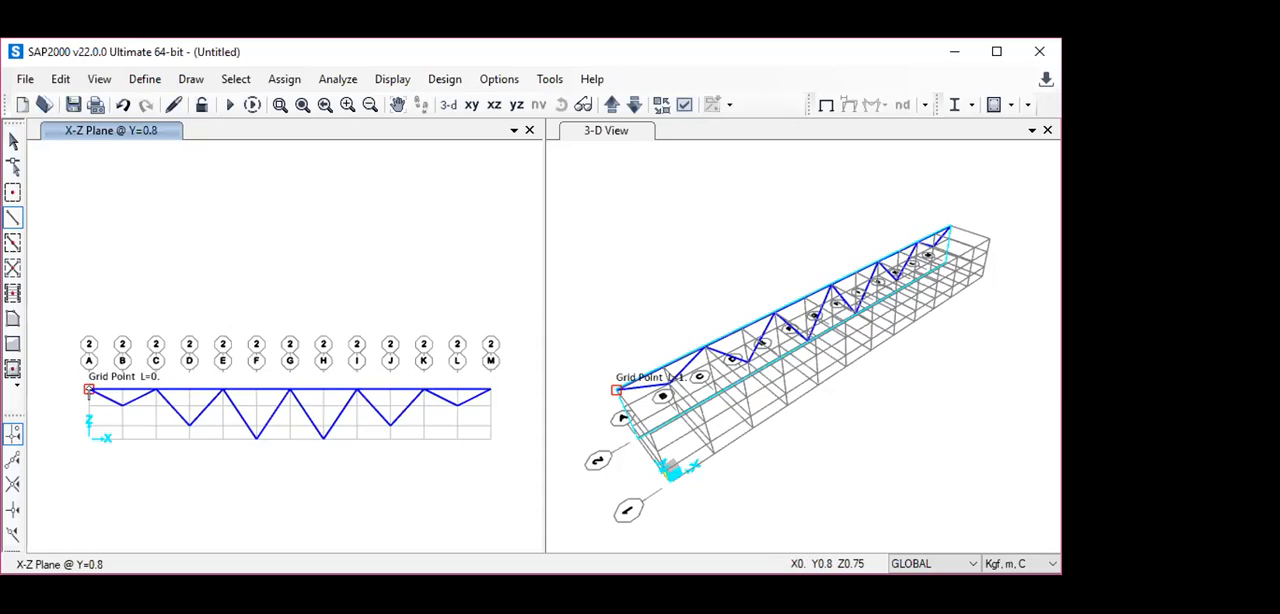
pyautogui.press('Escape')
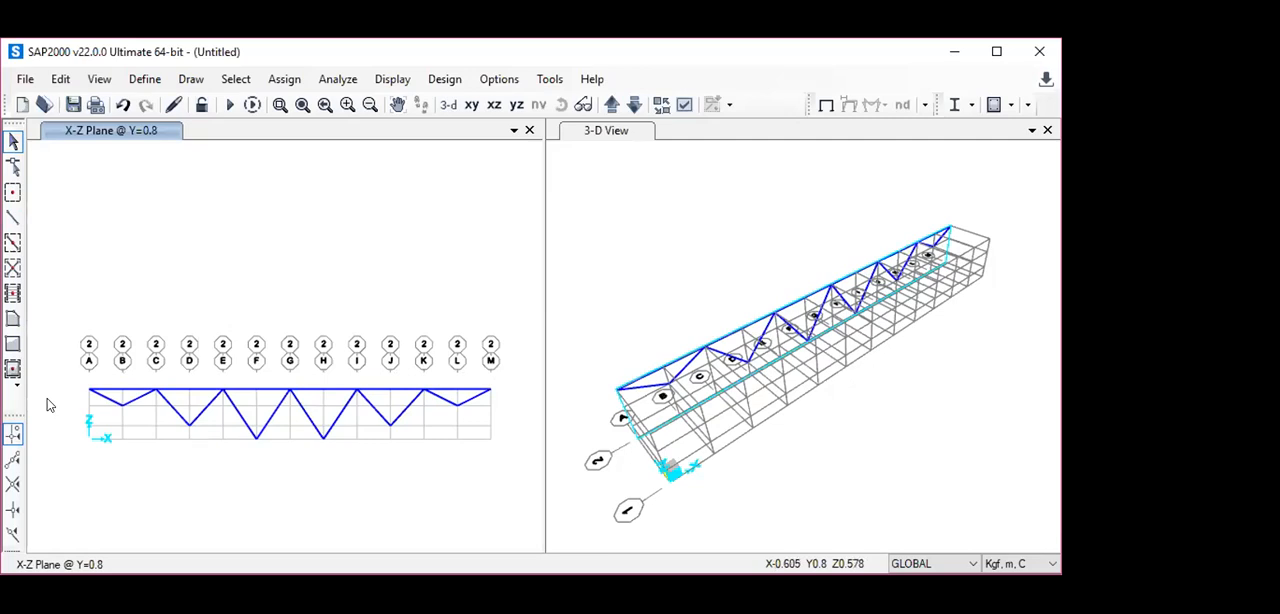
pyautogui.click(11, 220)
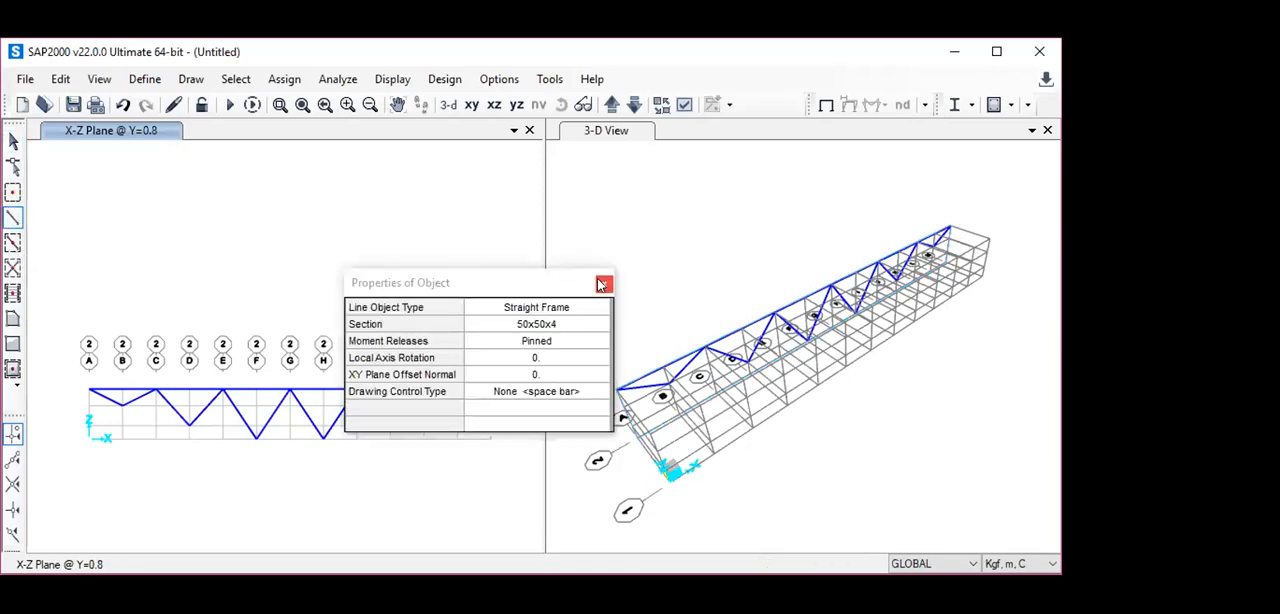
pyautogui.click(603, 284)
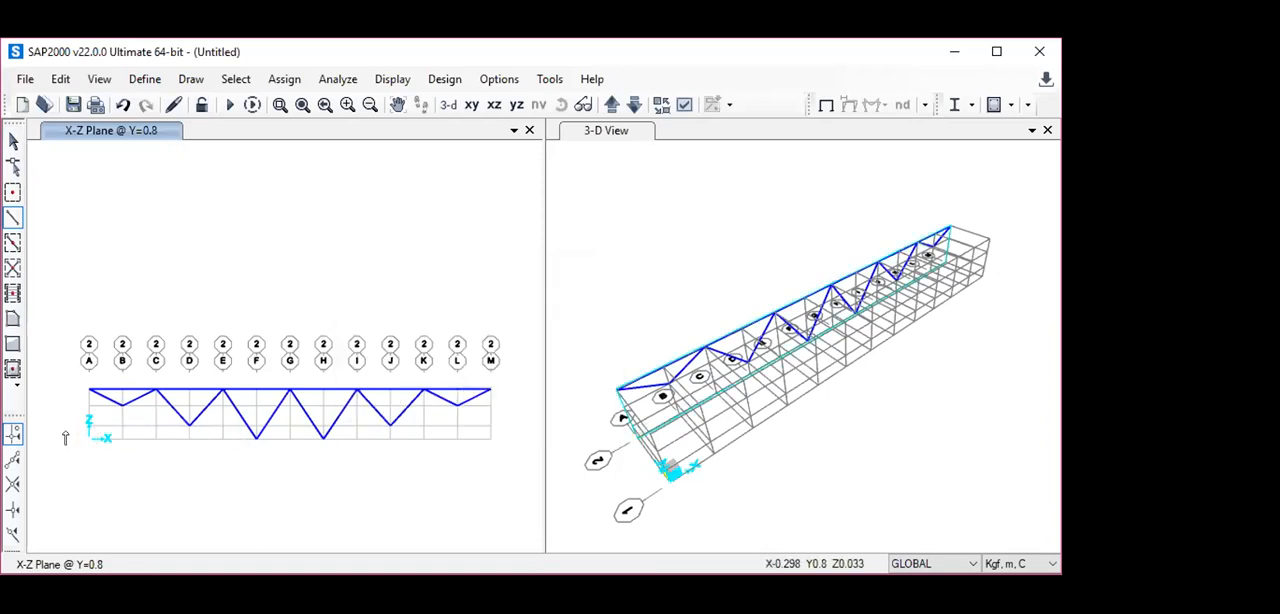
pyautogui.click(121, 440)
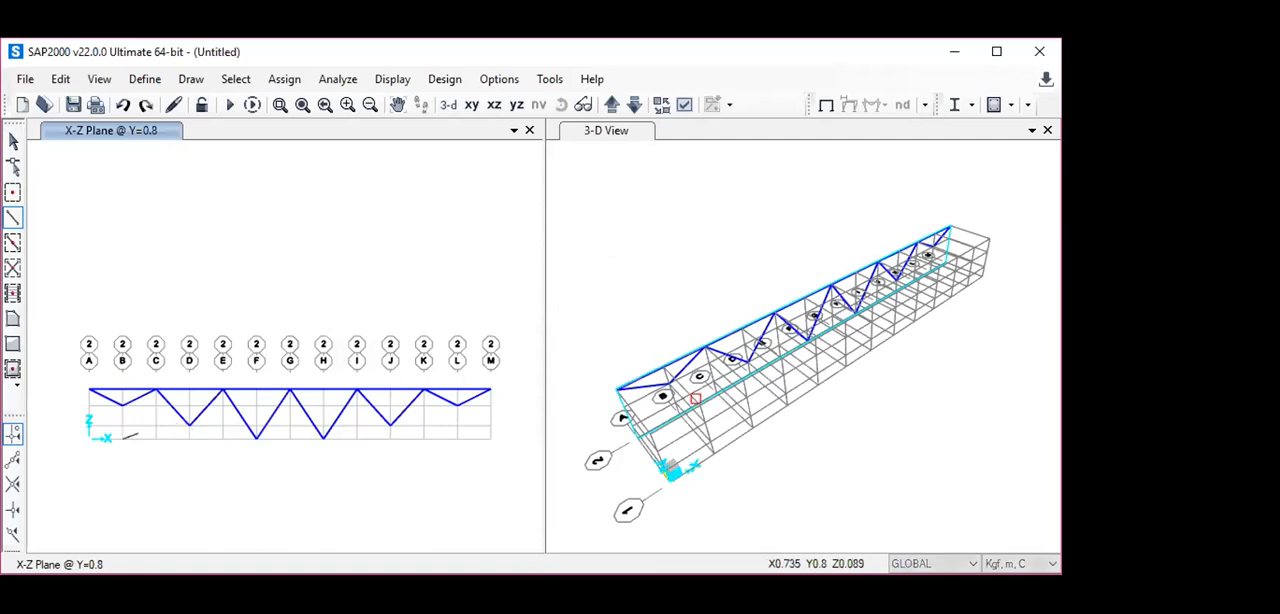
pyautogui.hotkey('ctrl', 'z')
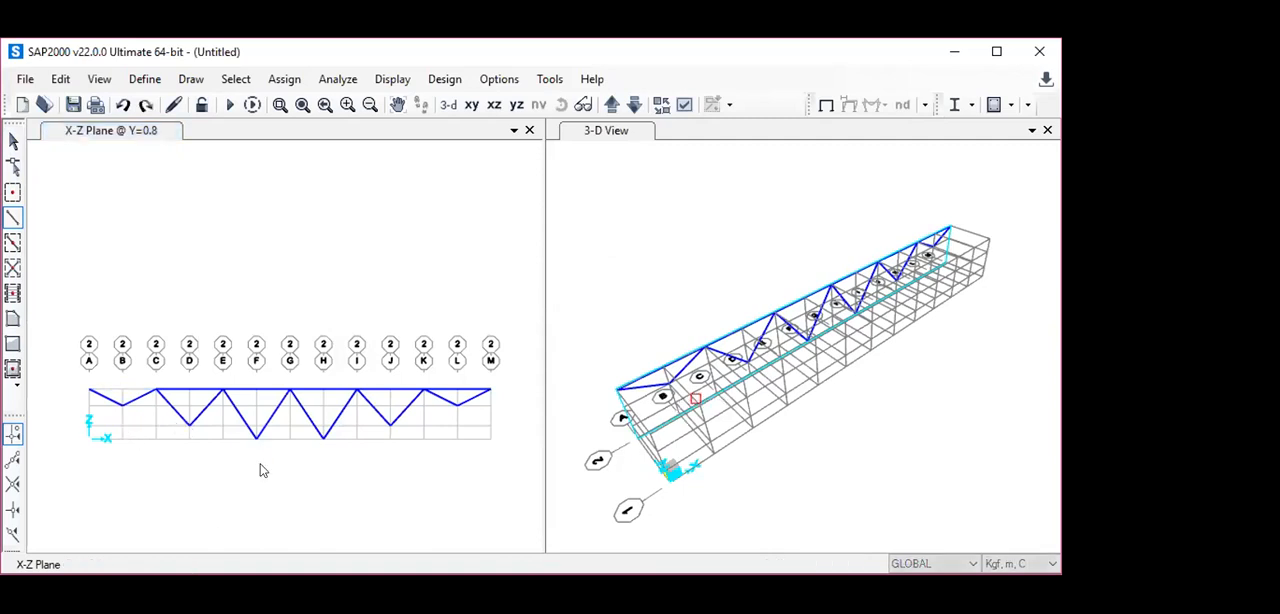
# - Draw the bottom chord at Y=0.8 from B at Z=0.5 through D at Z=0.2, F and H at Z=0, and J at Z=0.2 to L at Z=0.5
pyautogui.click(13, 220)
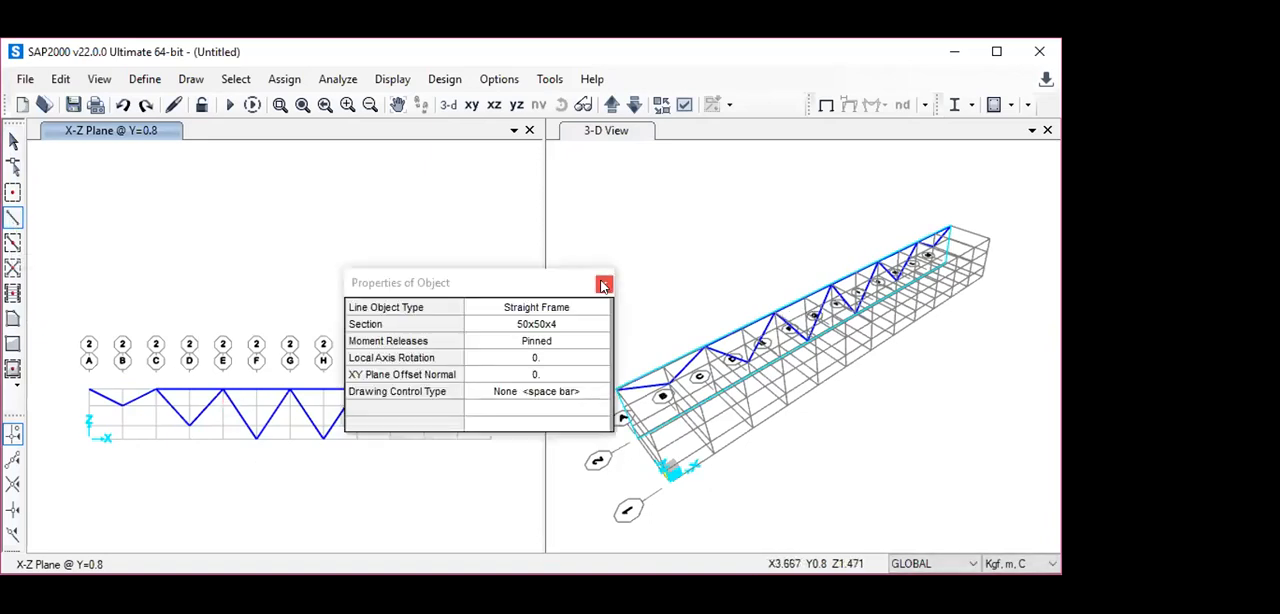
pyautogui.click(603, 286)
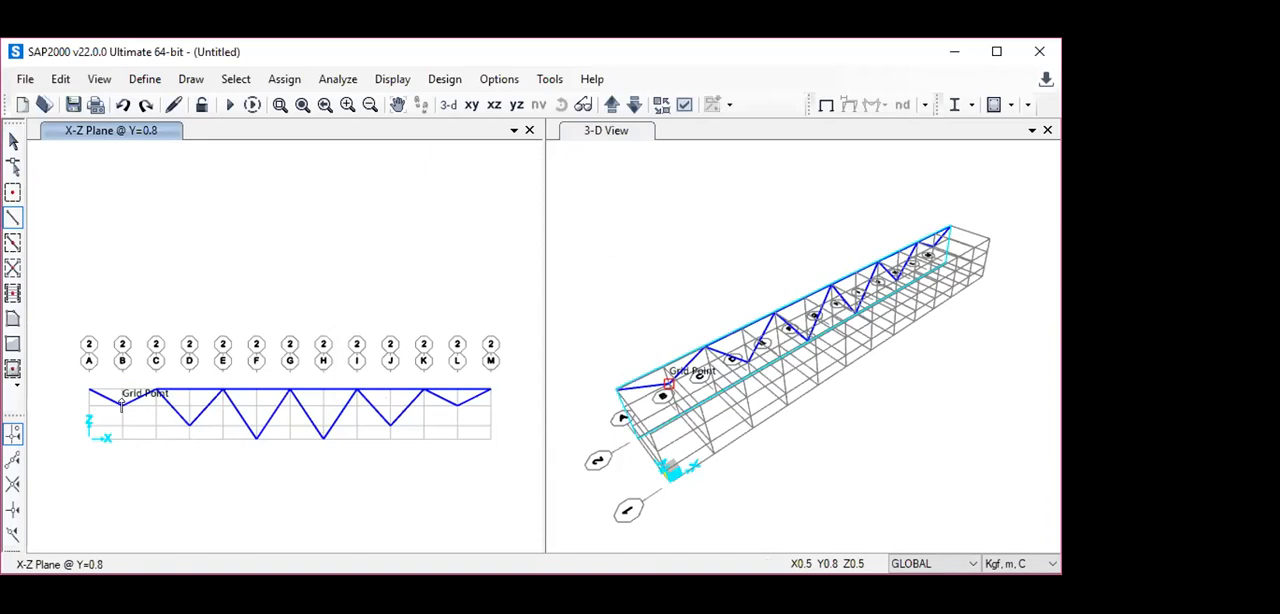
pyautogui.click(122, 405)
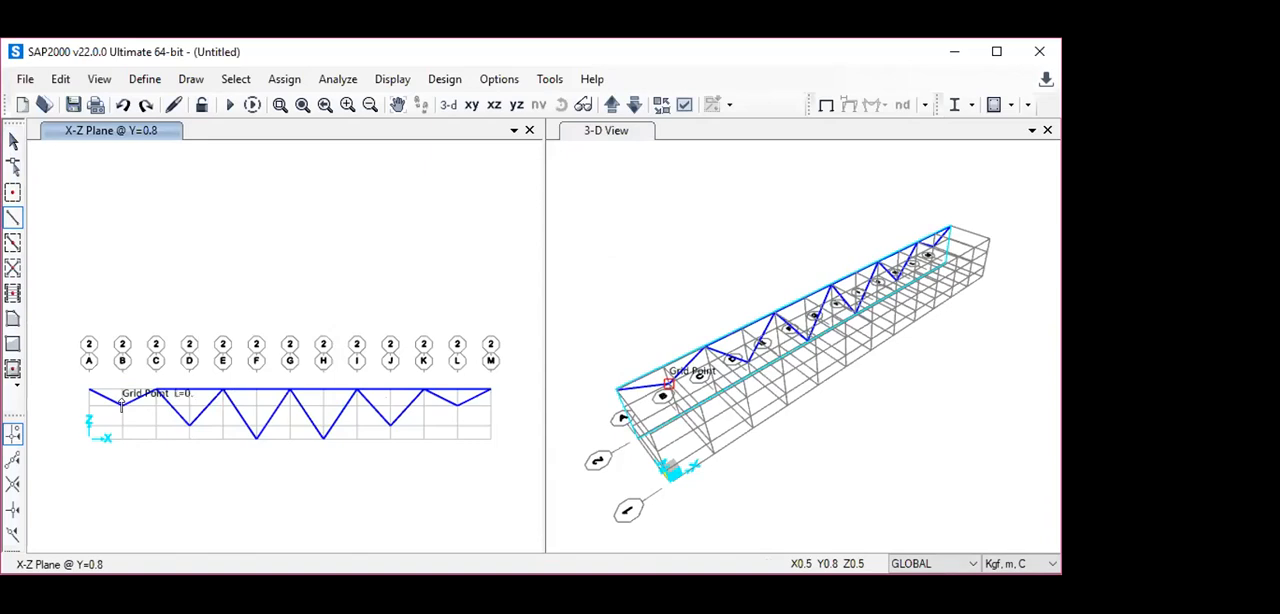
pyautogui.click(189, 426)
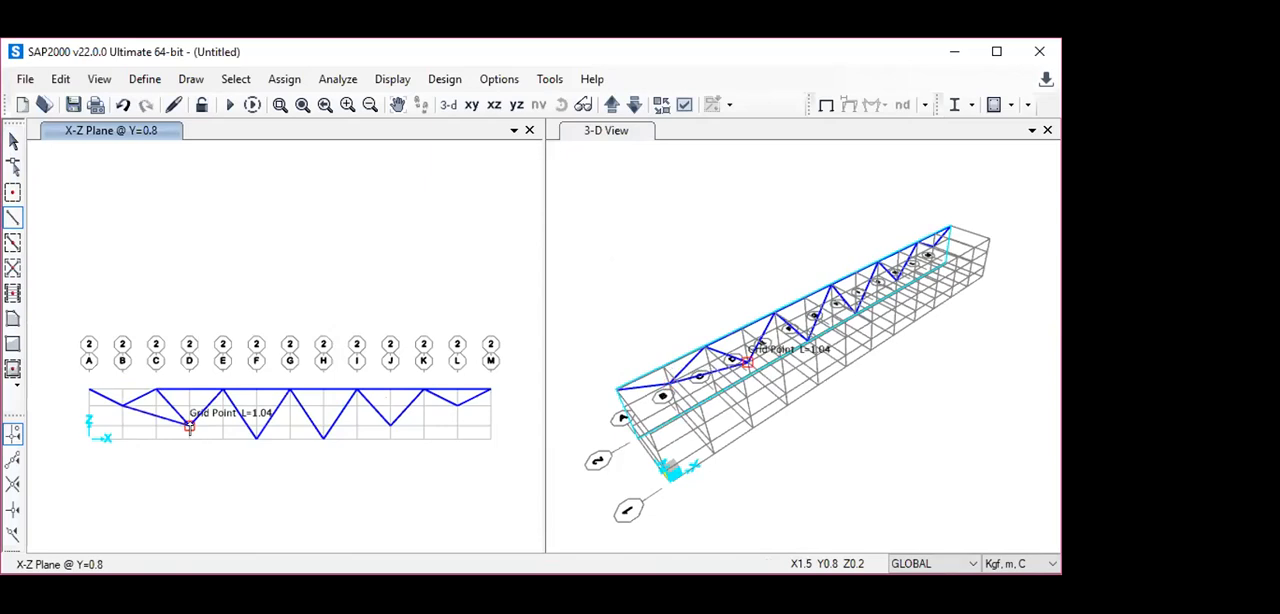
pyautogui.click(254, 439)
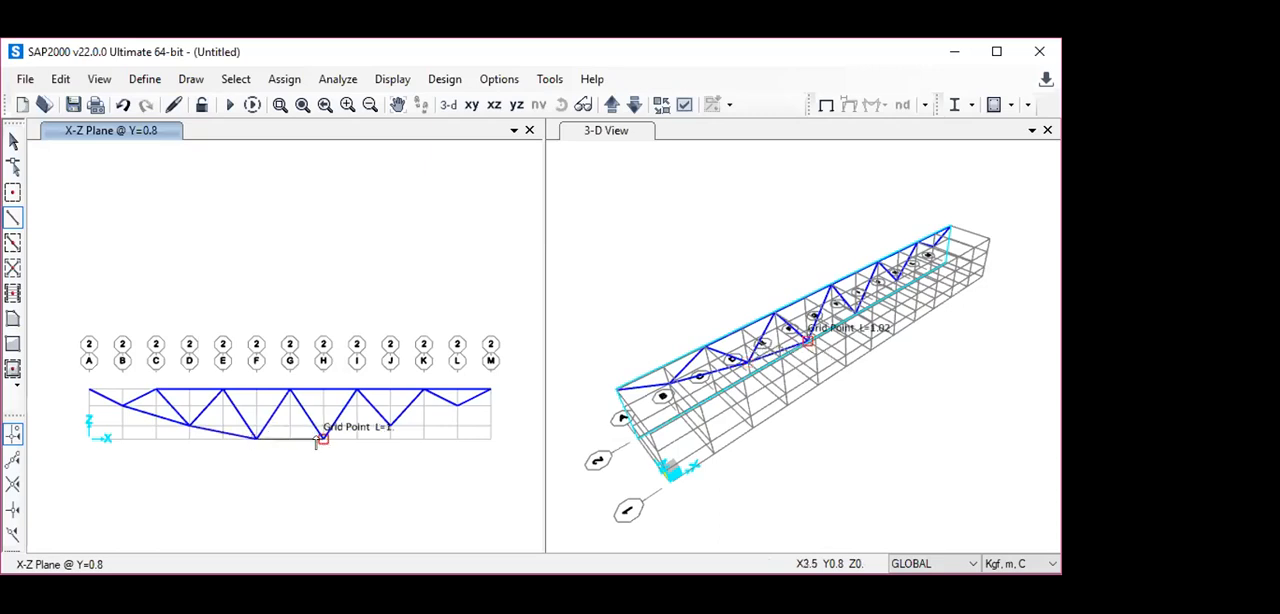
pyautogui.click(390, 427)
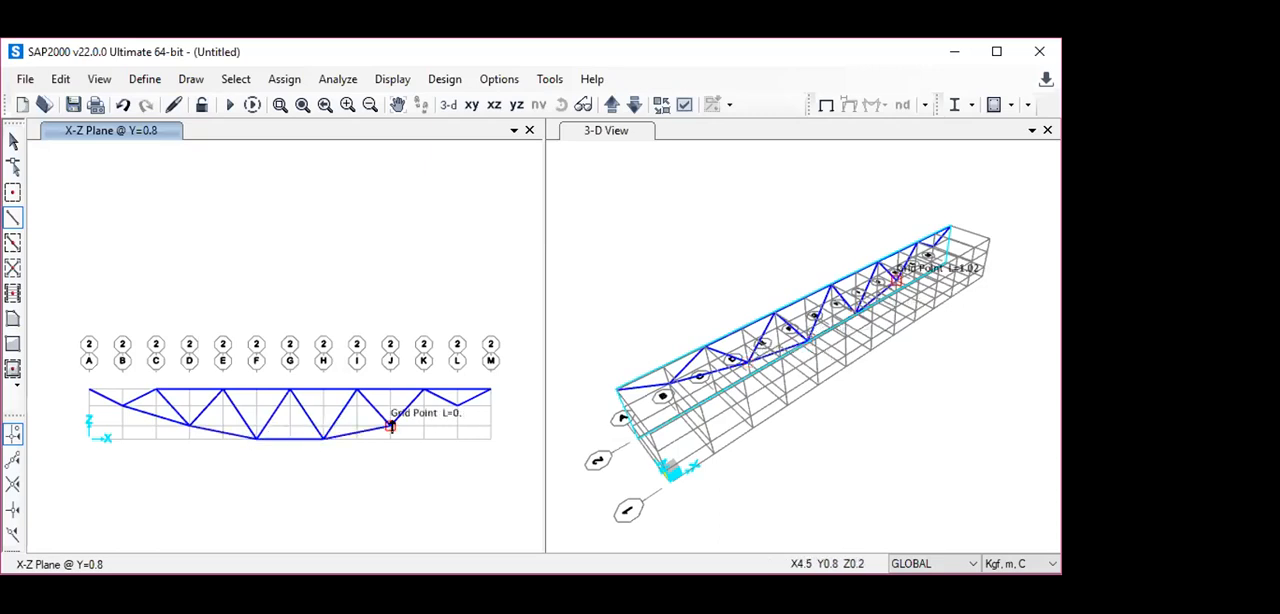
pyautogui.click(457, 405)
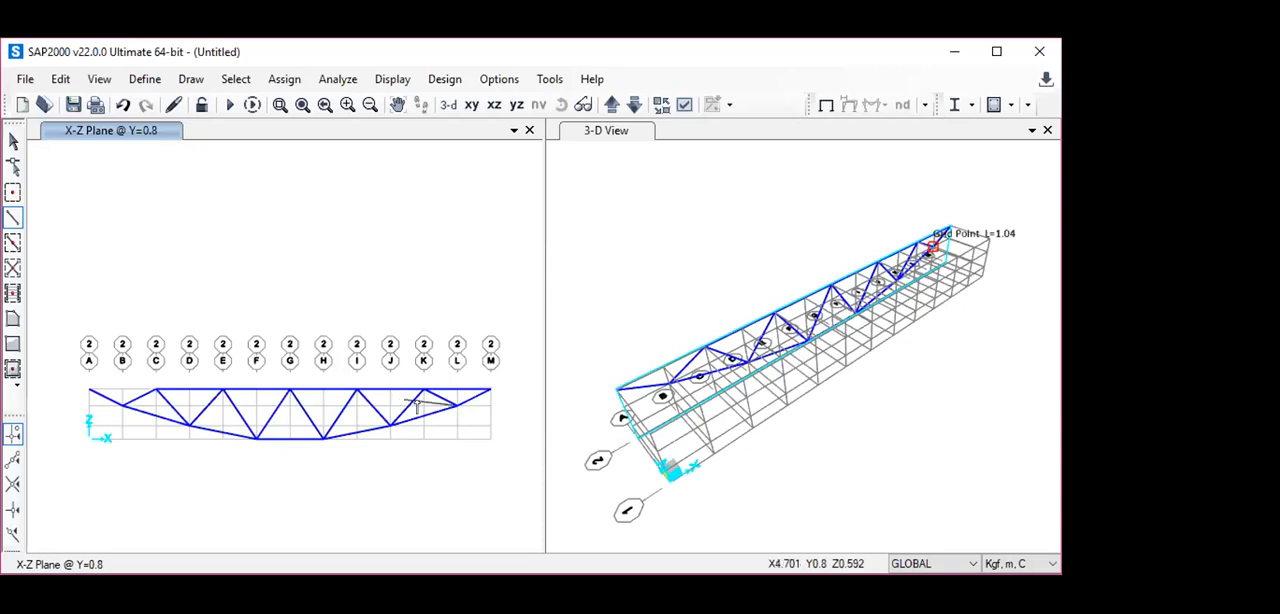
# - Redraw the top chord frame from A to C at Z=0.75 in the Y=0.8 plane and leave the drawing command
pyautogui.click(13, 221)
pyautogui.click(603, 286)
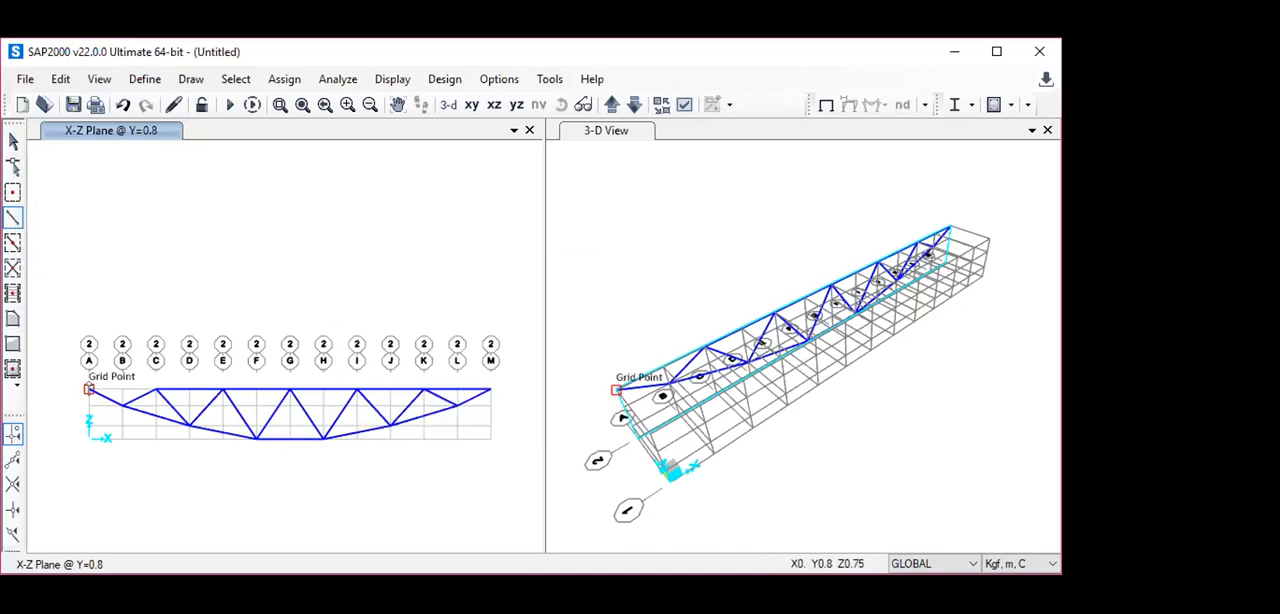
pyautogui.click(89, 389)
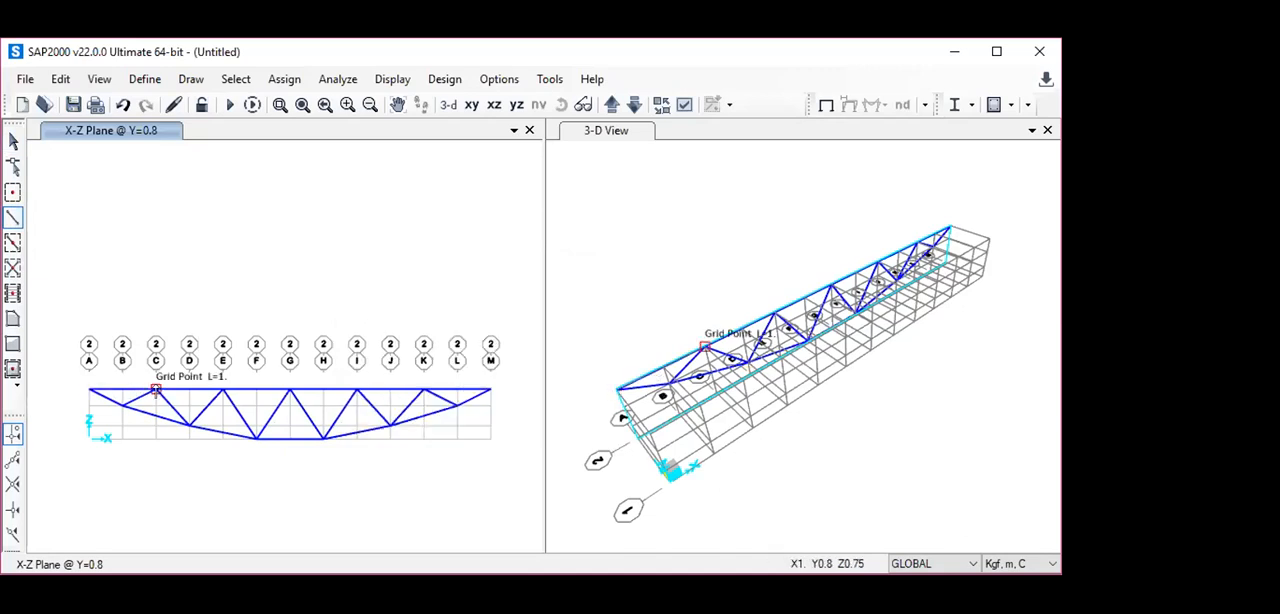
pyautogui.press('Escape')
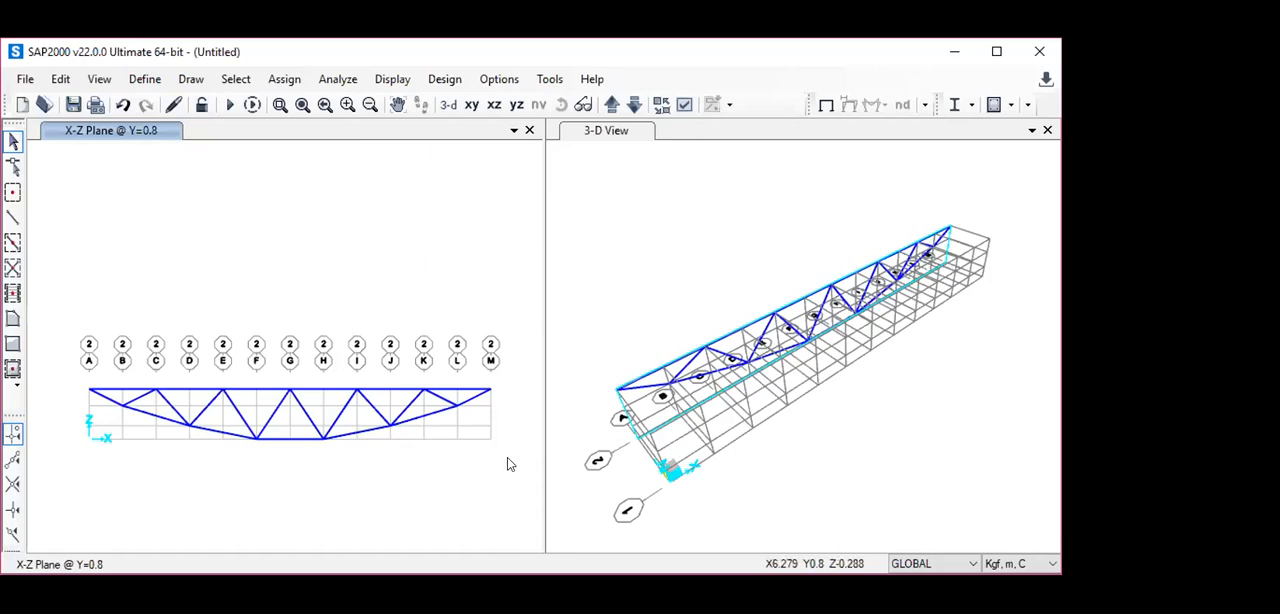
# - Try to replicate the whole Y=0.8 truss linearly with a dy increment of 0.8 m
pyautogui.moveTo(508, 458); pyautogui.dragTo(52, 322)
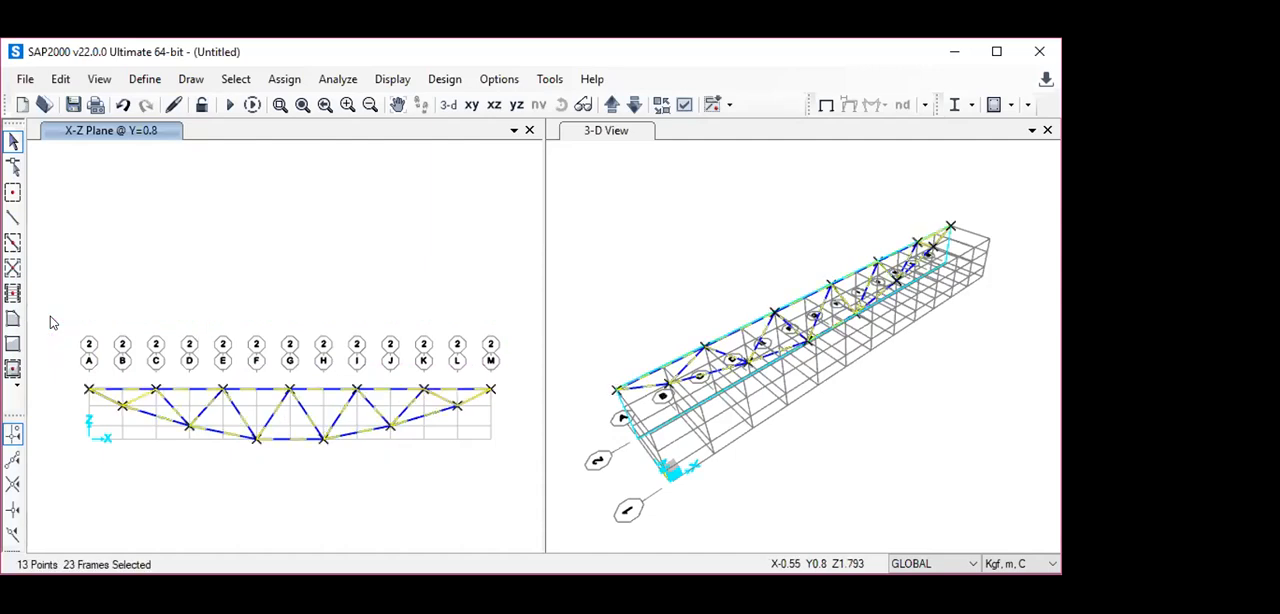
pyautogui.click(62, 79)
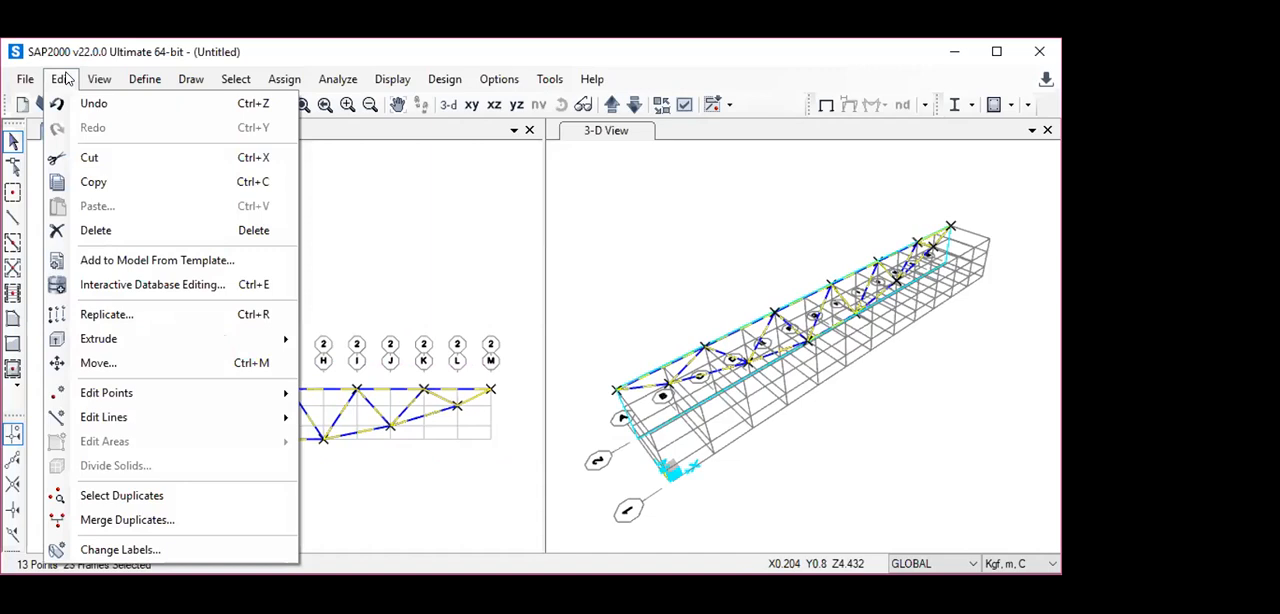
pyautogui.click(140, 316)
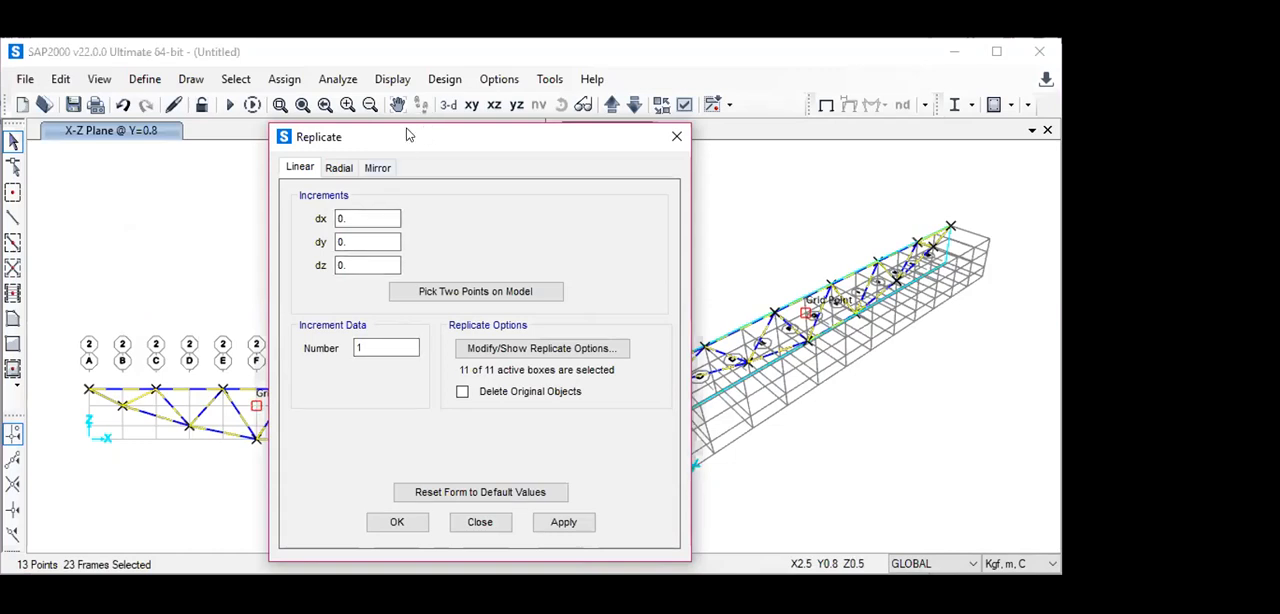
pyautogui.moveTo(407, 135); pyautogui.dragTo(211, 140)
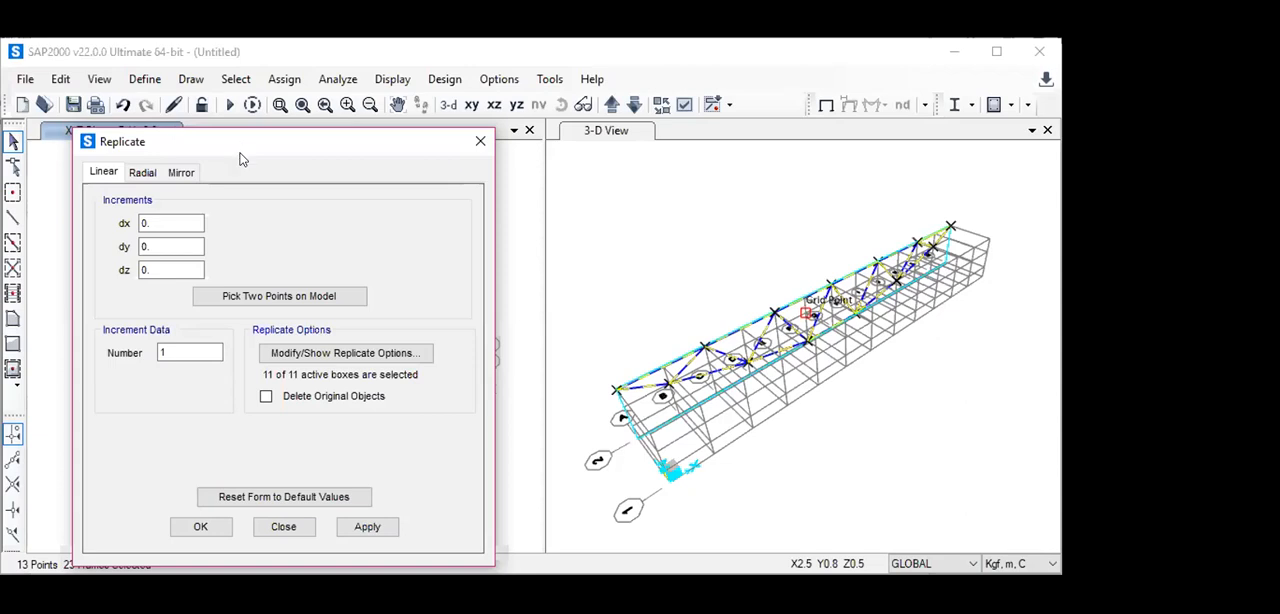
pyautogui.click(180, 245)
pyautogui.write('8')
pyautogui.click(203, 528)
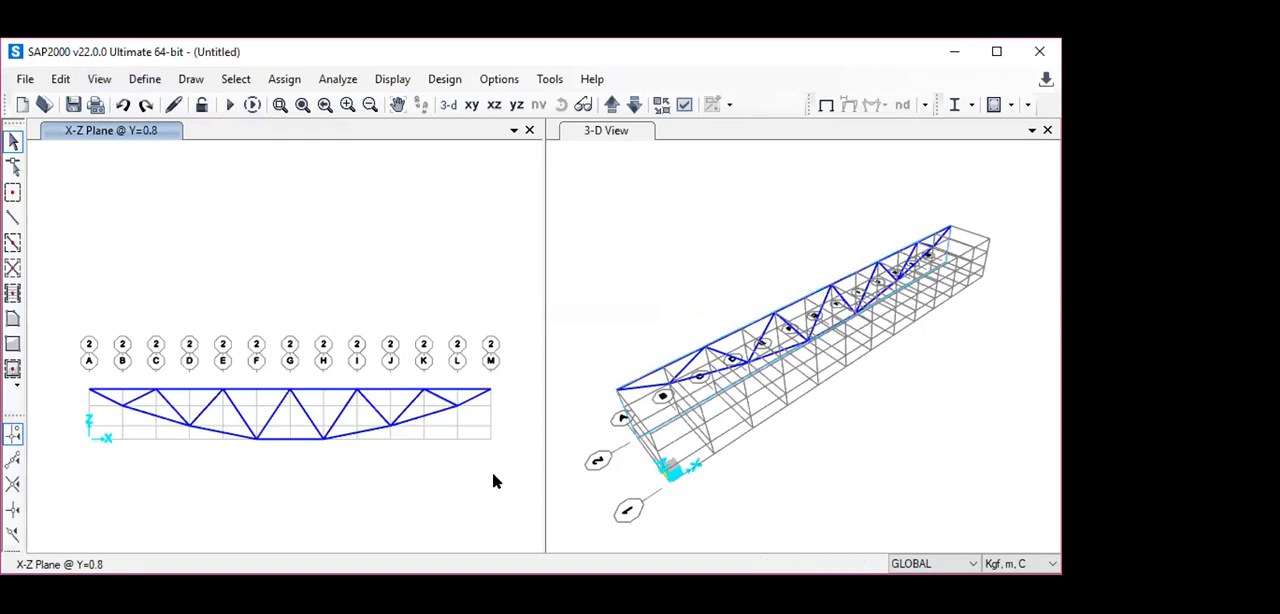
# - Select the whole Y=0.8 truss and replicate it linearly once with a dy increment of -0.8 m
pyautogui.moveTo(500, 470); pyautogui.dragTo(61, 326)
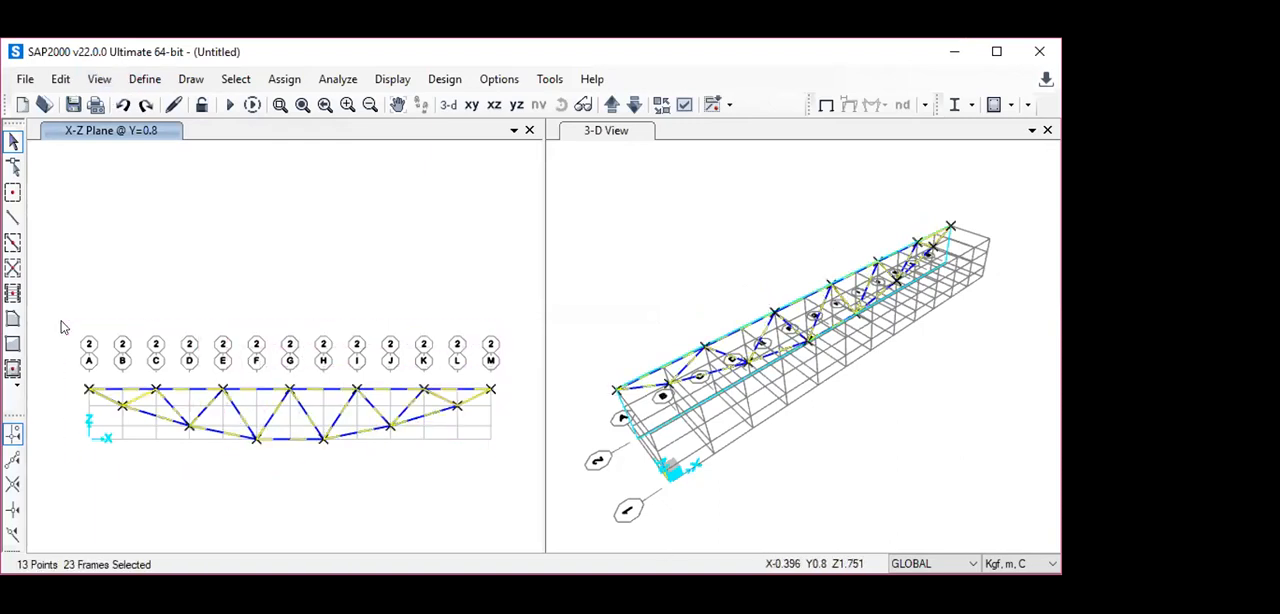
pyautogui.click(61, 80)
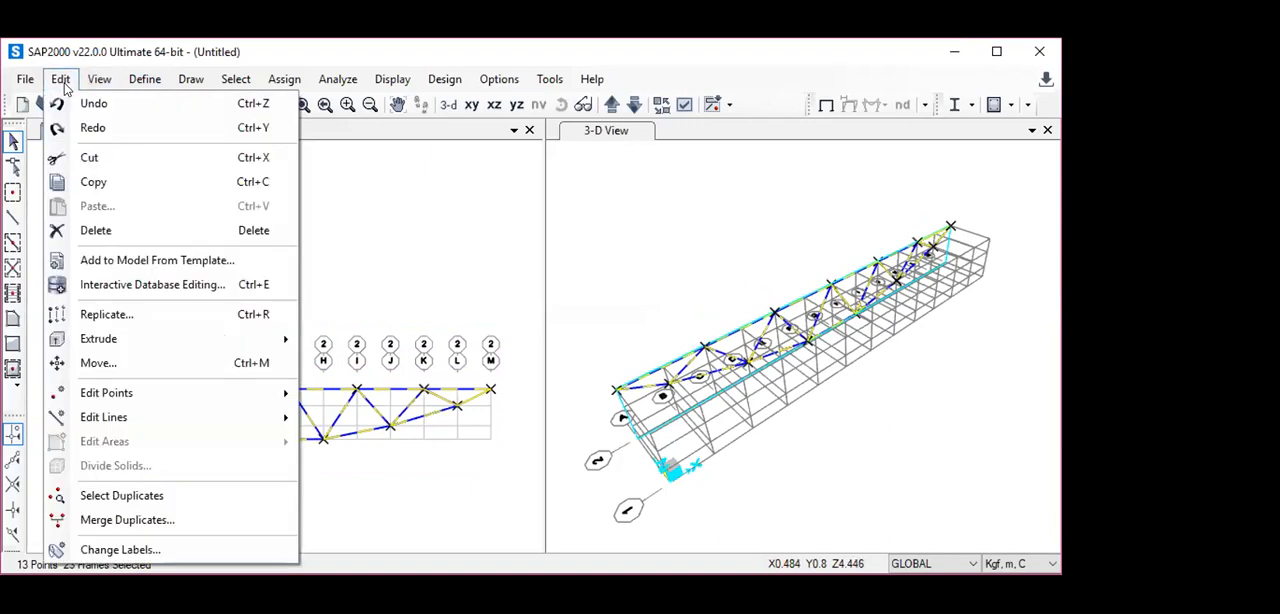
pyautogui.click(104, 314)
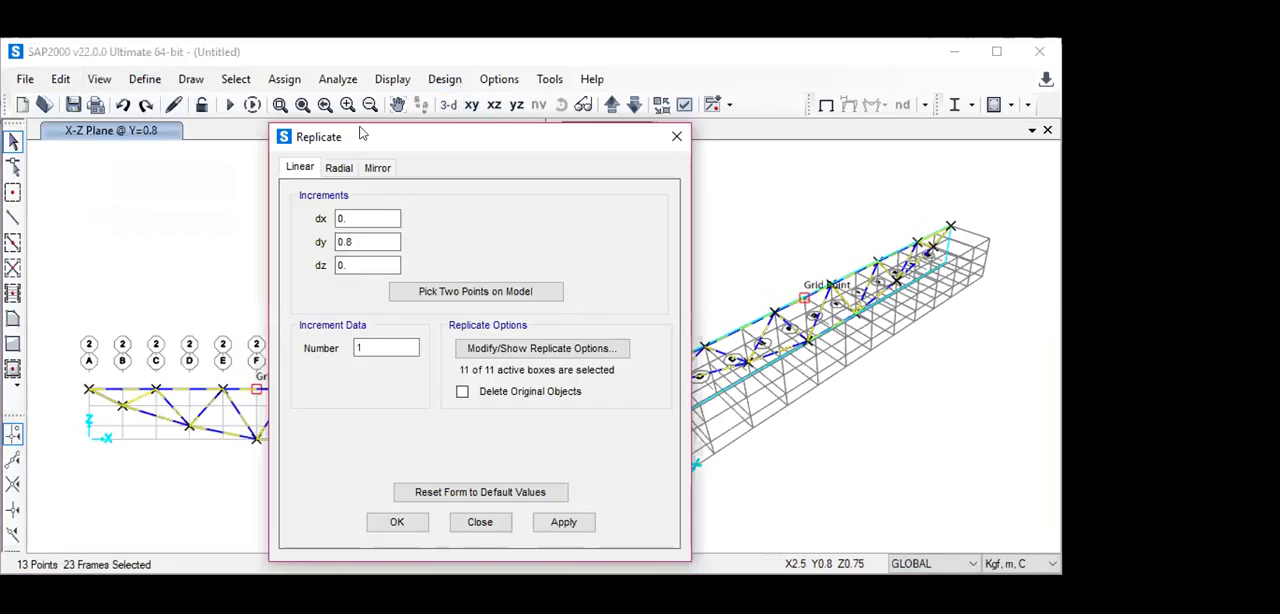
pyautogui.moveTo(362, 134); pyautogui.dragTo(234, 138)
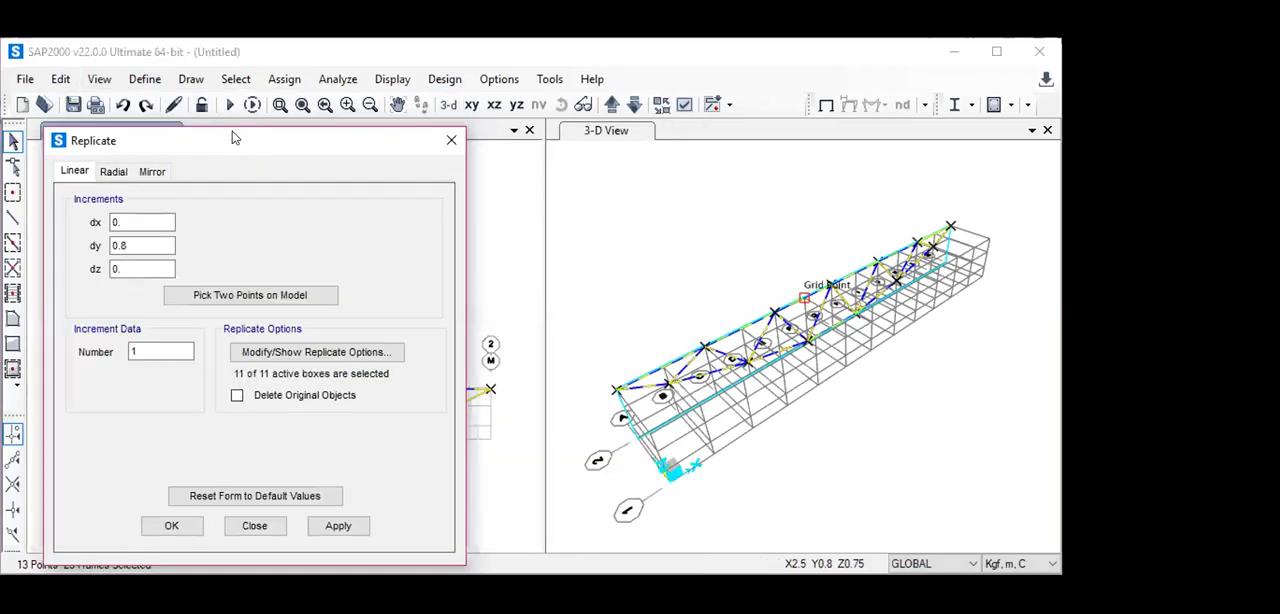
pyautogui.click(113, 245)
pyautogui.write('-')
pyautogui.click(171, 526)
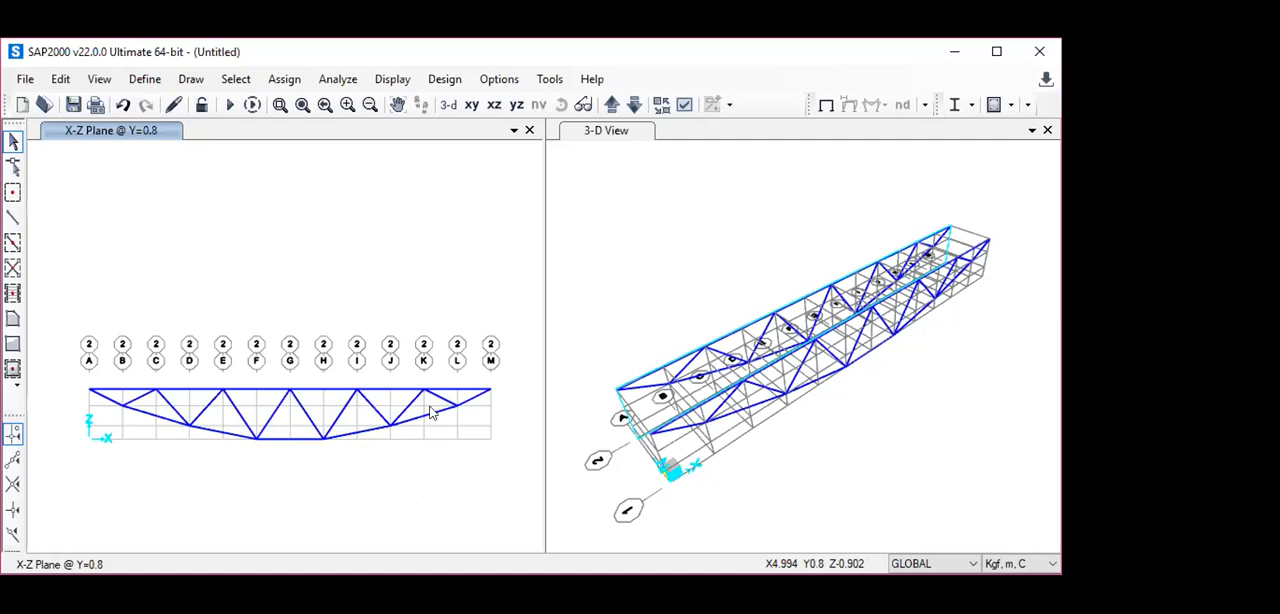
# - In the X-Y plane at Z=0, draw pinned 50x50x4 cross frames between Y=0.8 and Y=0 on grid lines F and H
pyautogui.click(471, 105)
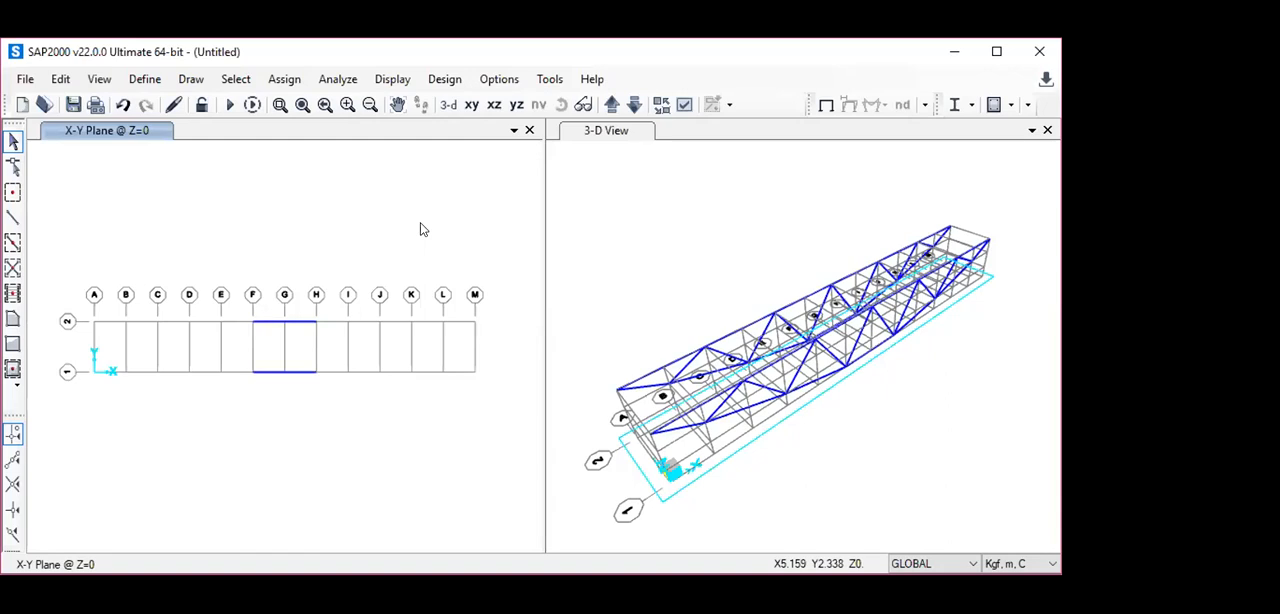
pyautogui.click(13, 218)
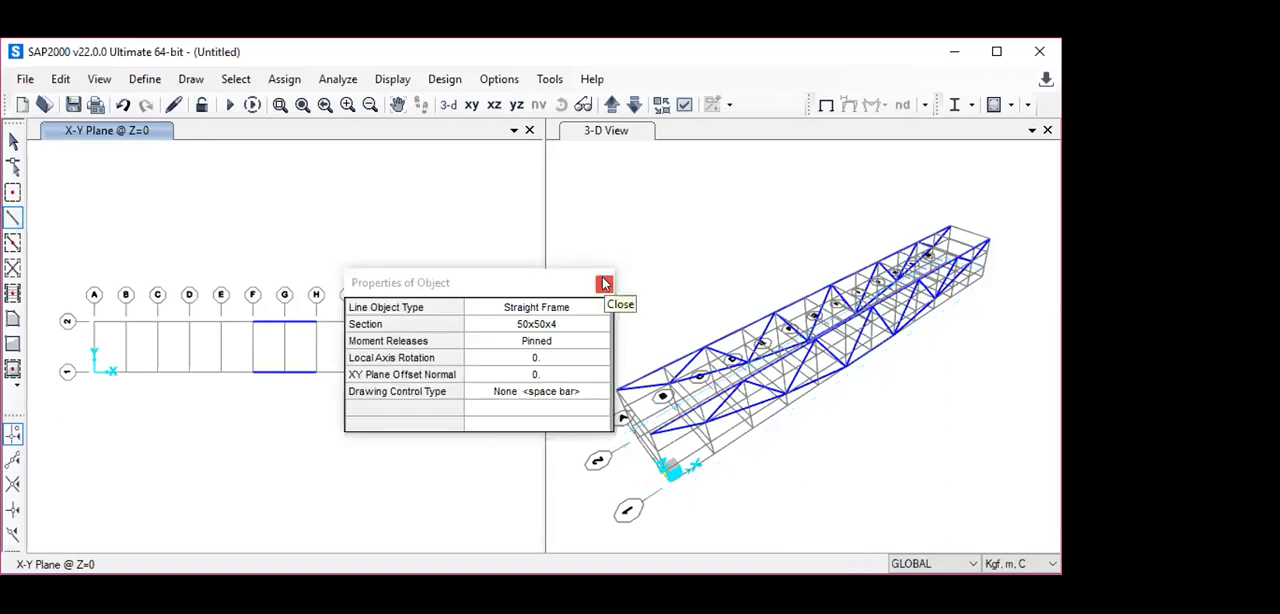
pyautogui.click(604, 284)
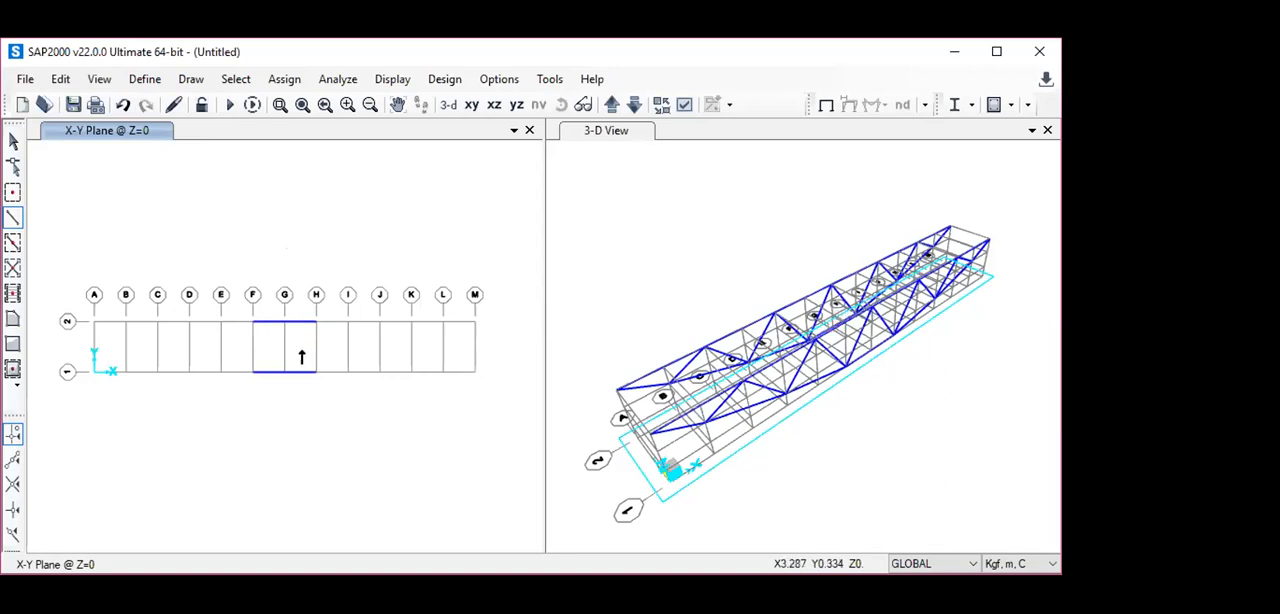
pyautogui.click(252, 372)
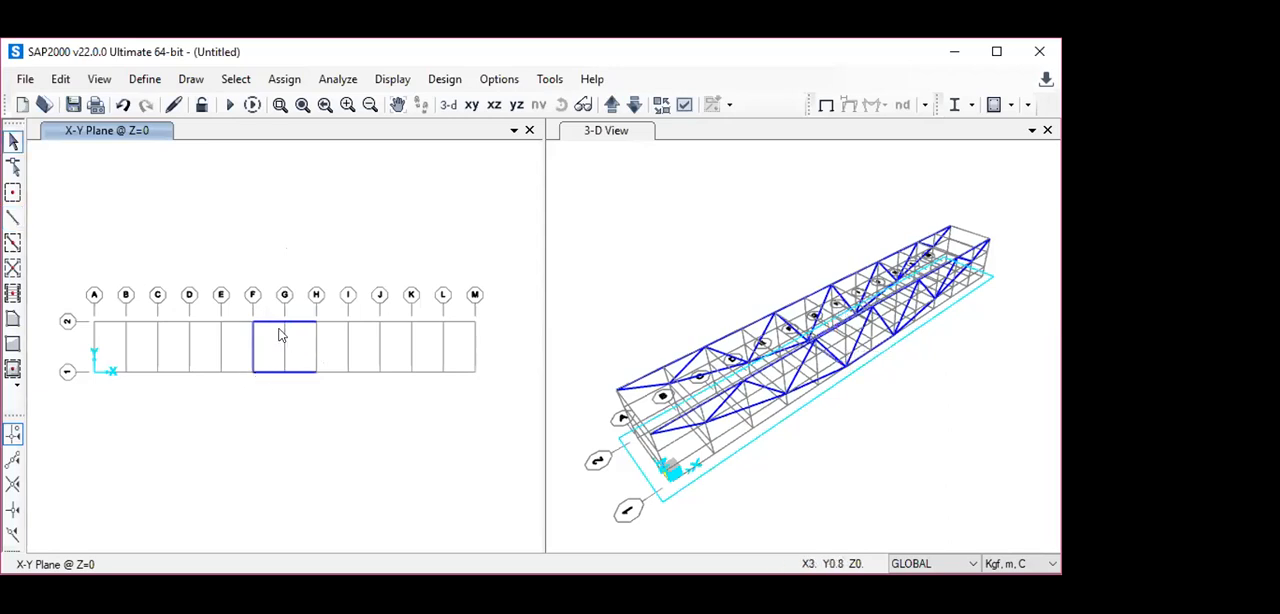
pyautogui.click(12, 220)
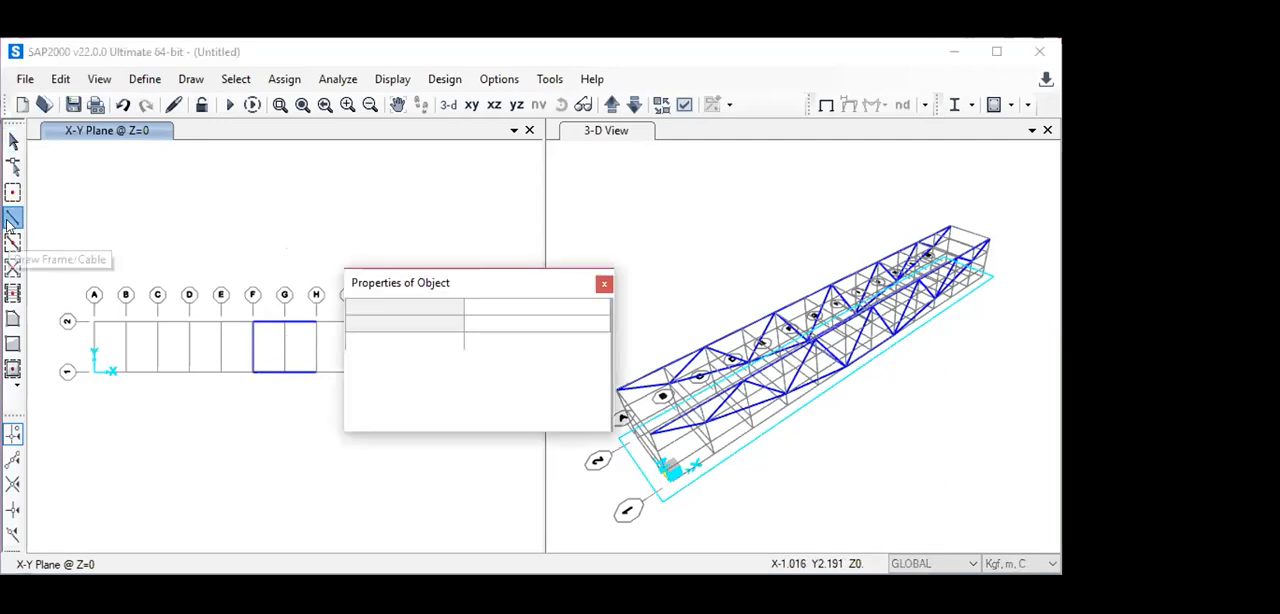
pyautogui.click(604, 283)
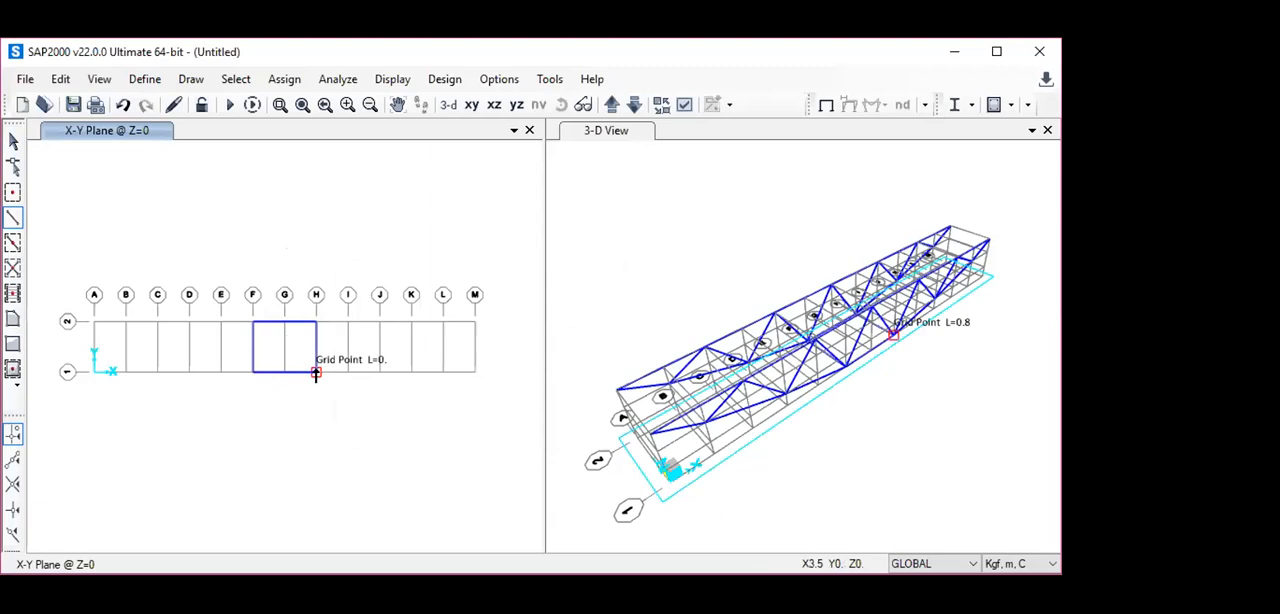
pyautogui.press('Escape')
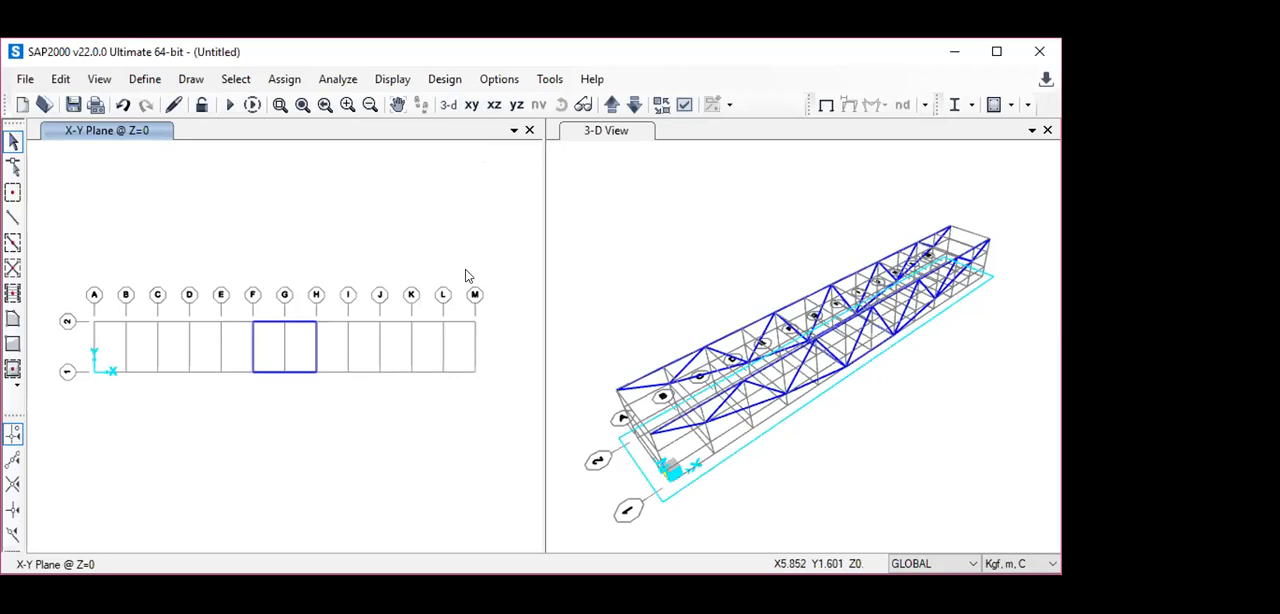
# - In the X-Y plane at Z=0.2, draw pinned 50x50x4 cross frames between Y=0.8 and Y=0 on grid lines D and J
pyautogui.click(610, 106)
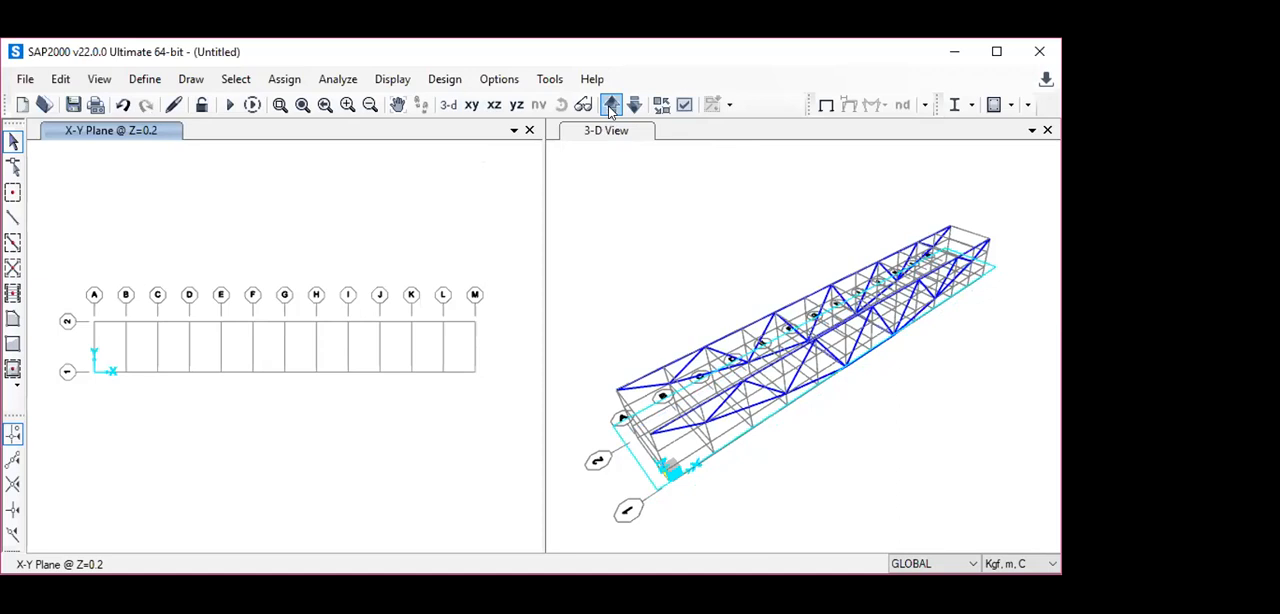
pyautogui.click(12, 218)
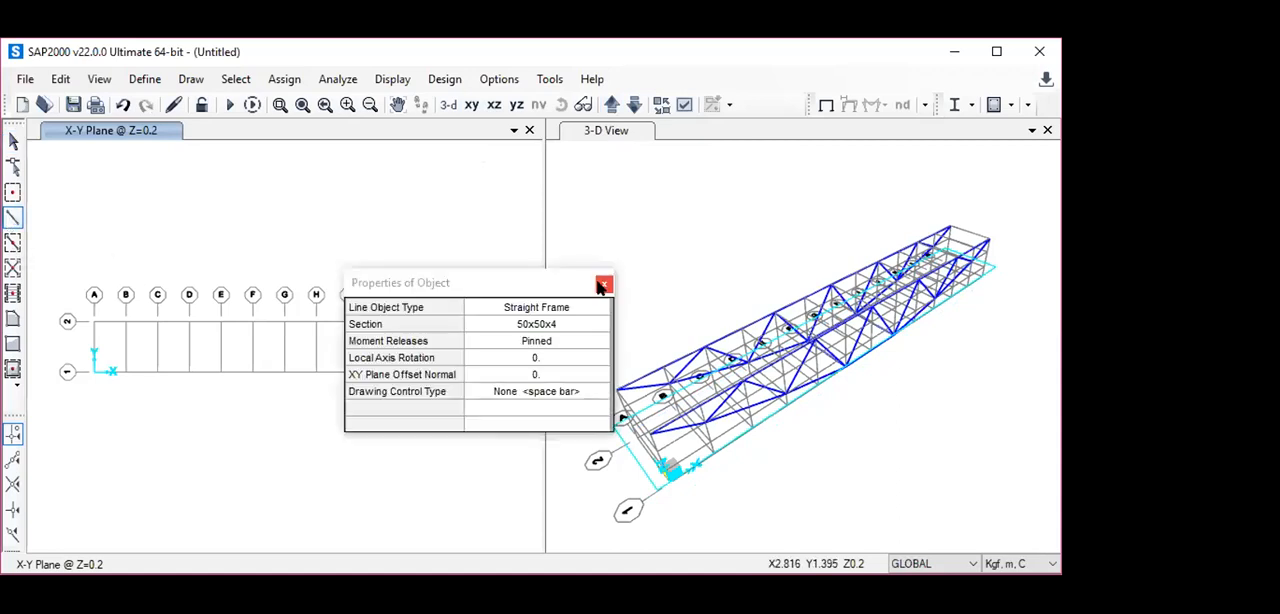
pyautogui.click(603, 286)
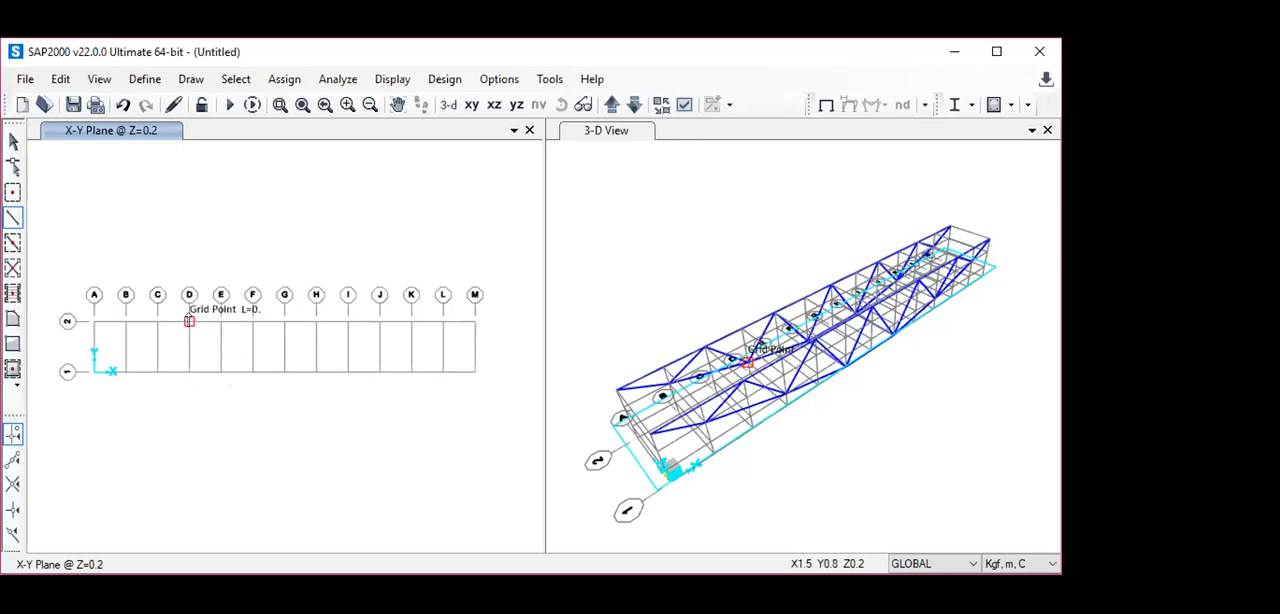
pyautogui.click(189, 320)
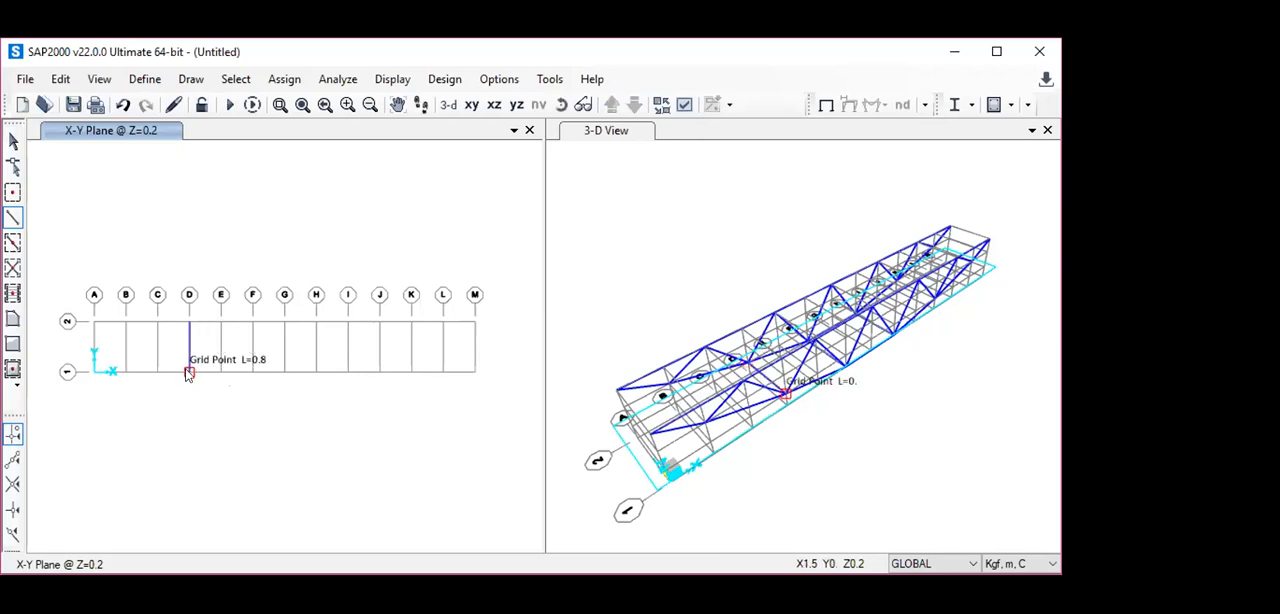
pyautogui.click(189, 372)
pyautogui.press('Escape')
pyautogui.click(17, 222)
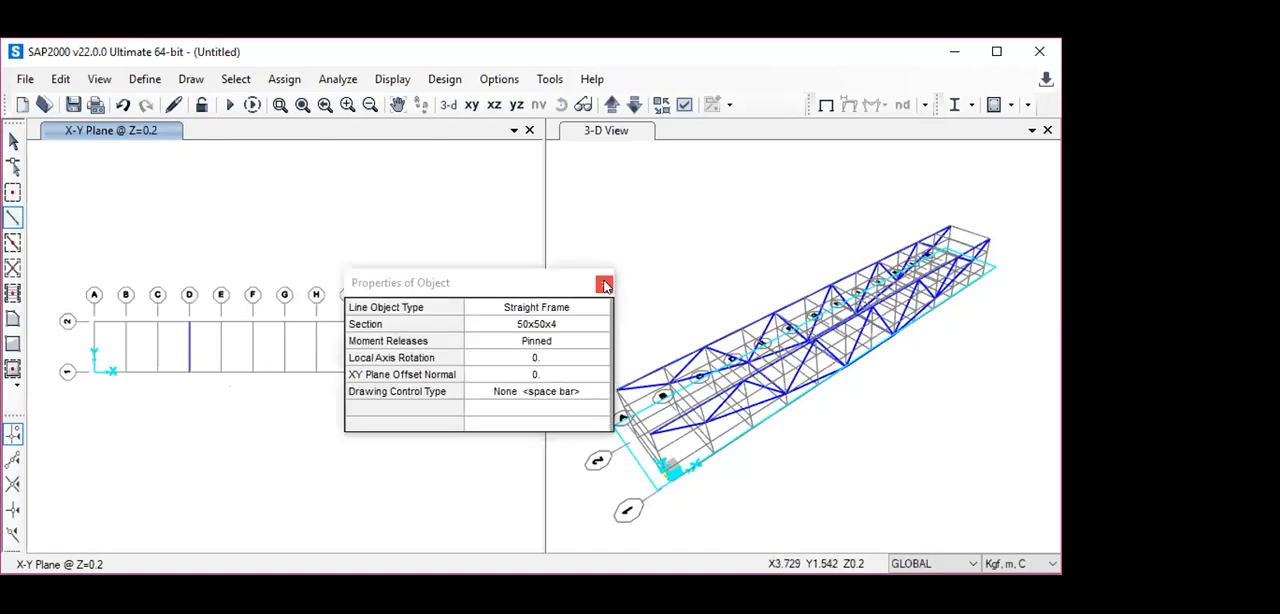
pyautogui.click(604, 286)
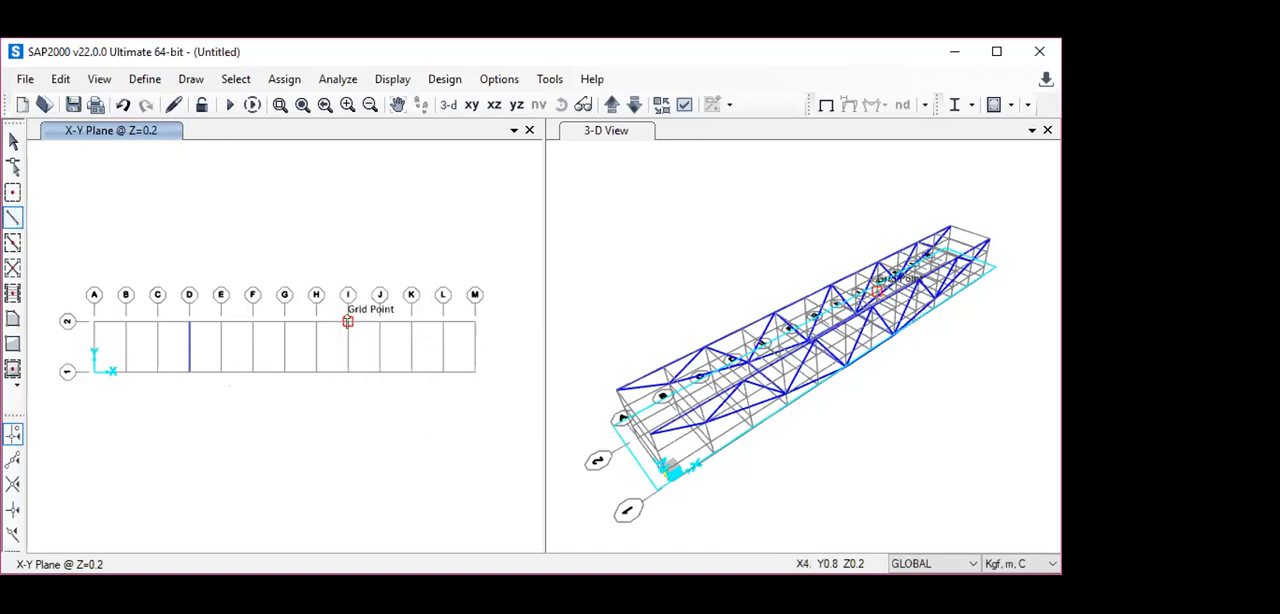
pyautogui.click(380, 371)
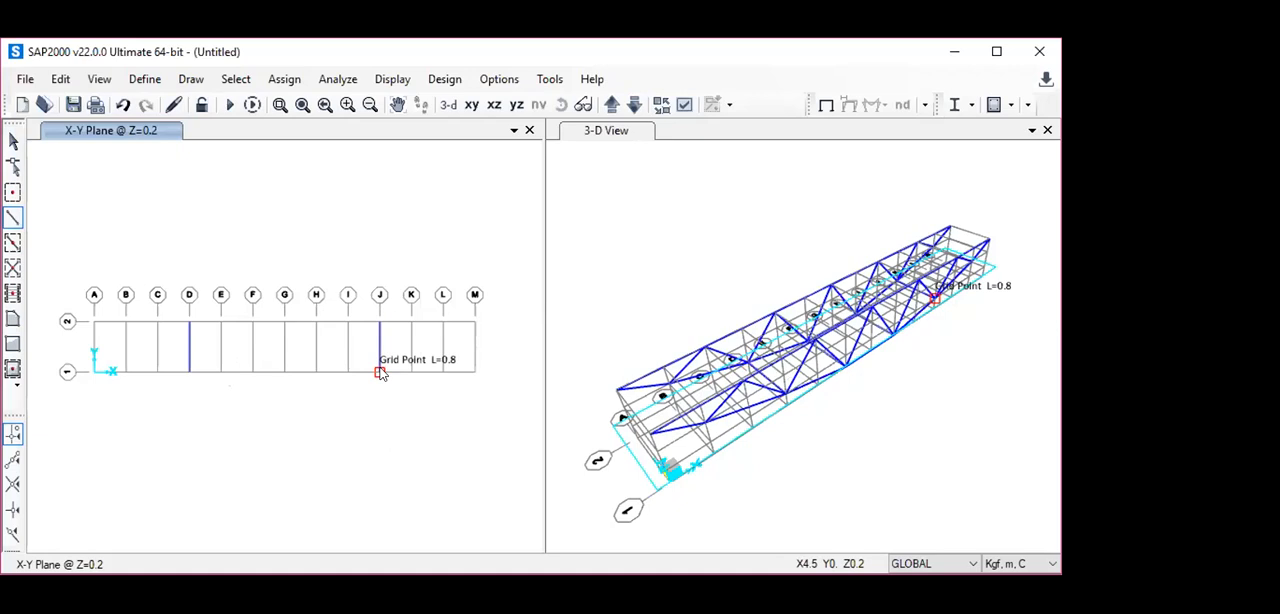
pyautogui.press('Escape')
# - In the X-Y plane at Z=0.5, draw pinned 50x50x4 cross frames between Y=0.8 and Y=0 on grid lines B and L
pyautogui.click(610, 105)
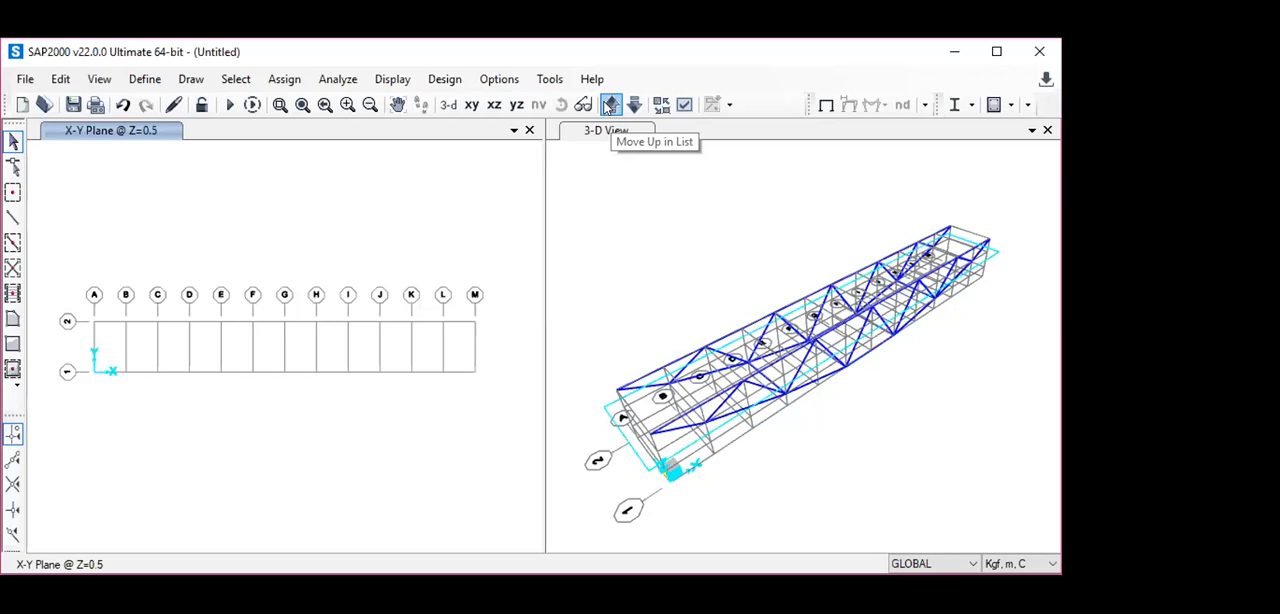
pyautogui.click(13, 216)
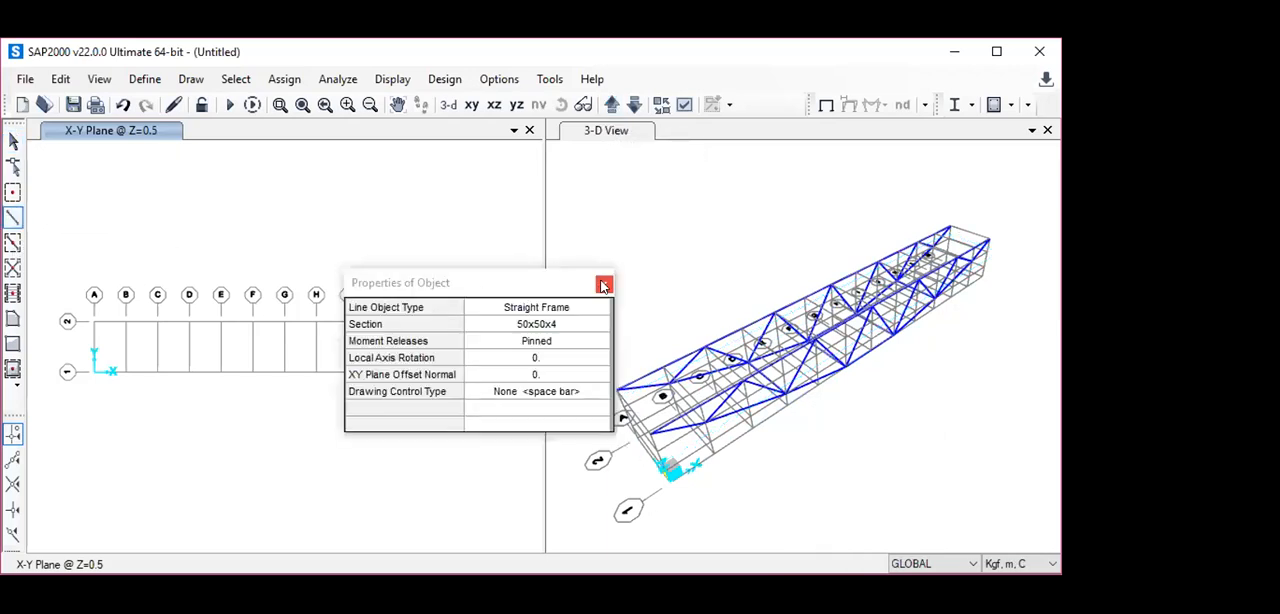
pyautogui.click(603, 286)
pyautogui.click(126, 373)
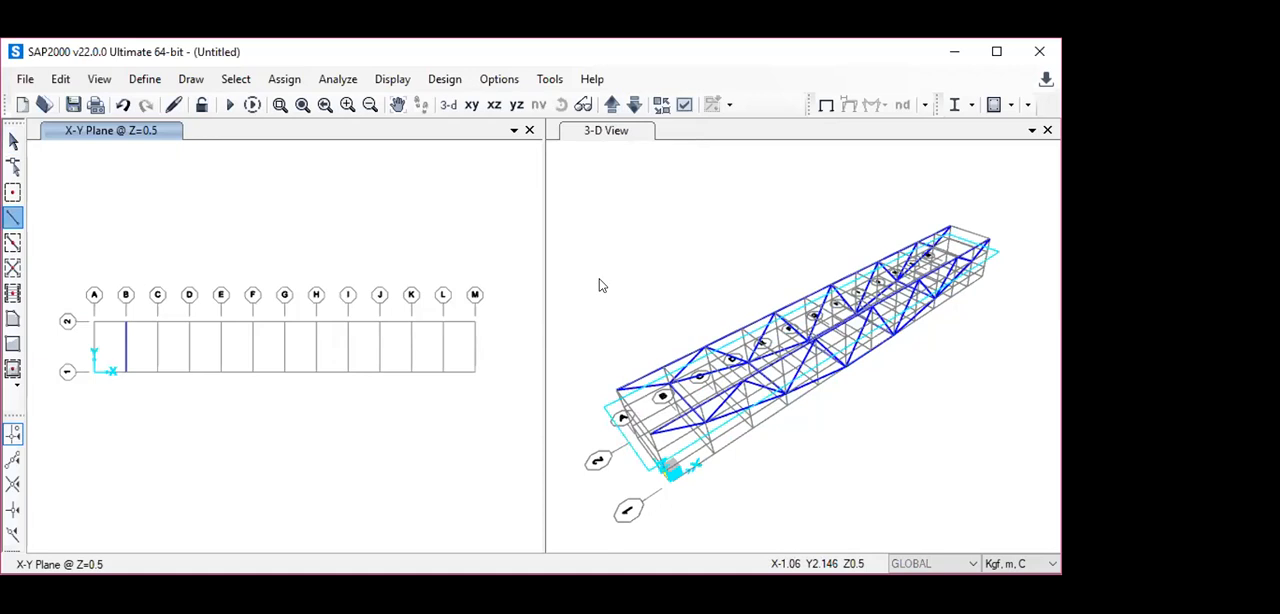
pyautogui.click(443, 322)
pyautogui.click(443, 373)
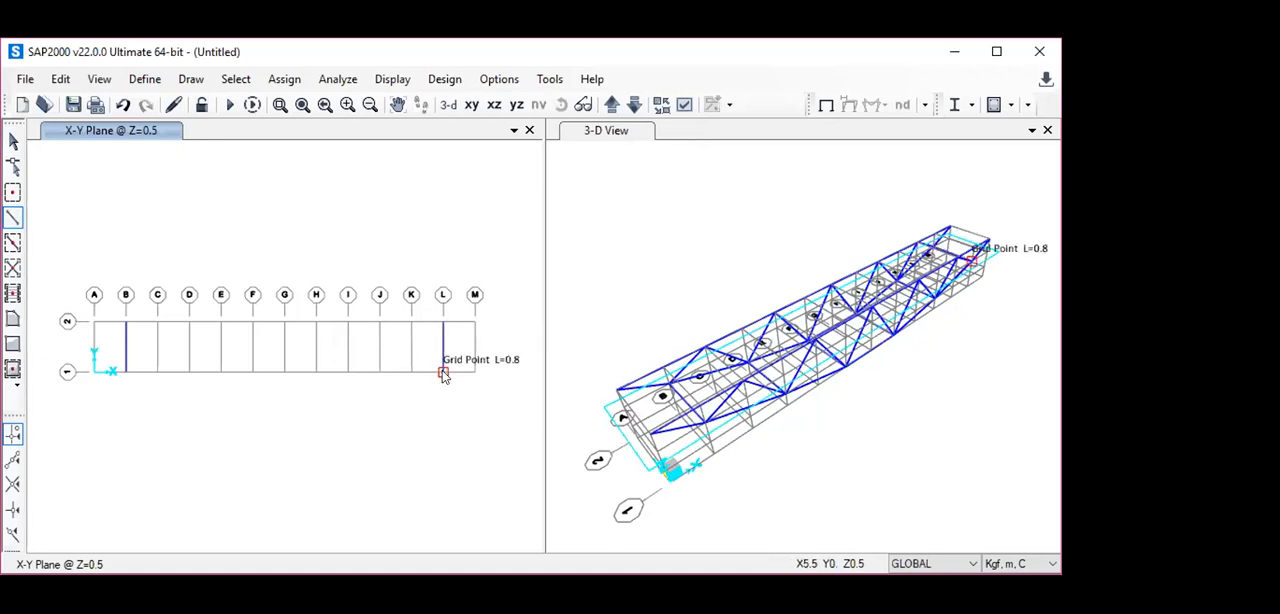
pyautogui.press('Escape')
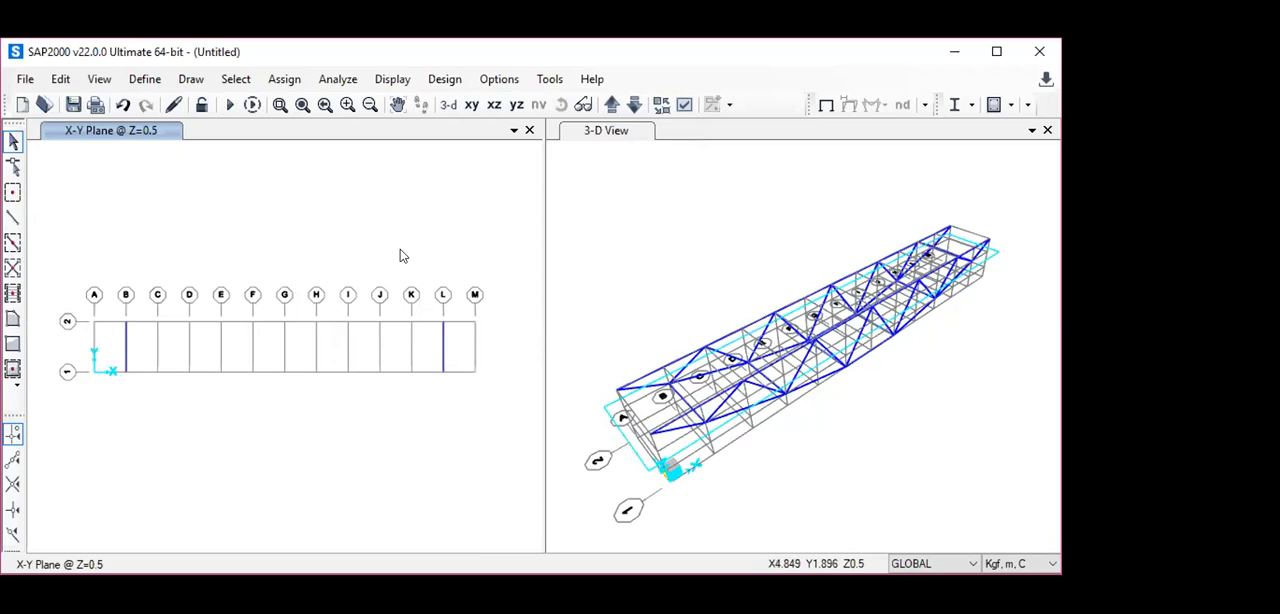
# - In the X-Y plane at Z=0.75, draw cross frames between Y=0.8 and Y=0 on grid lines A and M, and undo the one on M
pyautogui.click(611, 105)
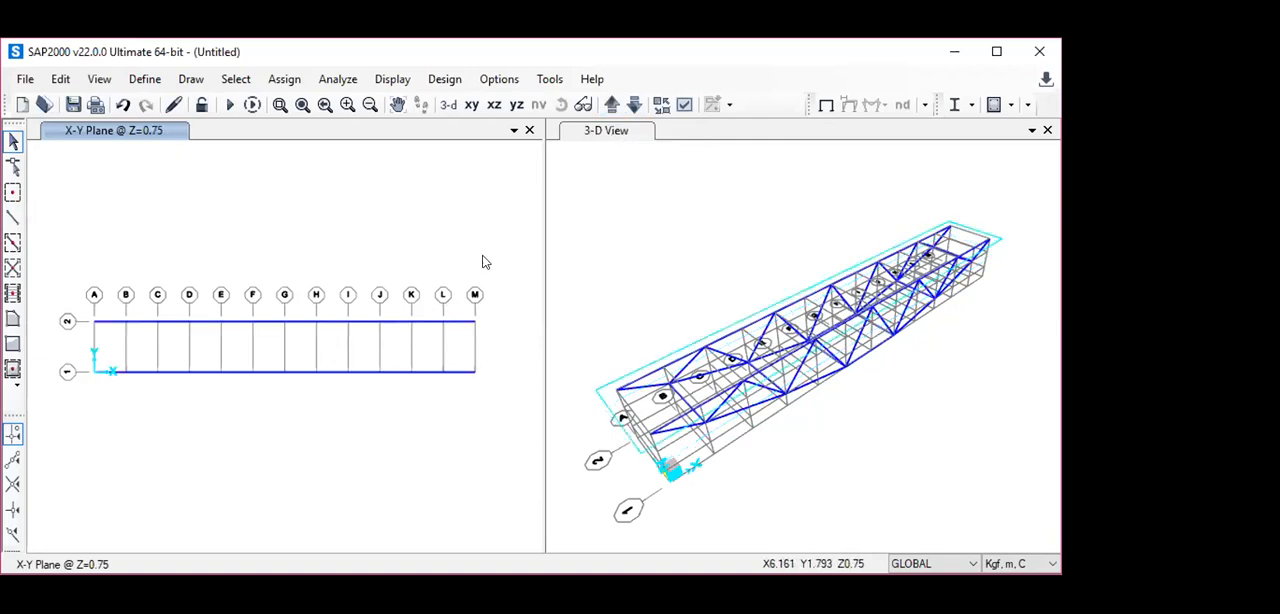
pyautogui.click(13, 194)
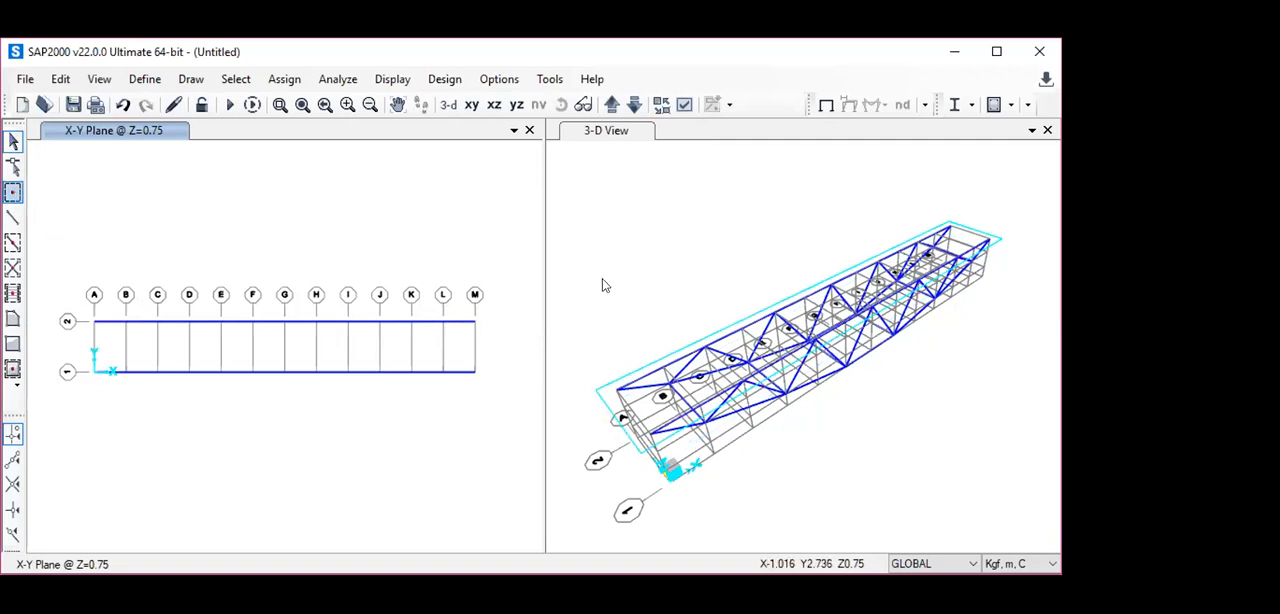
pyautogui.click(13, 218)
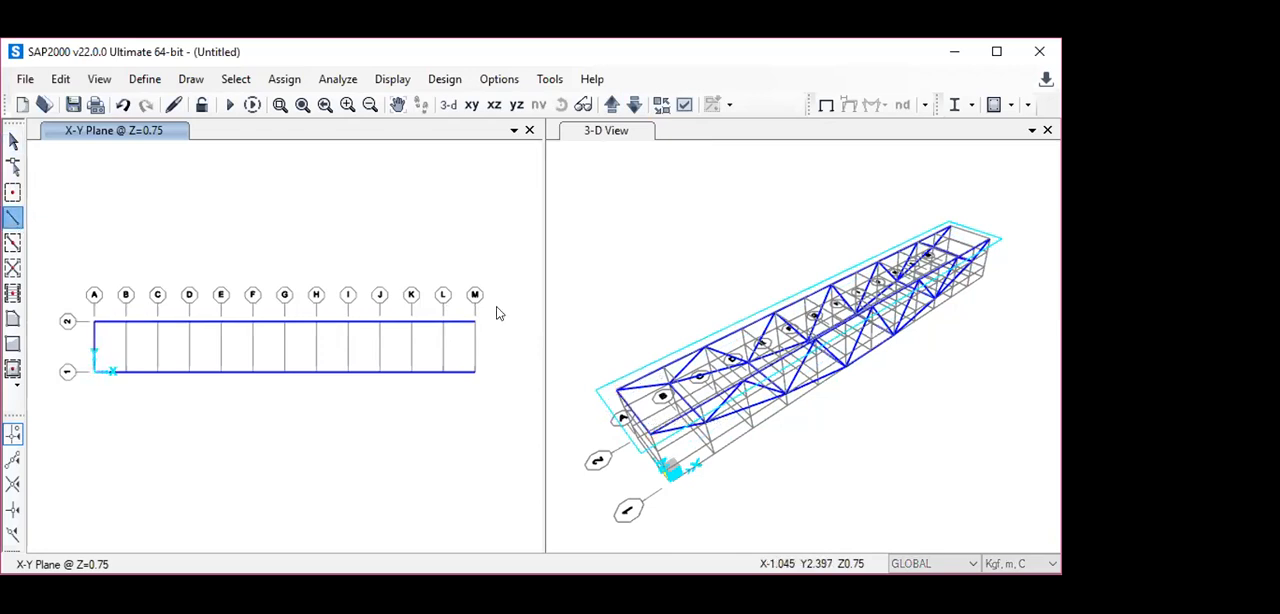
pyautogui.press('Escape')
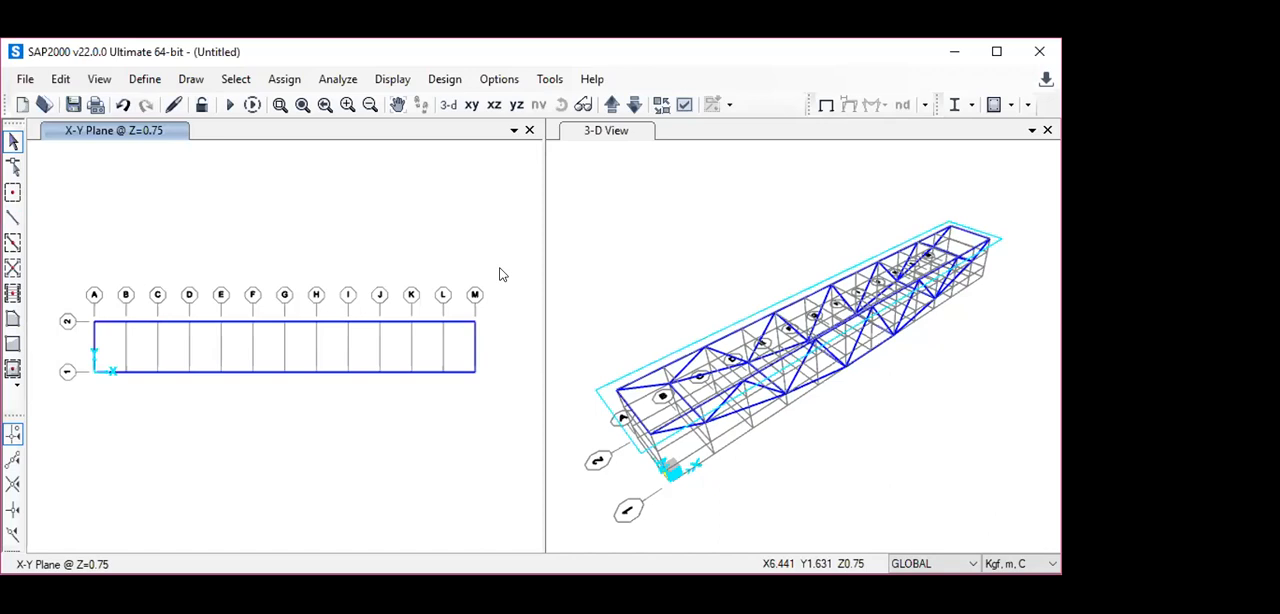
pyautogui.hotkey('ctrl', 'z')
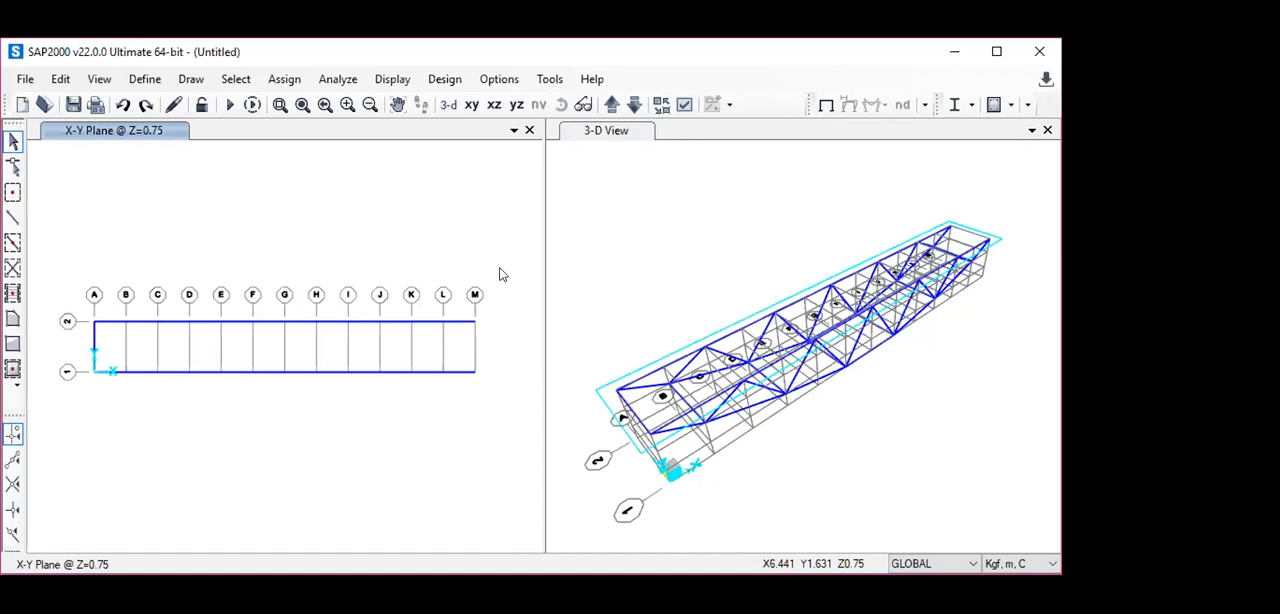
# - Replicate the Z=0.75 cross frame on grid line A linearly 6 times with increments dx 1 m and dy 0
pyautogui.click(94, 344)
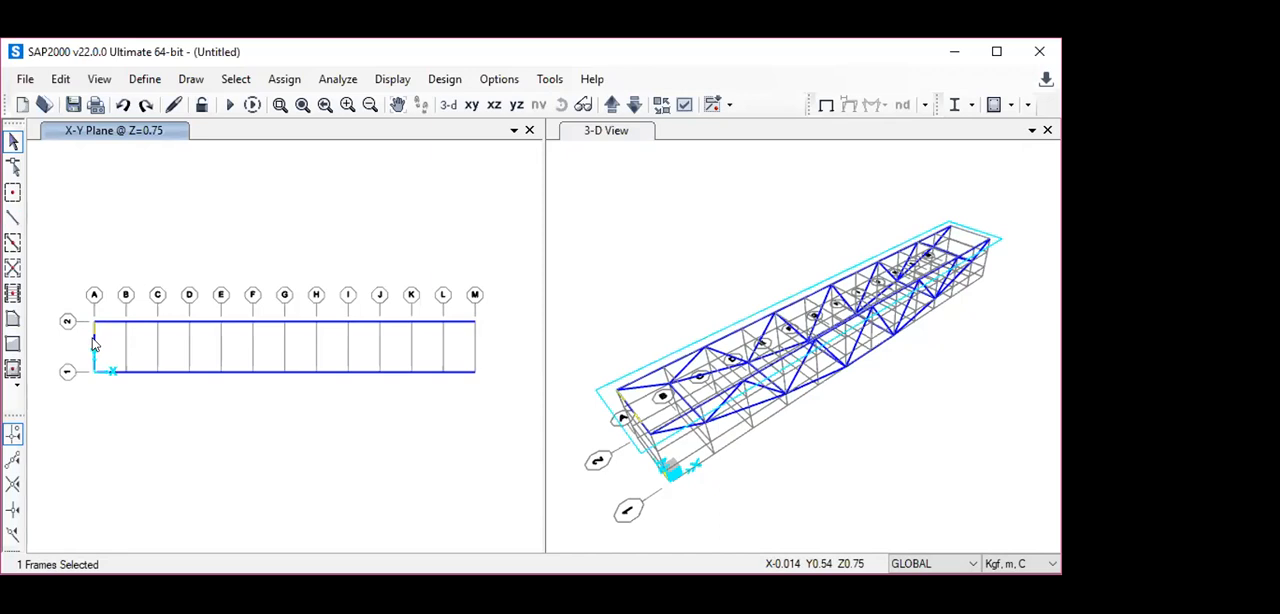
pyautogui.click(60, 79)
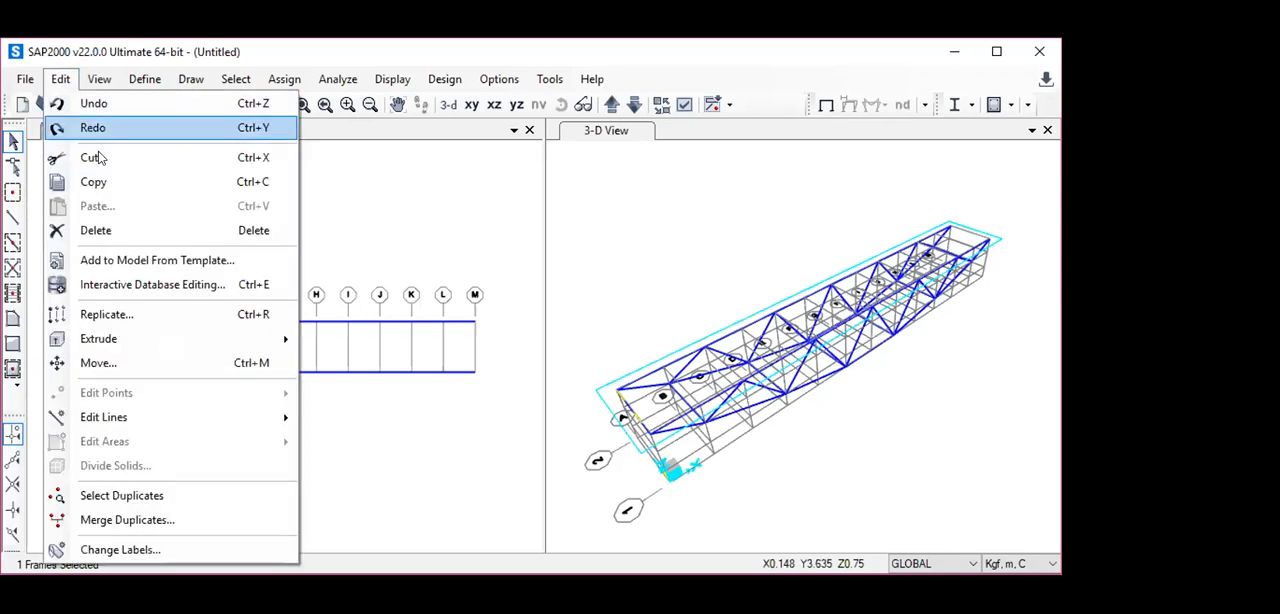
pyautogui.click(97, 314)
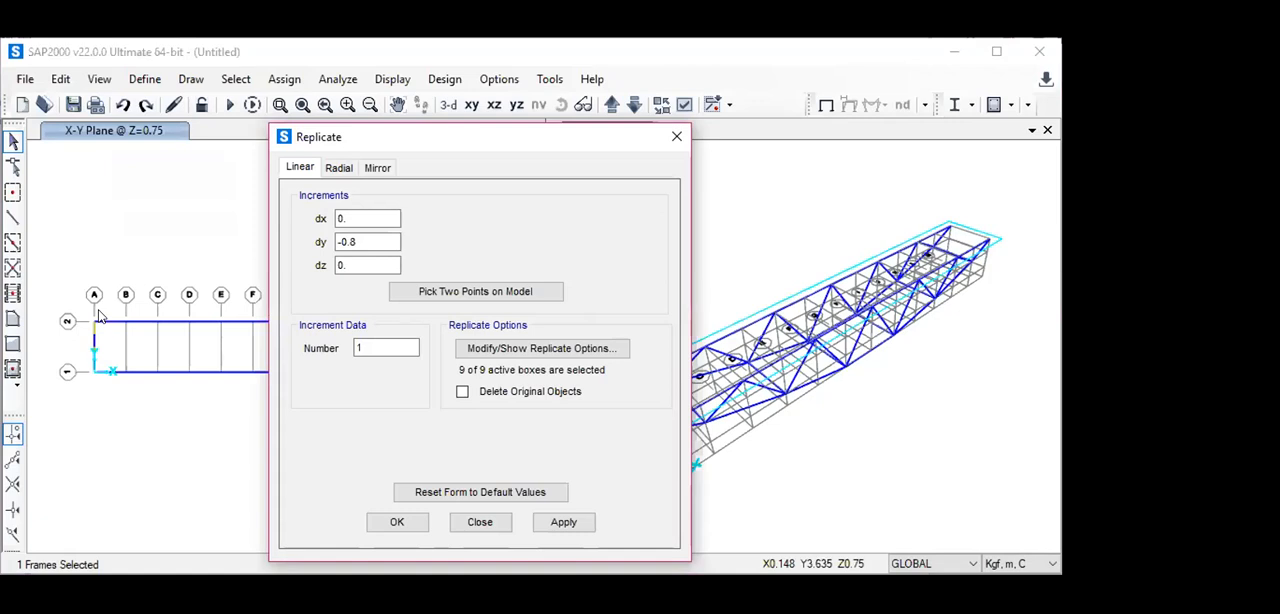
pyautogui.click(365, 241)
pyautogui.press('BackSpace')
pyautogui.press('BackSpace')
pyautogui.press('BackSpace')
pyautogui.press('BackSpace')
pyautogui.write('0')
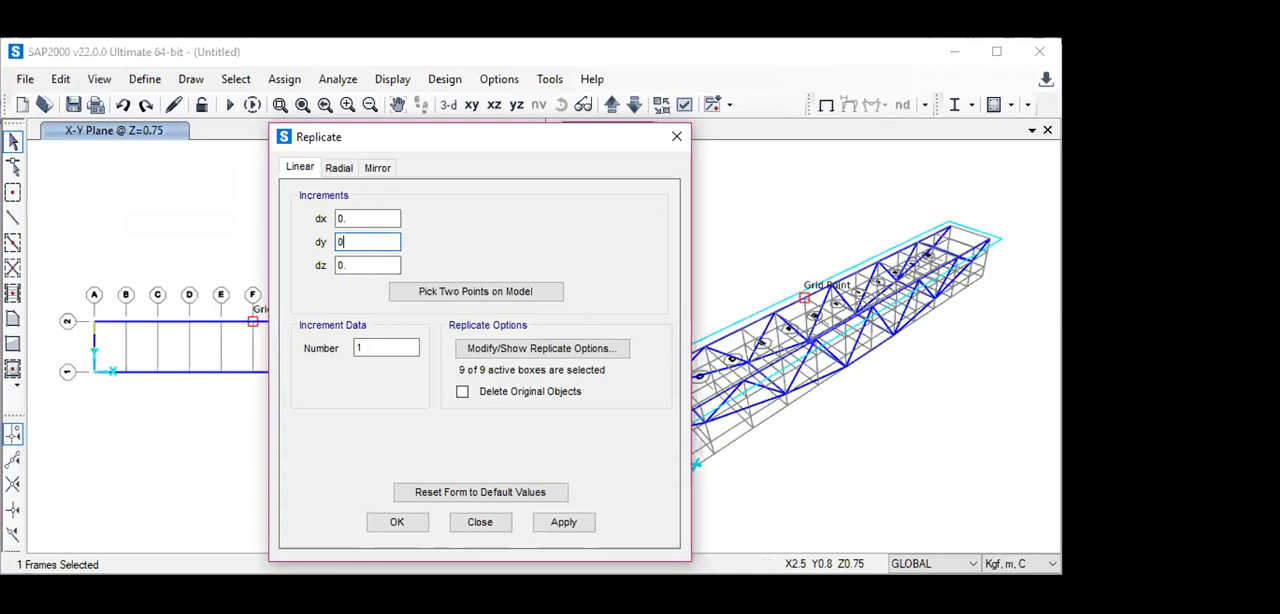
pyautogui.click(344, 217)
pyautogui.press('BackSpace')
pyautogui.write('1')
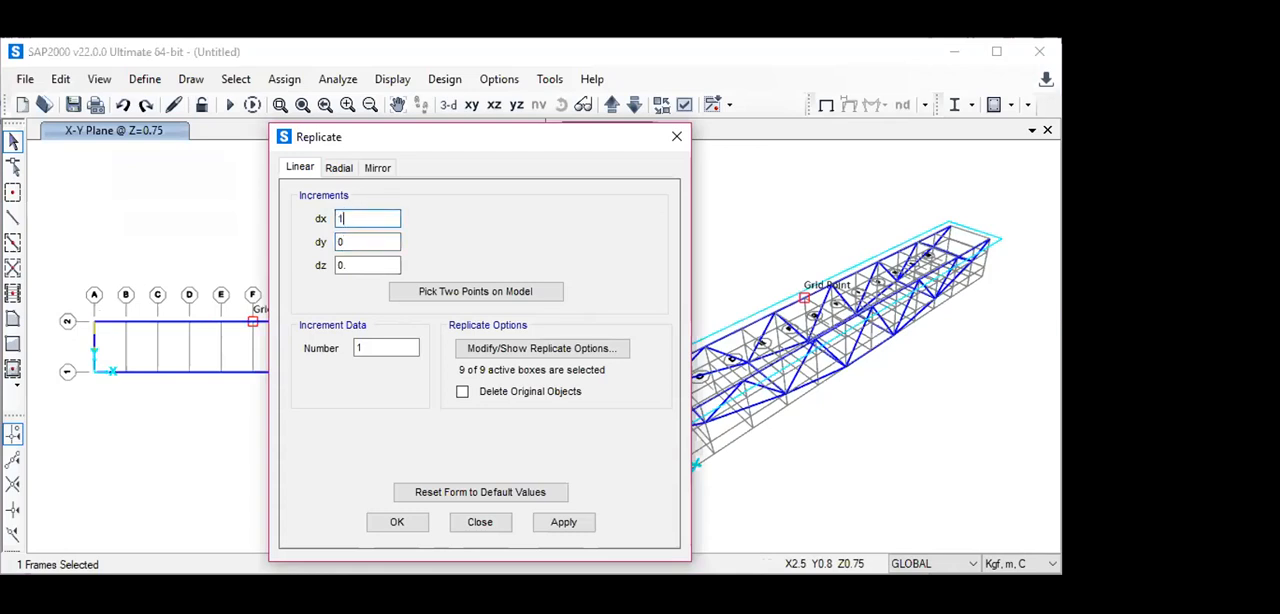
pyautogui.click(360, 347)
pyautogui.press('BackSpace')
pyautogui.write('6')
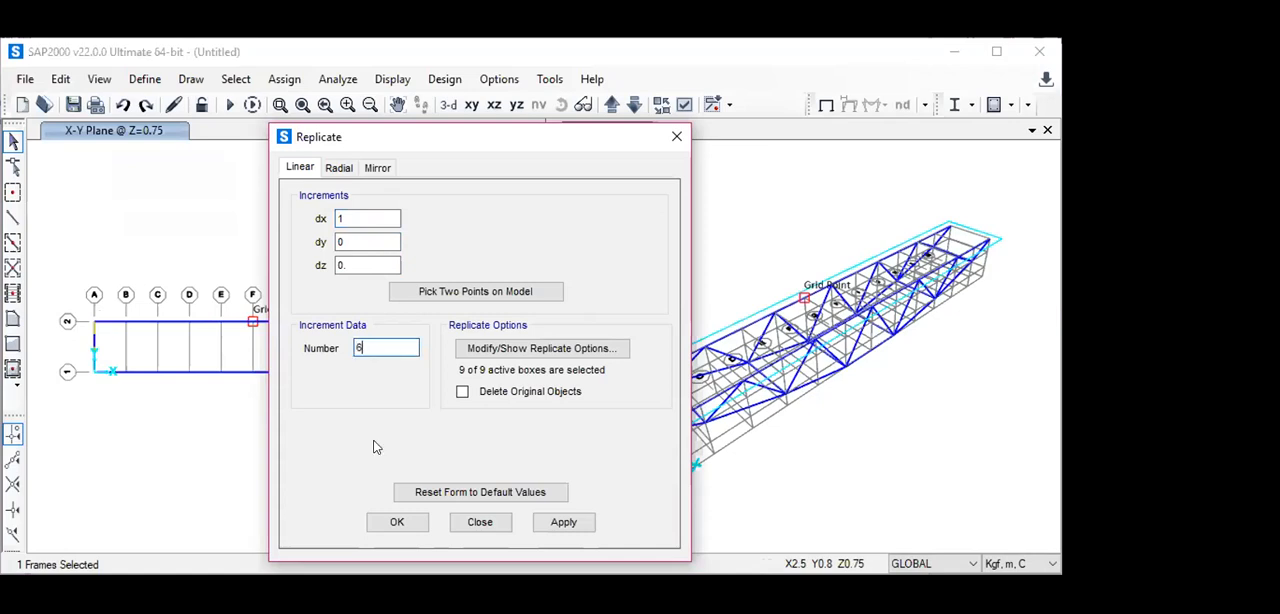
pyautogui.click(397, 522)
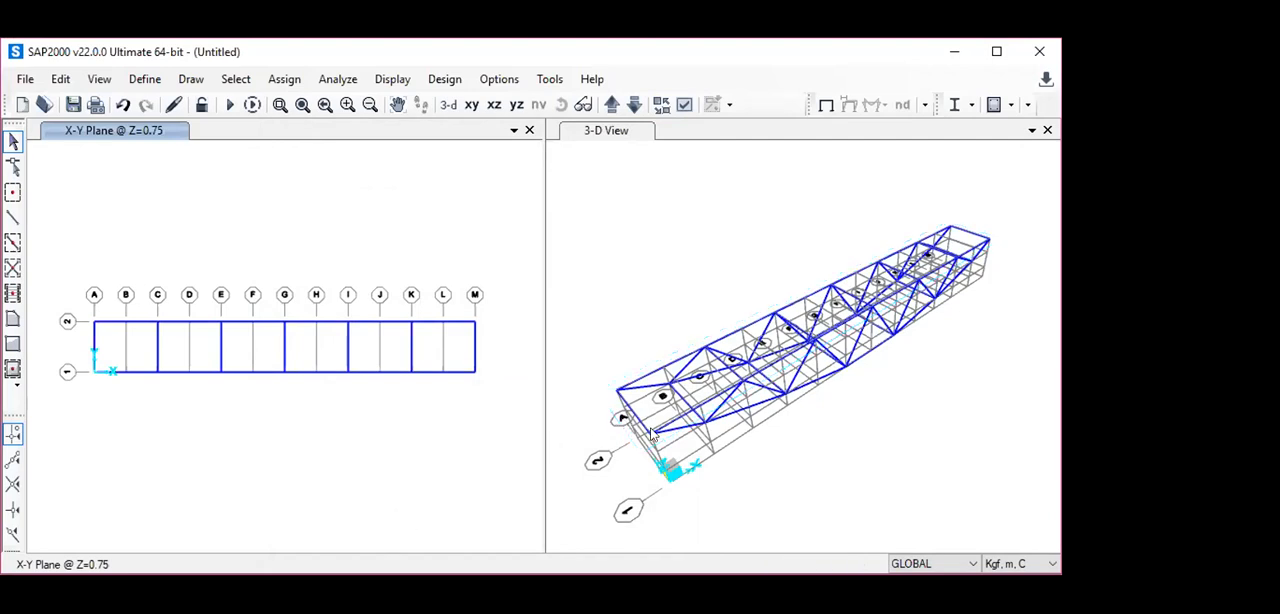
# - Assign pinned restraints with translations 1, 2 and 3 fixed to the two grid line A joints at Y=0.8 and Y=0 in the Z=0.75 plane
pyautogui.click(866, 462)
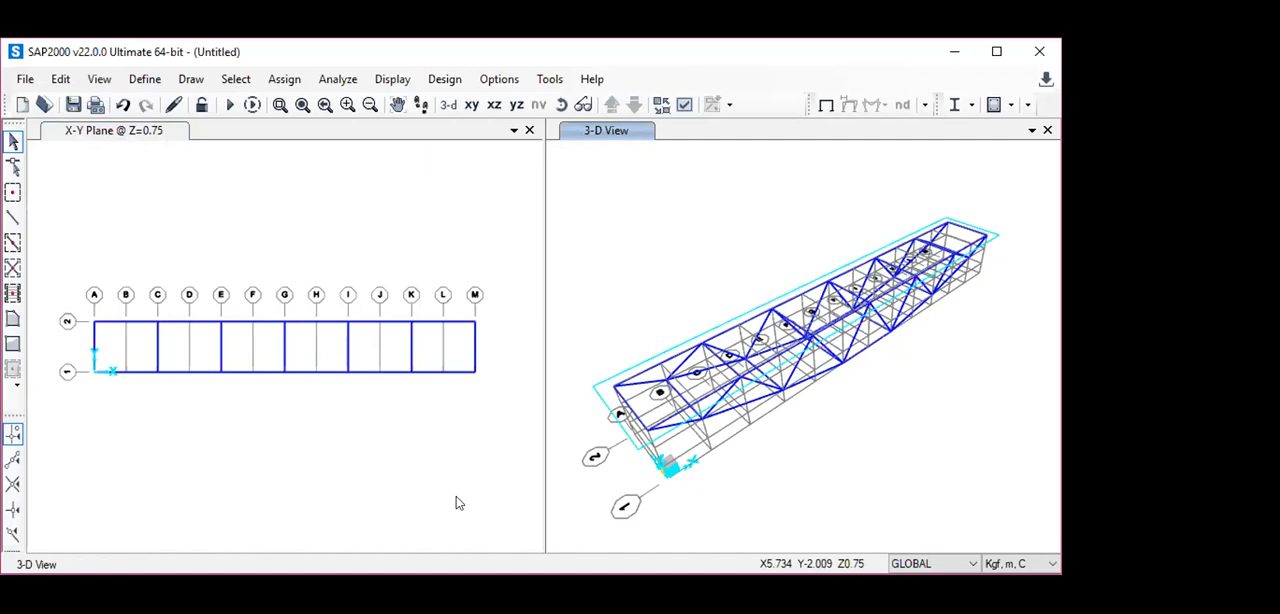
pyautogui.click(94, 321)
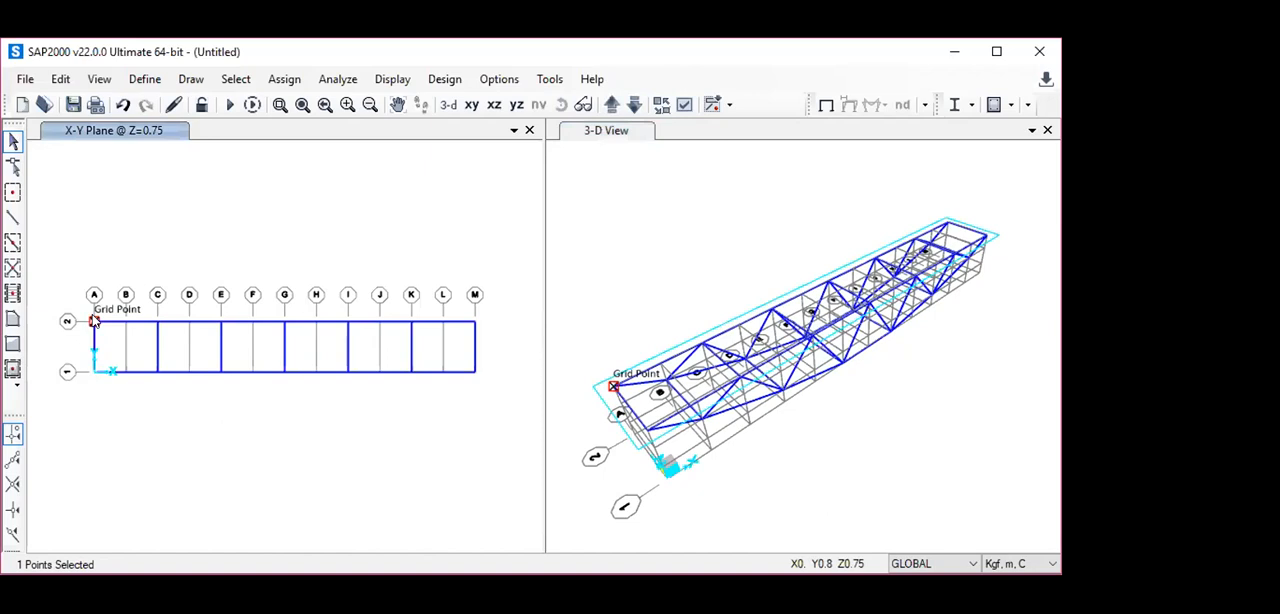
pyautogui.click(94, 371)
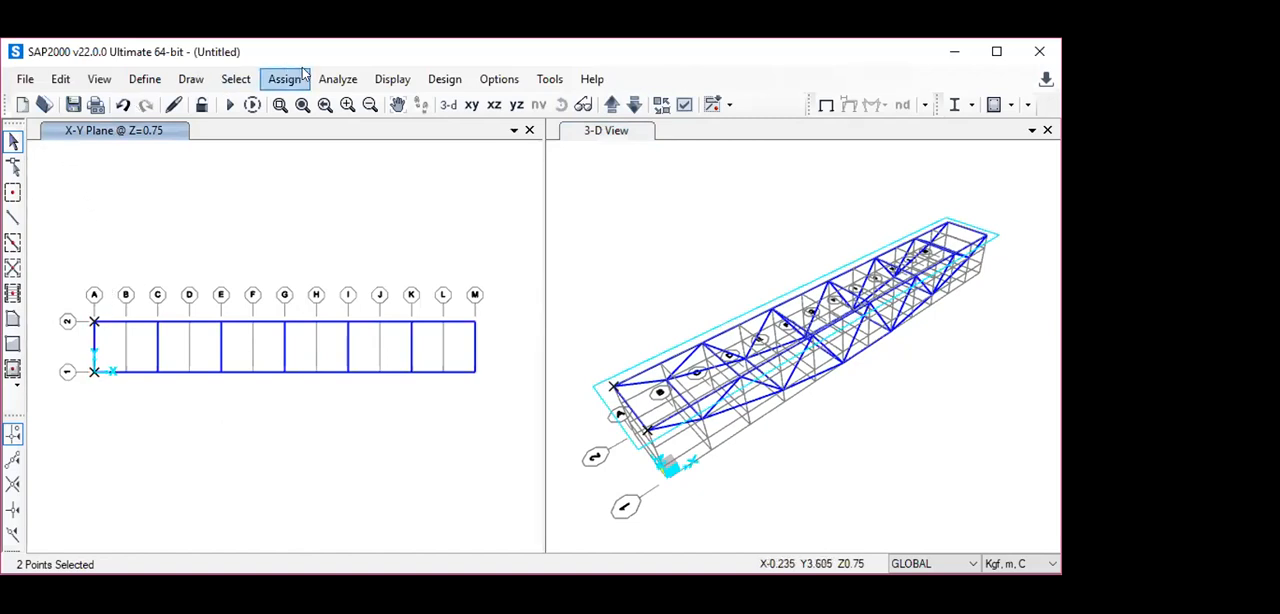
pyautogui.click(446, 82)
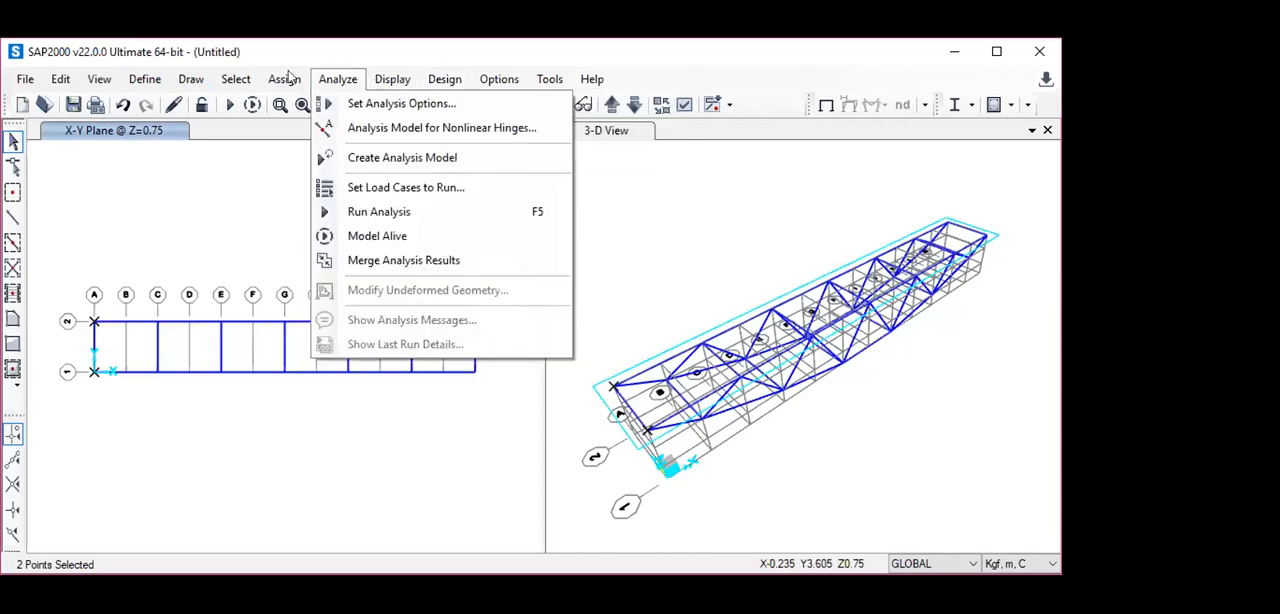
pyautogui.click(286, 79)
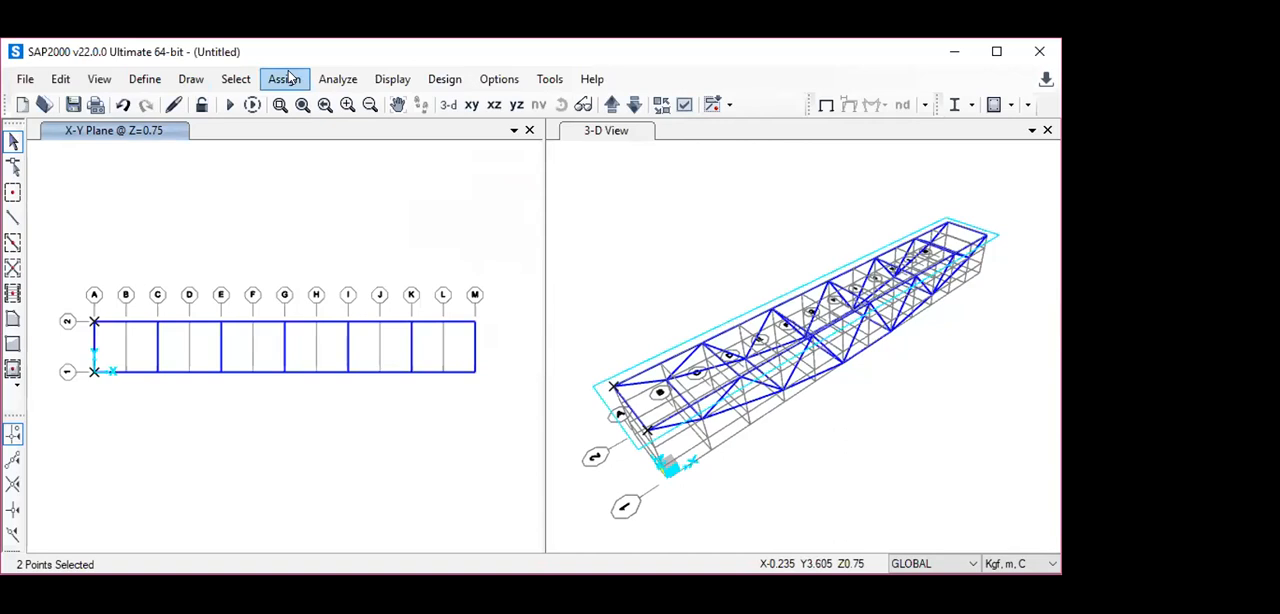
pyautogui.click(286, 78)
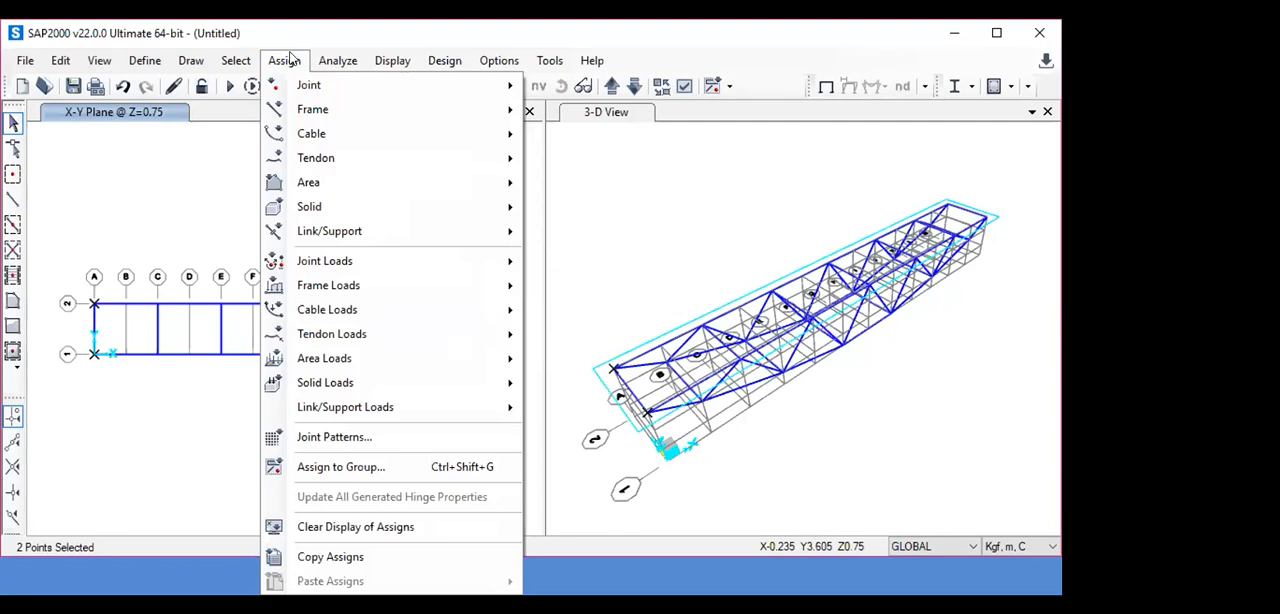
pyautogui.moveTo(302, 90)
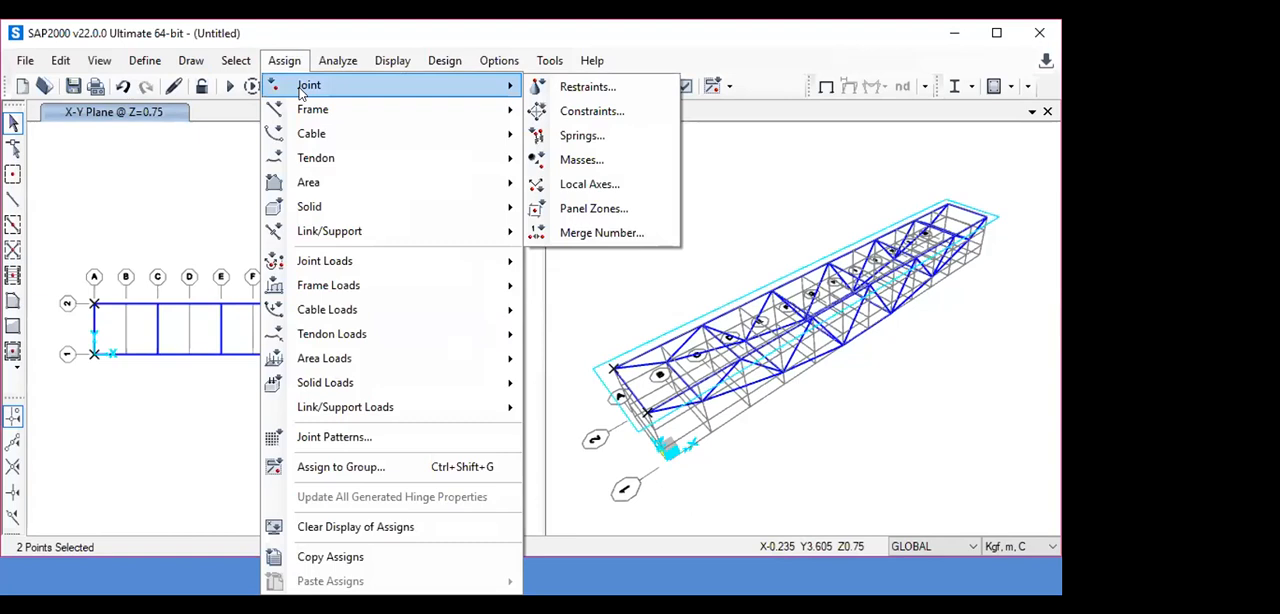
pyautogui.click(615, 90)
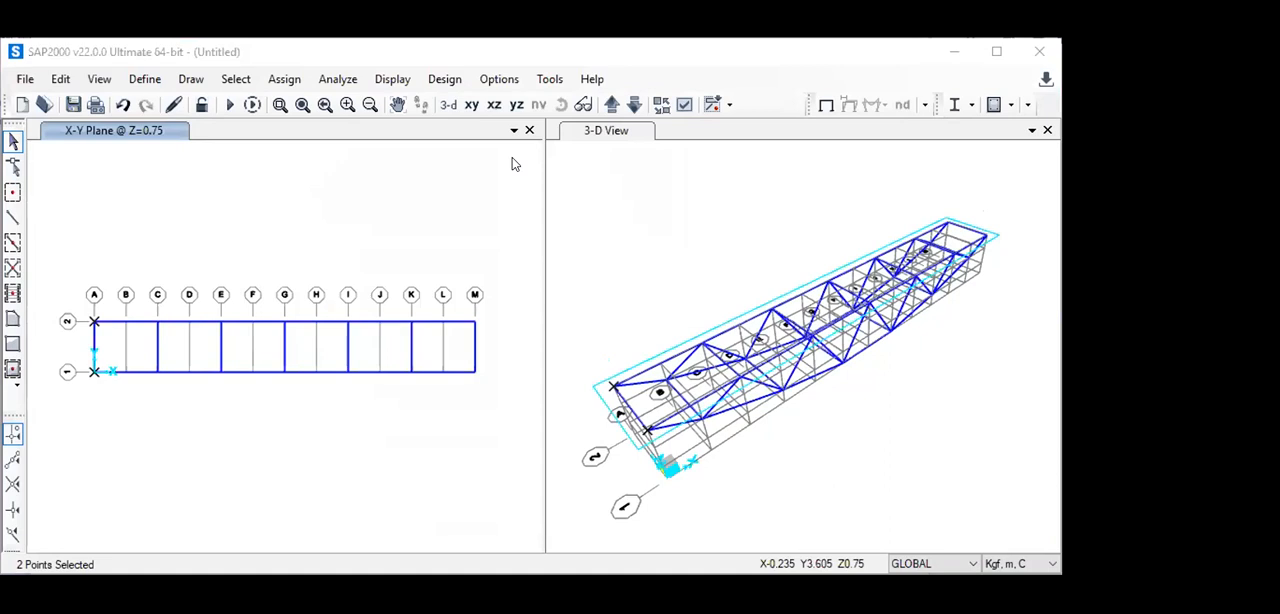
pyautogui.click(422, 209)
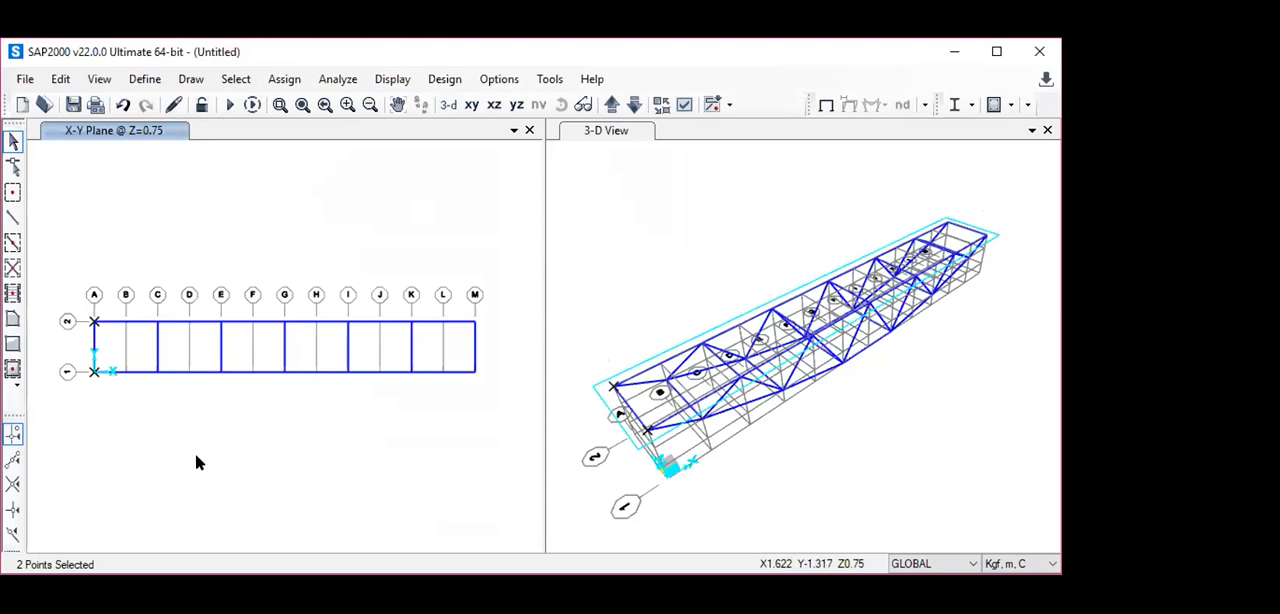
pyautogui.click(231, 106)
pyautogui.click(290, 80)
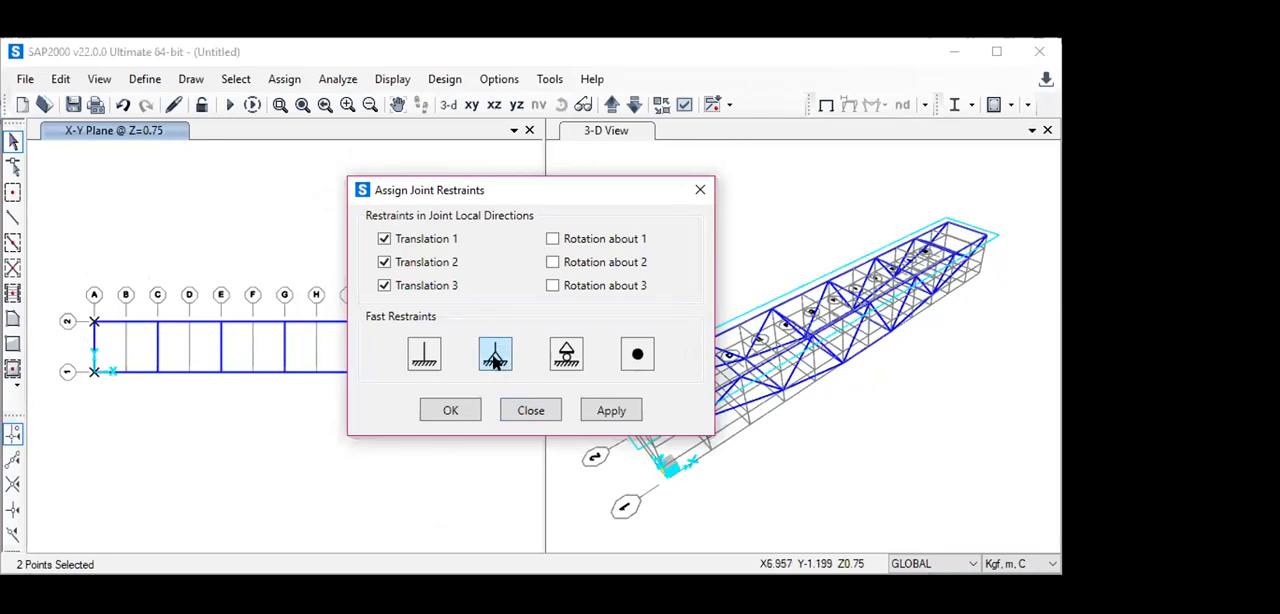
pyautogui.click(449, 411)
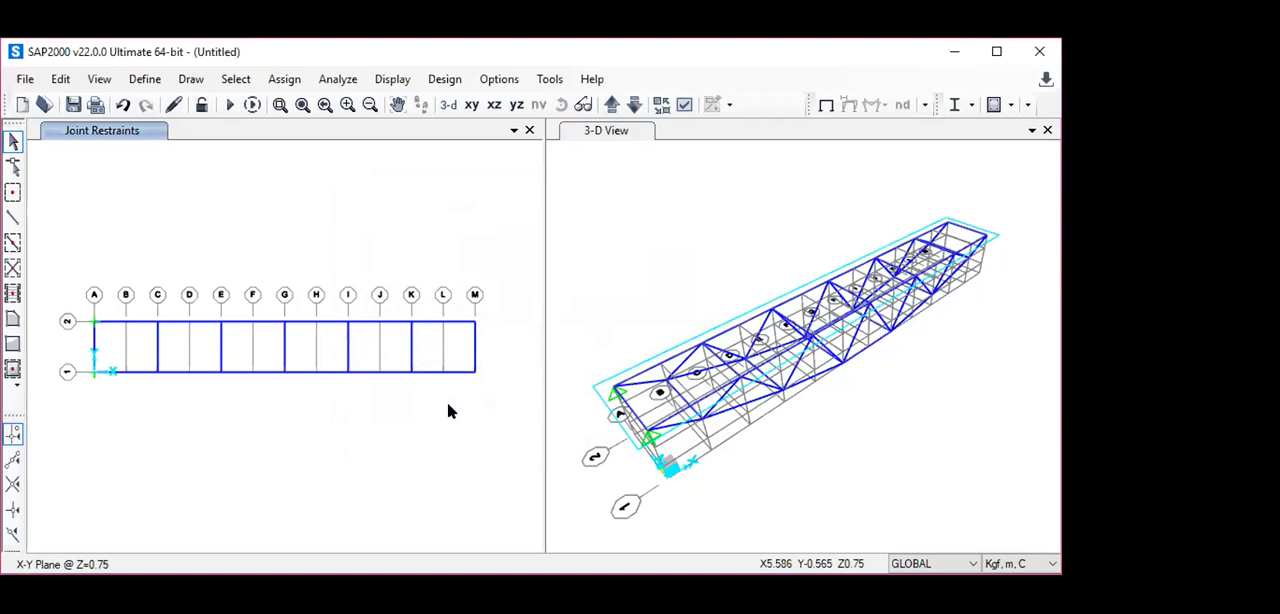
# - Assign roller restraints with only translation 3 fixed to the two grid line M joints at Y=0.8 and Y=0 in the Z=0.75 plane
pyautogui.click(475, 322)
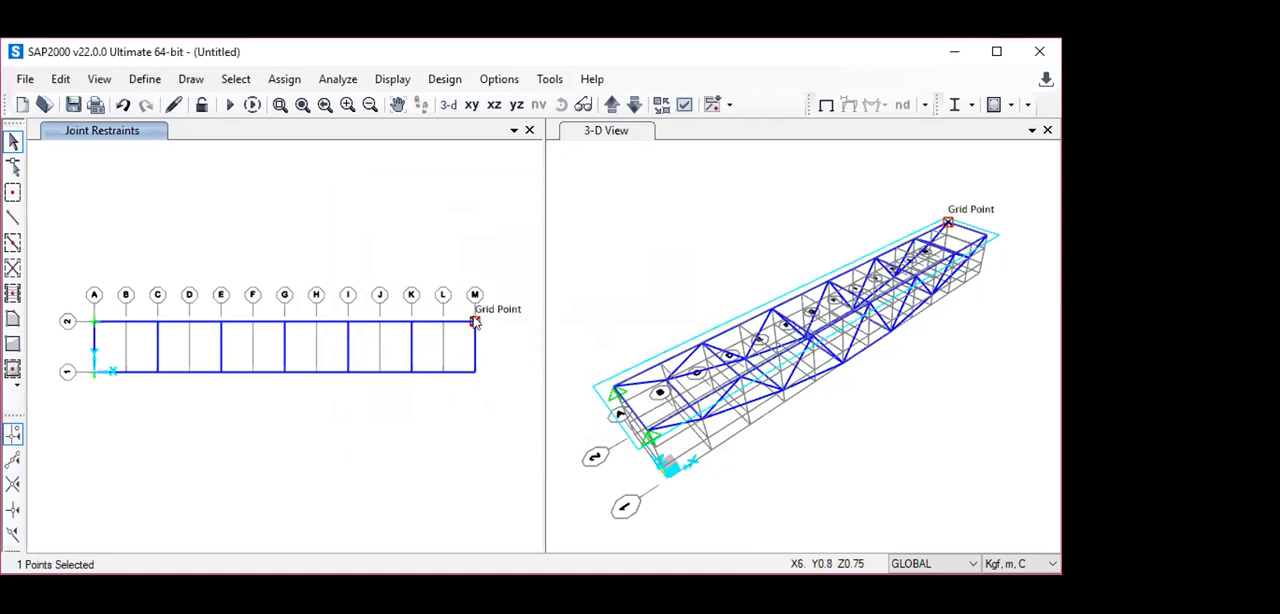
pyautogui.click(474, 373)
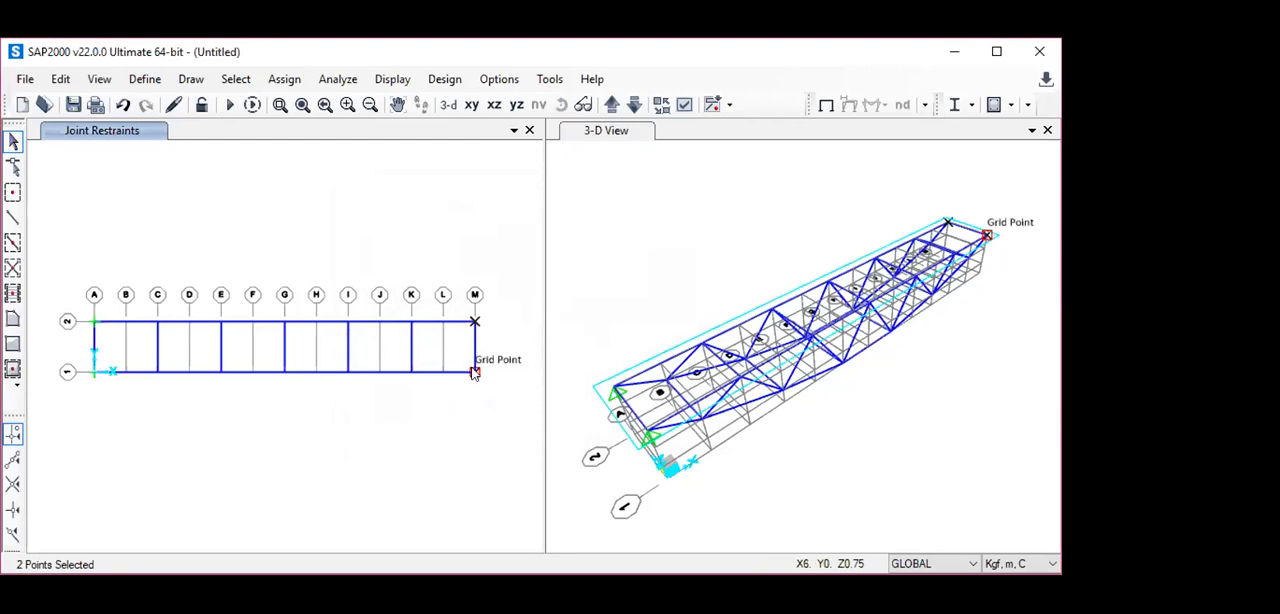
pyautogui.click(280, 80)
pyautogui.moveTo(310, 103)
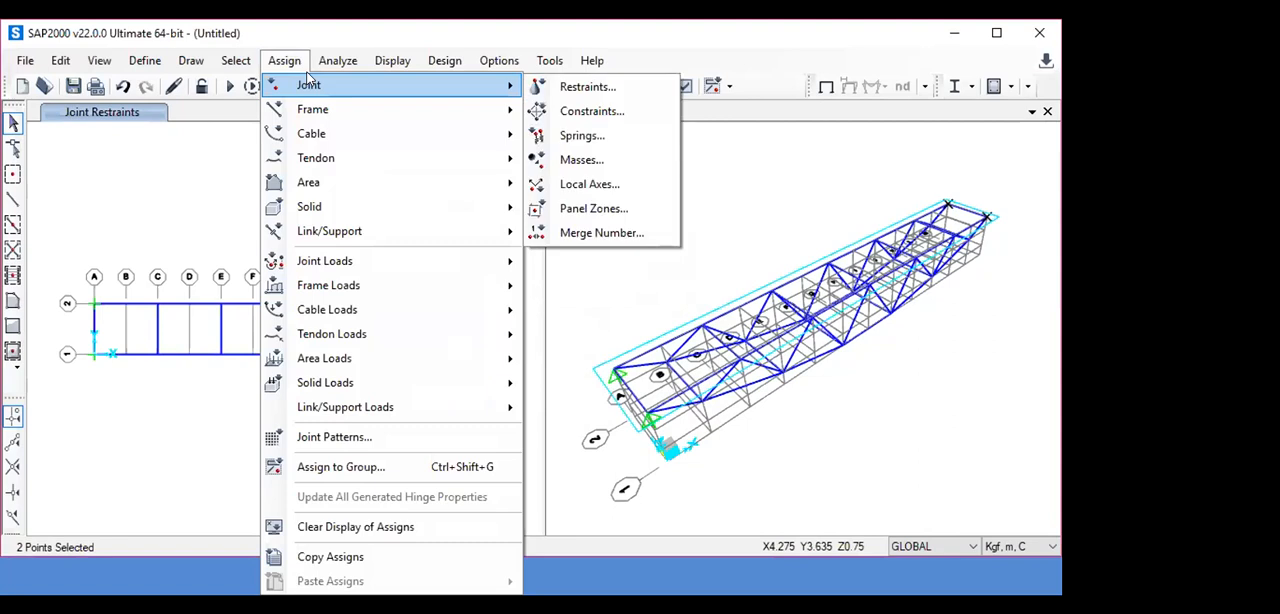
pyautogui.click(580, 90)
pyautogui.click(568, 338)
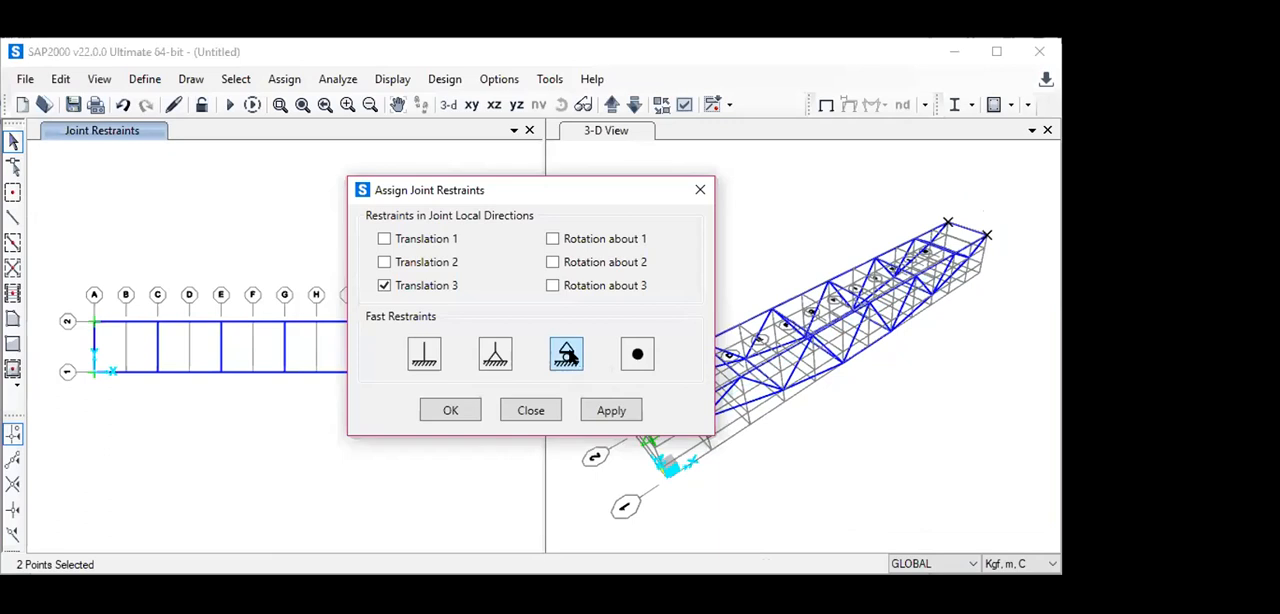
pyautogui.click(452, 412)
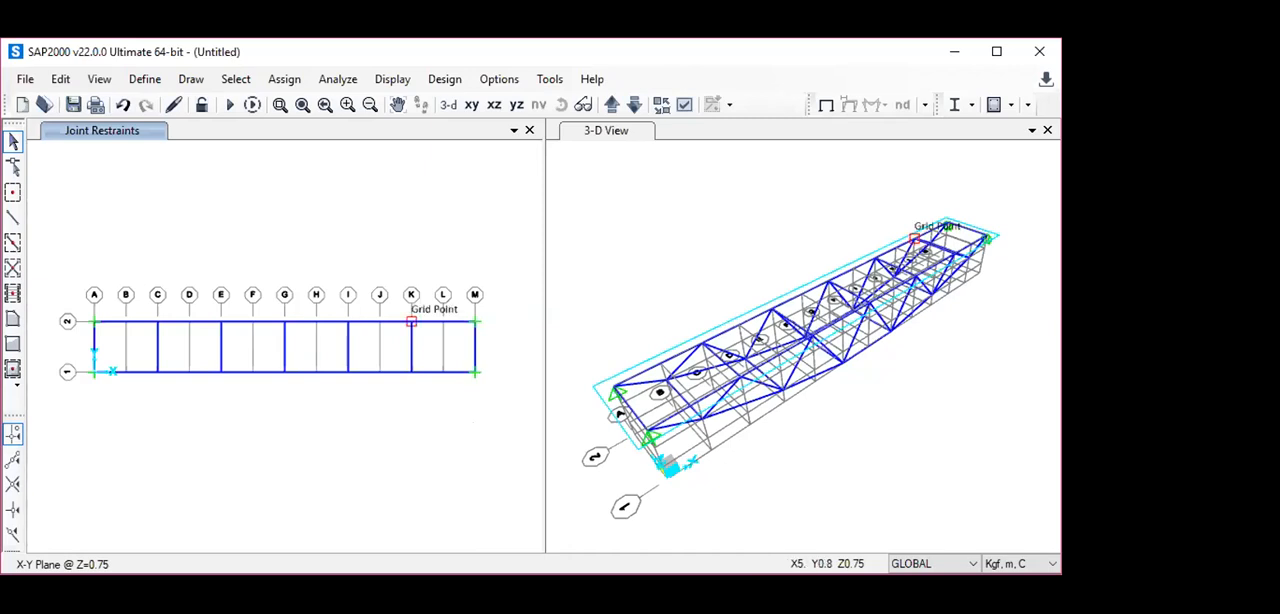
# - Open the load pattern definitions and enter LIVE as the name for a new load pattern
pyautogui.click(142, 84)
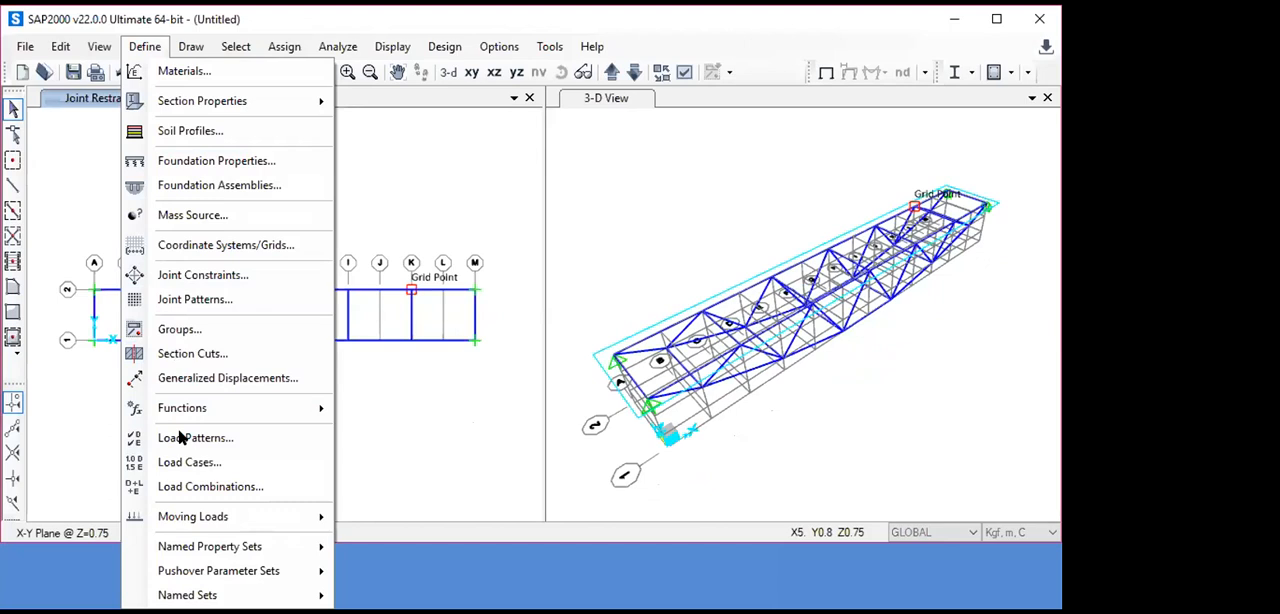
pyautogui.click(195, 437)
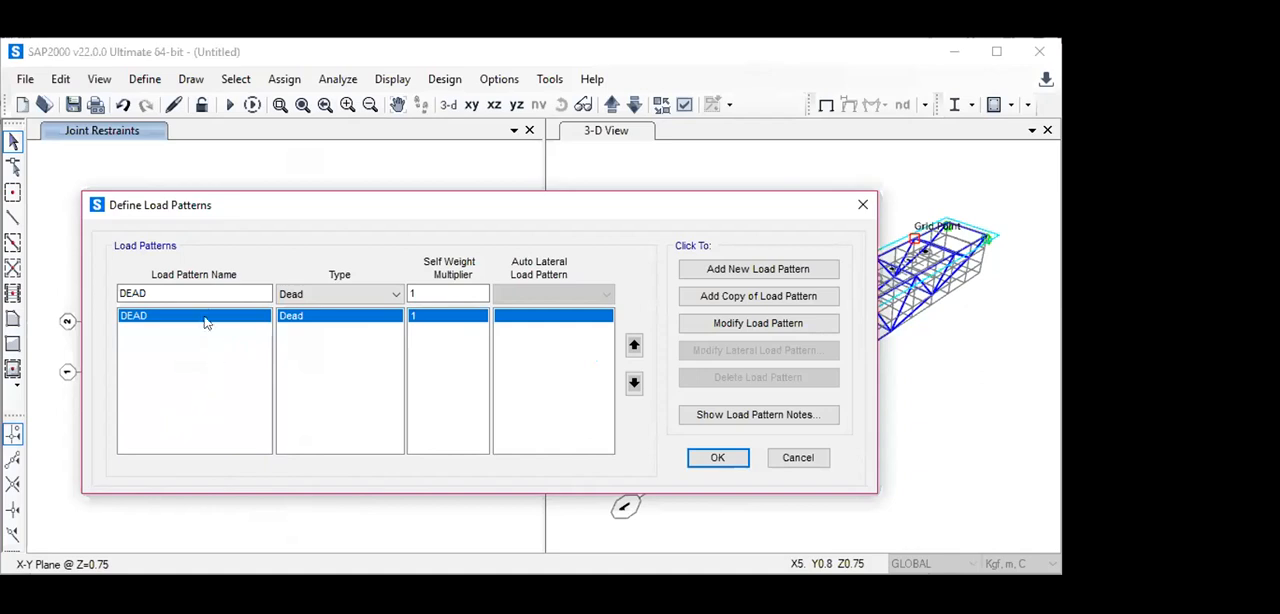
pyautogui.click(188, 285)
pyautogui.press('BackSpace')
pyautogui.press('BackSpace')
pyautogui.press('BackSpace')
pyautogui.press('BackSpace')
pyautogui.write('LIFE')
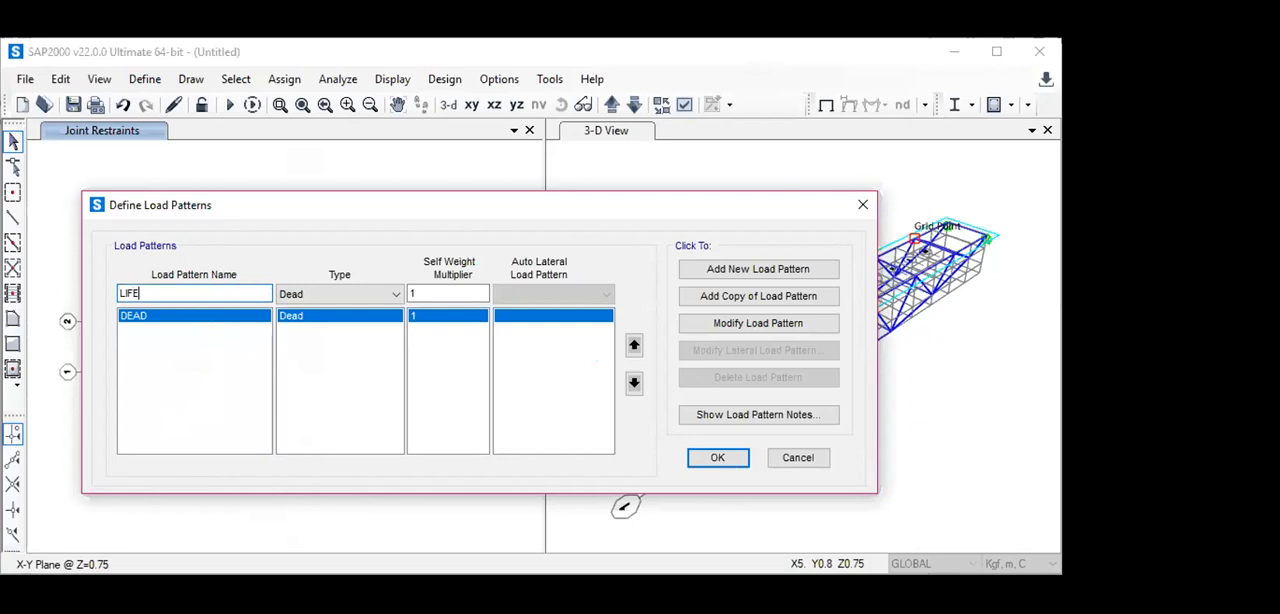
pyautogui.press('BackSpace')
pyautogui.press('BackSpace')
pyautogui.press('BackSpace')
pyautogui.write('ive')
pyautogui.press('BackSpace')
pyautogui.press('BackSpace')
pyautogui.press('BackSpace')
pyautogui.write('IVE')
# - Set the LIVE load pattern's type to Live and add it to the model's load patterns
pyautogui.click(397, 294)
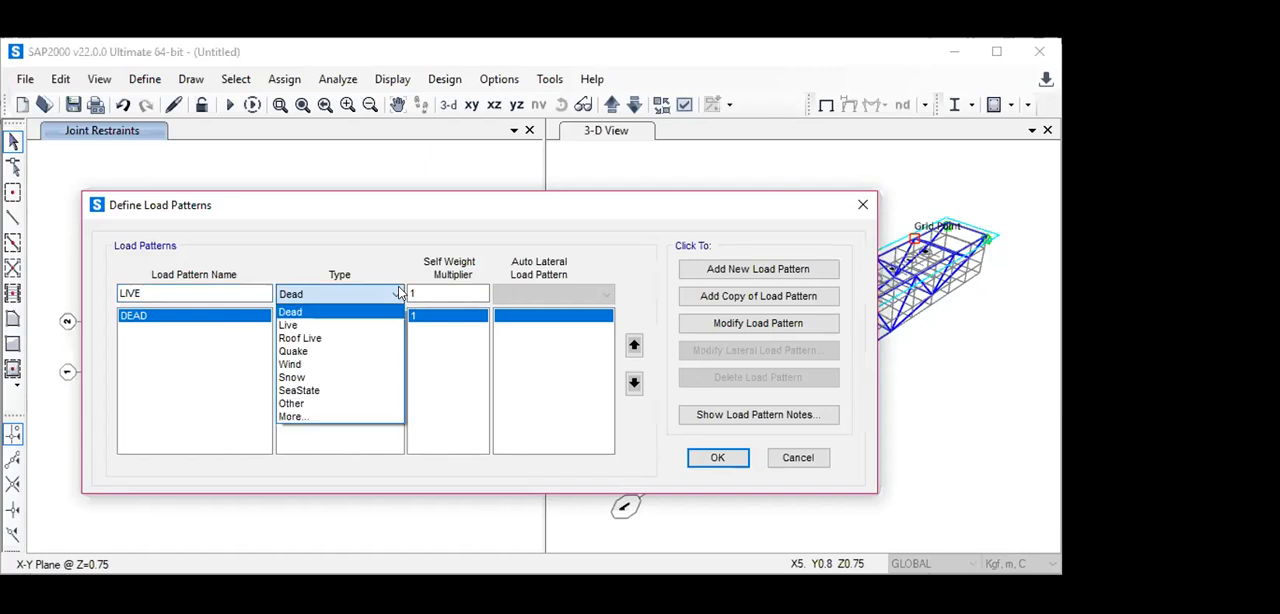
pyautogui.click(340, 326)
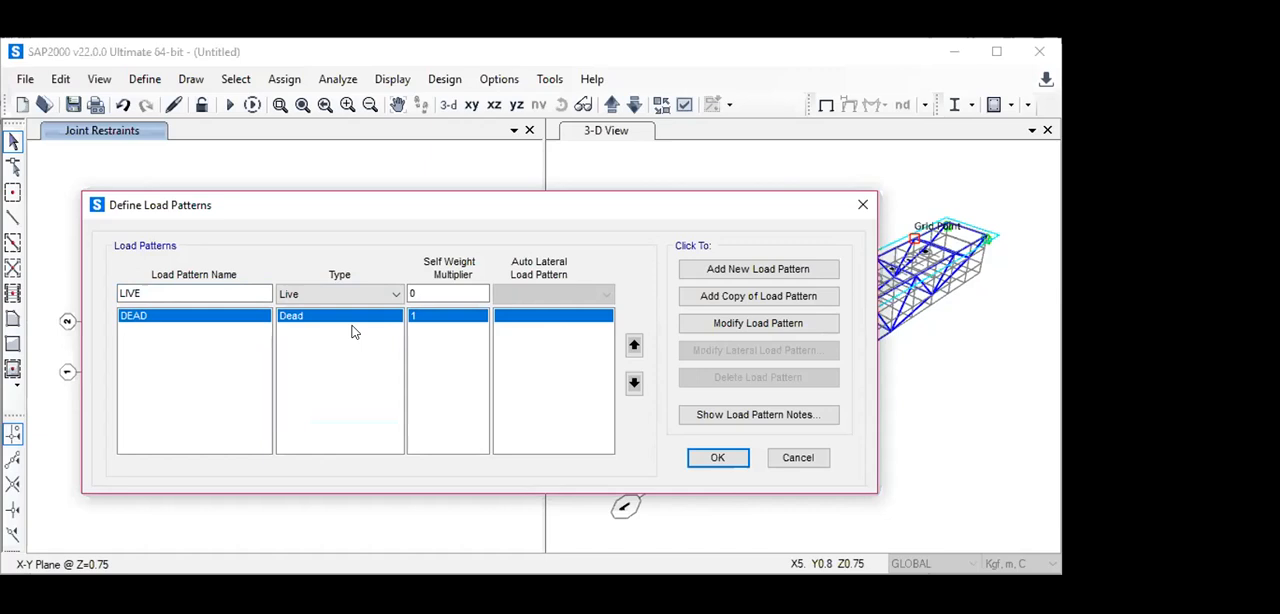
pyautogui.click(775, 272)
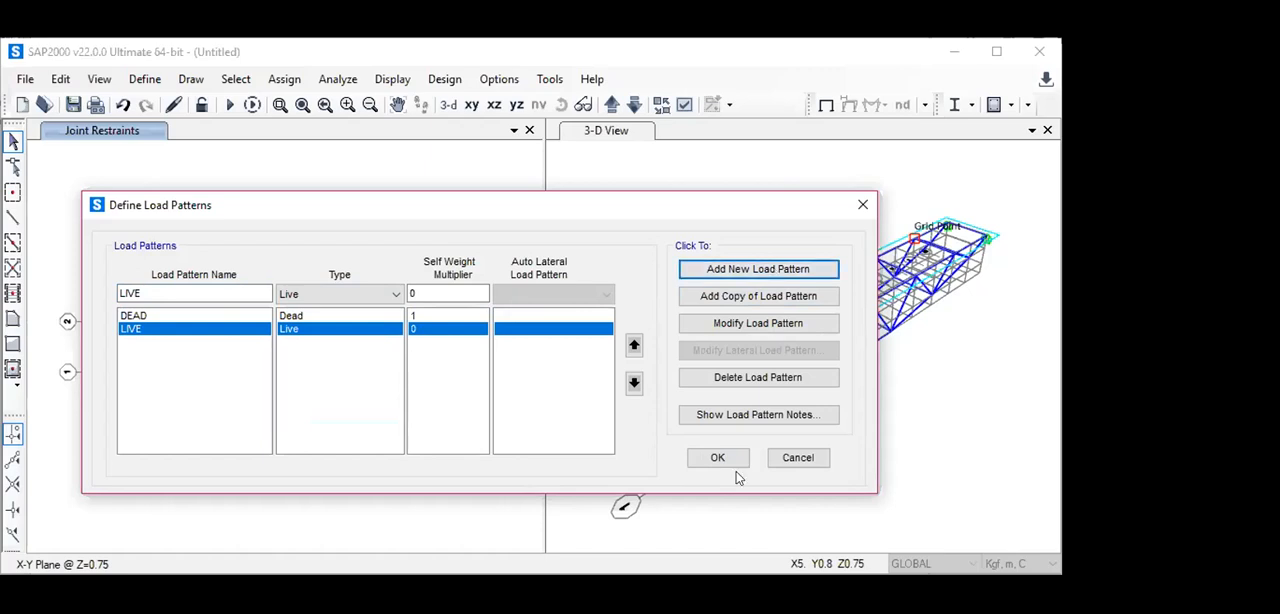
pyautogui.click(714, 457)
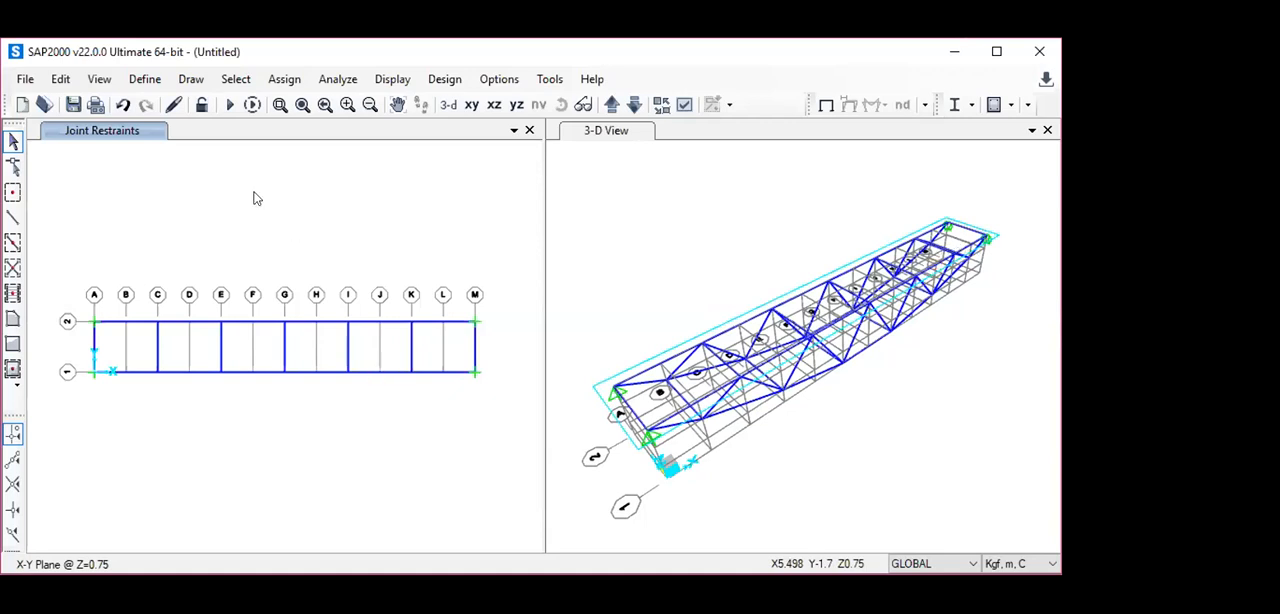
pyautogui.click(144, 83)
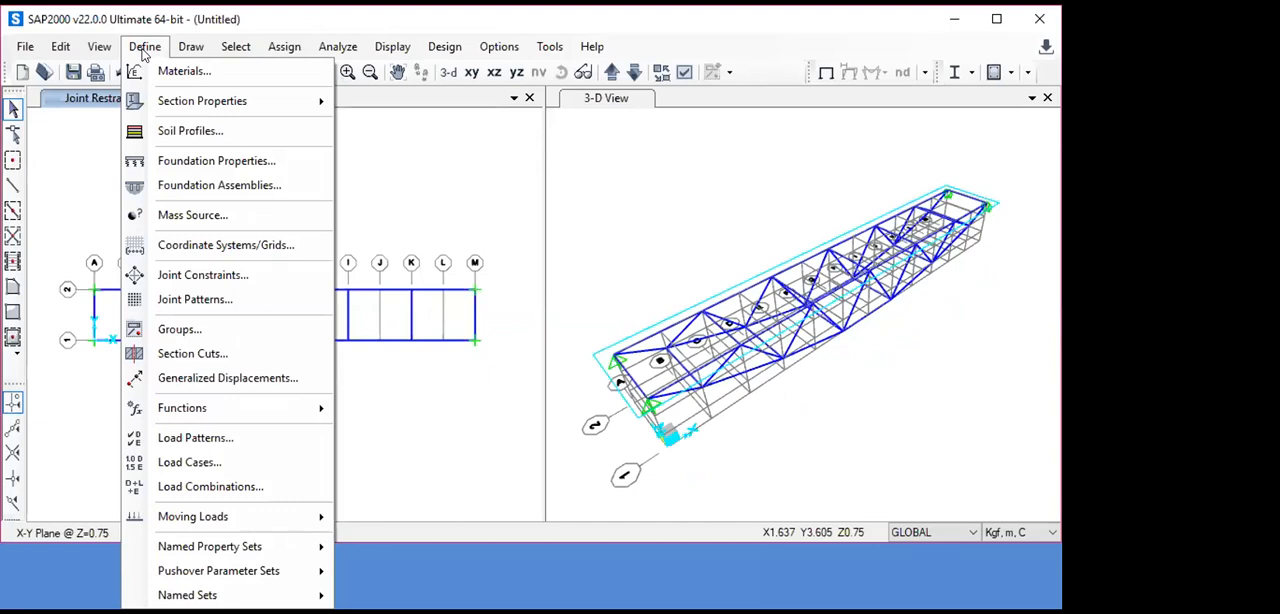
pyautogui.moveTo(200, 105)
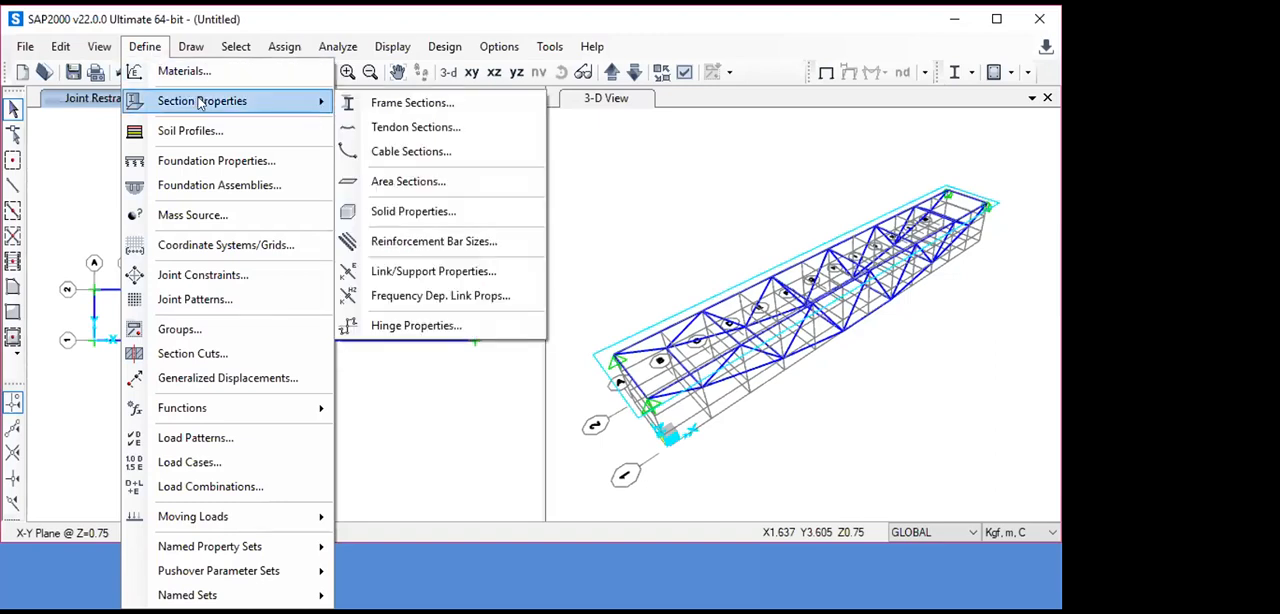
pyautogui.click(393, 183)
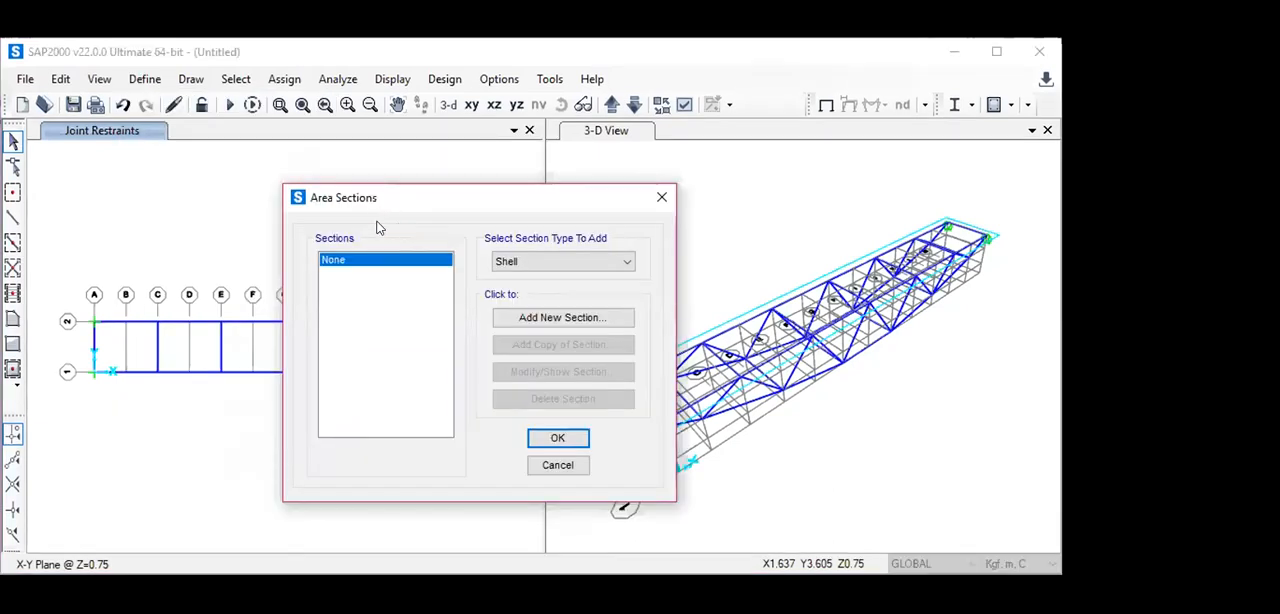
pyautogui.click(580, 317)
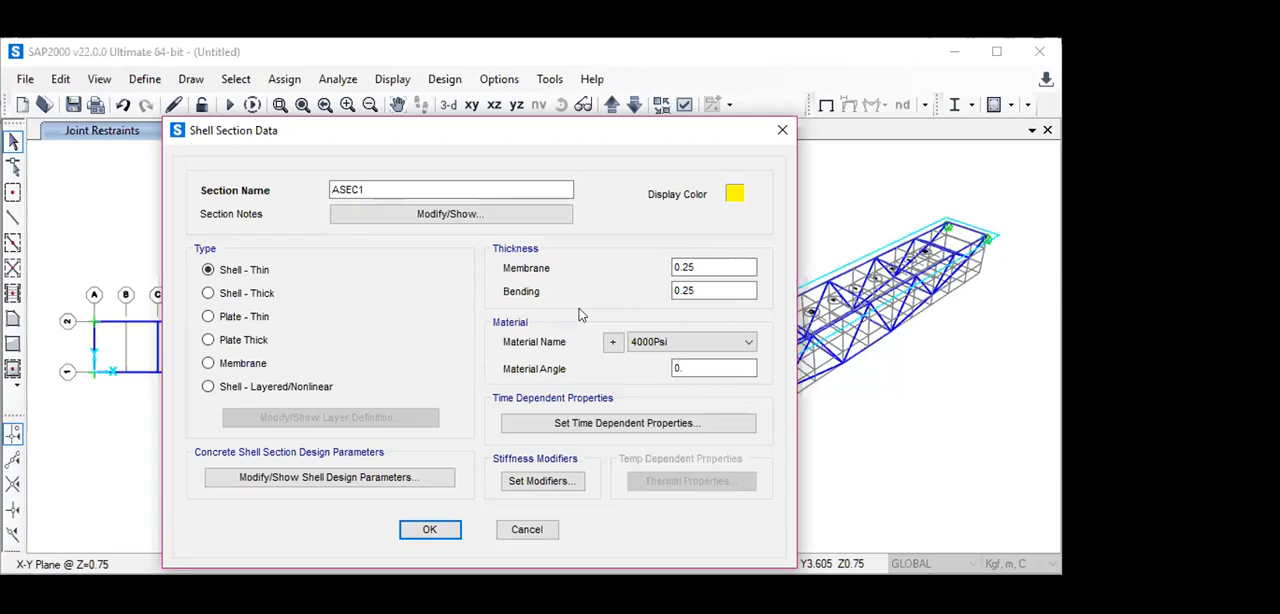
pyautogui.click(726, 268)
pyautogui.press('BackSpace')
pyautogui.press('BackSpace')
pyautogui.write('005')
pyautogui.click(697, 288)
pyautogui.press('BackSpace')
pyautogui.press('BackSpace')
pyautogui.write('005')
pyautogui.click(529, 529)
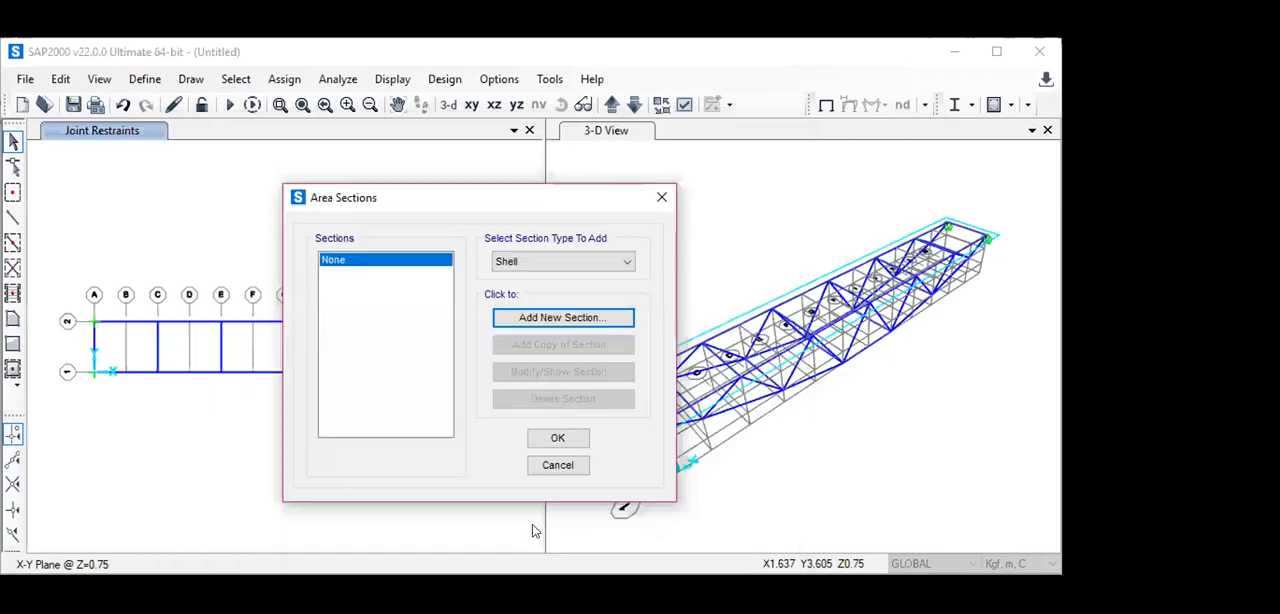
pyautogui.click(552, 466)
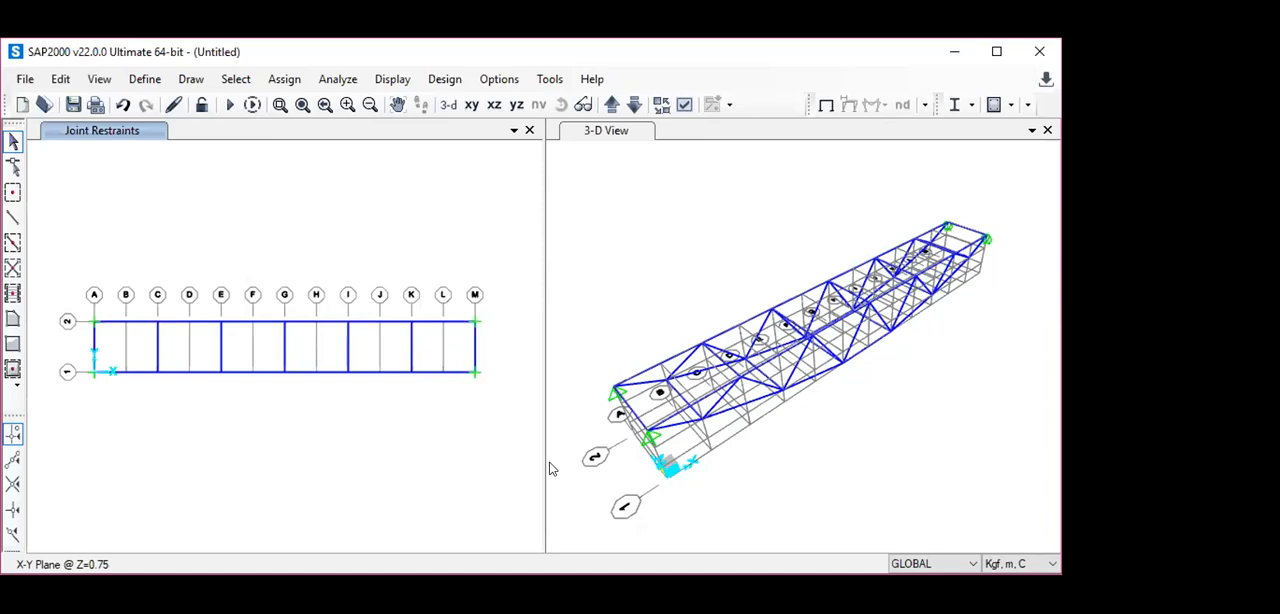
# - Undo the roller restraint assignment on the two grid line M joints in the Z=0.75 plane
pyautogui.click(93, 348)
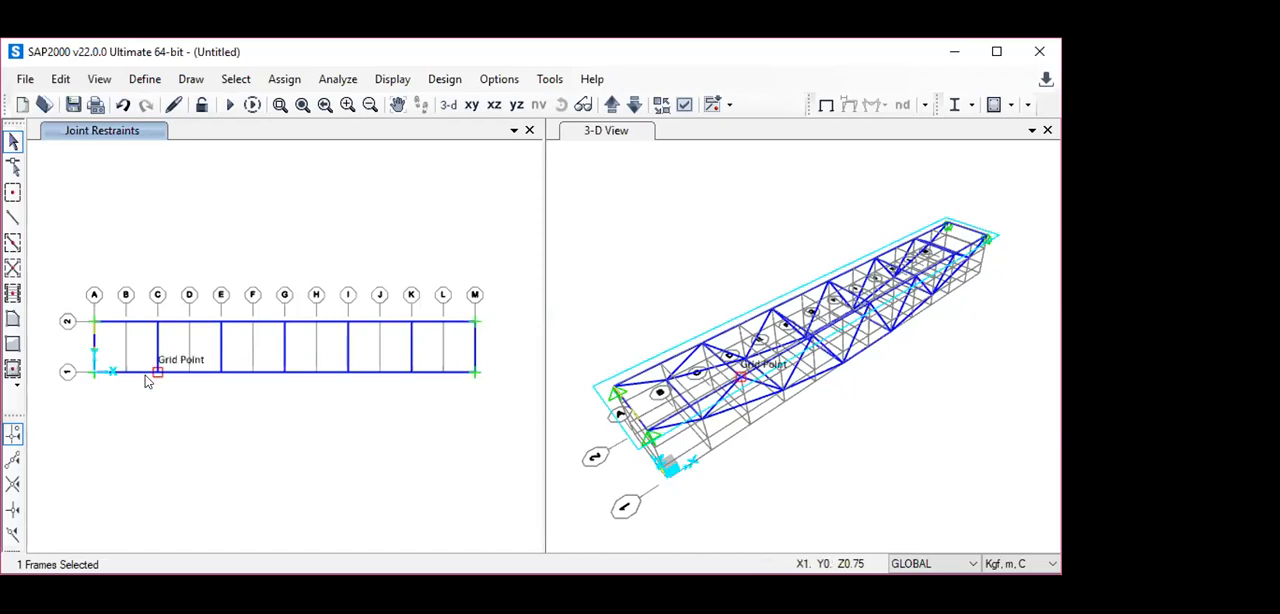
pyautogui.hotkey('ctrl', 'z')
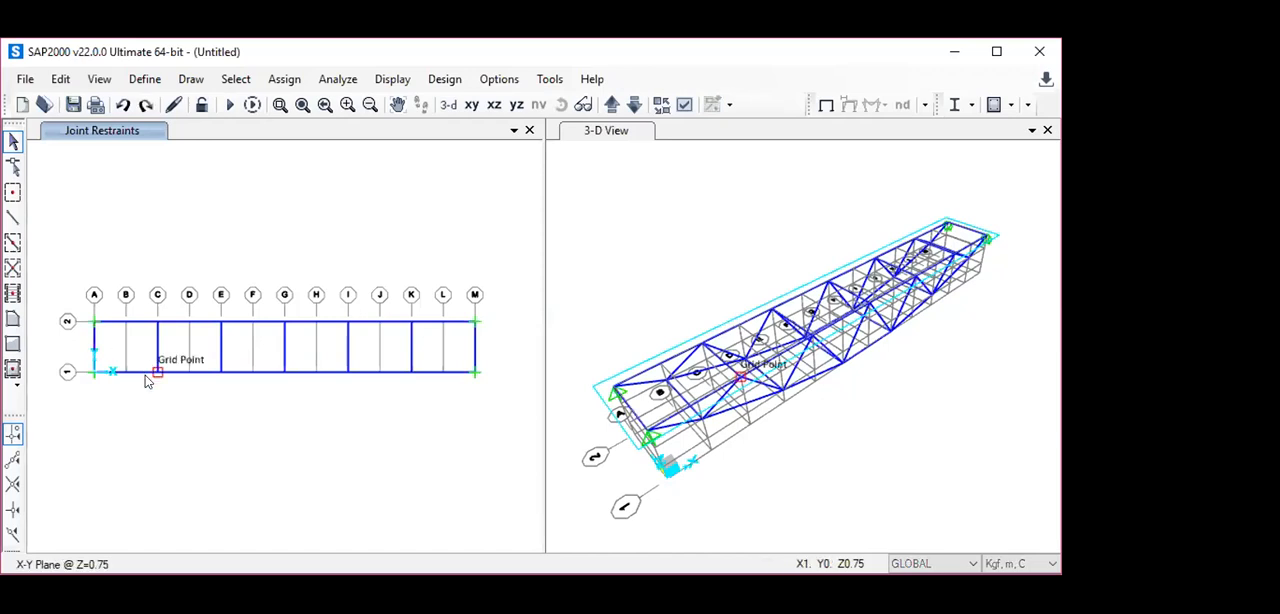
pyautogui.hotkey('ctrl', 'z')
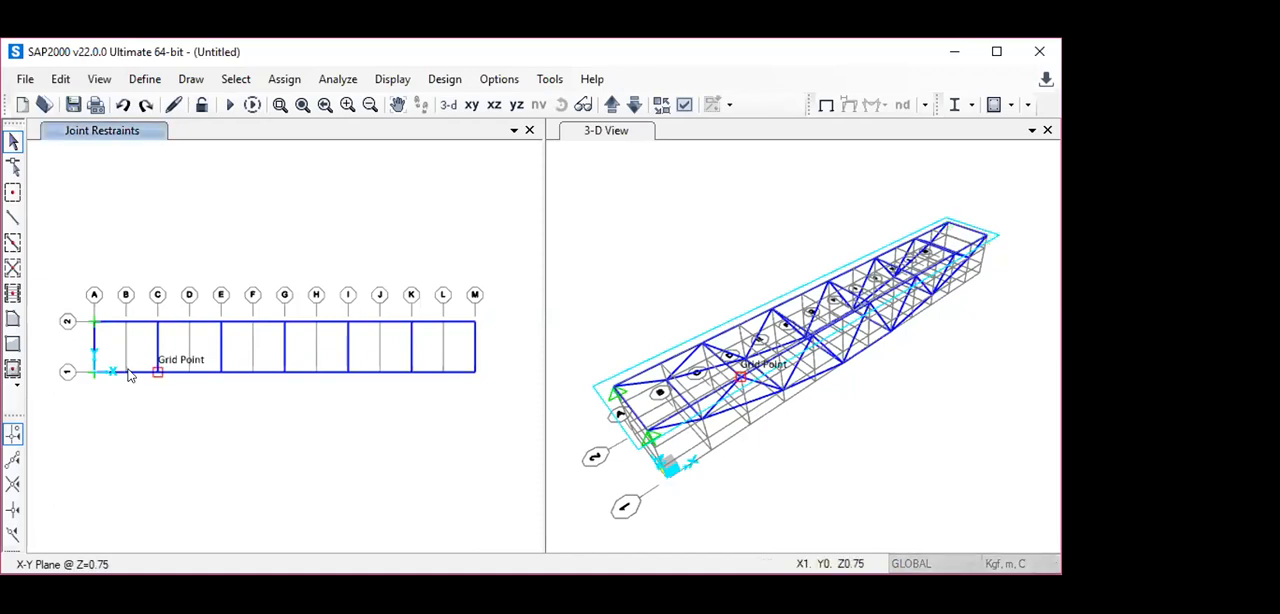
# - Select all twelve longitudinal chord frames along Y=0 and Y=0.8 between grid lines A and M in the Z=0.75 plane
pyautogui.click(128, 375)
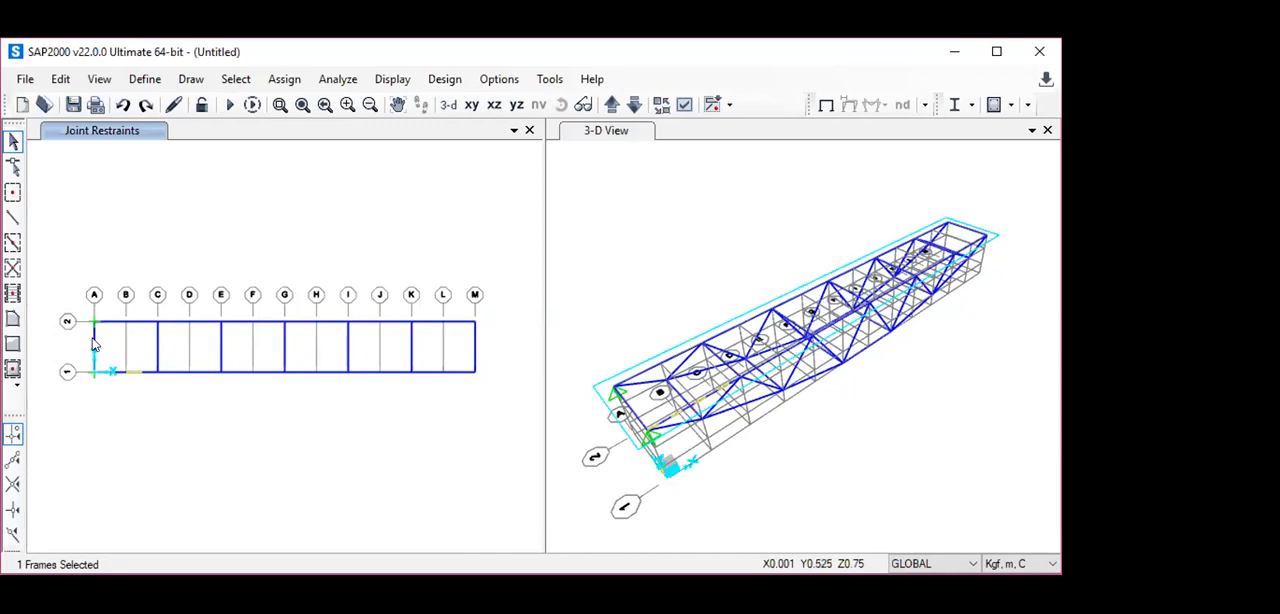
pyautogui.click(93, 343)
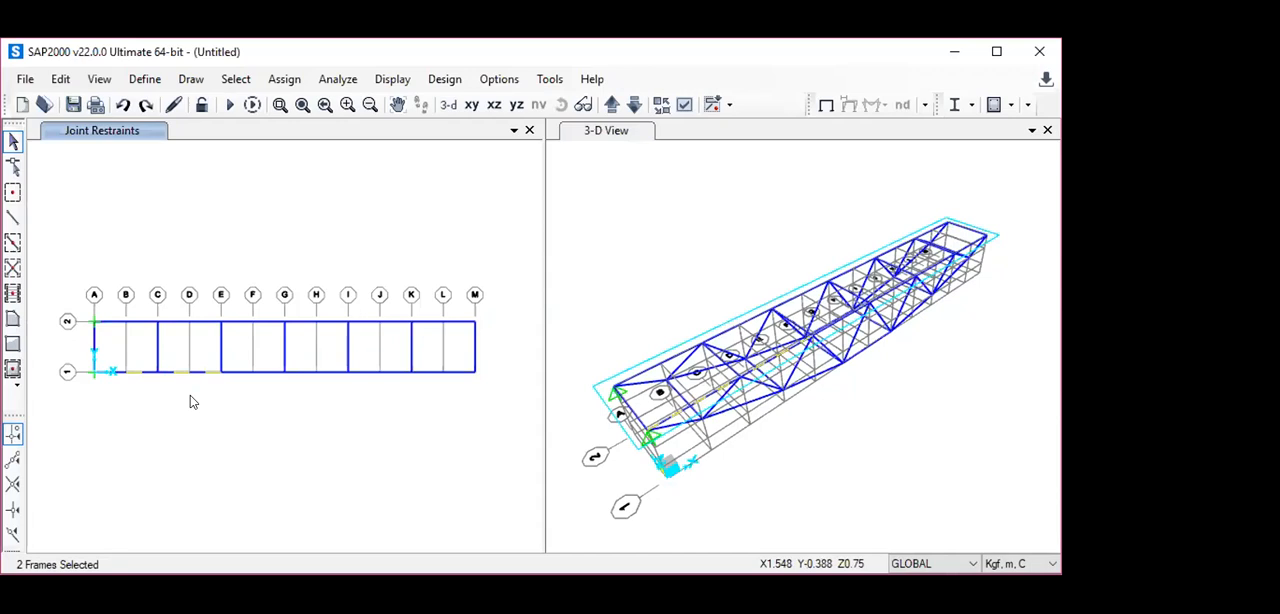
pyautogui.click(258, 373)
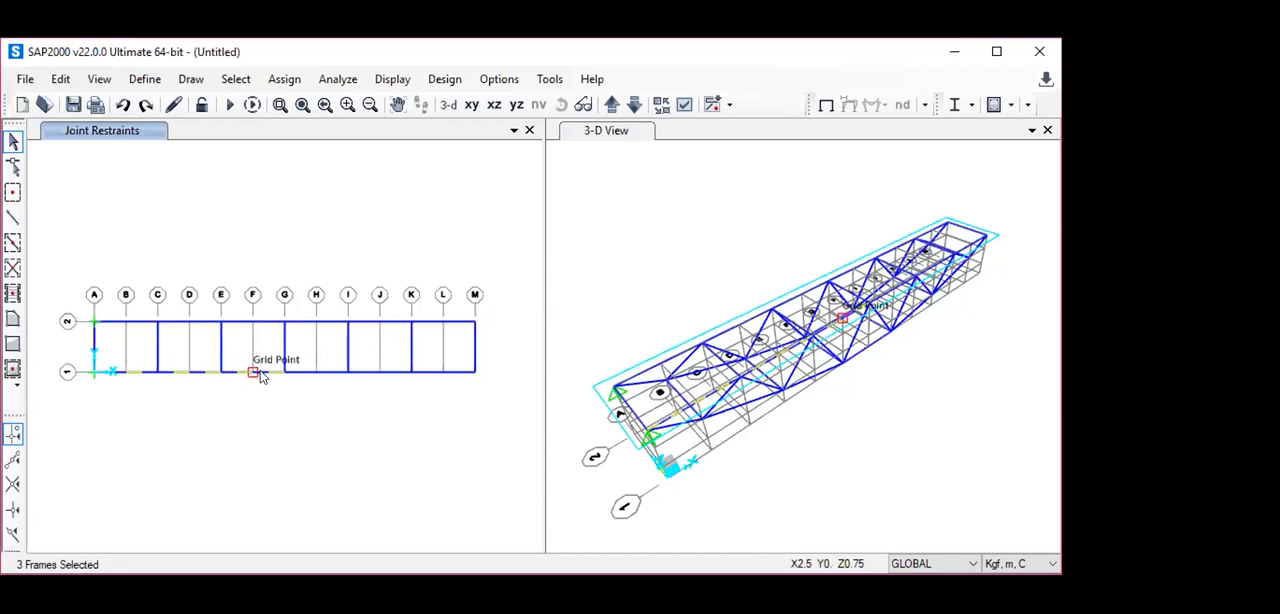
pyautogui.click(322, 372)
pyautogui.click(397, 372)
pyautogui.click(440, 372)
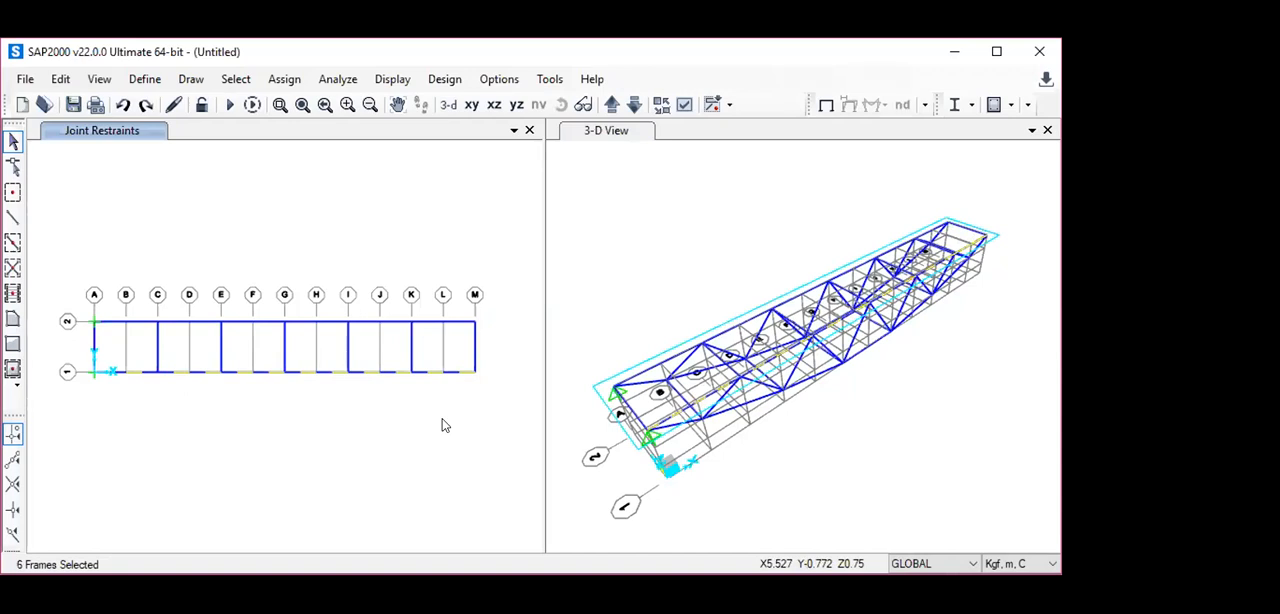
pyautogui.click(437, 323)
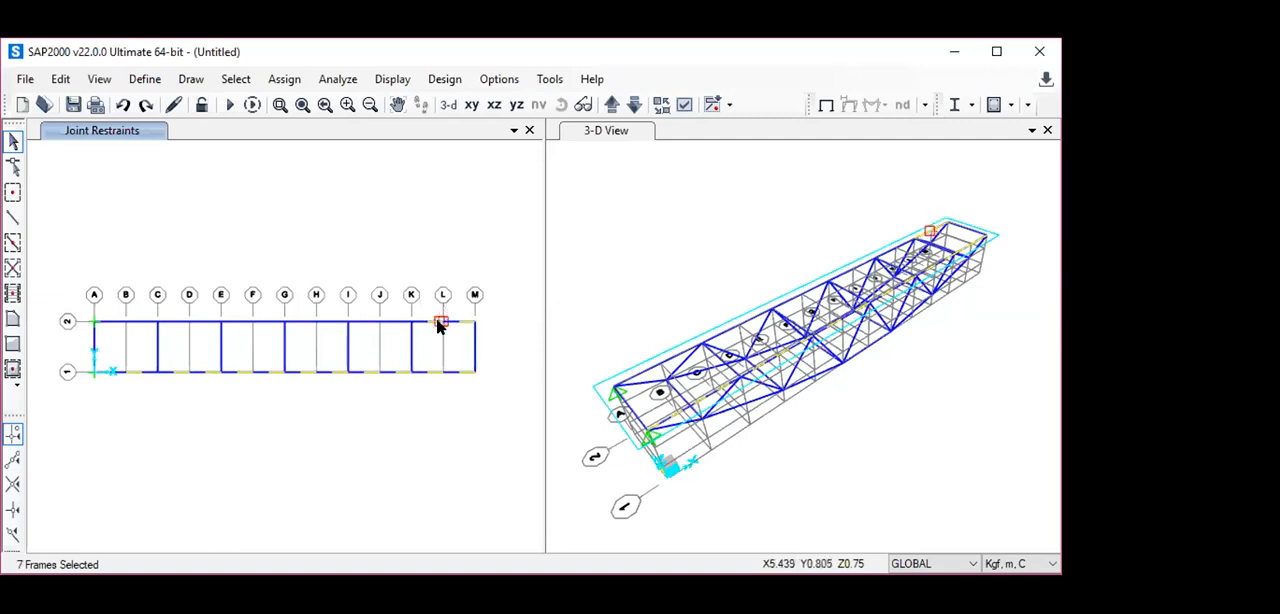
pyautogui.click(380, 322)
pyautogui.click(320, 322)
pyautogui.click(256, 322)
pyautogui.click(194, 323)
pyautogui.click(127, 324)
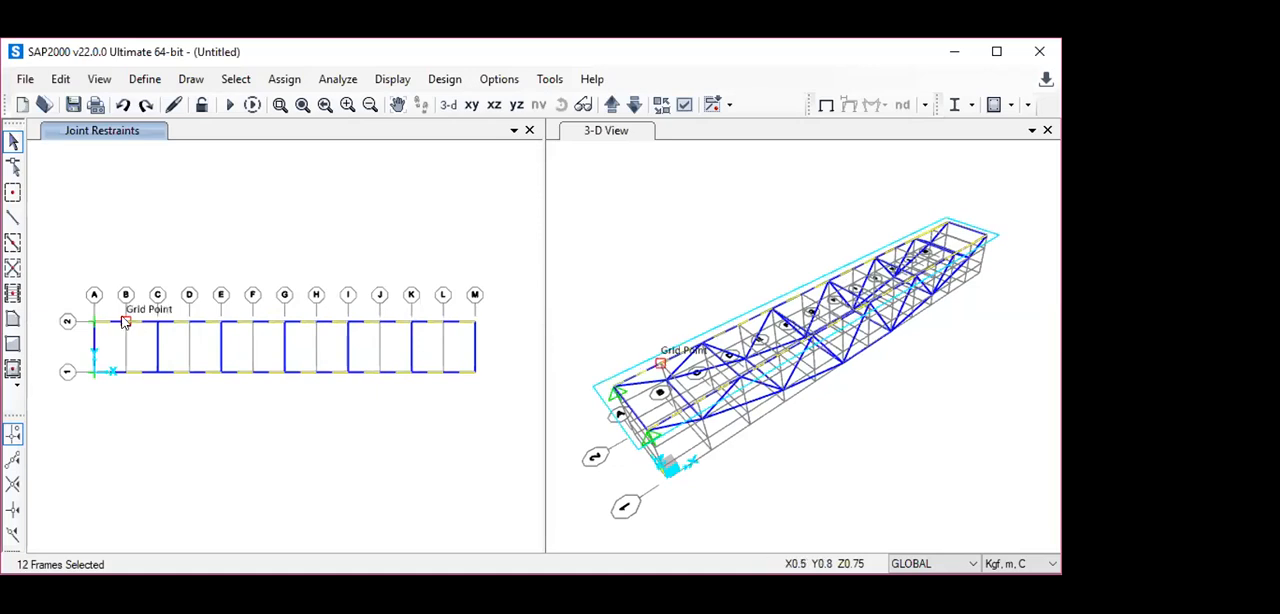
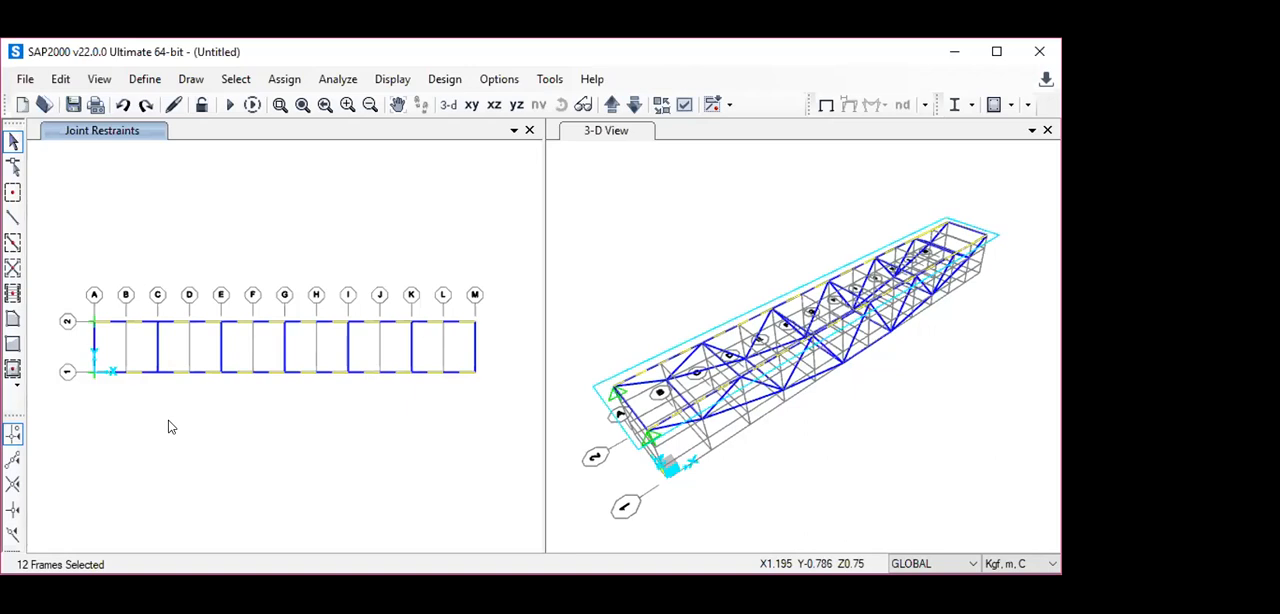
# - Assign a LIVE uniform gravity load of 16.75 kgf/m to the selected chord frames, with absolute distances from End-I
pyautogui.click(284, 80)
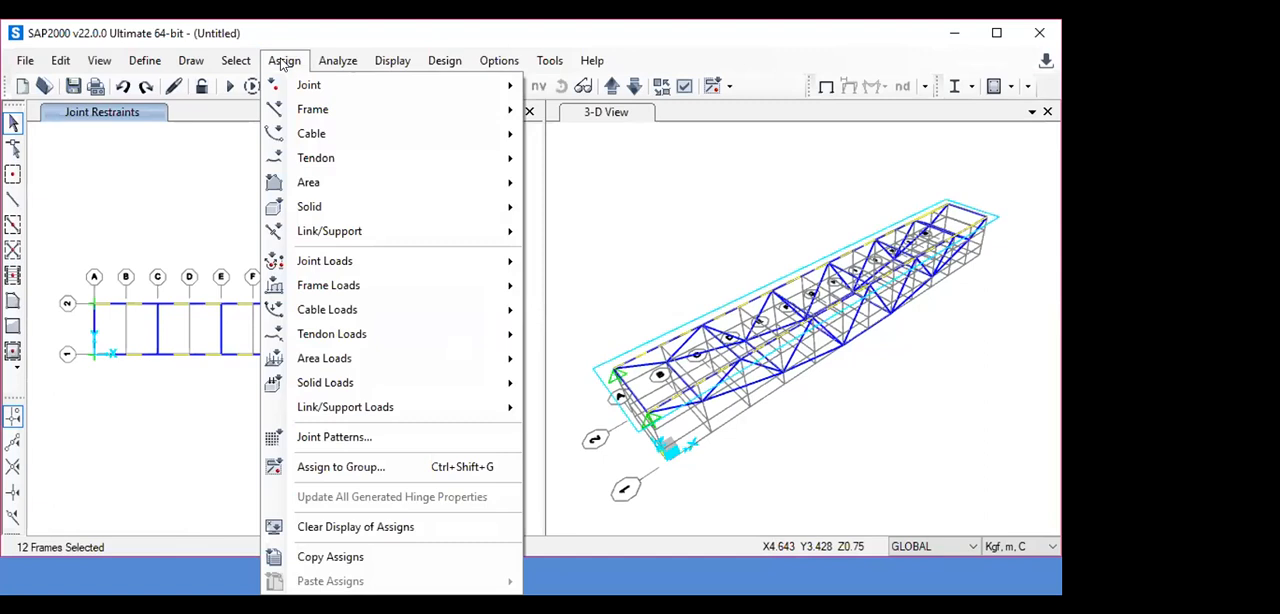
pyautogui.moveTo(389, 283)
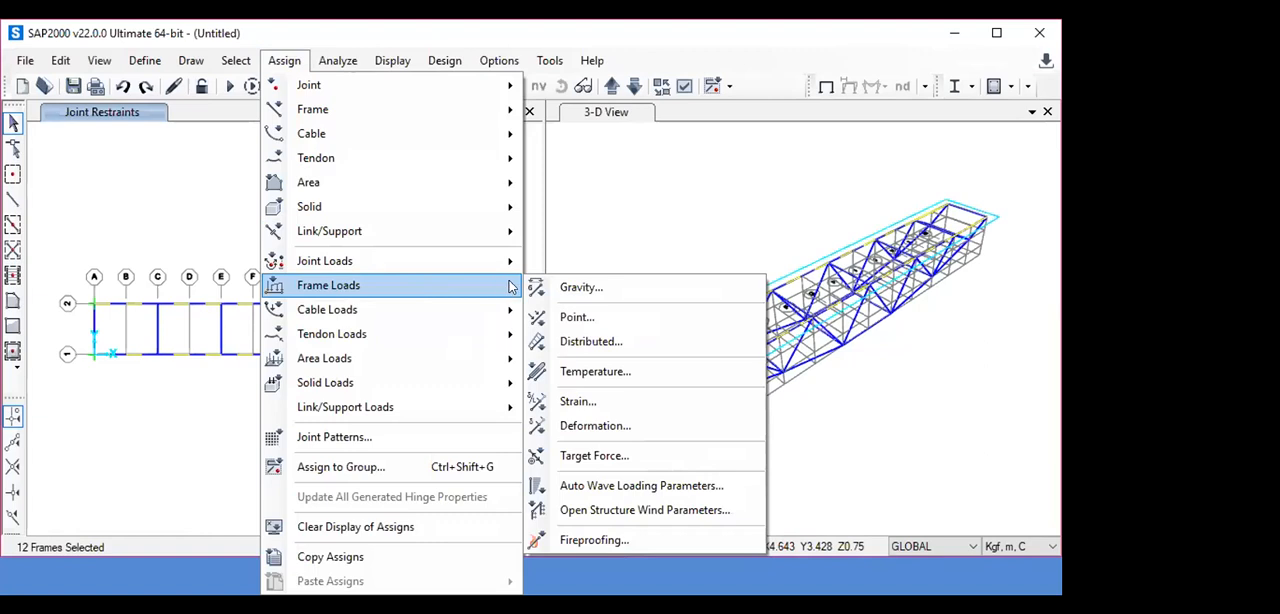
pyautogui.click(588, 342)
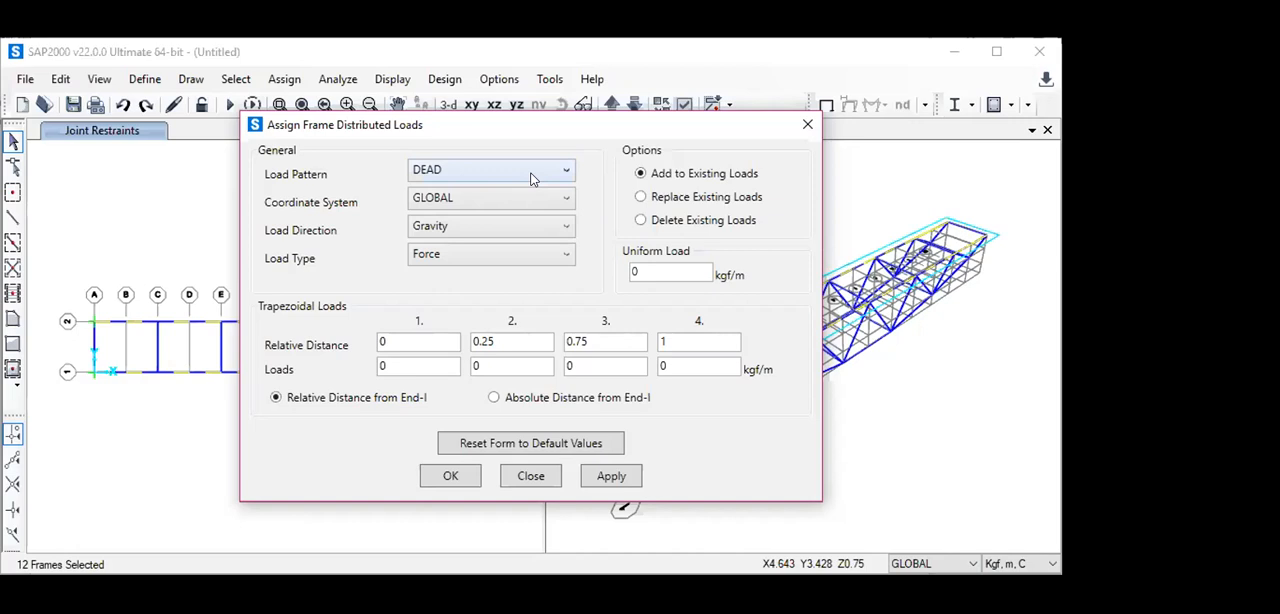
pyautogui.click(563, 171)
pyautogui.click(505, 211)
pyautogui.doubleClick(675, 271)
pyautogui.write('16.')
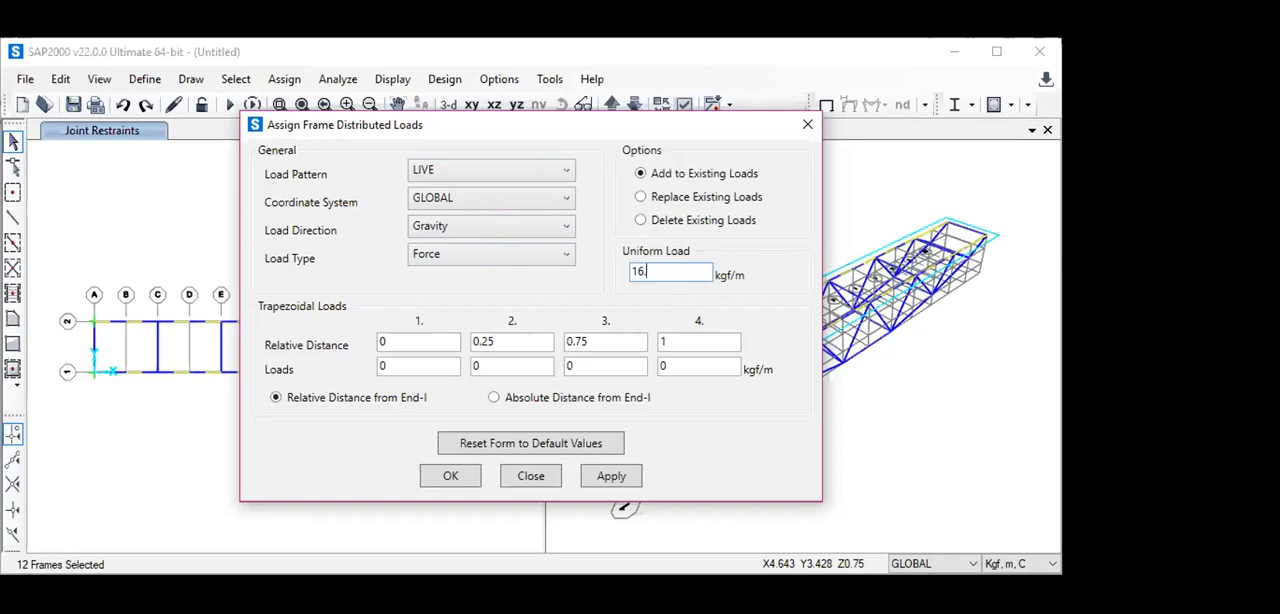
pyautogui.write('75')
pyautogui.click(491, 398)
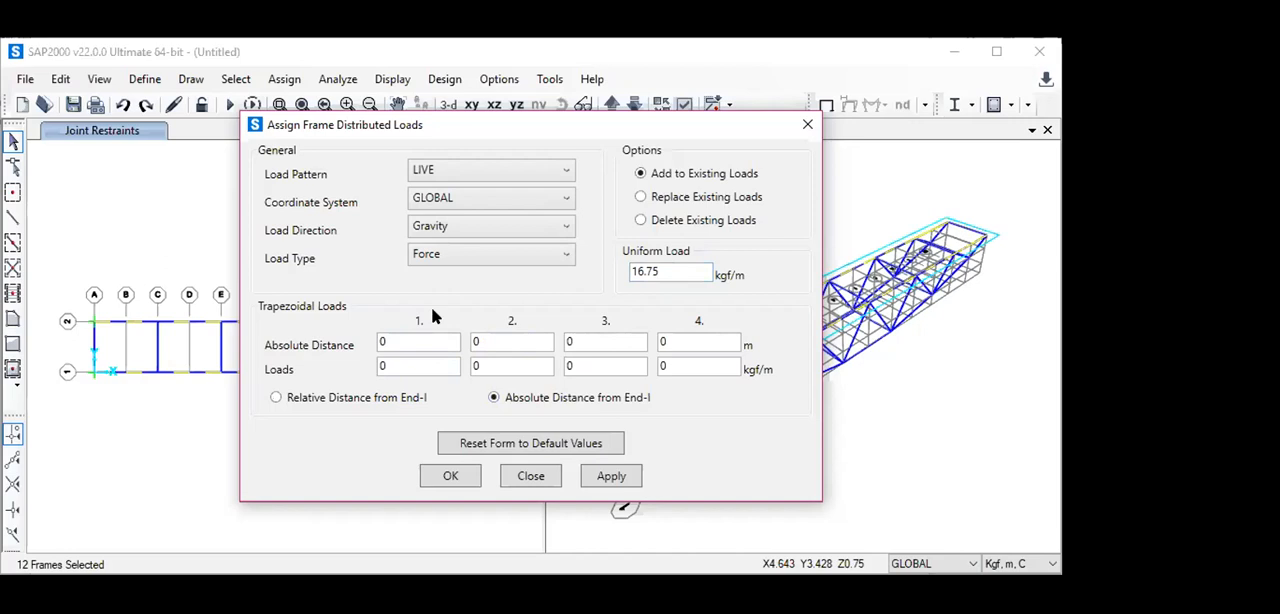
pyautogui.click(462, 476)
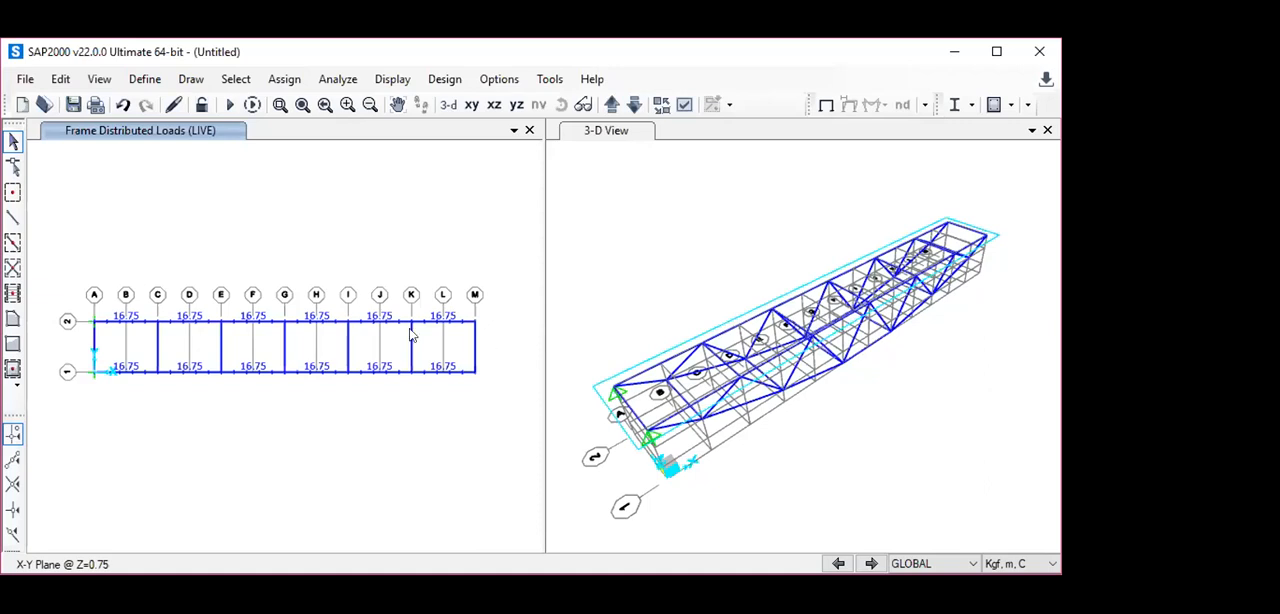
# - Select the two grid line G joints in the Z=0.75 plane and set their joint force assignment to add to existing loads
pyautogui.click(285, 322)
pyautogui.click(285, 371)
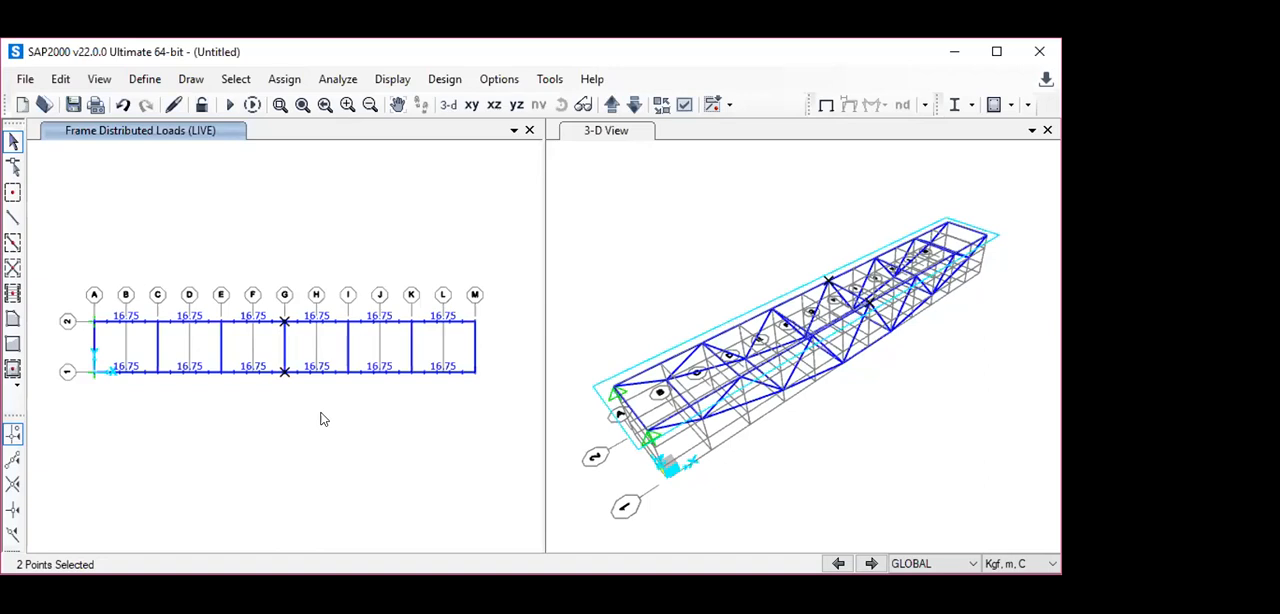
pyautogui.click(283, 79)
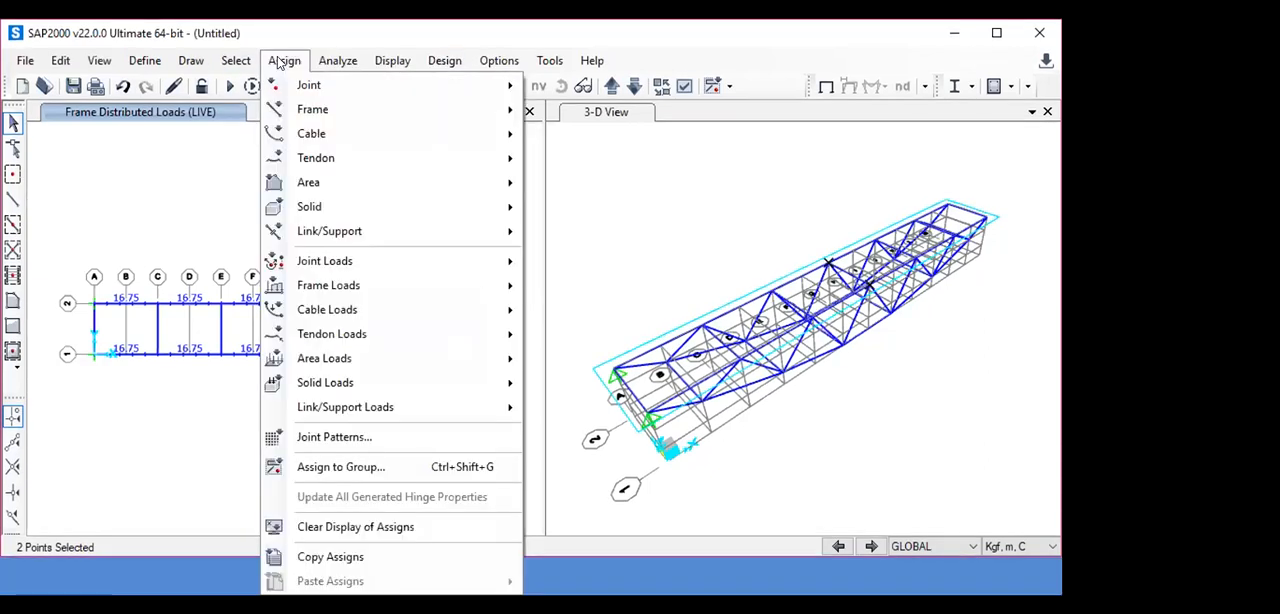
pyautogui.moveTo(311, 86)
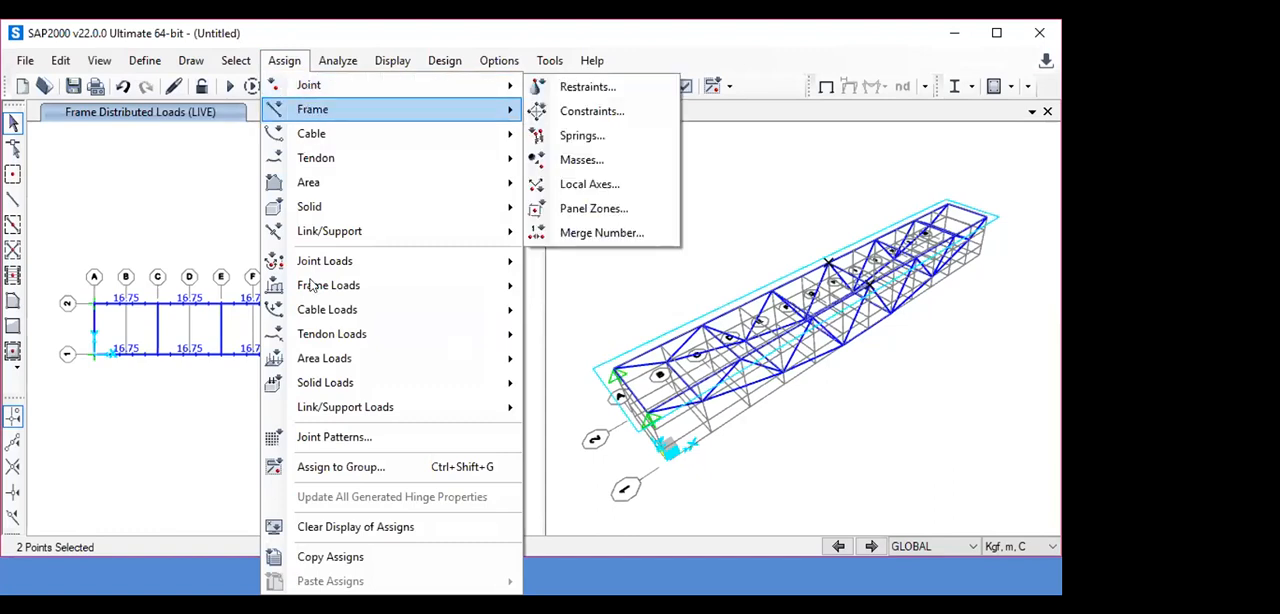
pyautogui.moveTo(317, 258)
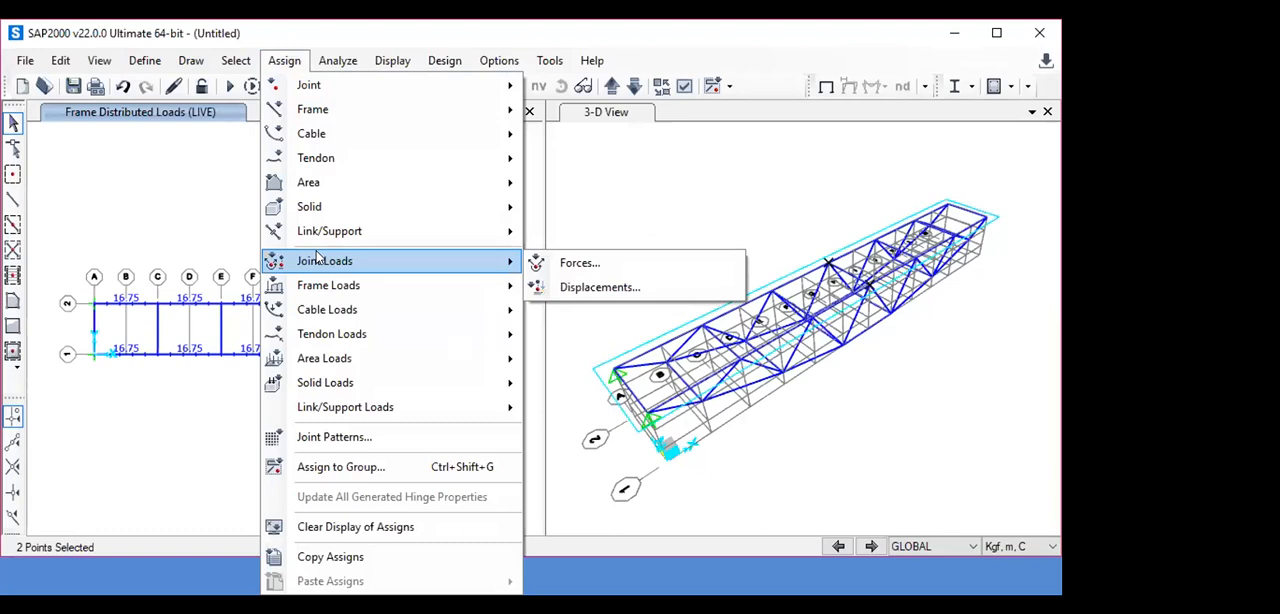
pyautogui.click(548, 266)
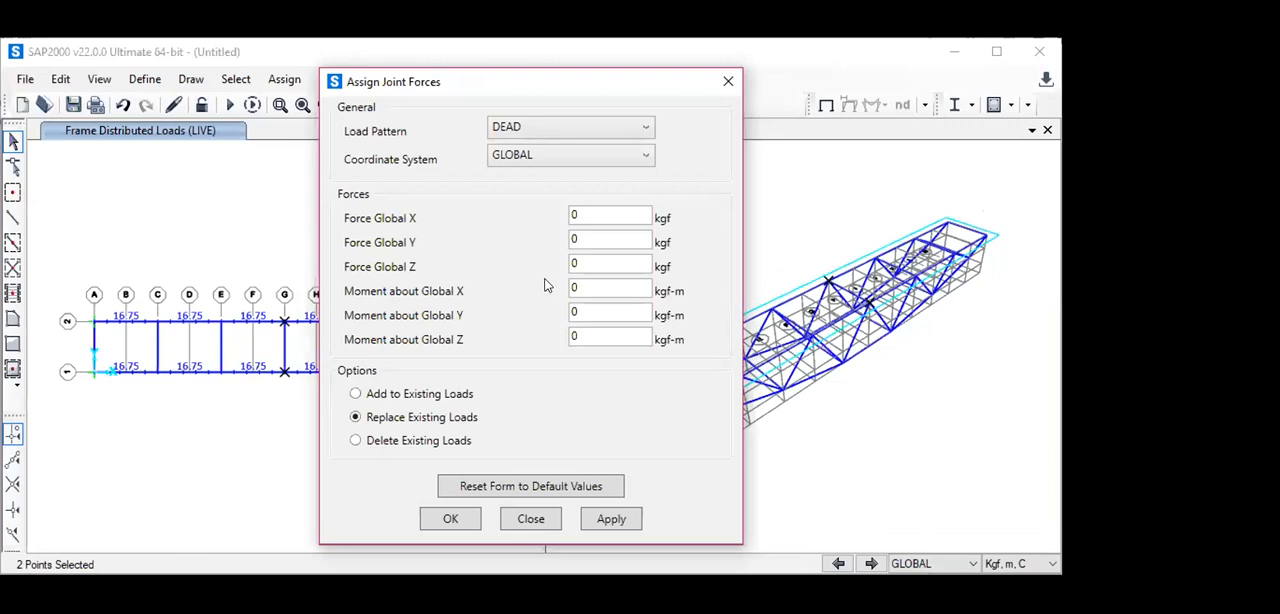
pyautogui.click(355, 394)
pyautogui.click(612, 213)
pyautogui.press('BackSpace')
pyautogui.write('150')
pyautogui.click(578, 237)
pyautogui.click(591, 212)
pyautogui.press('BackSpace')
pyautogui.press('BackSpace')
pyautogui.press('BackSpace')
pyautogui.write('0')
# - Try to assign a global Z force of 150 kgf to the two grid line G joints under the DEAD pattern
pyautogui.click(577, 262)
pyautogui.press('BackSpace')
pyautogui.write('150')
pyautogui.click(449, 521)
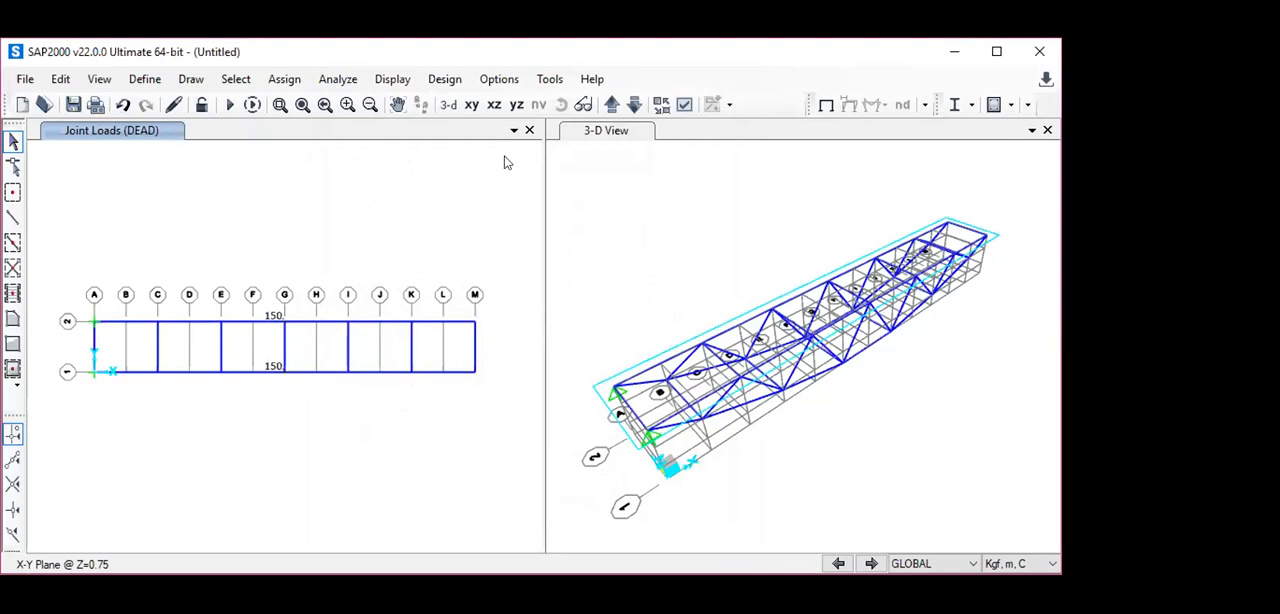
# - Check the joint load's direction in the X-Z plane at Y=0 and undo the joint force assignment
pyautogui.click(494, 108)
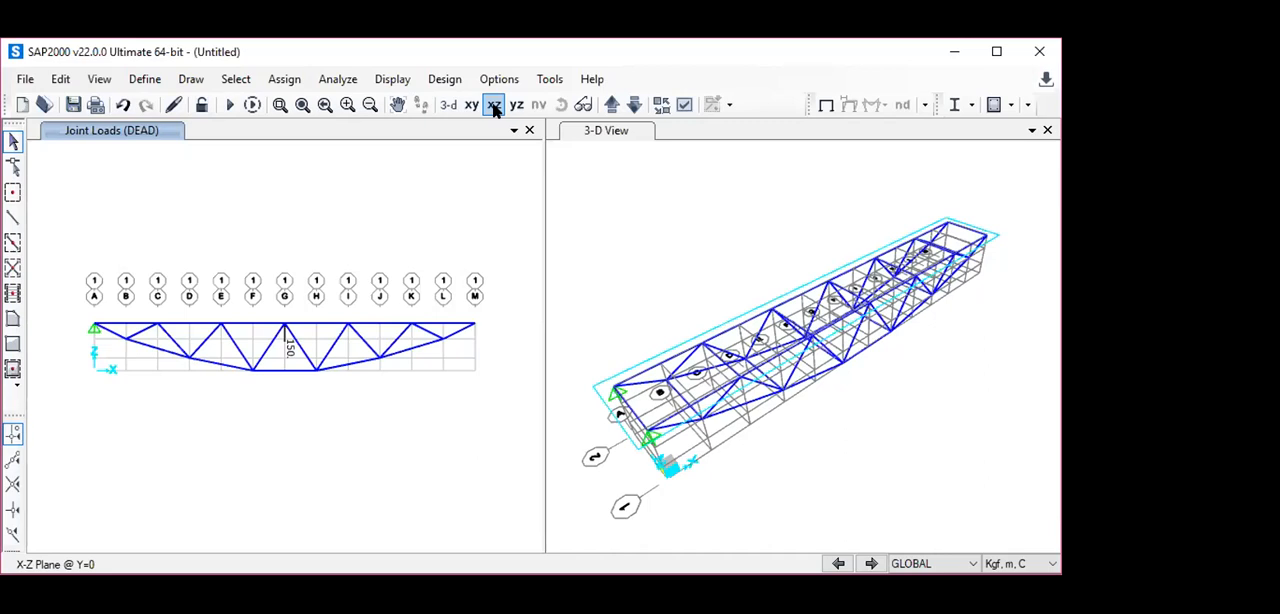
pyautogui.click(494, 105)
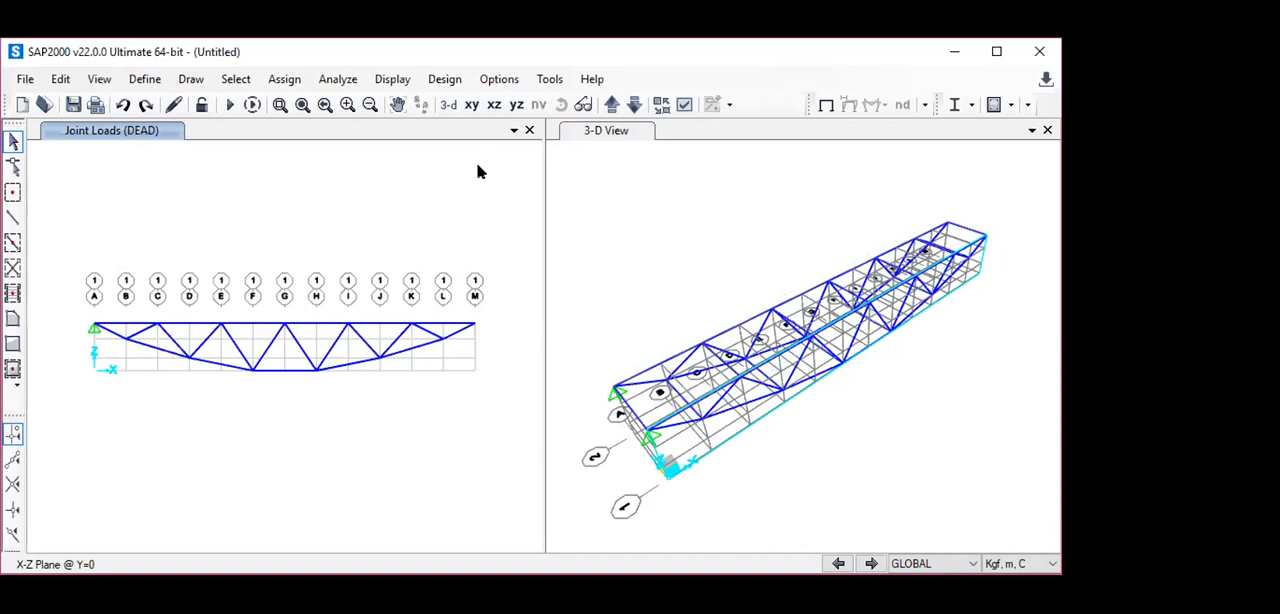
# - Assign a global Z force of -150 kgf under the DEAD pattern to the two grid line G joints in the Z=0.75 plane
pyautogui.click(471, 106)
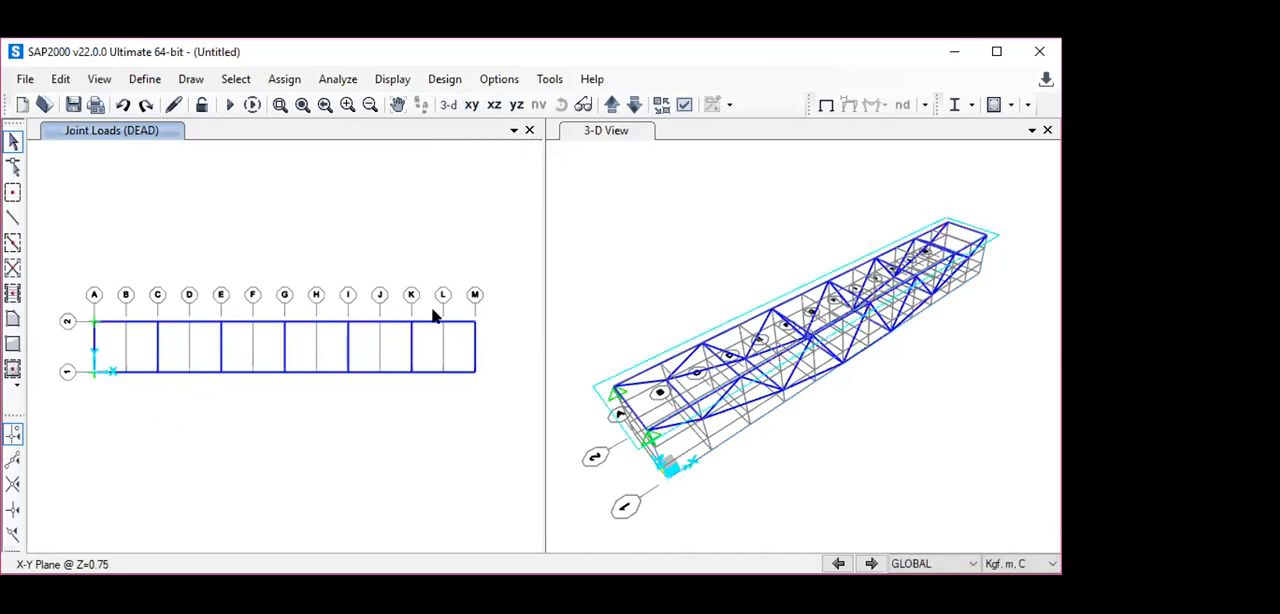
pyautogui.click(284, 321)
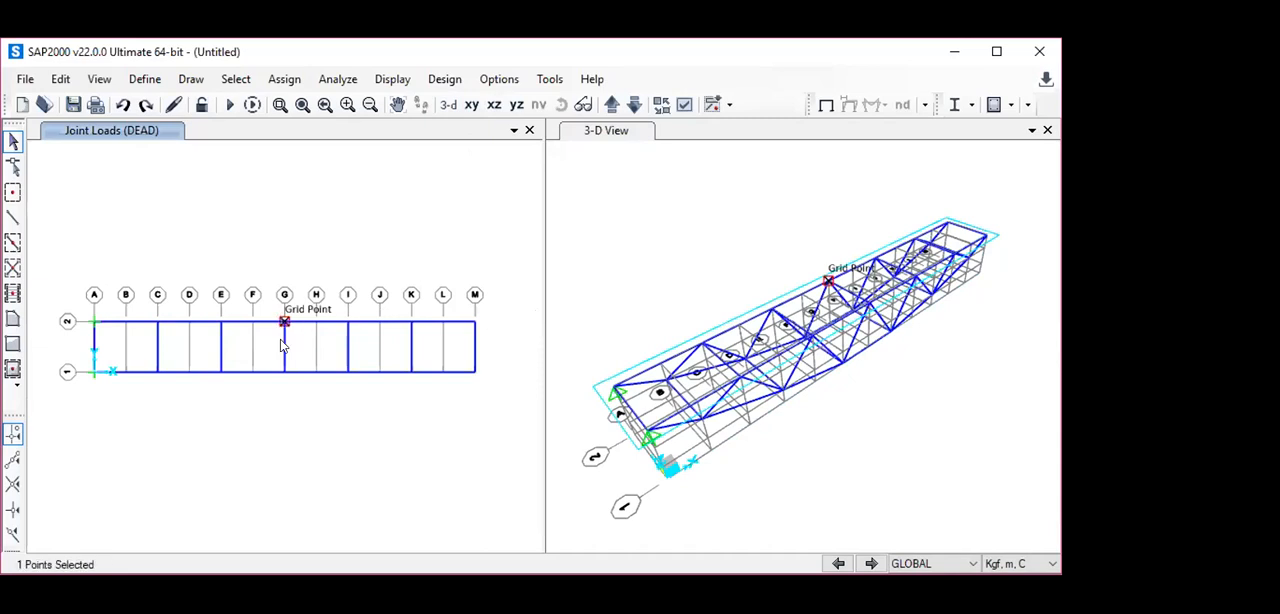
pyautogui.click(283, 372)
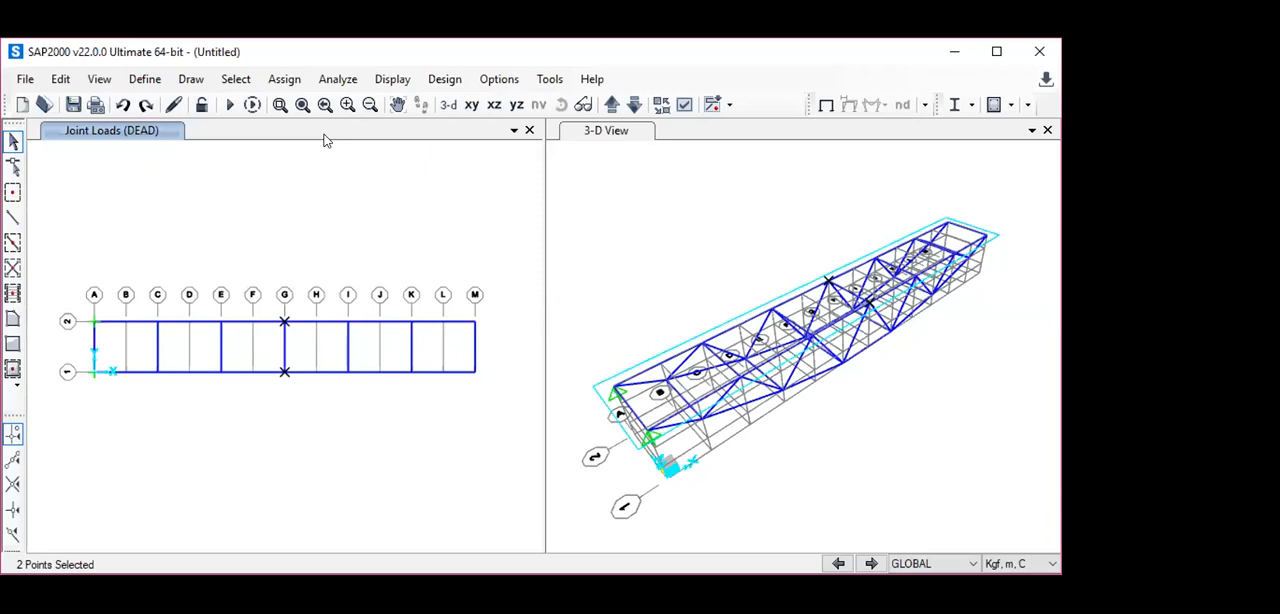
pyautogui.click(288, 89)
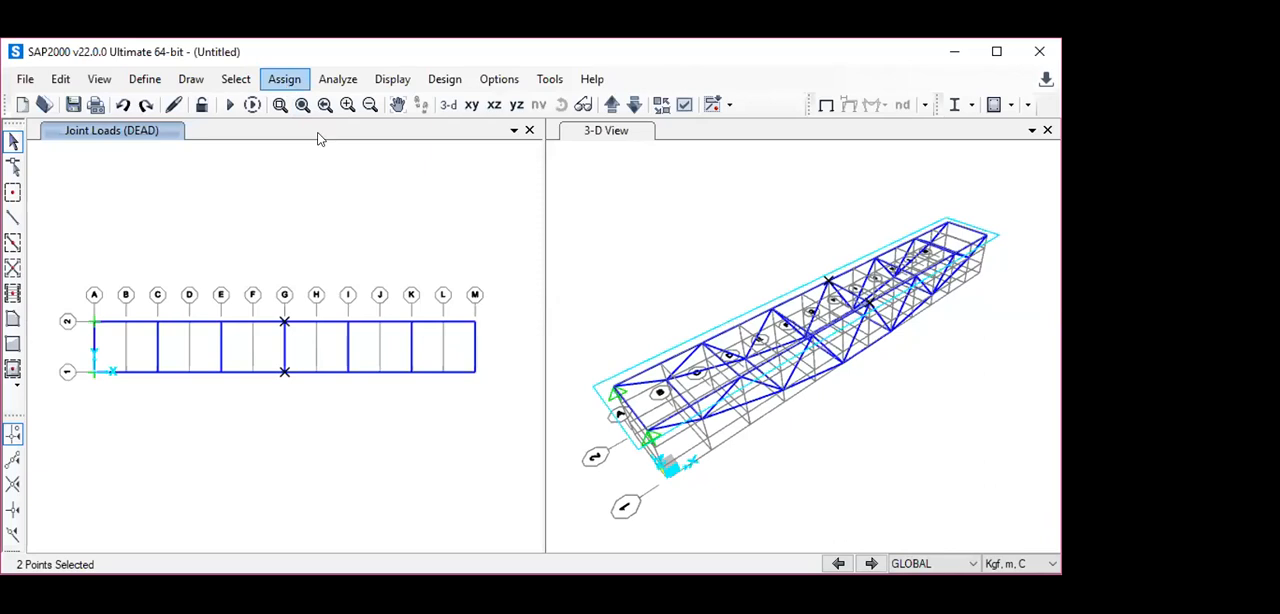
pyautogui.moveTo(346, 278)
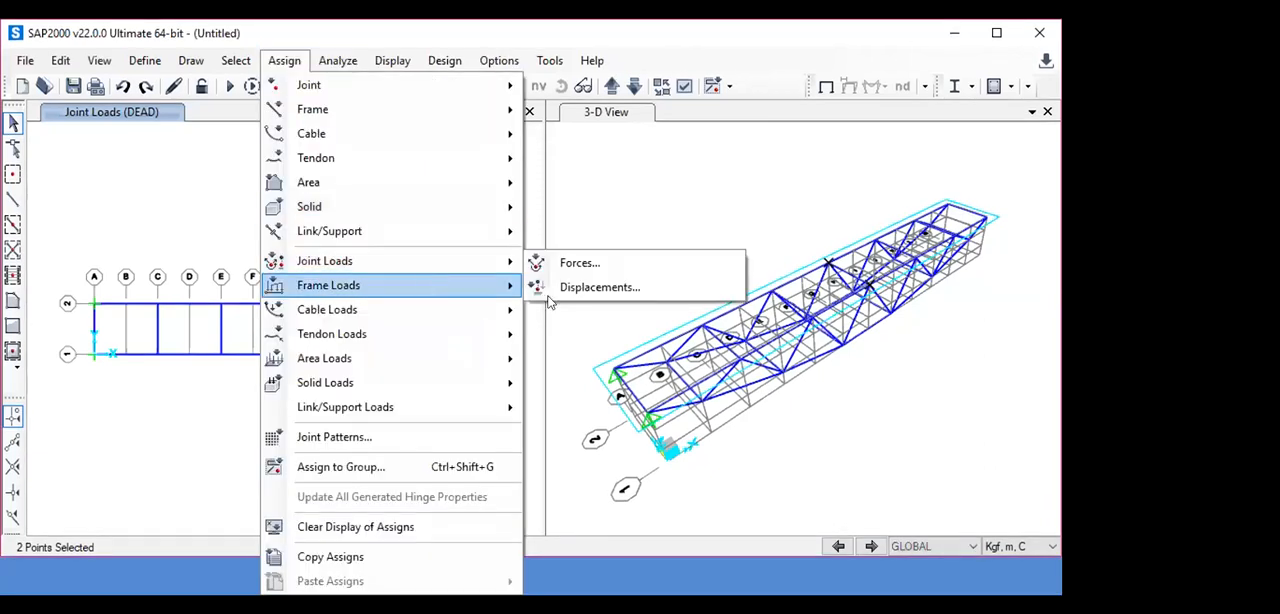
pyautogui.click(600, 264)
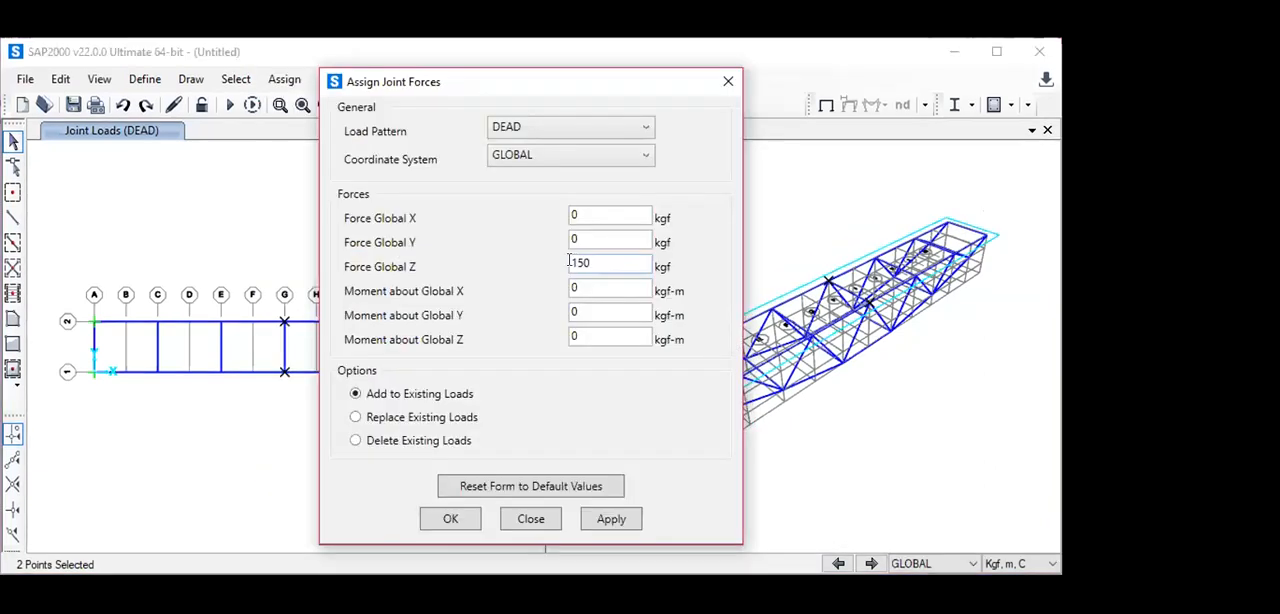
pyautogui.write('-')
pyautogui.click(640, 128)
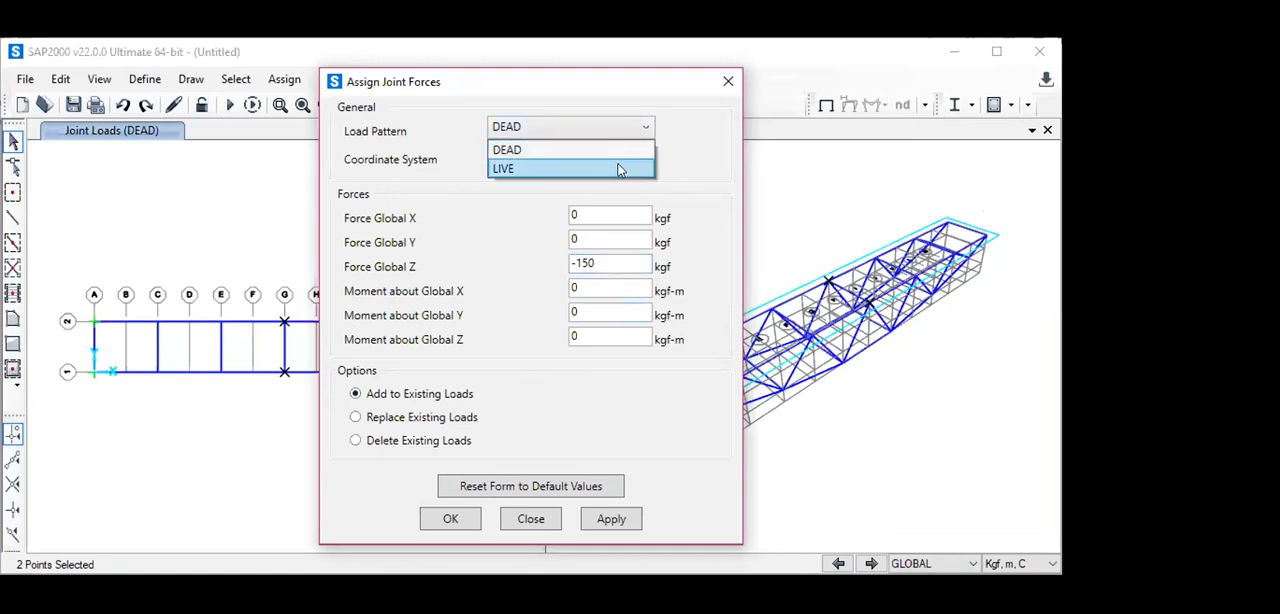
pyautogui.click(620, 128)
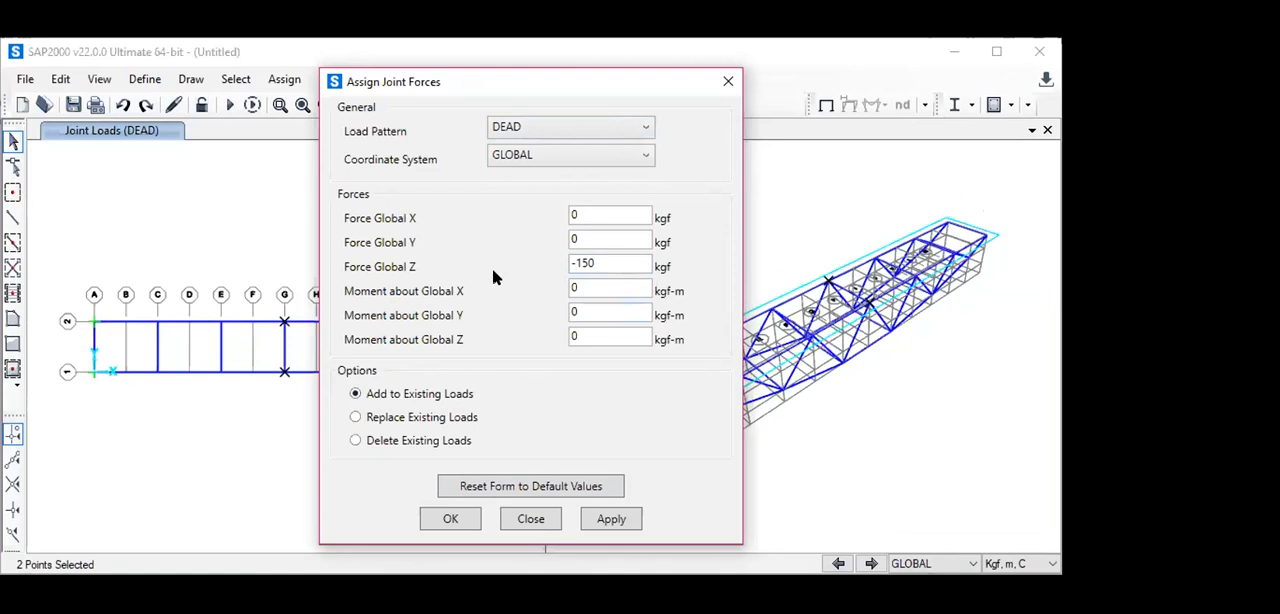
pyautogui.click(457, 525)
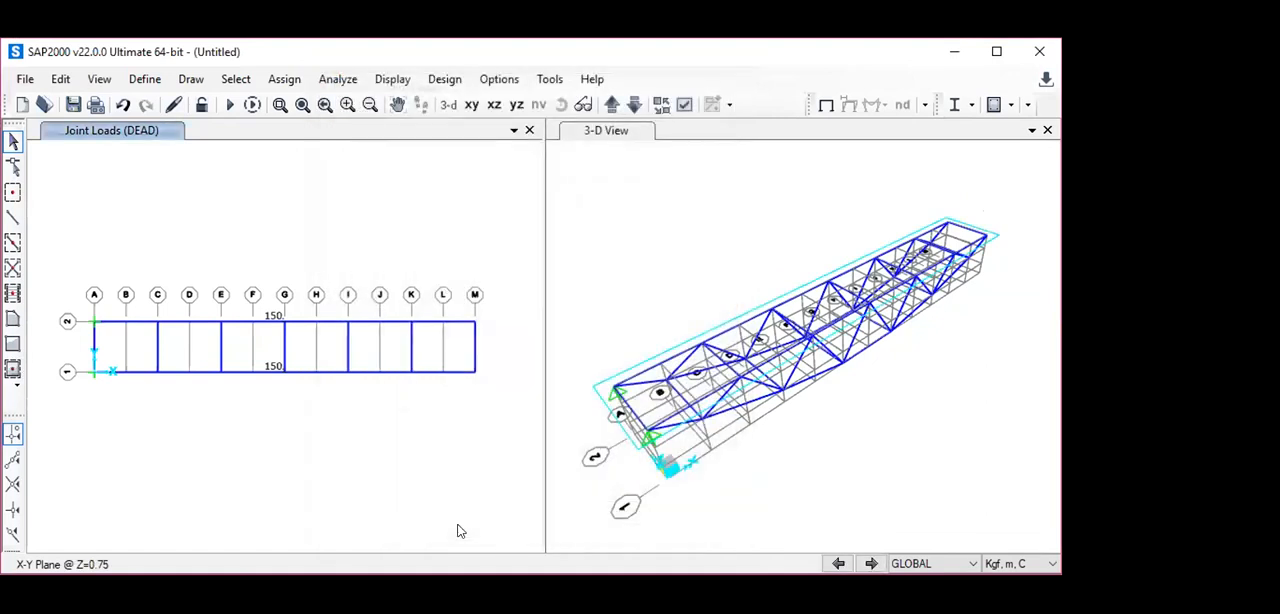
# - Examine the direction of the grid line G joint load in the X-Z plane at Y=0
pyautogui.click(494, 106)
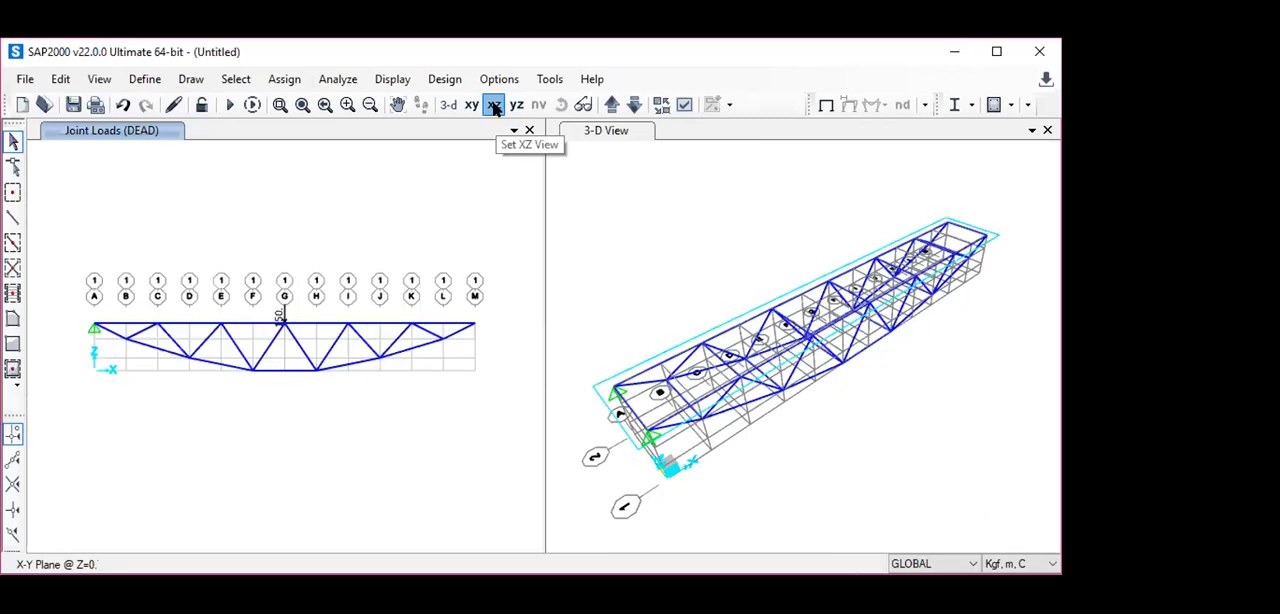
pyautogui.click(494, 106)
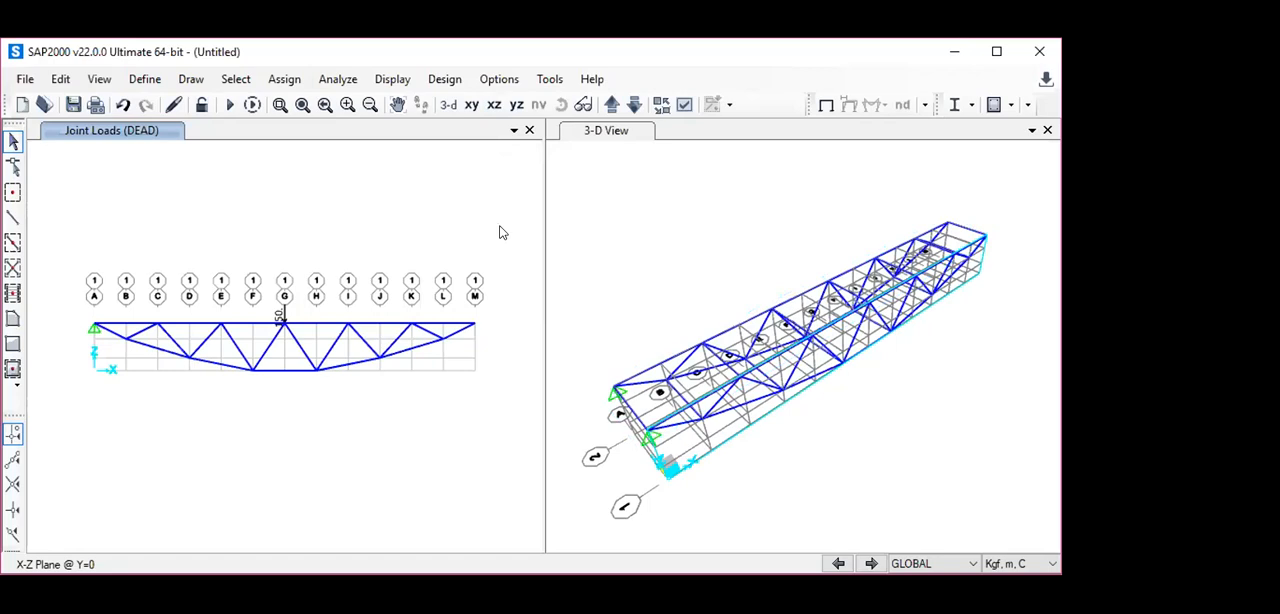
pyautogui.click(392, 79)
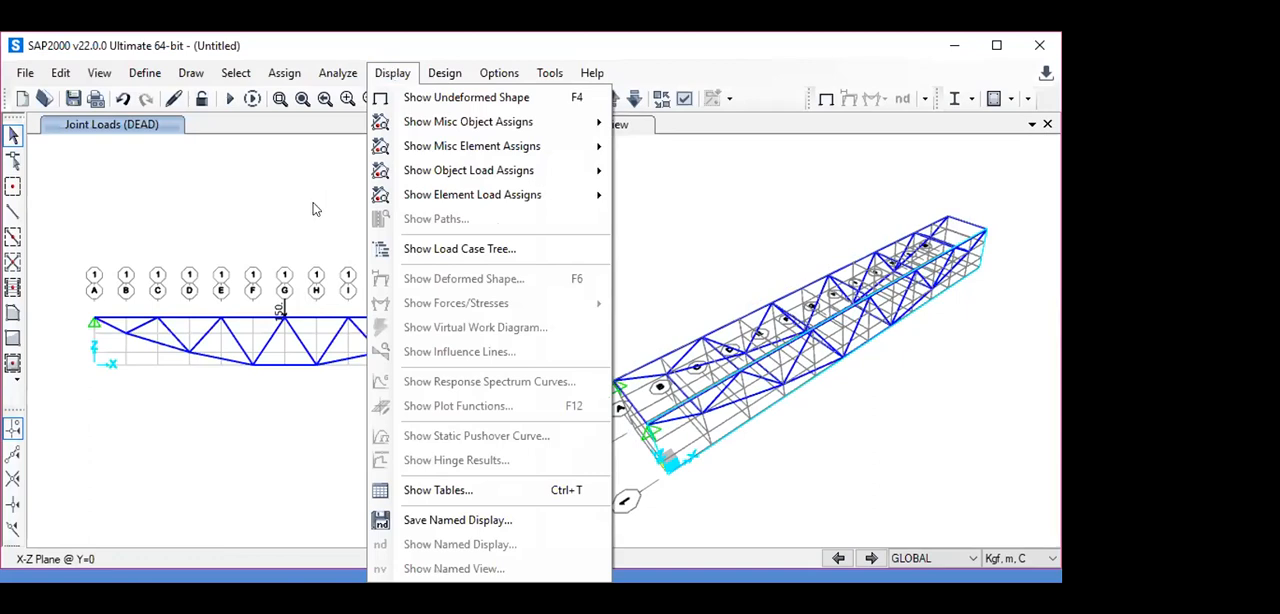
pyautogui.click(392, 77)
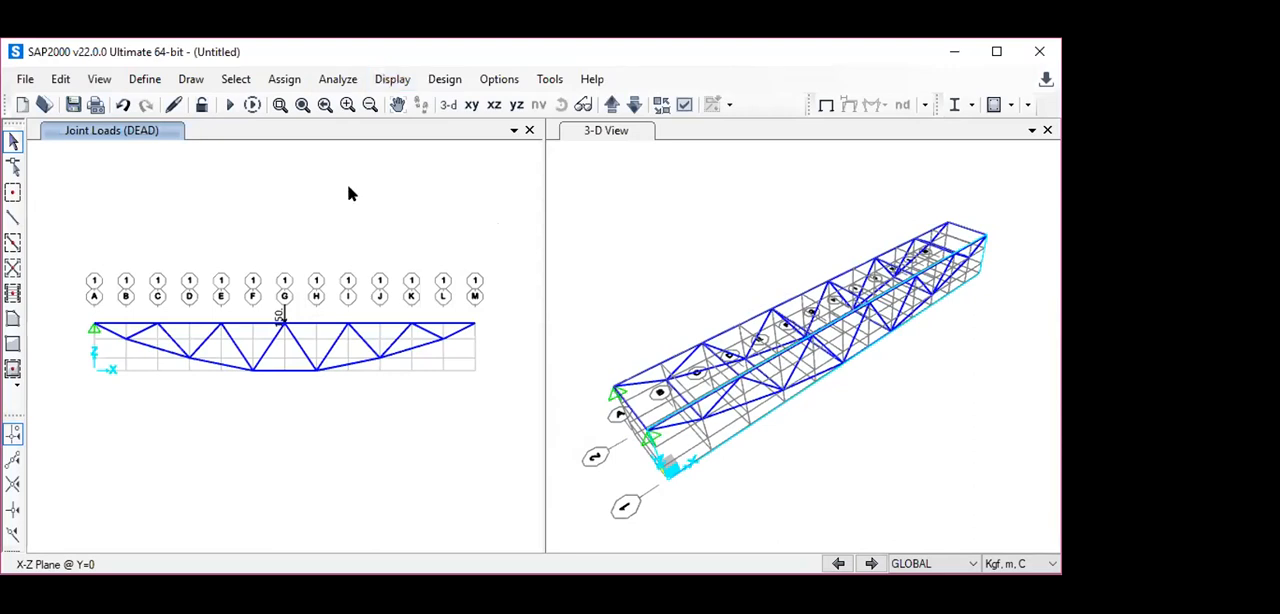
# - Turn on the local axes display for frames in the X-Z view
pyautogui.click(684, 105)
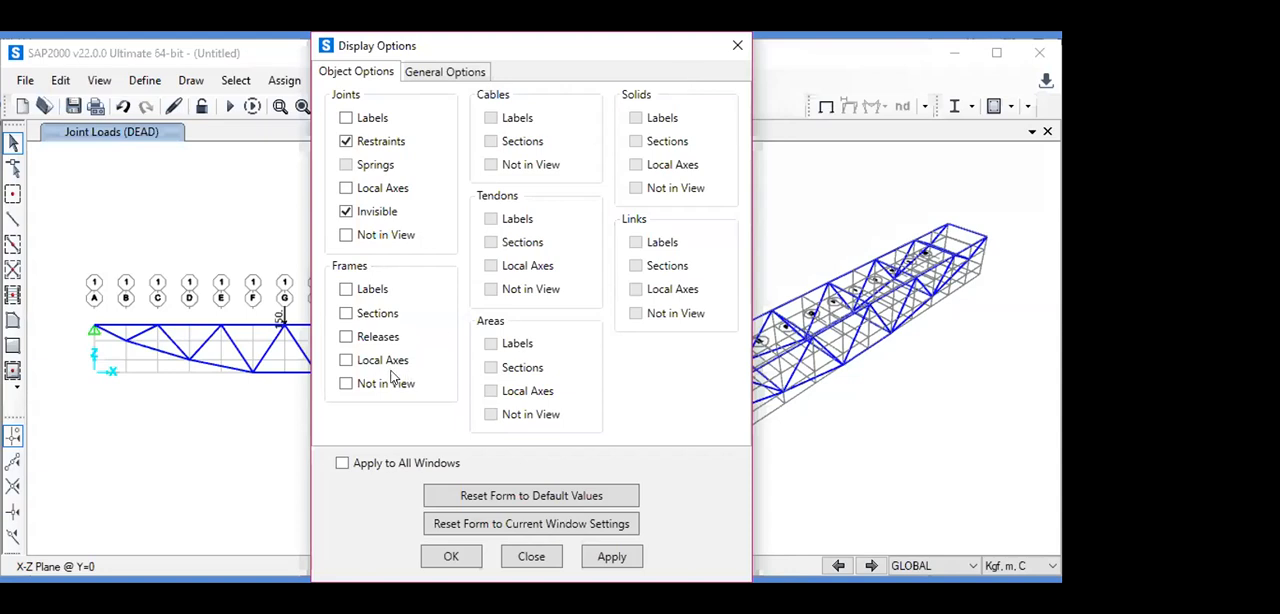
pyautogui.click(347, 360)
pyautogui.click(600, 561)
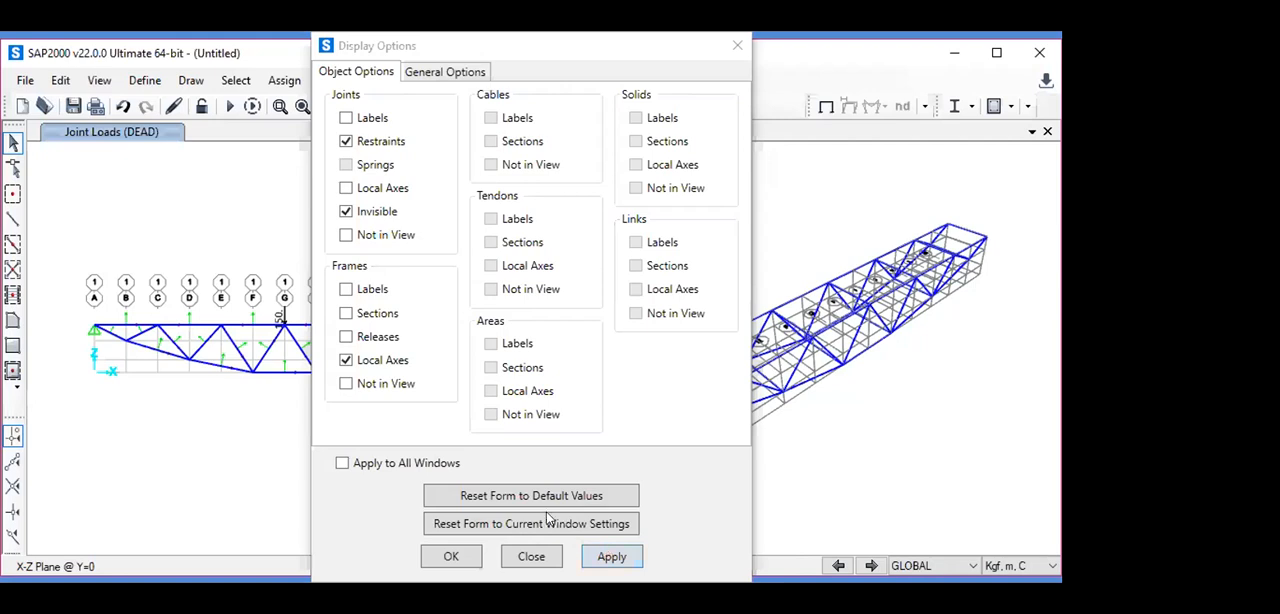
# - Turn on the frame Labels, Sections, Releases and Not in View display options and apply them to the X-Z view
pyautogui.click(346, 289)
pyautogui.click(346, 313)
pyautogui.click(346, 337)
pyautogui.click(346, 384)
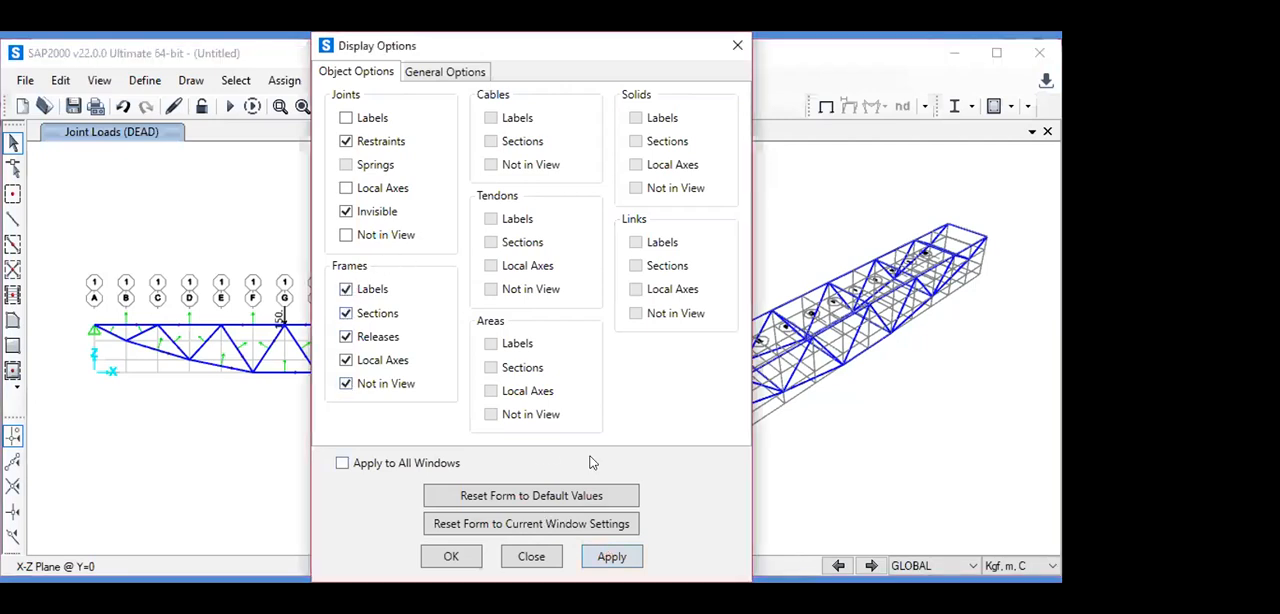
pyautogui.click(611, 557)
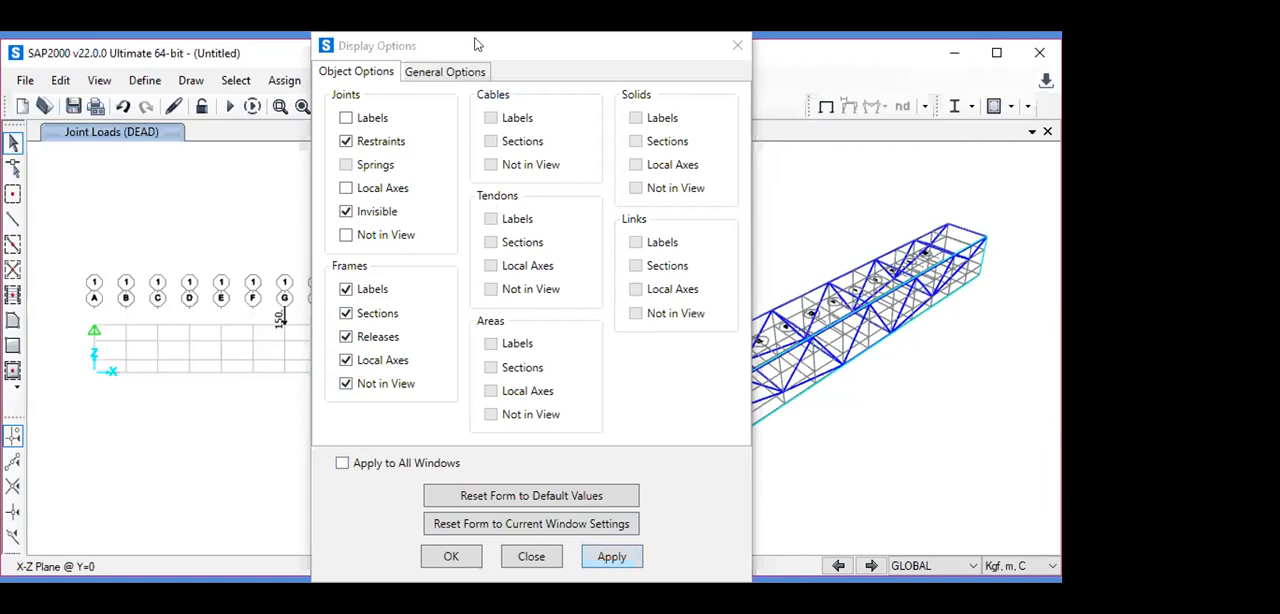
# - Turn off the frame Labels, Sections, Releases, Local Axes and Not in View display options and apply the change
pyautogui.moveTo(476, 44); pyautogui.dragTo(621, 44)
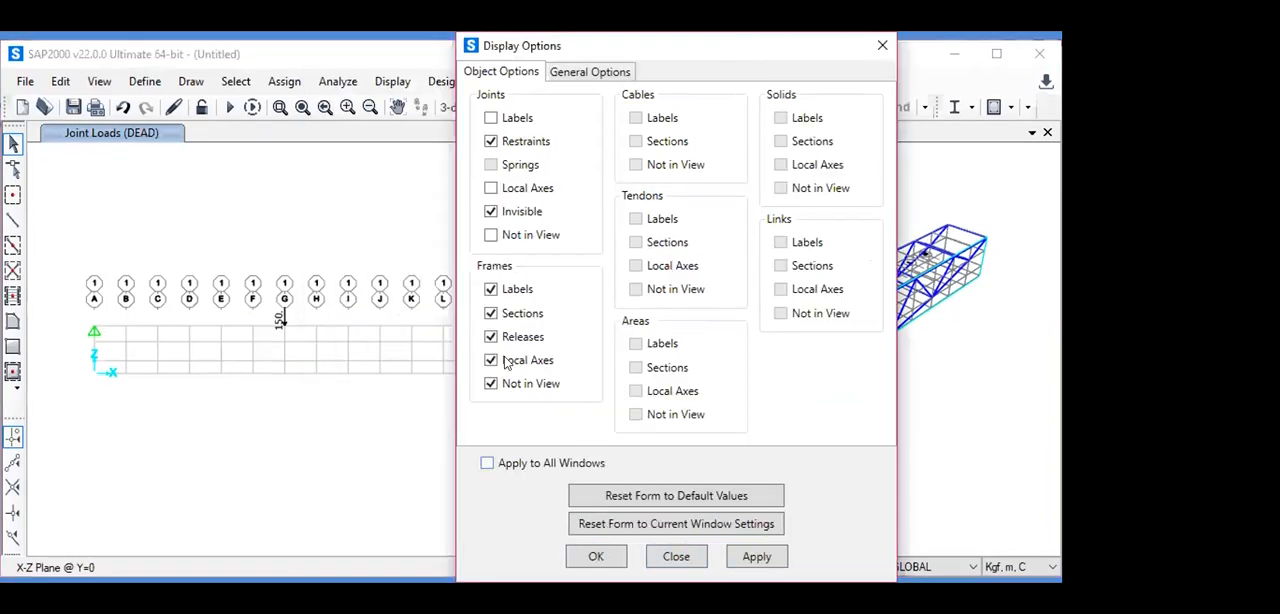
pyautogui.click(491, 289)
pyautogui.click(491, 313)
pyautogui.click(491, 337)
pyautogui.click(491, 360)
pyautogui.click(490, 384)
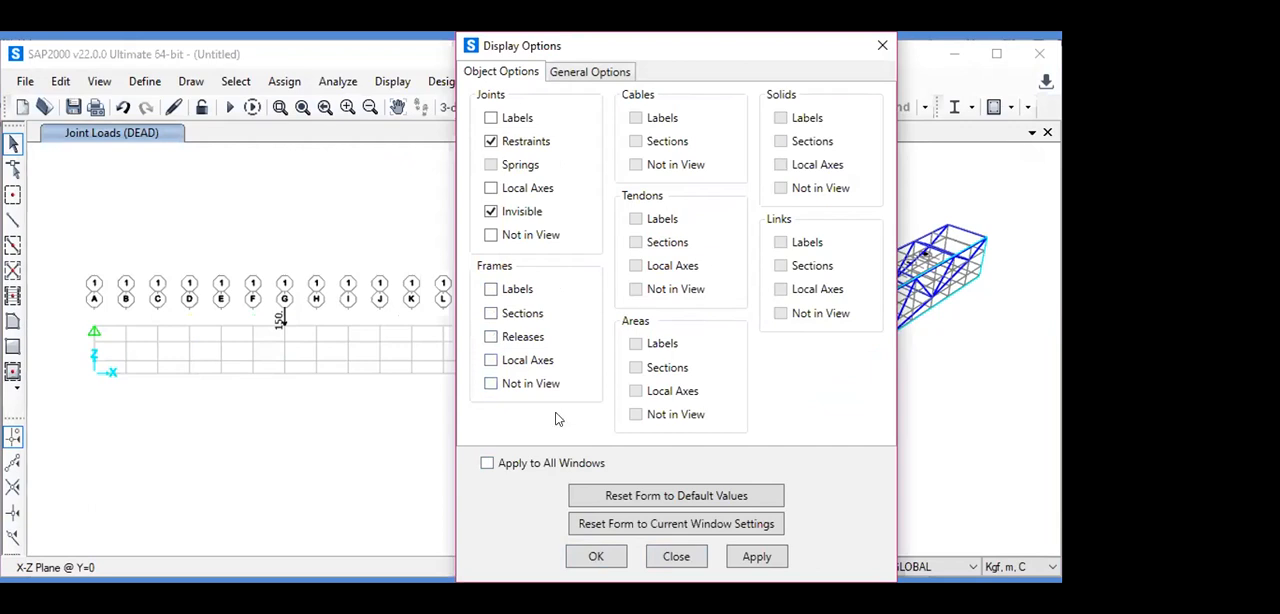
pyautogui.click(752, 557)
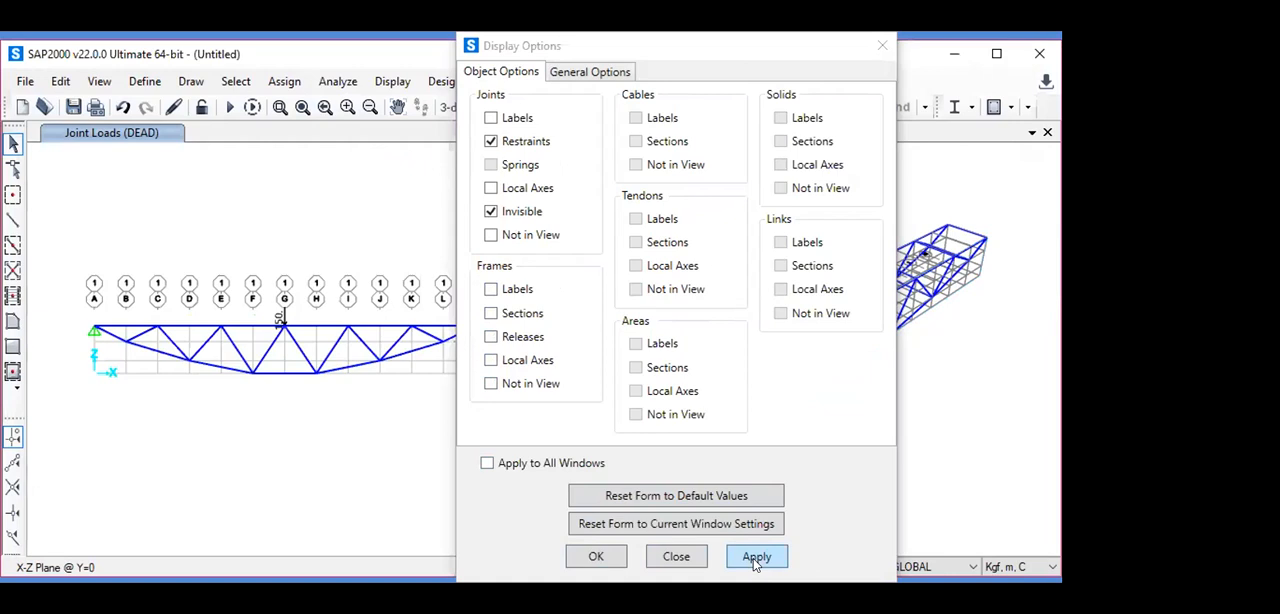
pyautogui.click(604, 554)
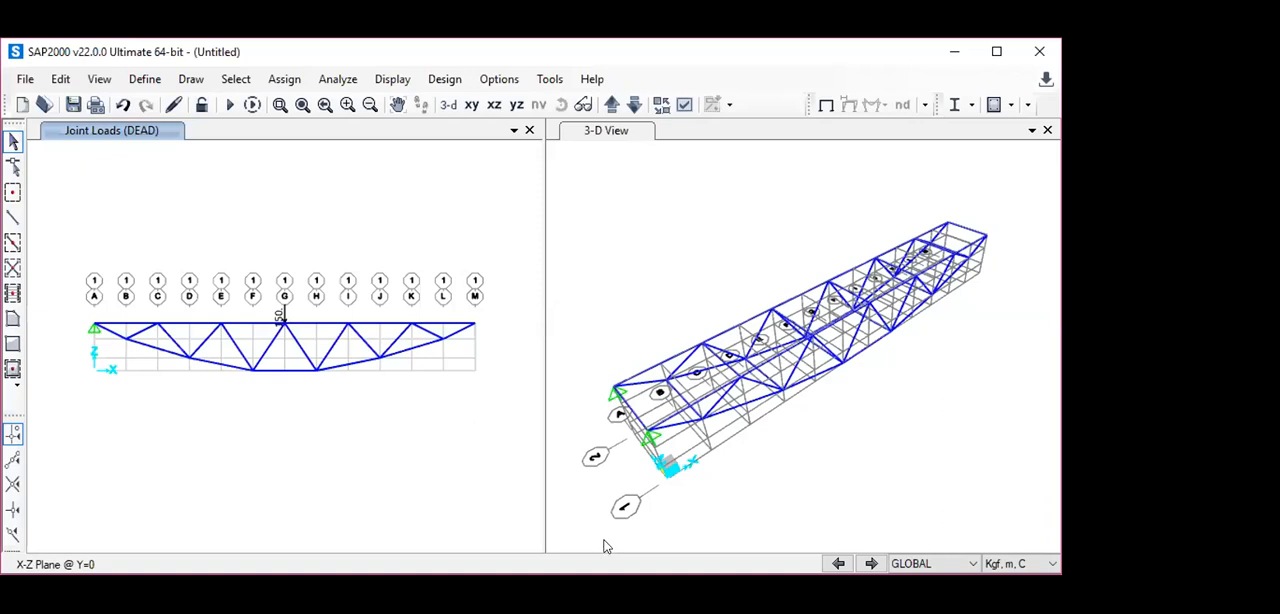
# - Review the distributed frame load settings for the LIVE pattern, then close them without assigning anything
pyautogui.click(284, 84)
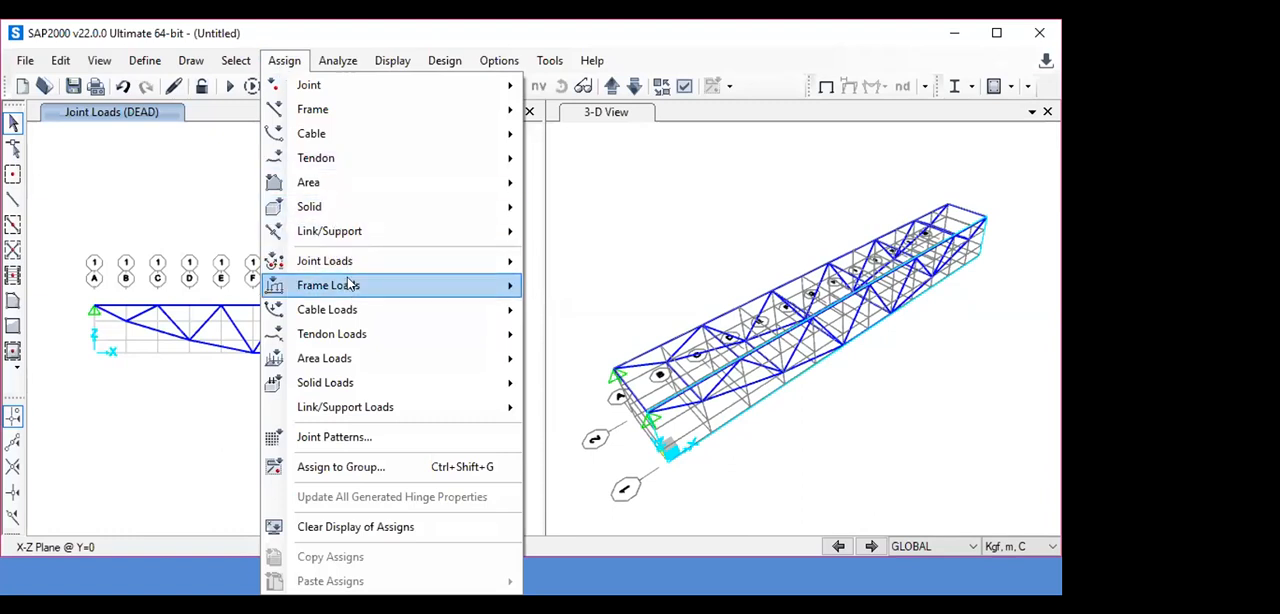
pyautogui.moveTo(350, 285)
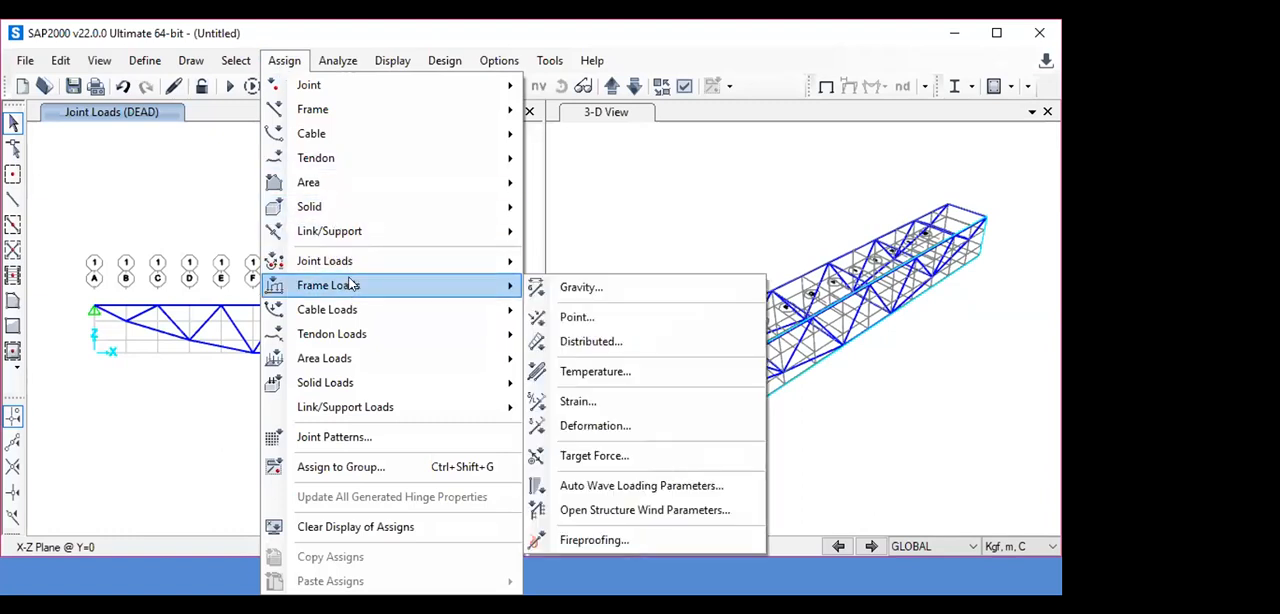
pyautogui.click(607, 344)
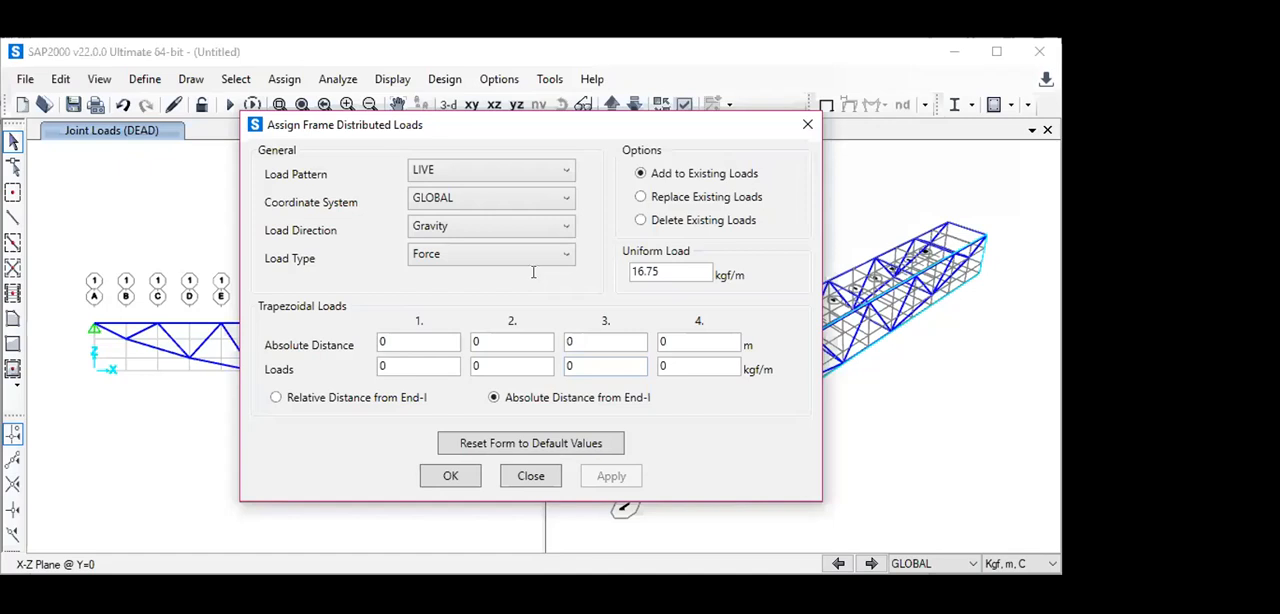
pyautogui.click(531, 477)
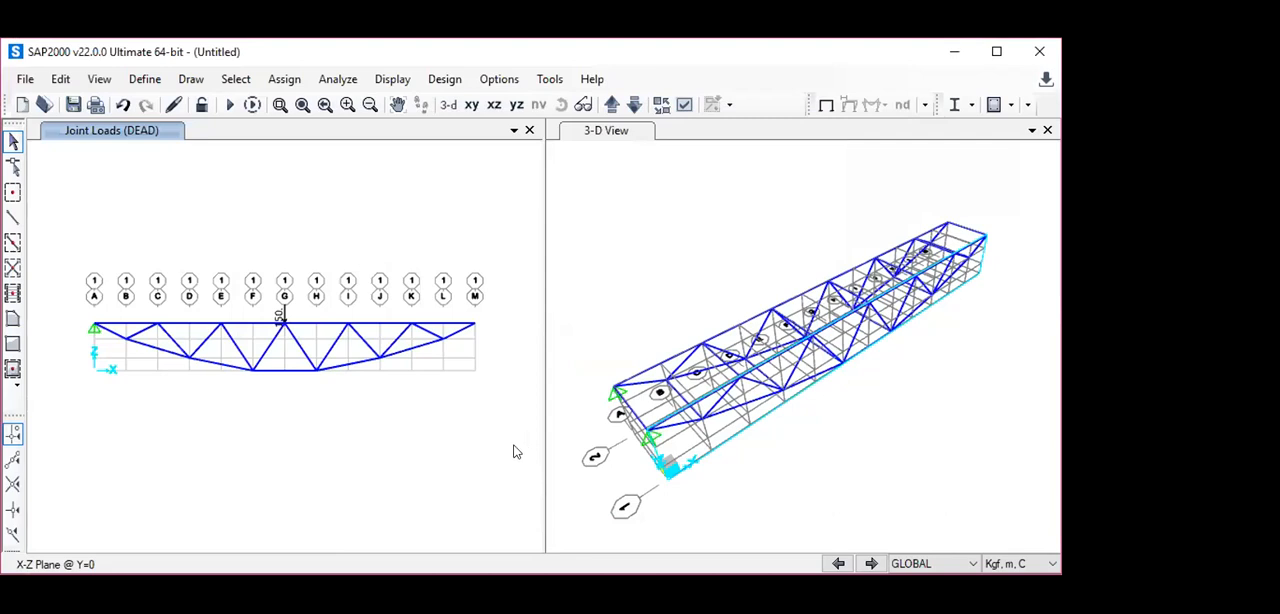
# - Inspect the assignments and loads of the top chord member at grid line H in the X-Z view
pyautogui.click(316, 326)
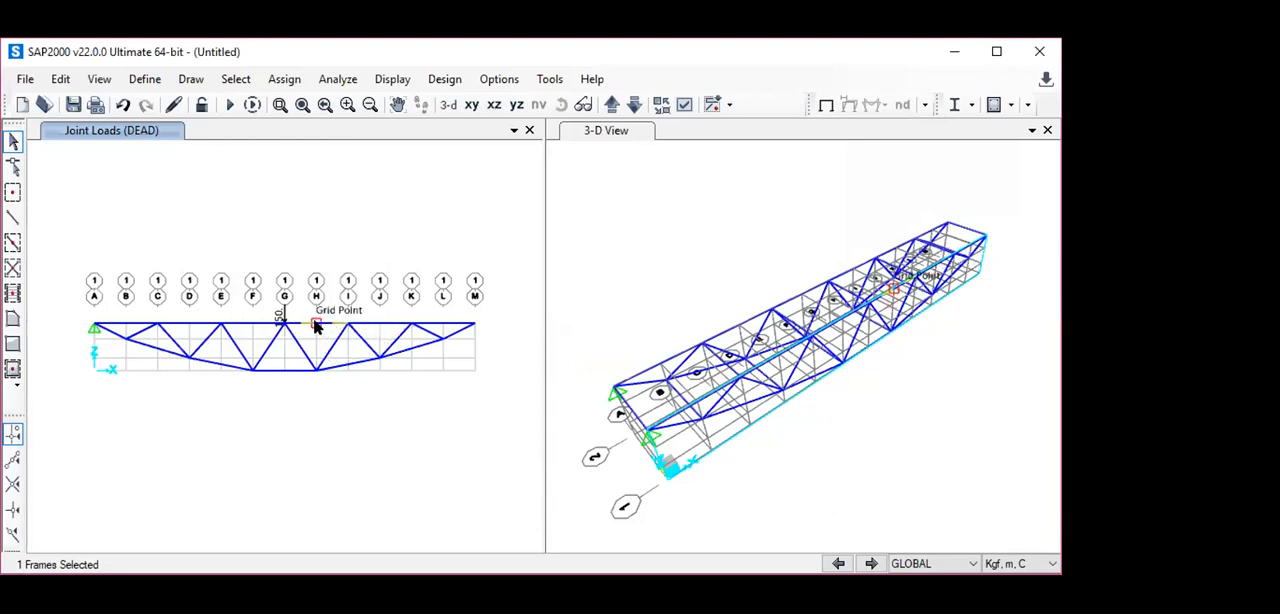
pyautogui.rightClick(315, 323)
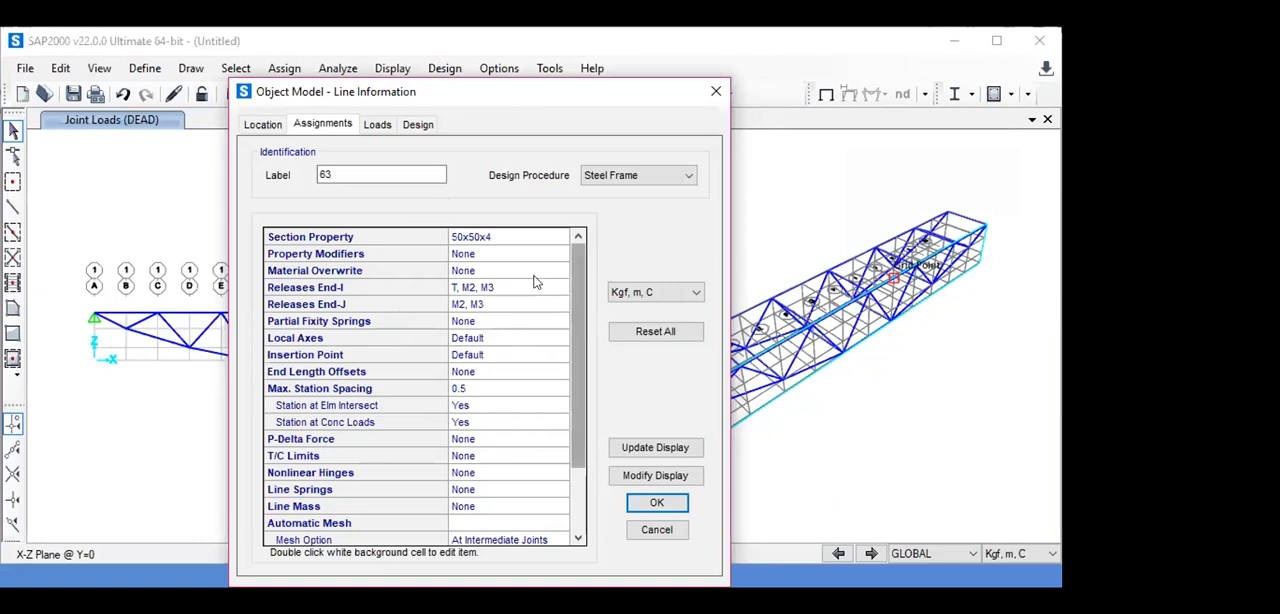
pyautogui.click(378, 126)
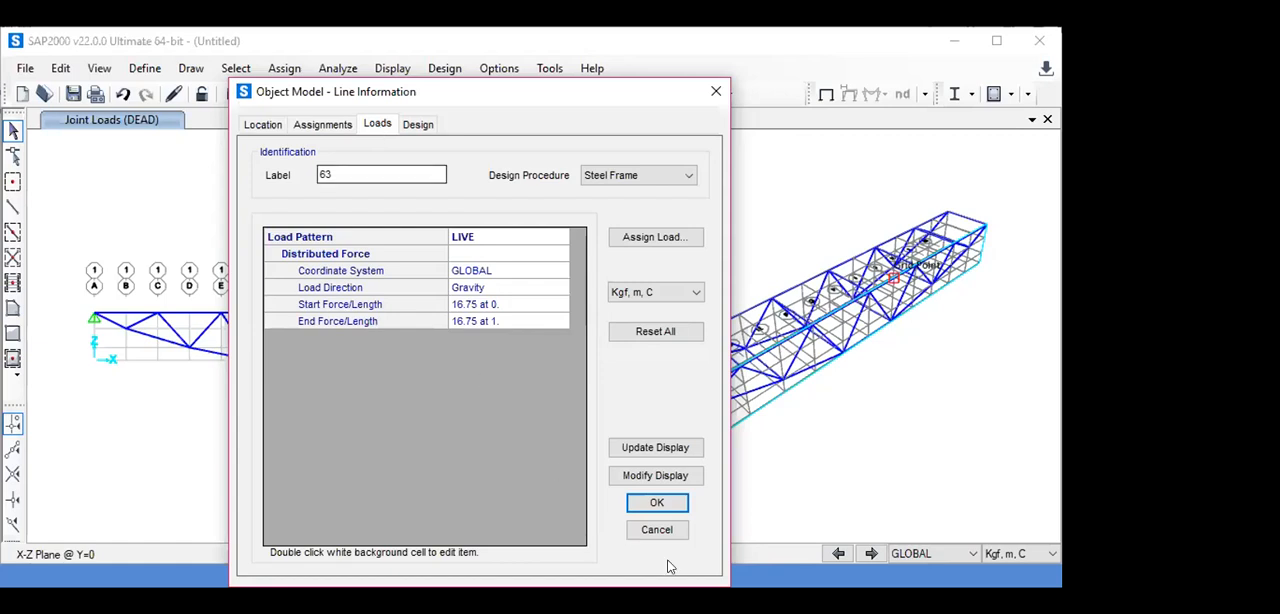
pyautogui.click(670, 502)
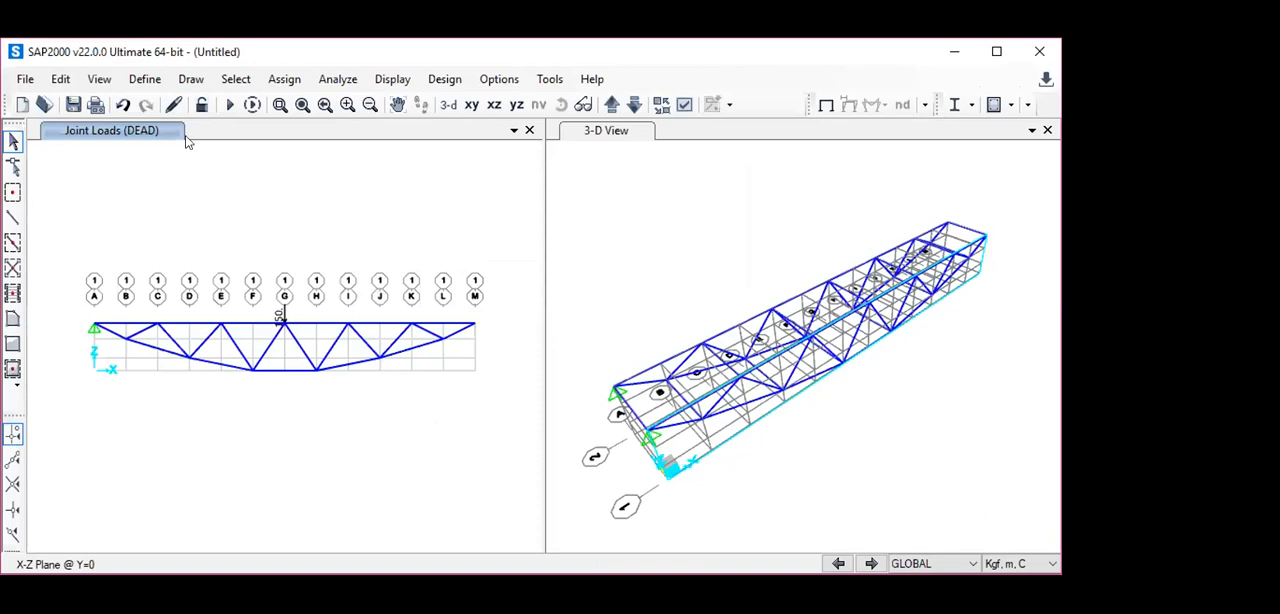
# - Start a new Linear Add load combination and name it 1D+1L
pyautogui.click(143, 79)
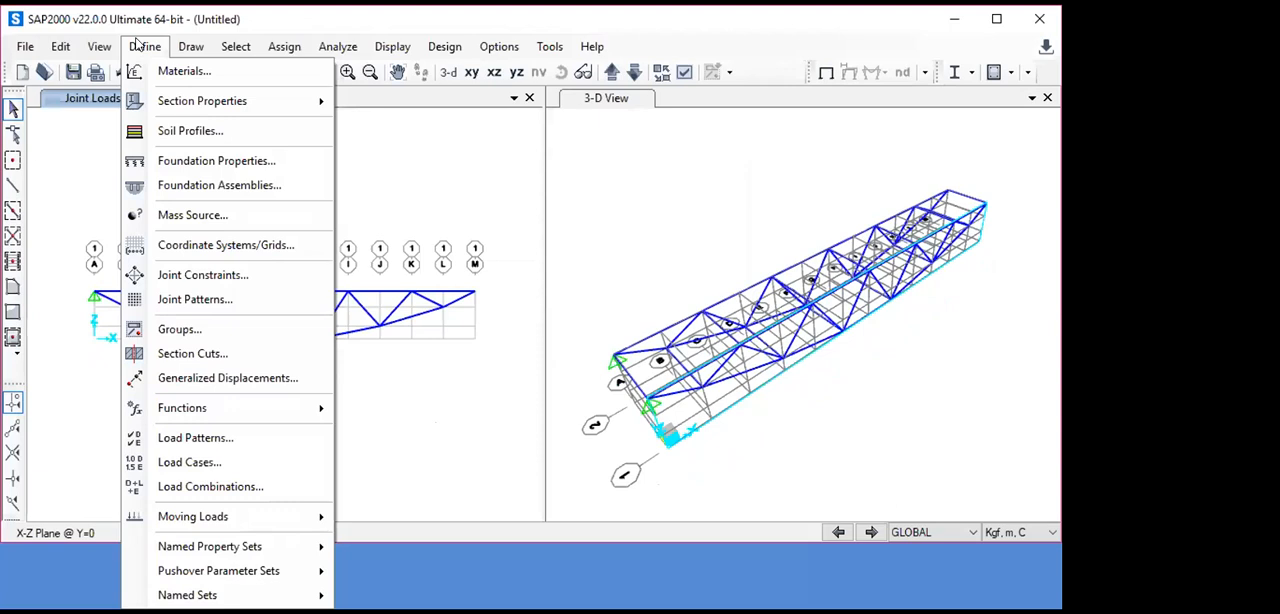
pyautogui.click(237, 487)
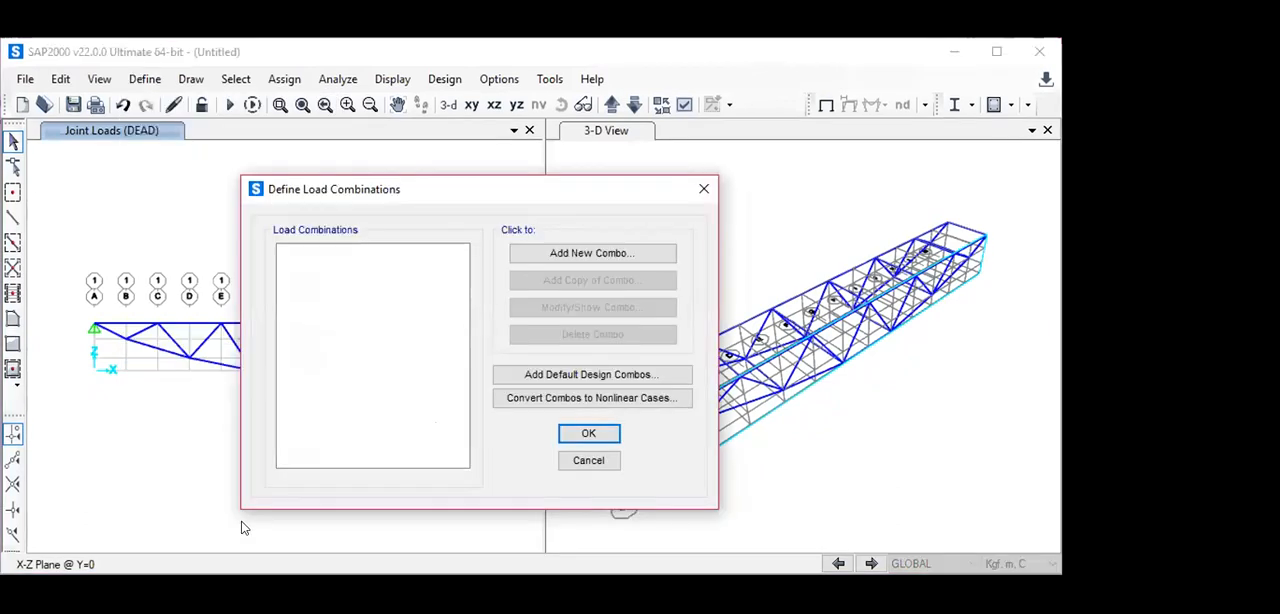
pyautogui.click(591, 253)
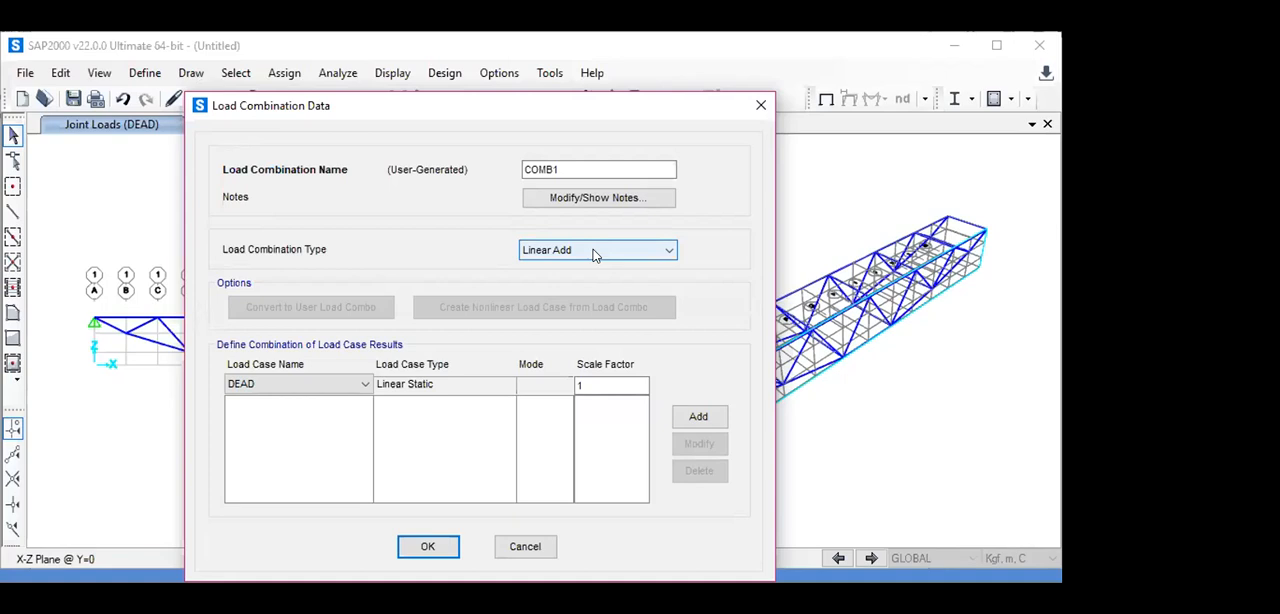
pyautogui.click(565, 169)
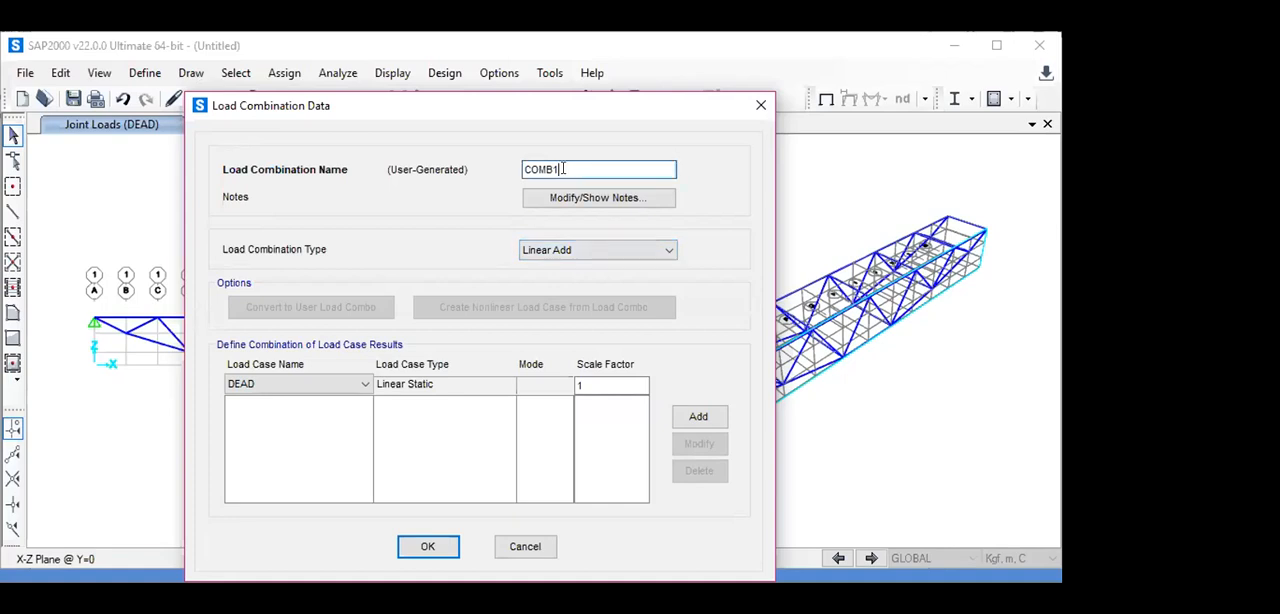
pyautogui.press('BackSpace')
pyautogui.press('BackSpace')
pyautogui.press('BackSpace')
pyautogui.press('BackSpace')
pyautogui.press('BackSpace')
pyautogui.write('1d')
pyautogui.press('BackSpace')
pyautogui.write('D+1L')
# - Add the DEAD and LIVE load cases to the combination with a scale factor of 1 each and save it
pyautogui.click(699, 416)
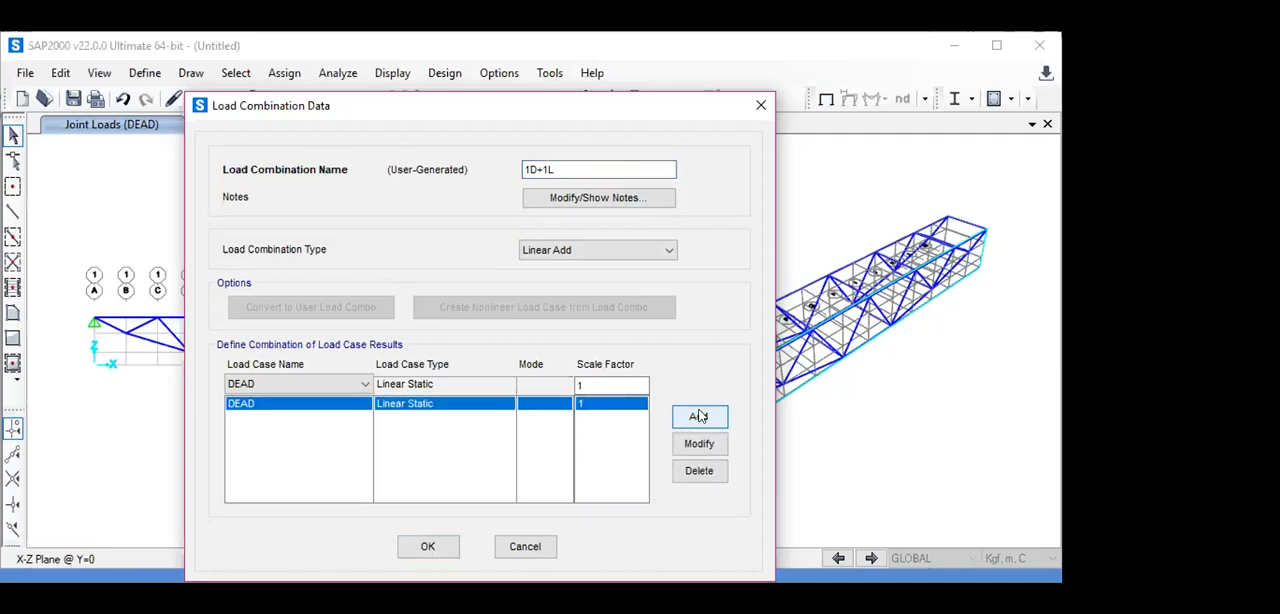
pyautogui.click(360, 386)
pyautogui.click(357, 414)
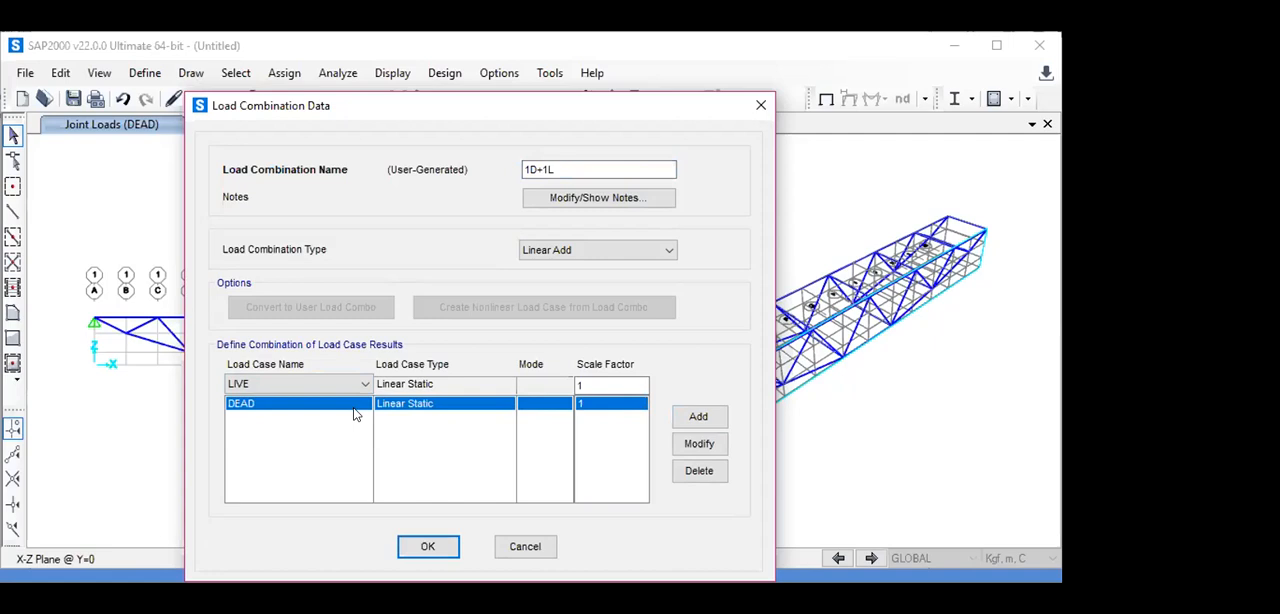
pyautogui.click(699, 417)
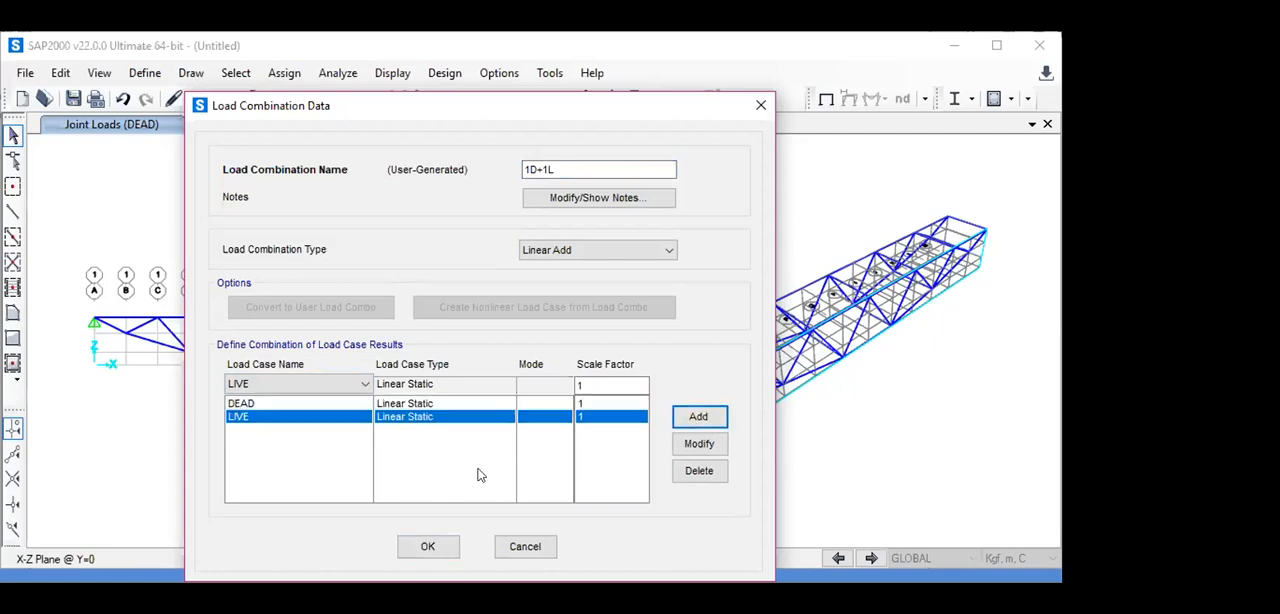
pyautogui.click(444, 548)
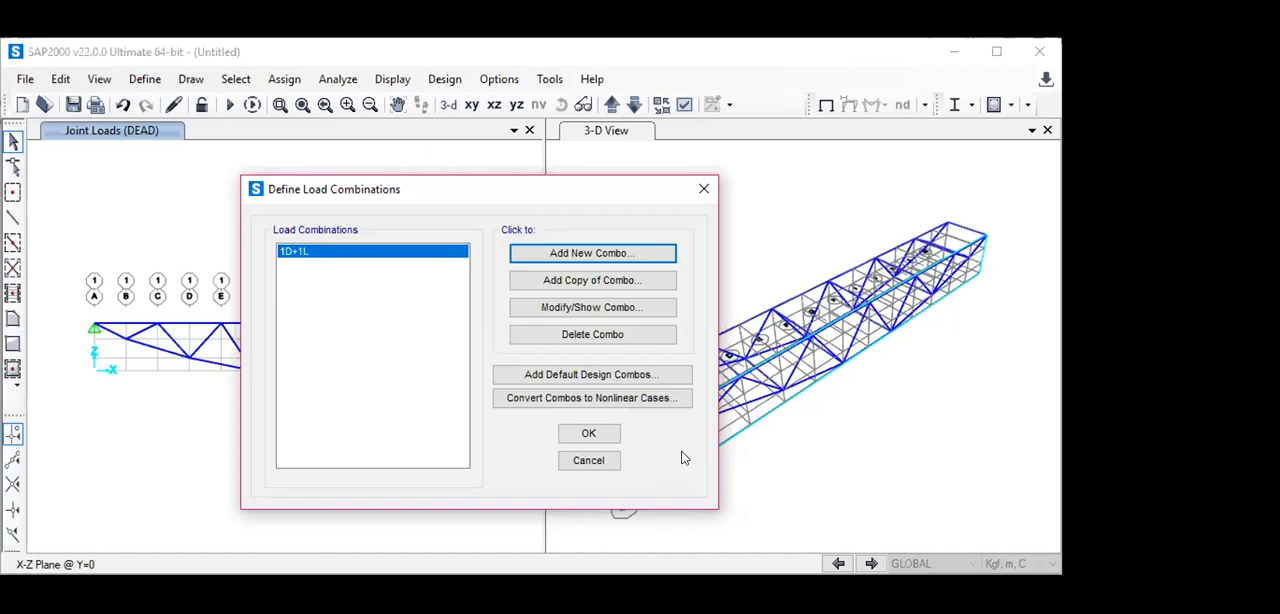
pyautogui.click(601, 433)
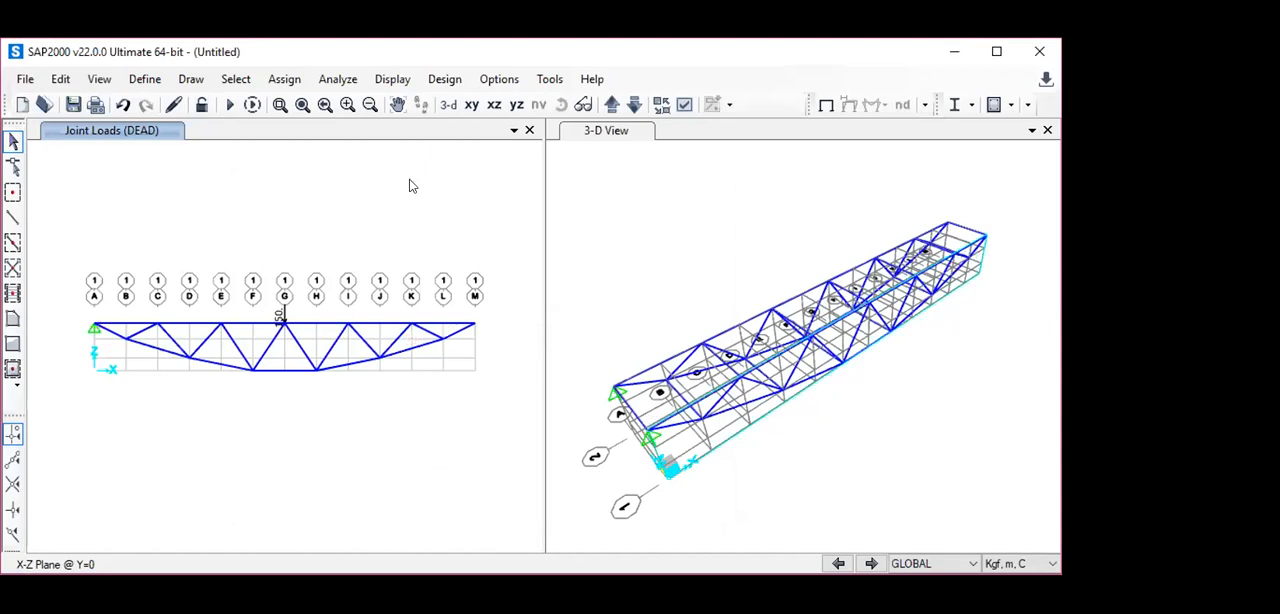
# - Check the available degrees of freedom in the analysis options and close them without changes
pyautogui.click(337, 80)
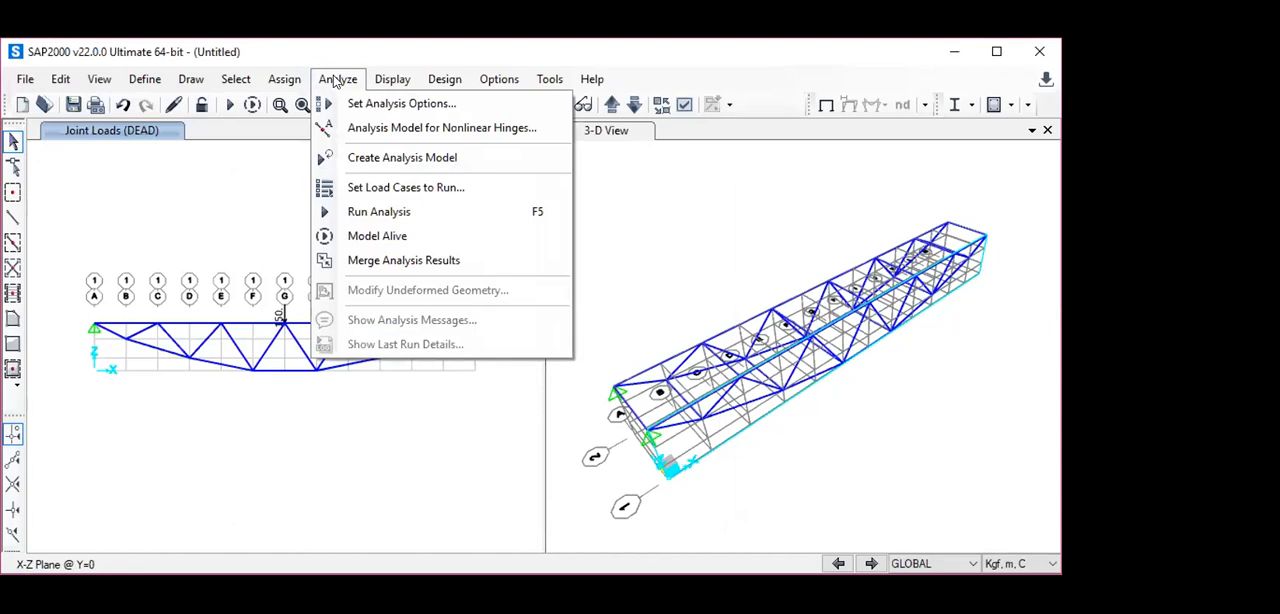
pyautogui.click(390, 105)
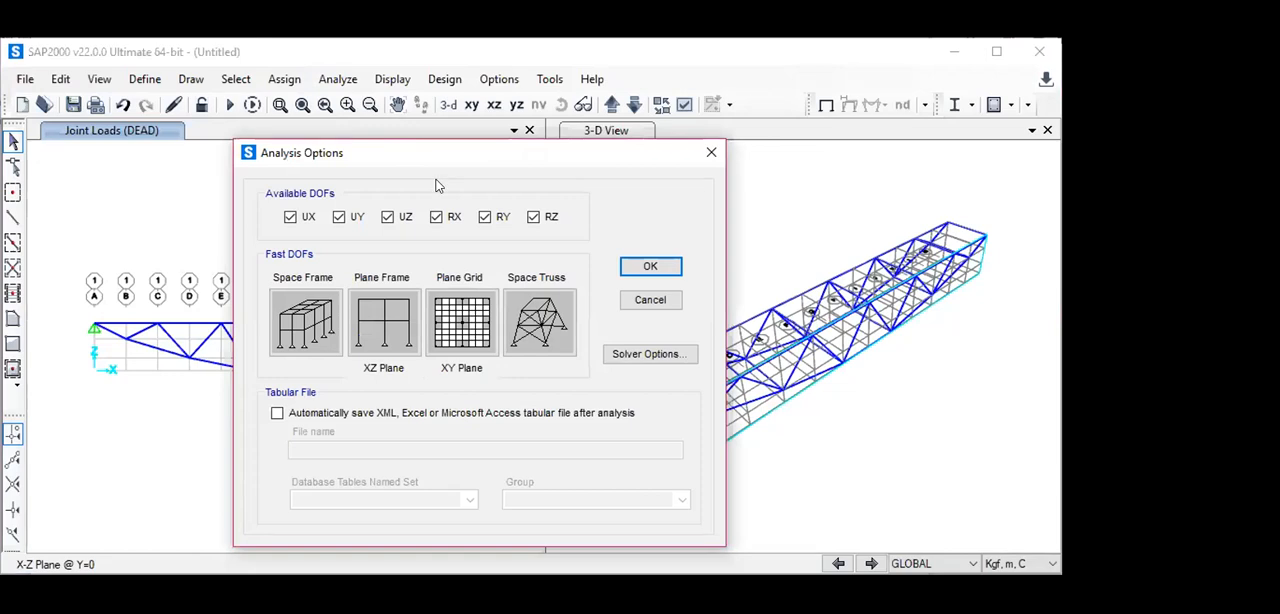
pyautogui.click(708, 153)
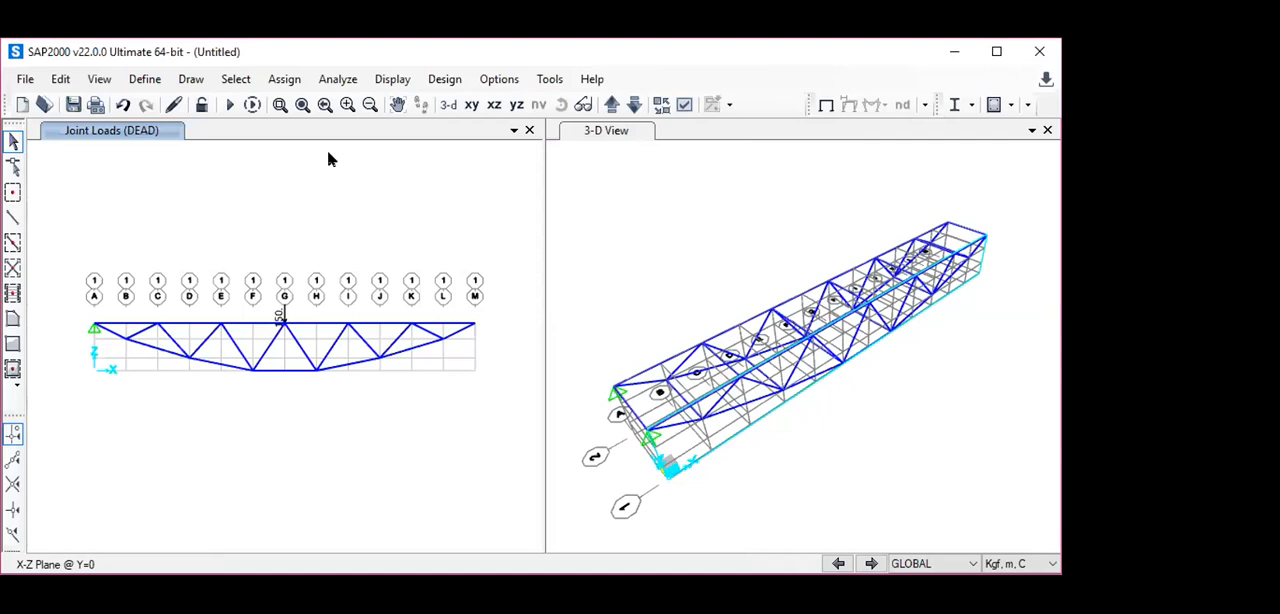
# - Set the DEAD and LIVE load cases to Run and the MODAL case to Do Not Run for the analysis
pyautogui.click(339, 79)
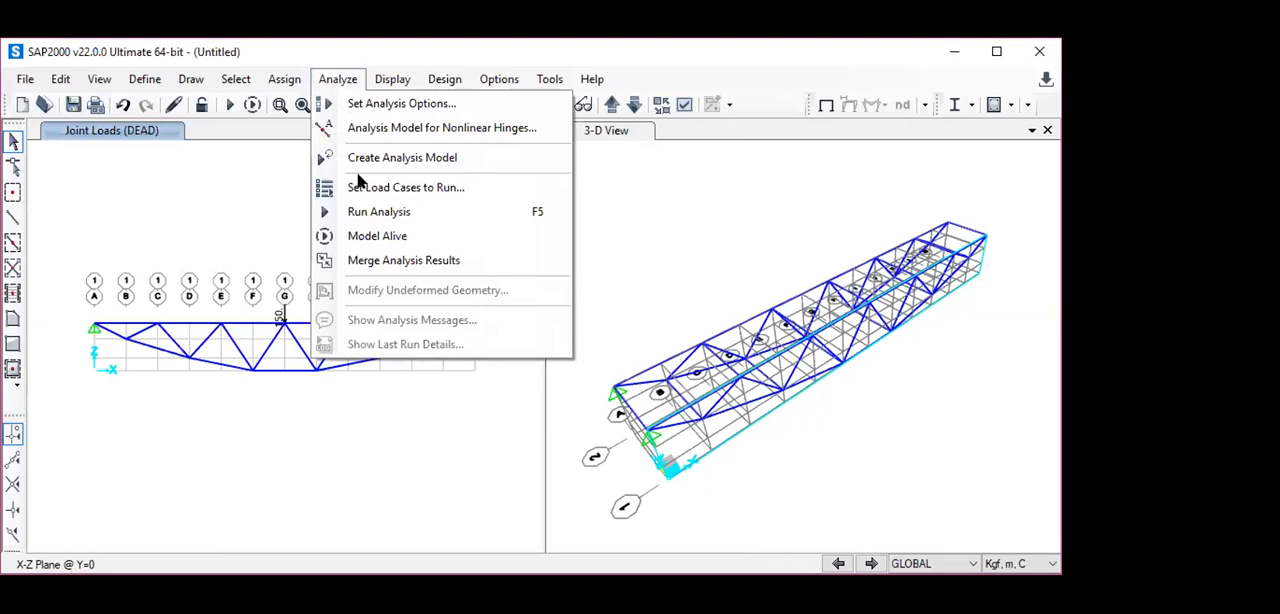
pyautogui.click(376, 212)
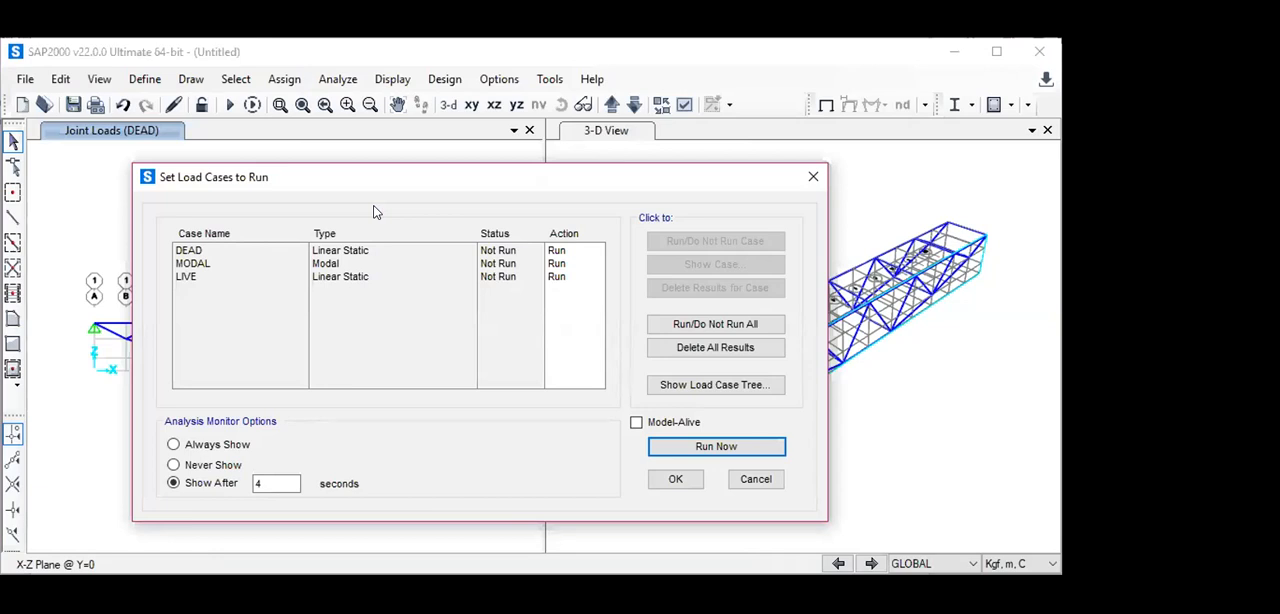
pyautogui.click(196, 264)
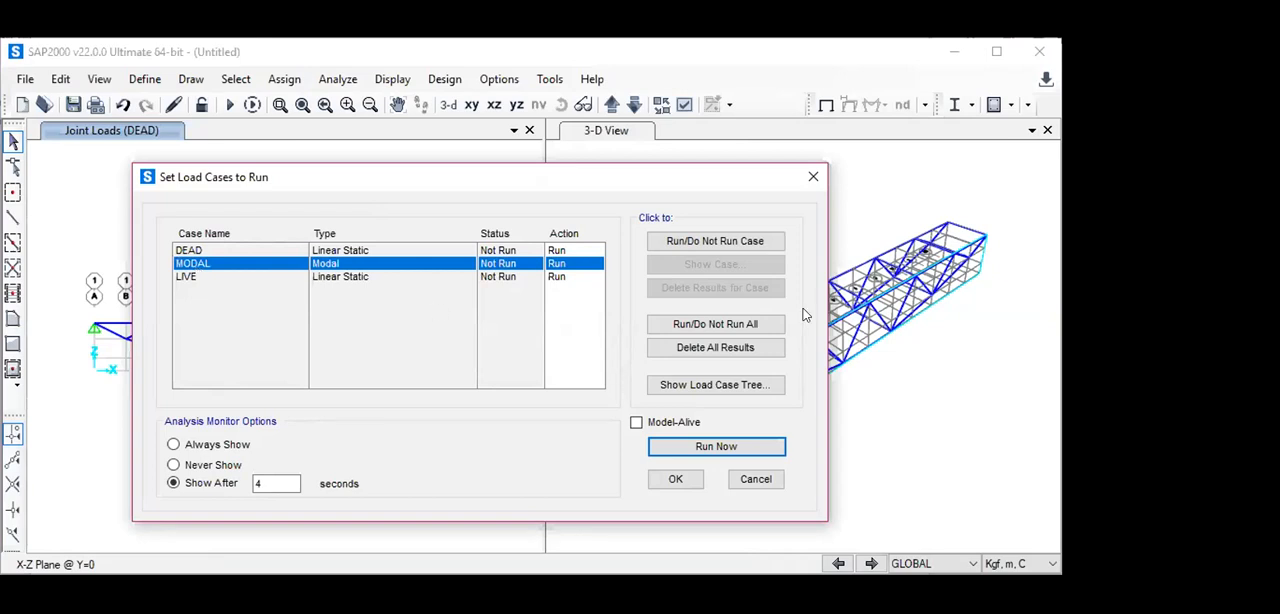
pyautogui.click(713, 326)
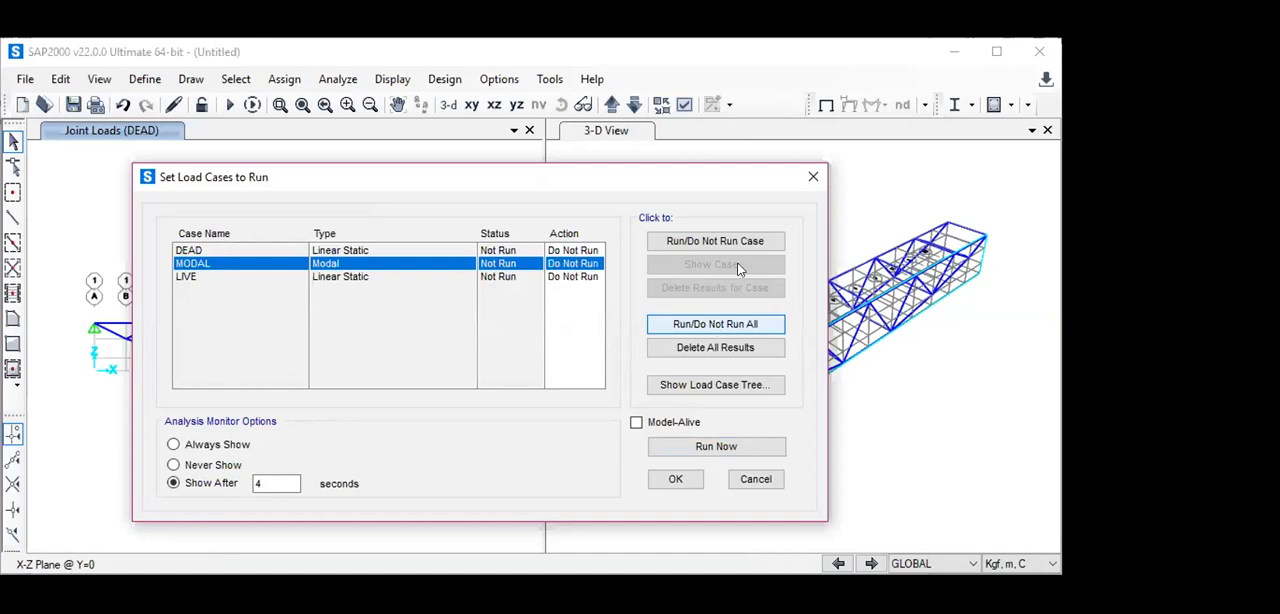
pyautogui.click(712, 242)
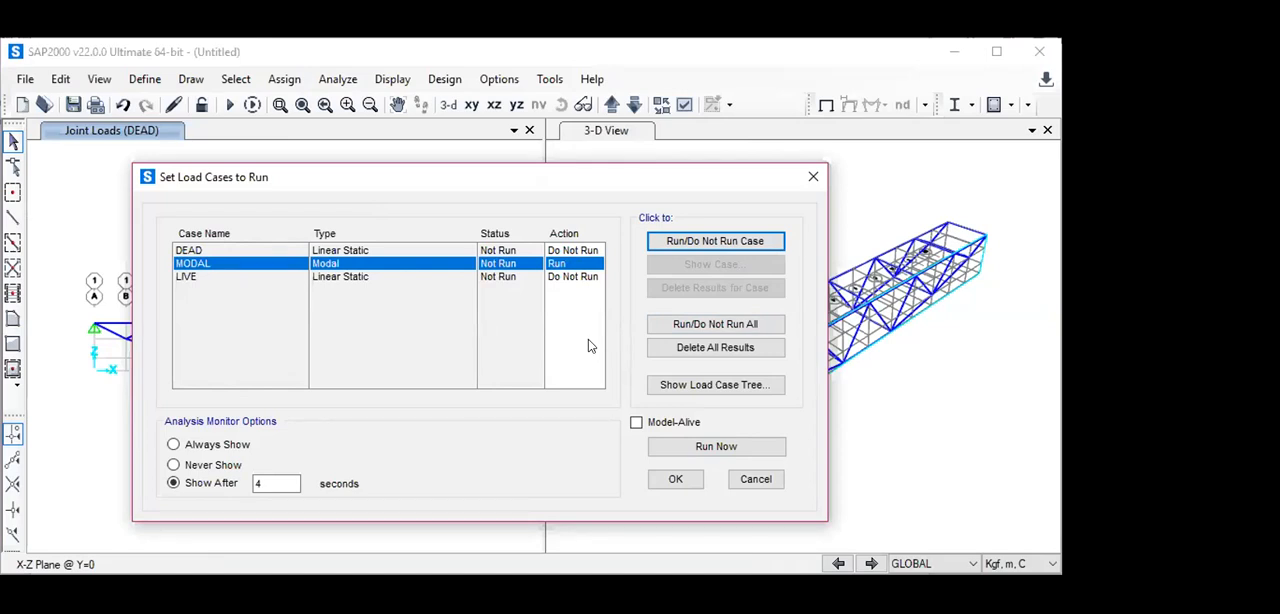
pyautogui.click(571, 250)
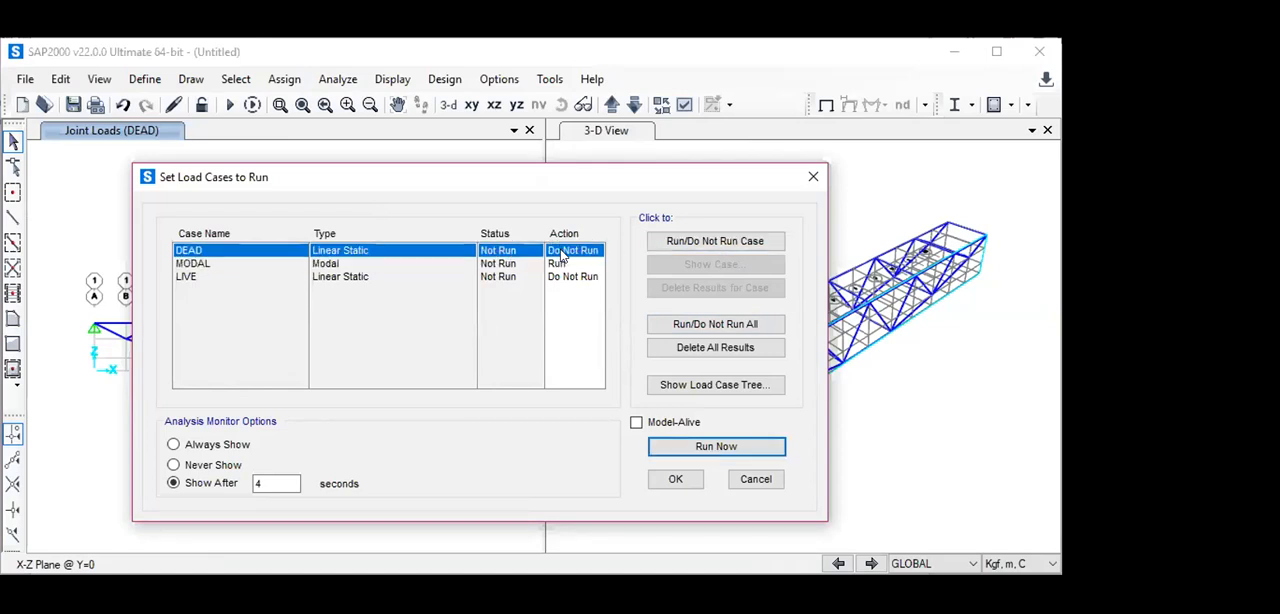
pyautogui.click(720, 243)
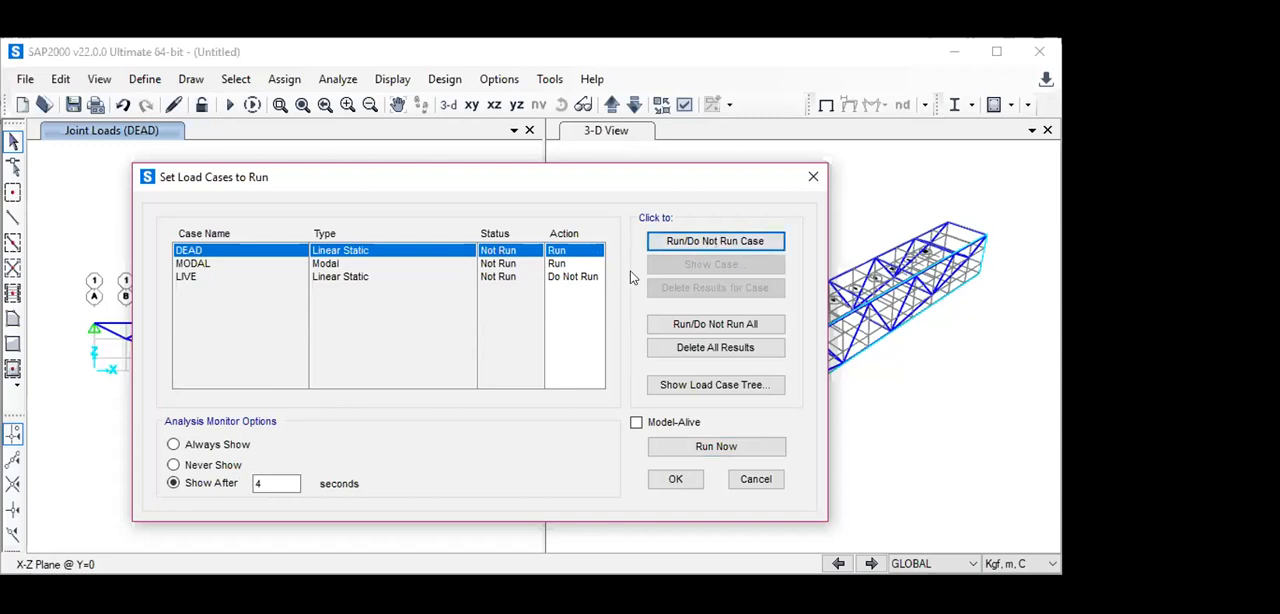
pyautogui.click(558, 277)
pyautogui.click(740, 241)
pyautogui.click(572, 263)
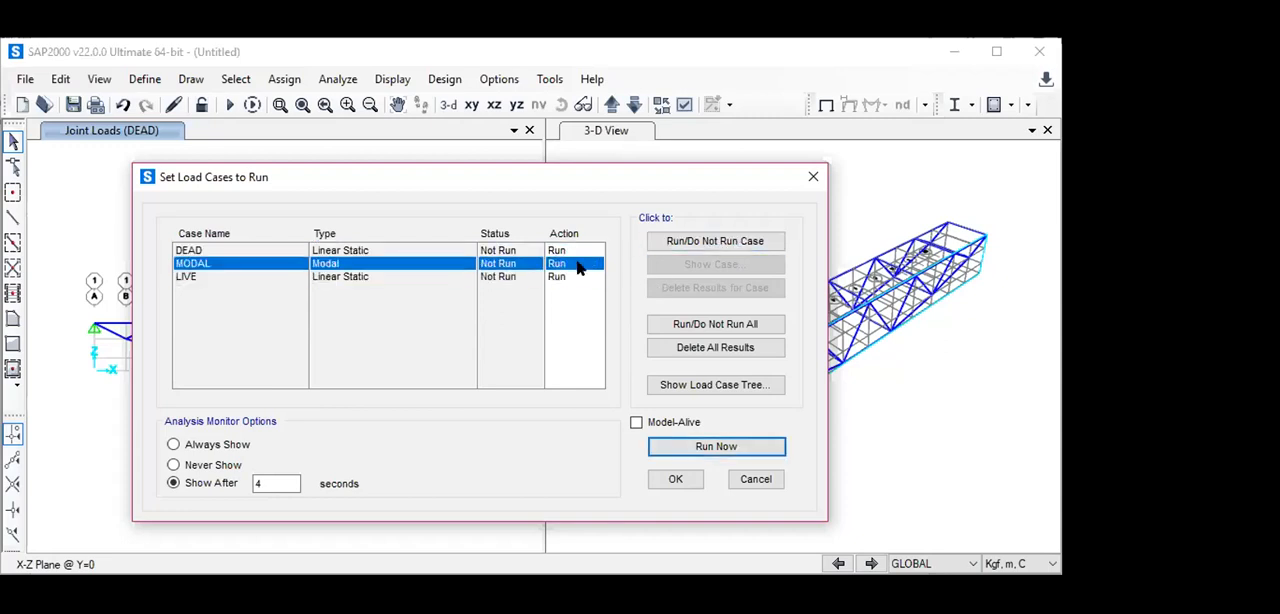
pyautogui.click(725, 242)
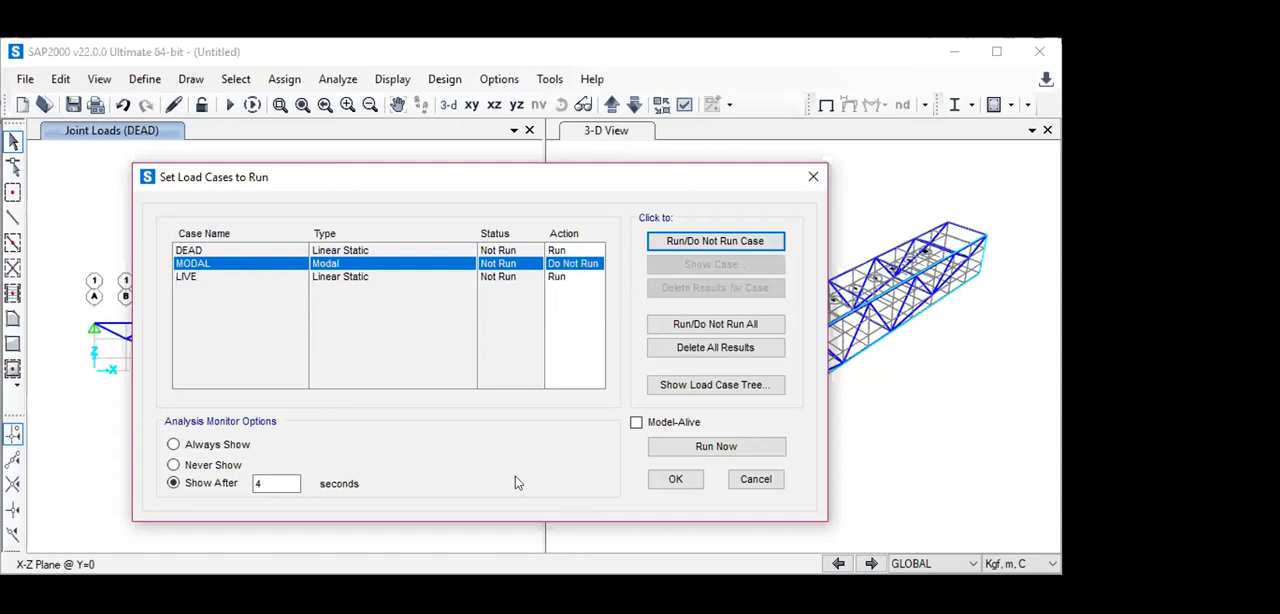
# - Run the analysis, saving the model as KJI in the Documents folder, and dismiss the analysis messages
pyautogui.click(707, 447)
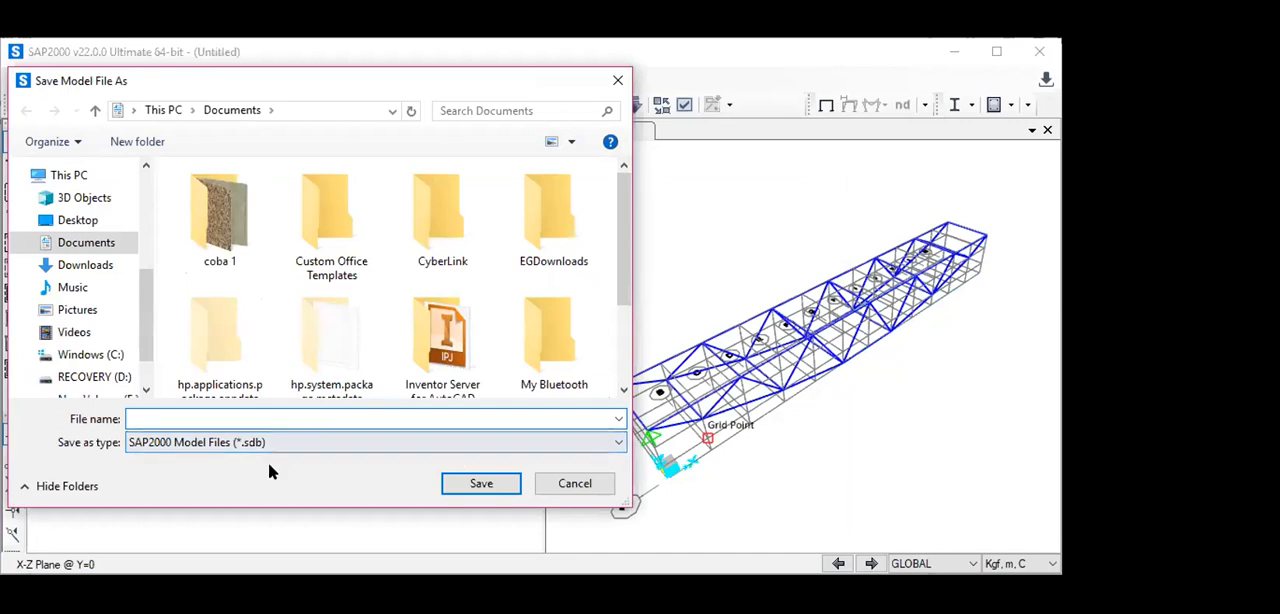
pyautogui.write('KJI')
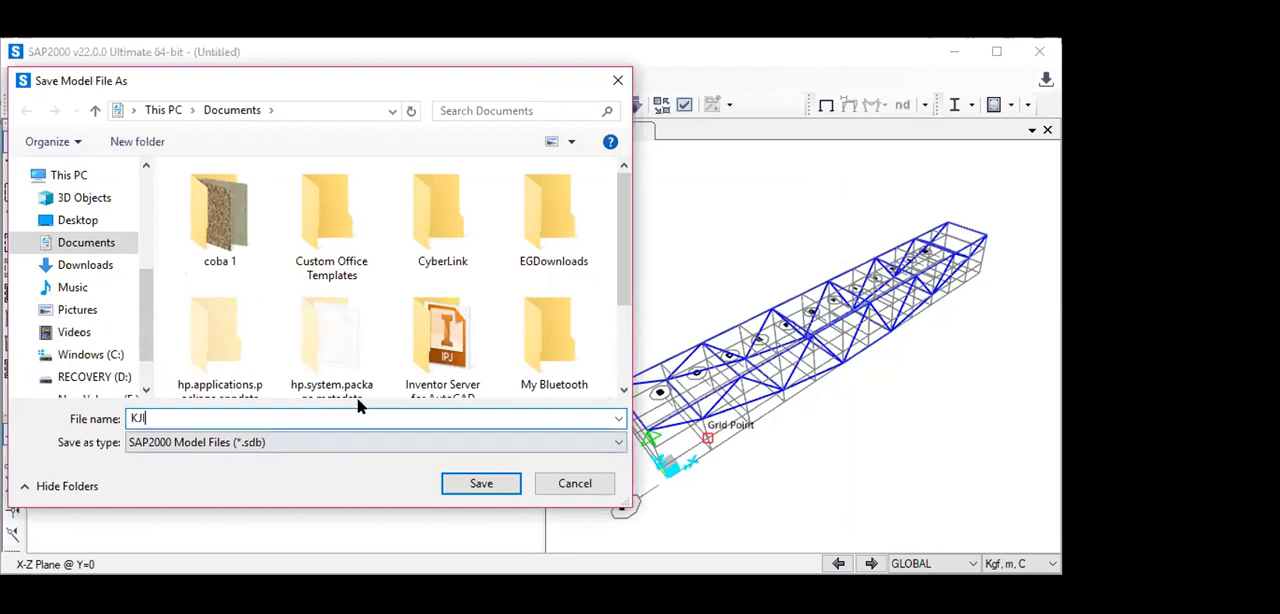
pyautogui.click(493, 486)
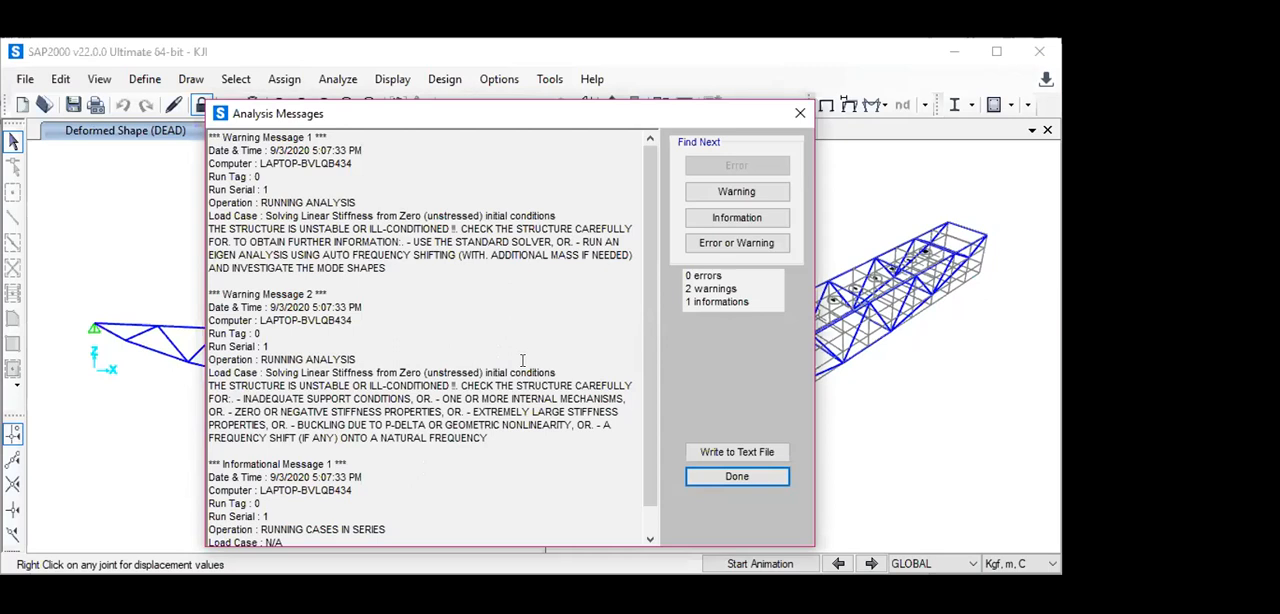
pyautogui.click(721, 479)
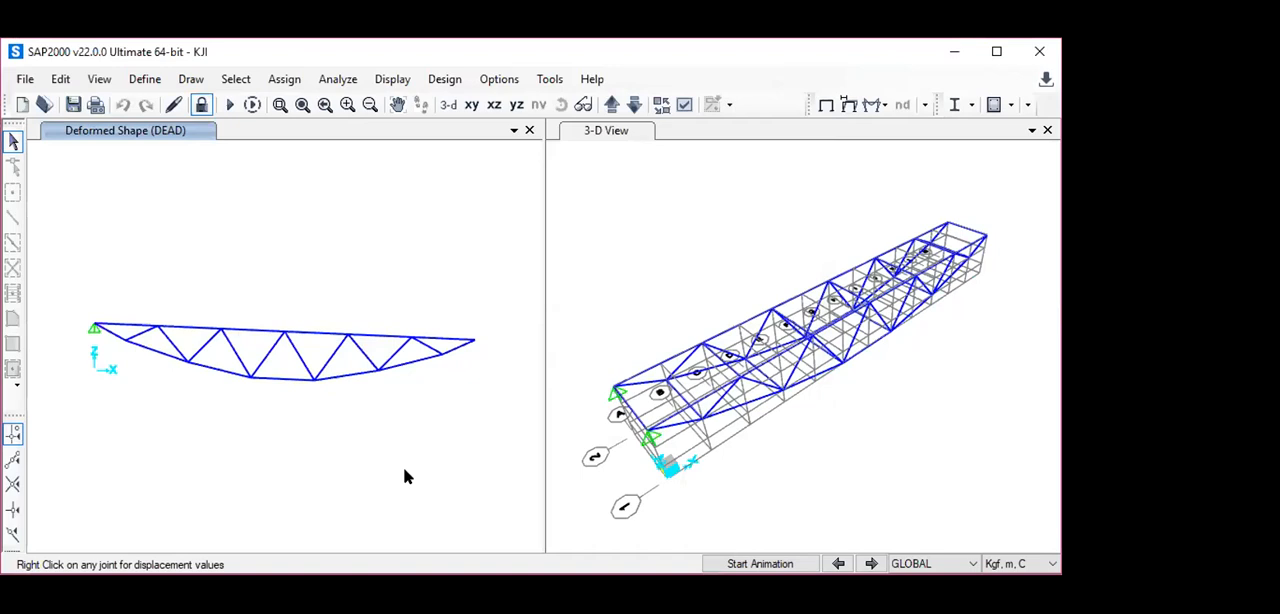
pyautogui.rightClick(393, 259)
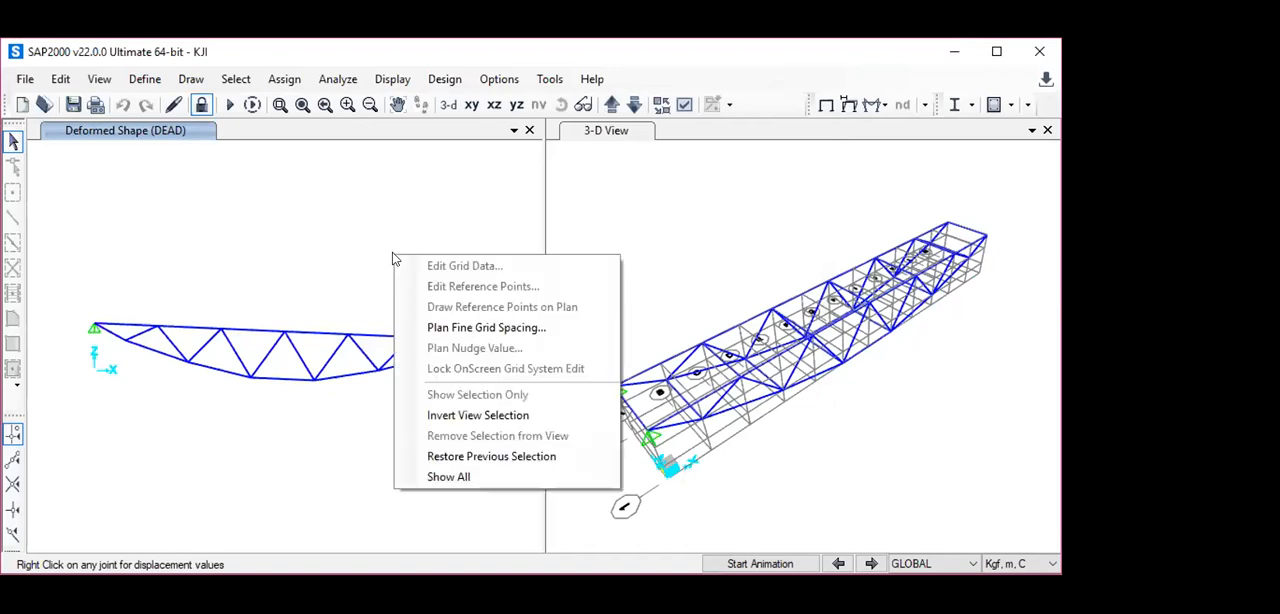
pyautogui.click(279, 206)
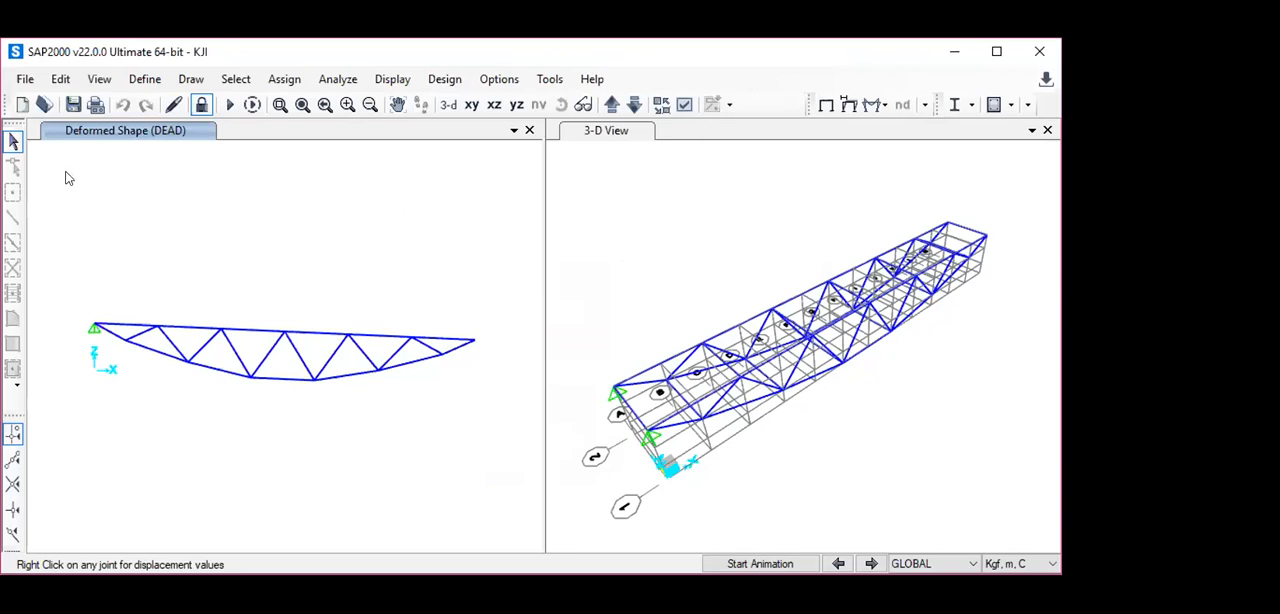
# - Display the DEAD case axial force diagram of the frames in the X-Z elevation as a filled diagram
pyautogui.click(876, 105)
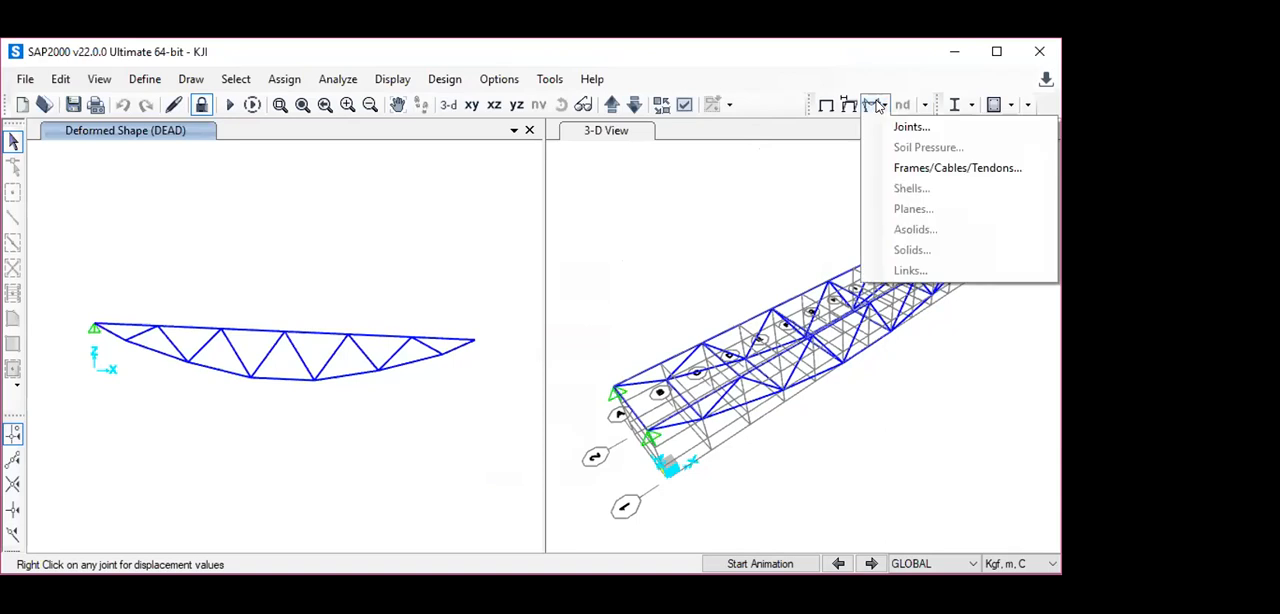
pyautogui.click(900, 168)
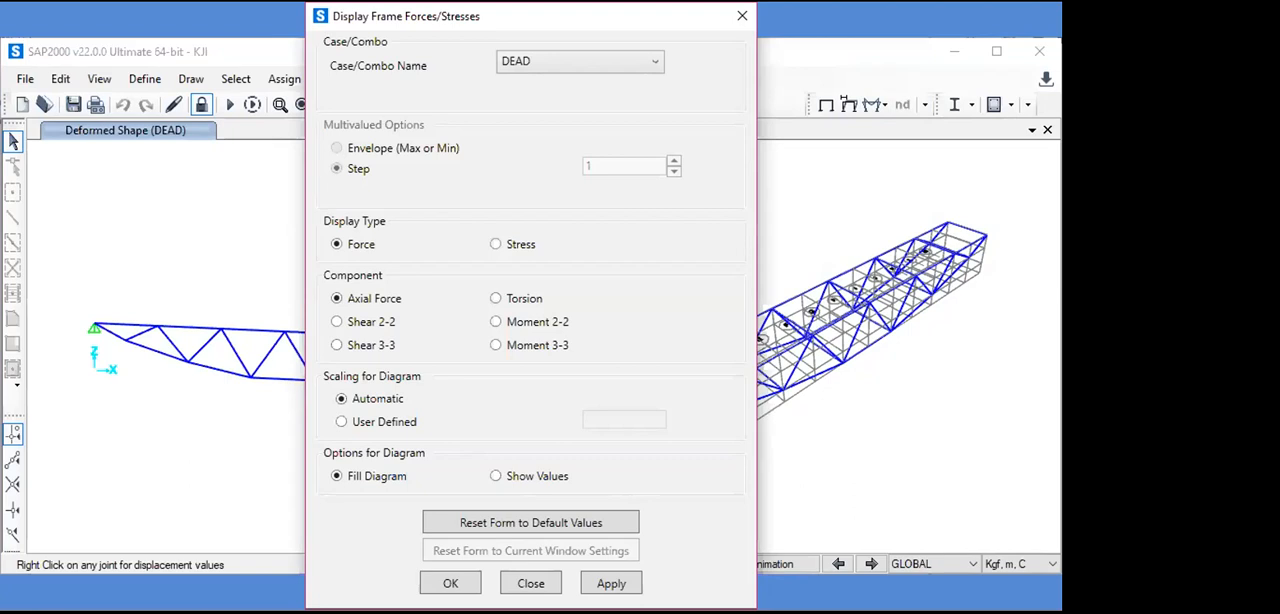
pyautogui.click(452, 587)
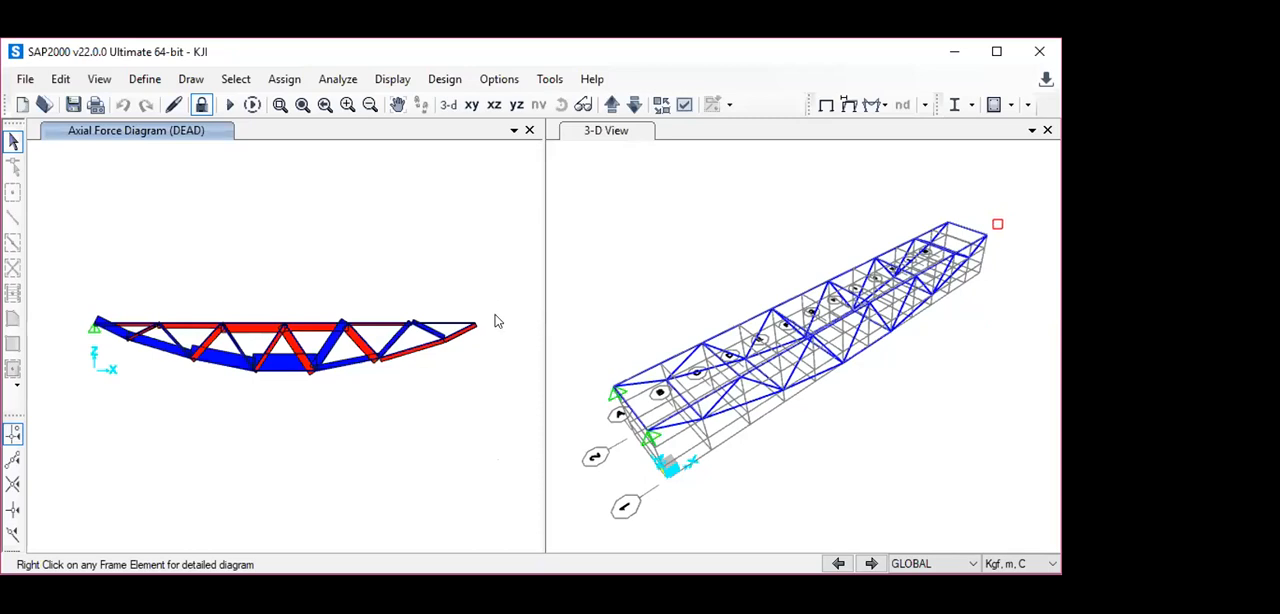
# - Unlock the model, discarding the analysis results, and show the X-Y plane at Z=0.75 in place of the elevation
pyautogui.click(200, 106)
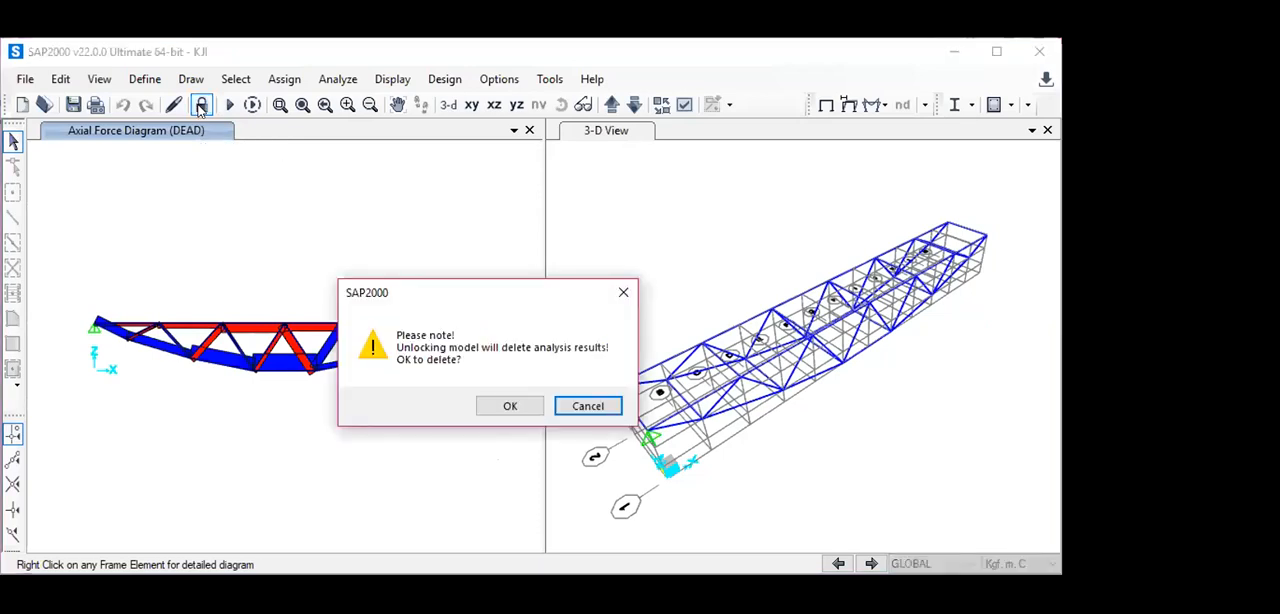
pyautogui.click(514, 406)
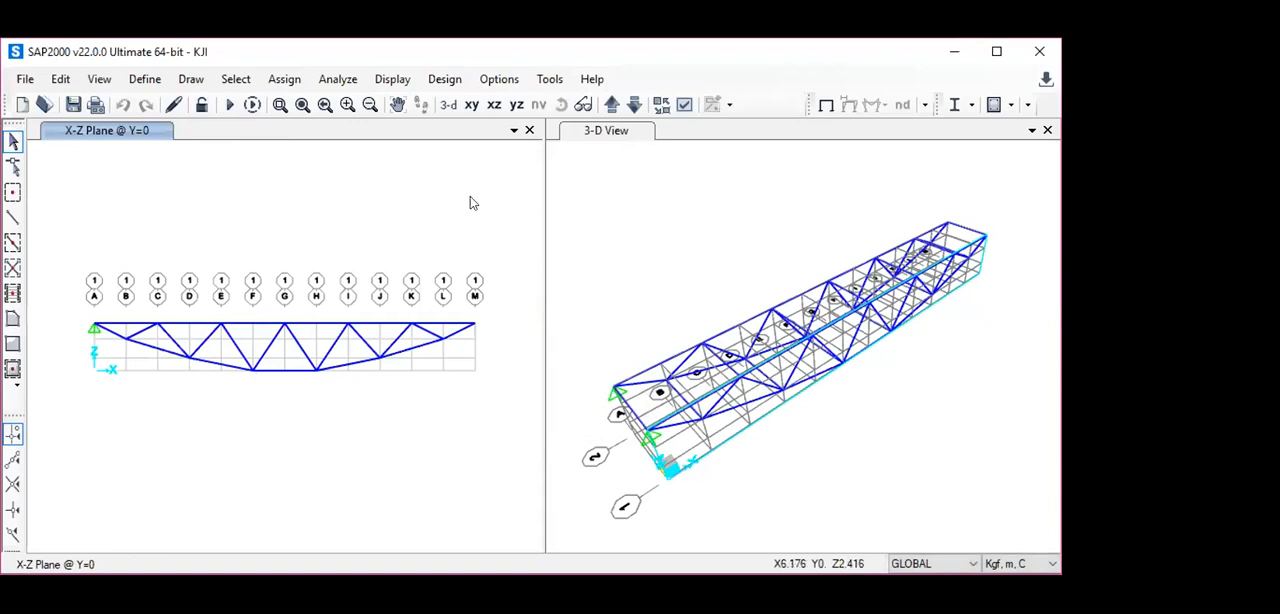
pyautogui.click(471, 104)
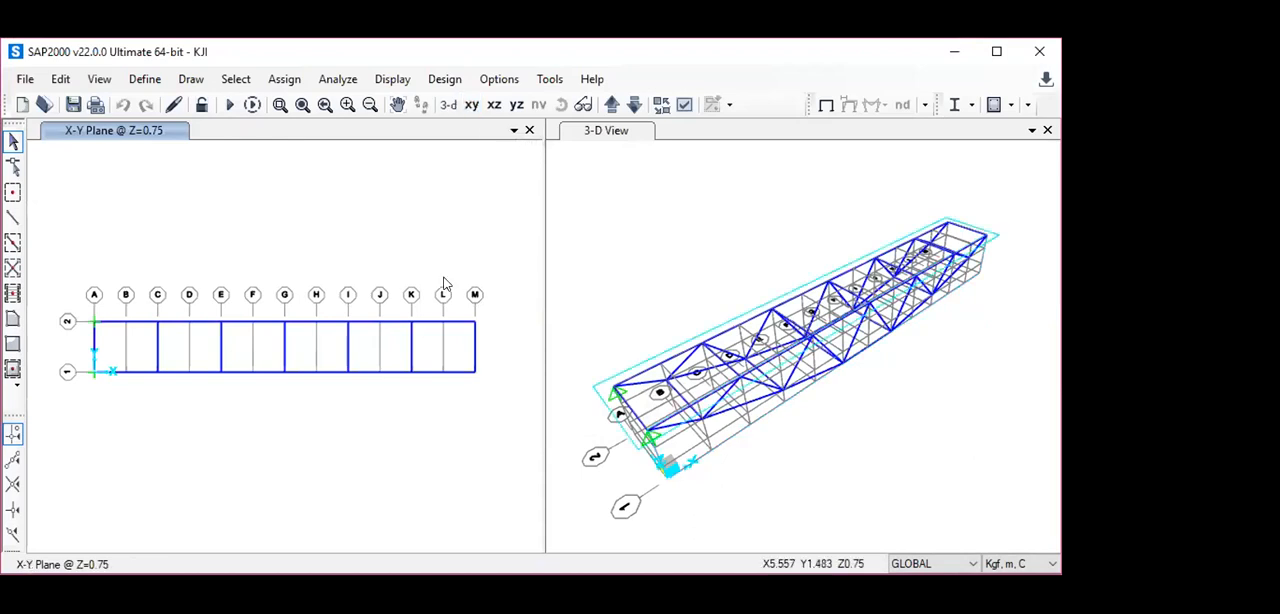
# - Assign roller restraints with only Translation 3 fixed to the two end joints on grid line M at Z=0.75
pyautogui.click(476, 374)
pyautogui.click(474, 373)
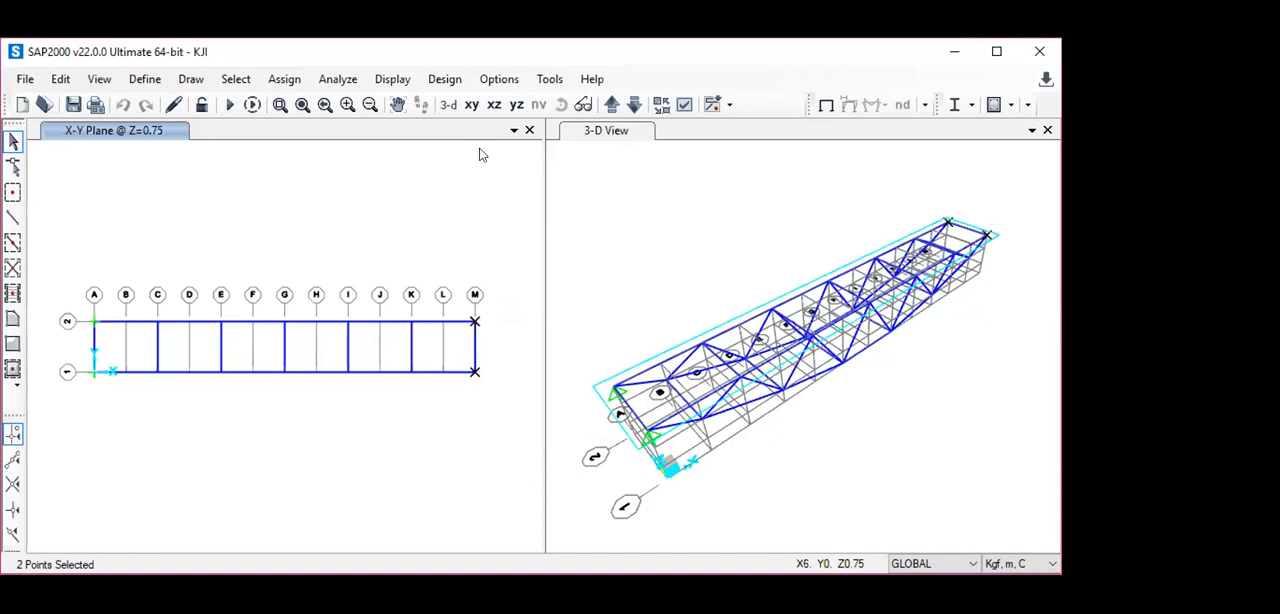
pyautogui.click(445, 80)
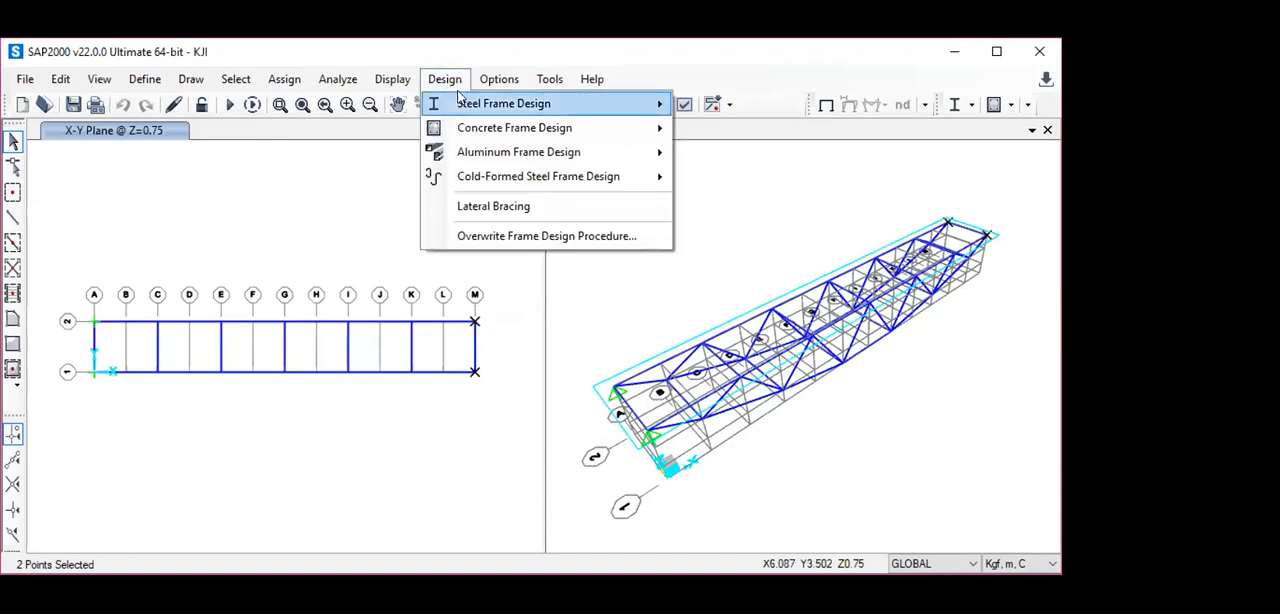
pyautogui.moveTo(462, 103)
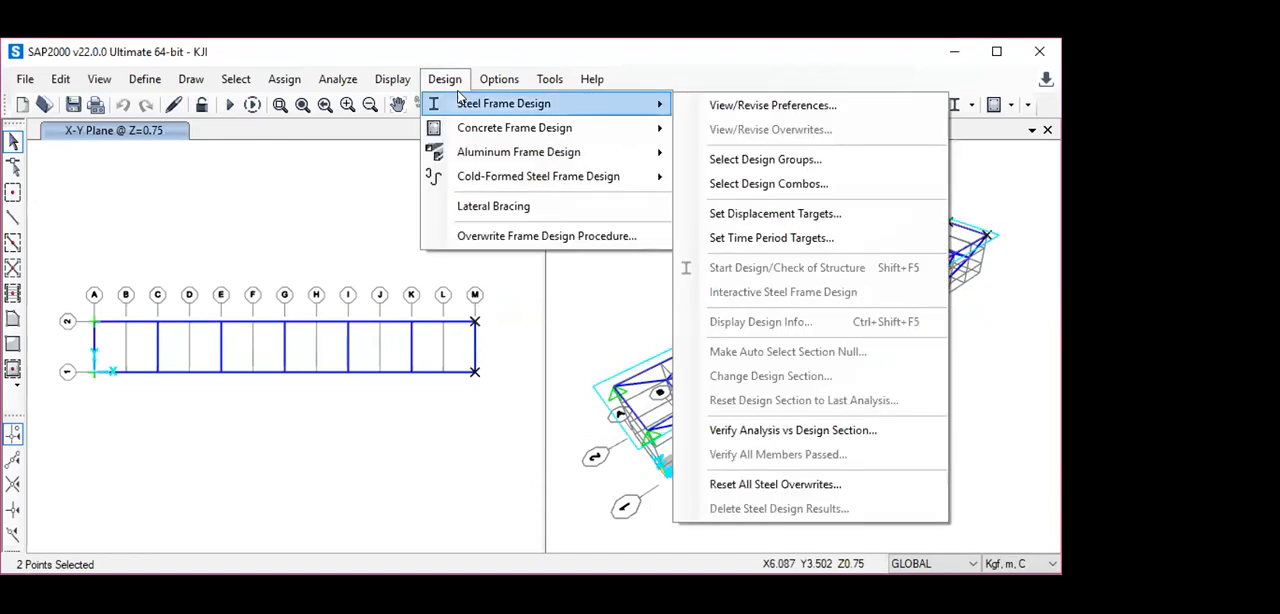
pyautogui.click(278, 83)
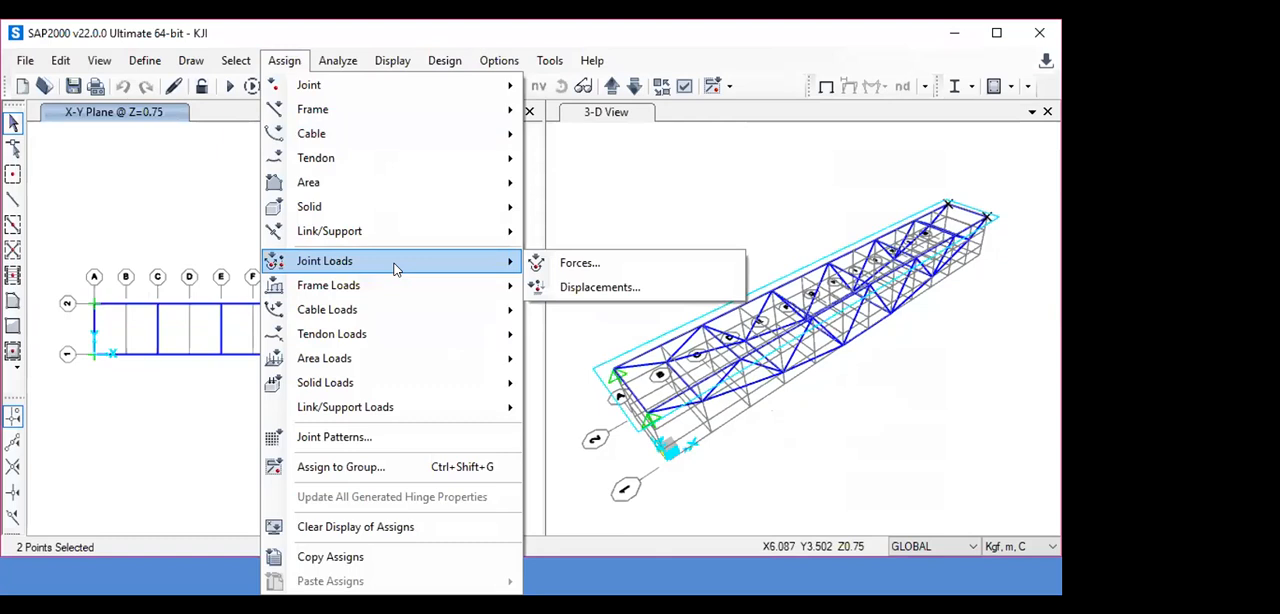
pyautogui.moveTo(450, 91)
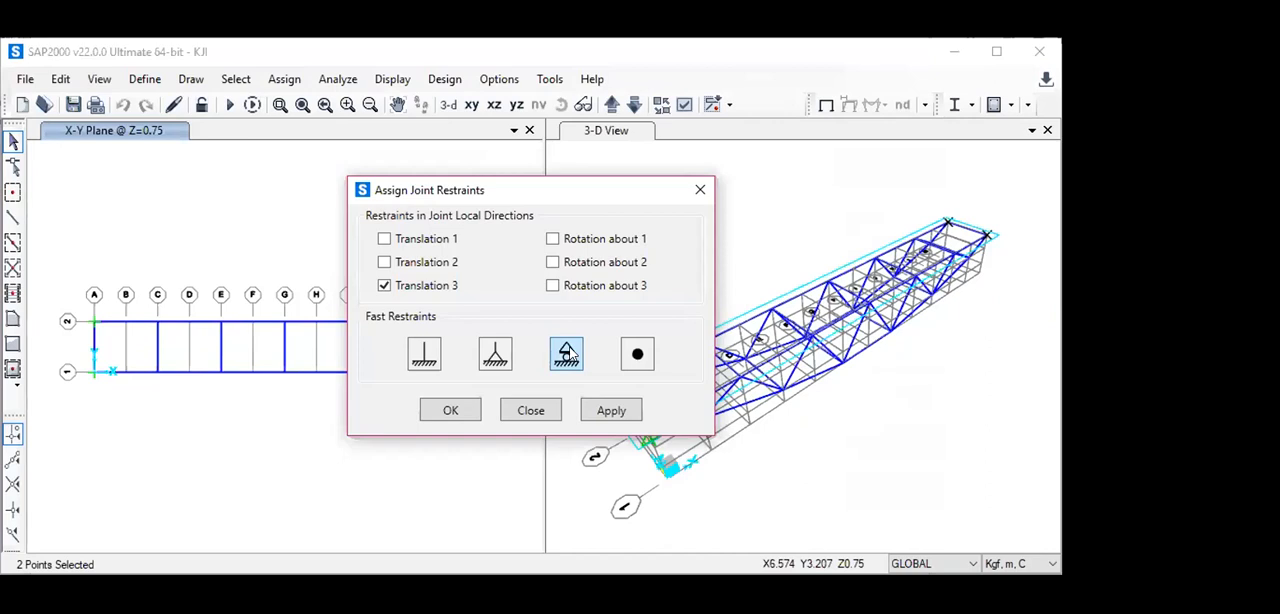
pyautogui.click(450, 405)
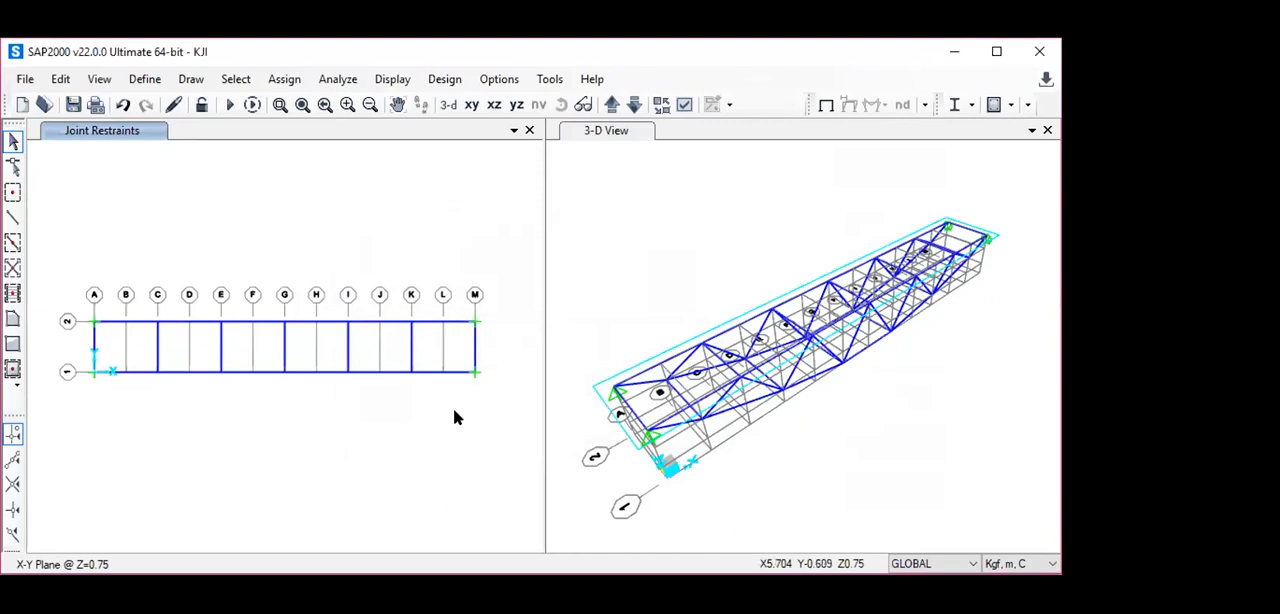
# - Run the analysis with DEAD and LIVE set to Run, and dismiss the analysis messages
pyautogui.click(336, 79)
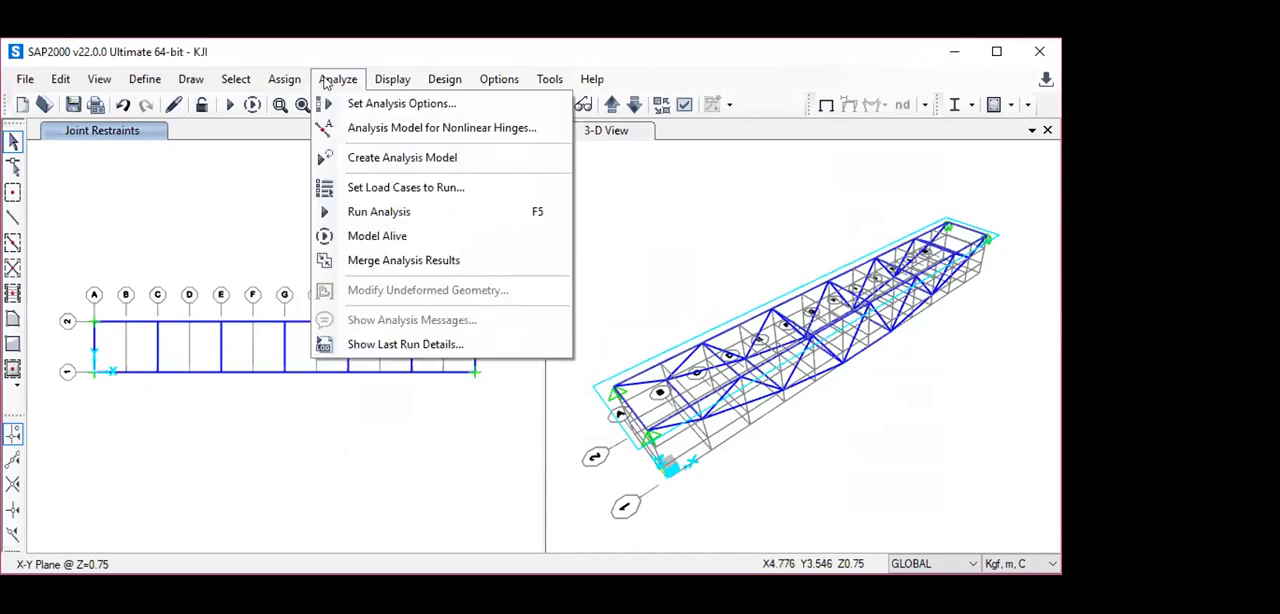
pyautogui.click(378, 211)
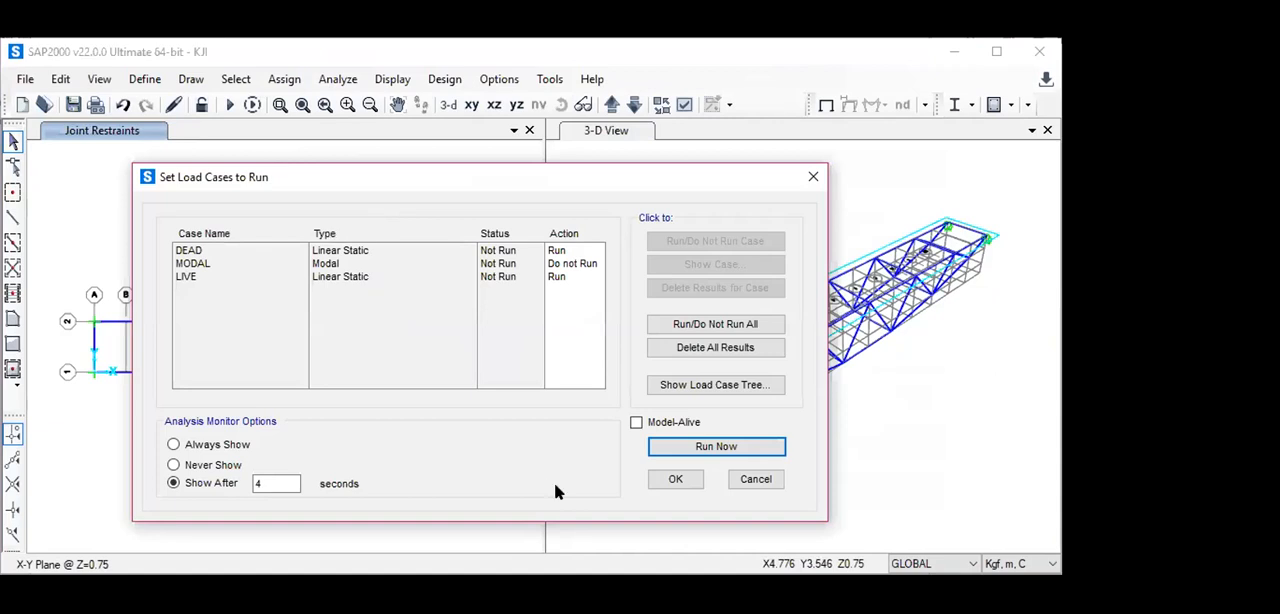
pyautogui.click(714, 447)
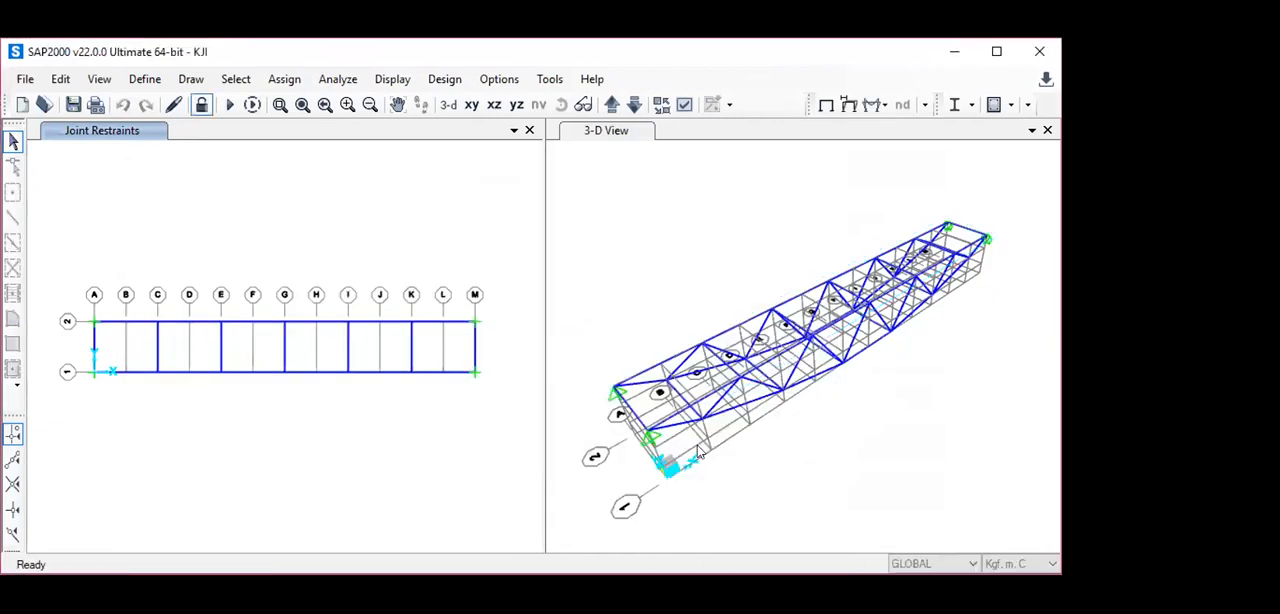
pyautogui.click(699, 452)
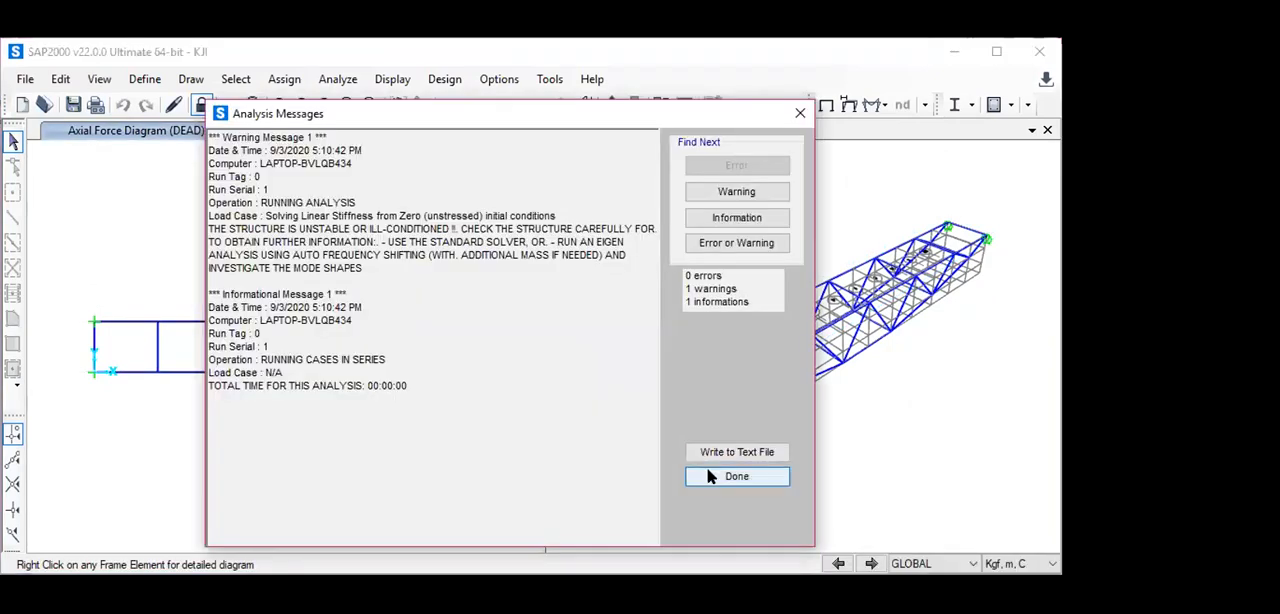
pyautogui.click(710, 477)
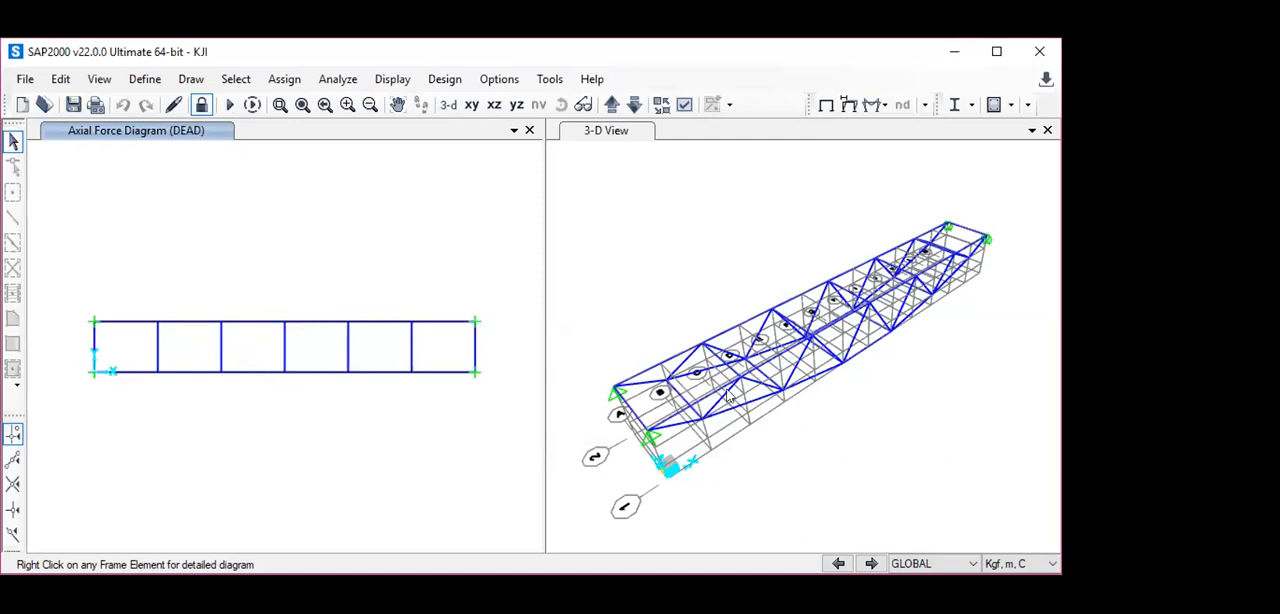
pyautogui.click(885, 105)
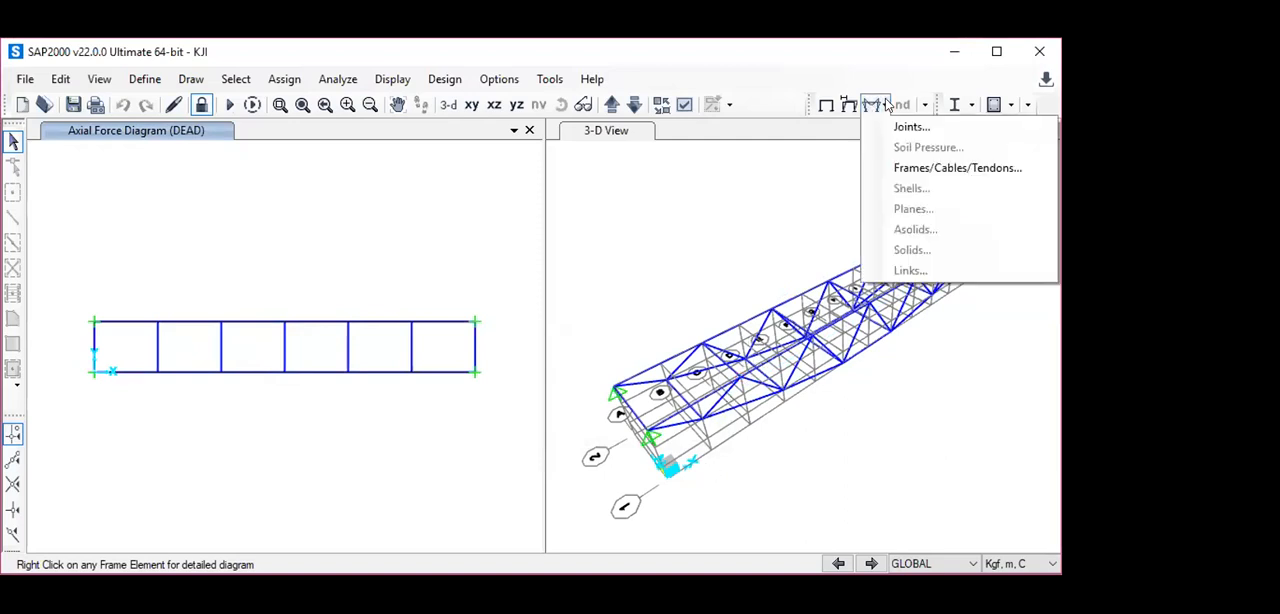
pyautogui.click(903, 170)
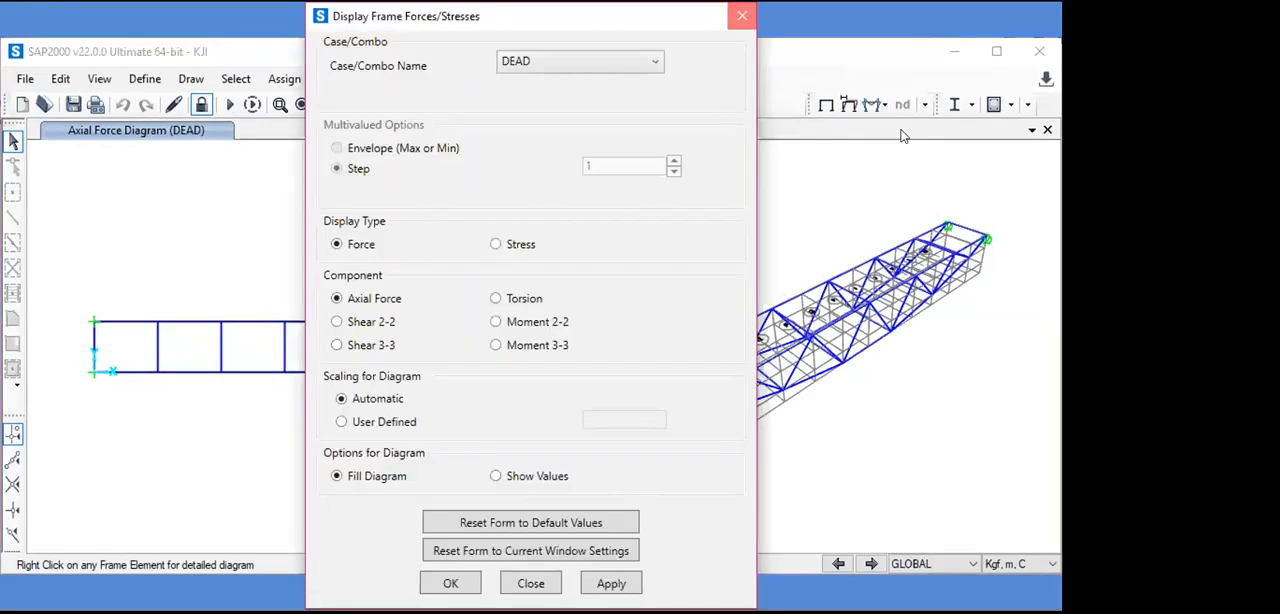
pyautogui.click(742, 16)
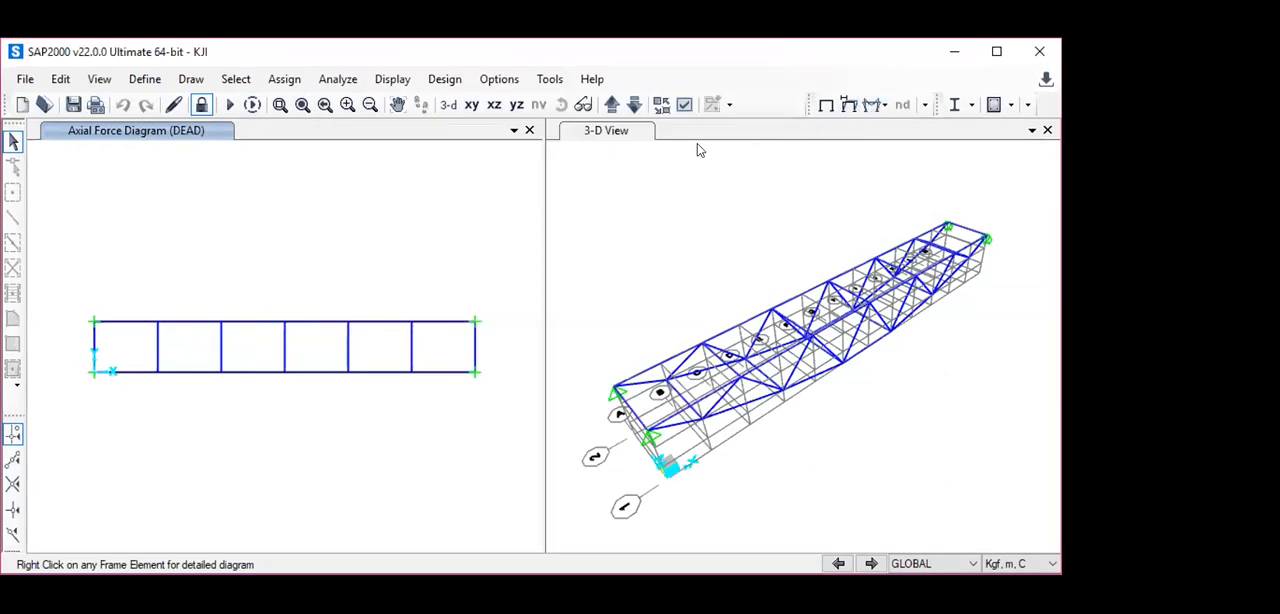
# - Close the 3-D view and add a new window showing the truss in 3-D
pyautogui.click(1048, 130)
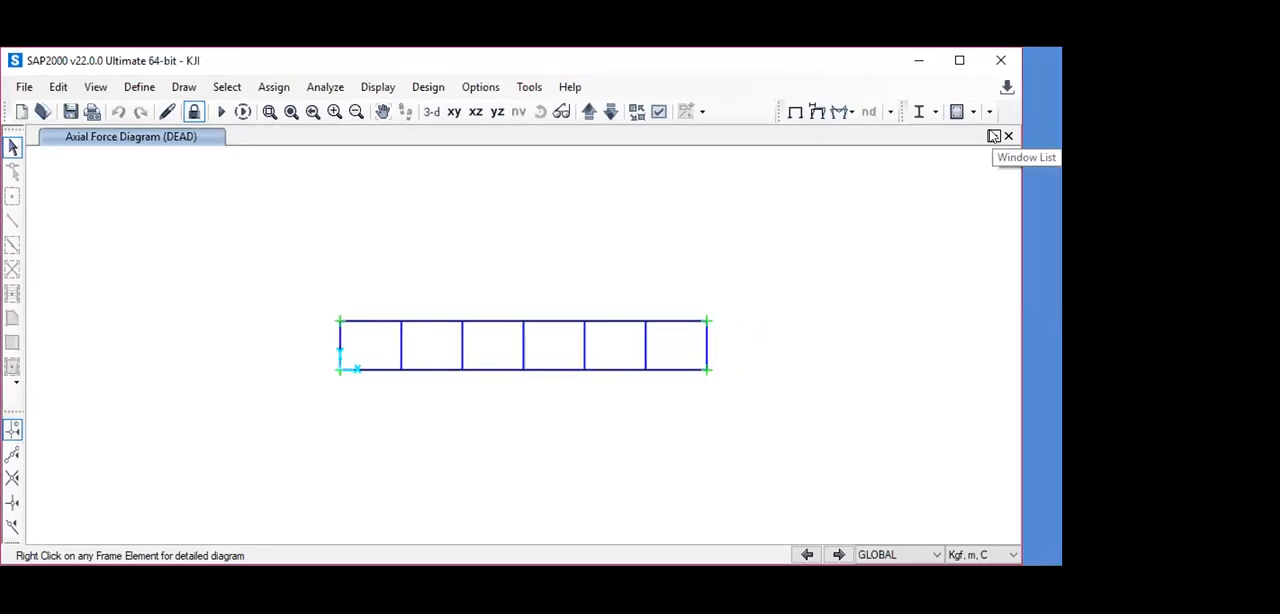
pyautogui.click(993, 136)
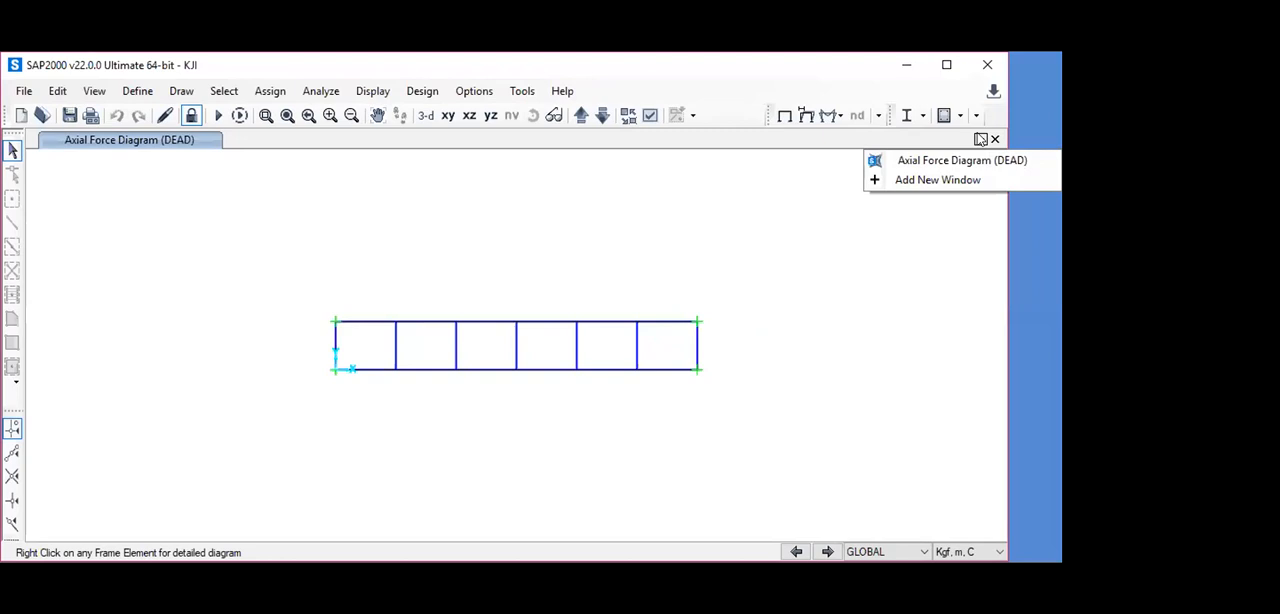
pyautogui.click(935, 180)
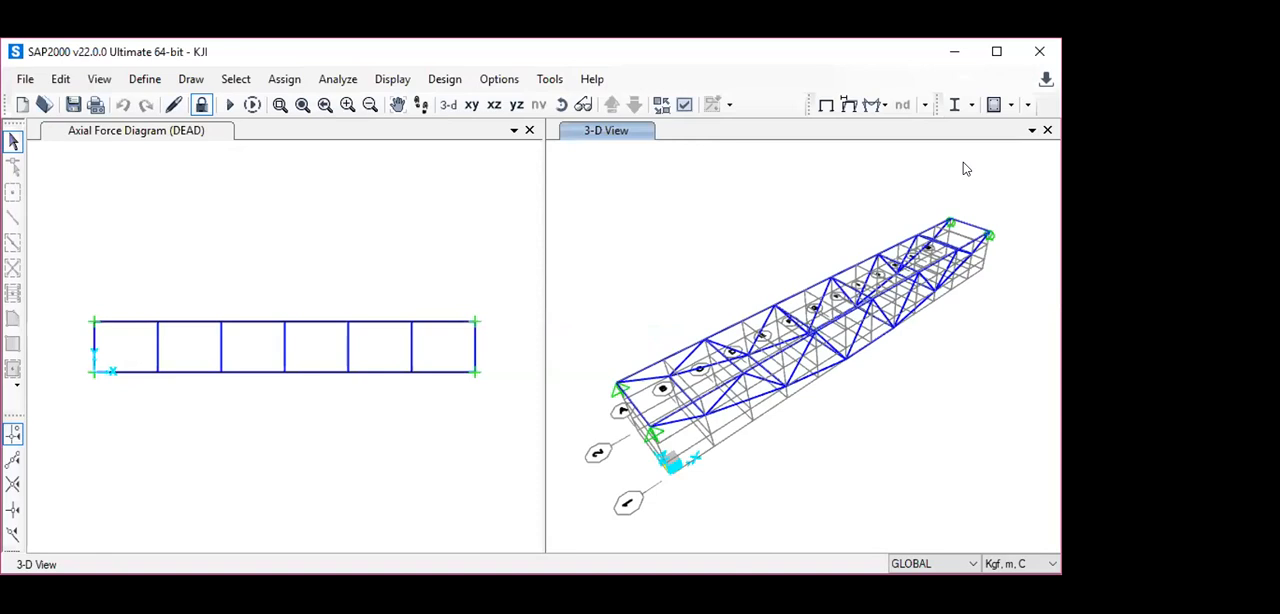
# - Display the filled DEAD axial force diagram of the frames in the 3-D view
pyautogui.click(874, 106)
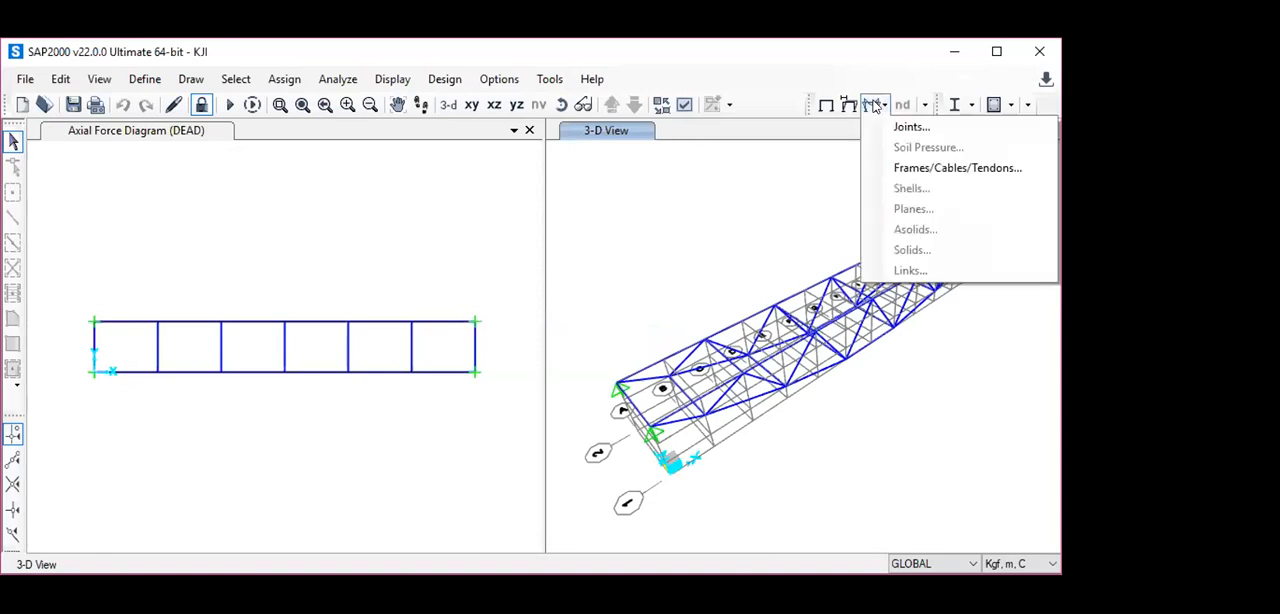
pyautogui.click(907, 168)
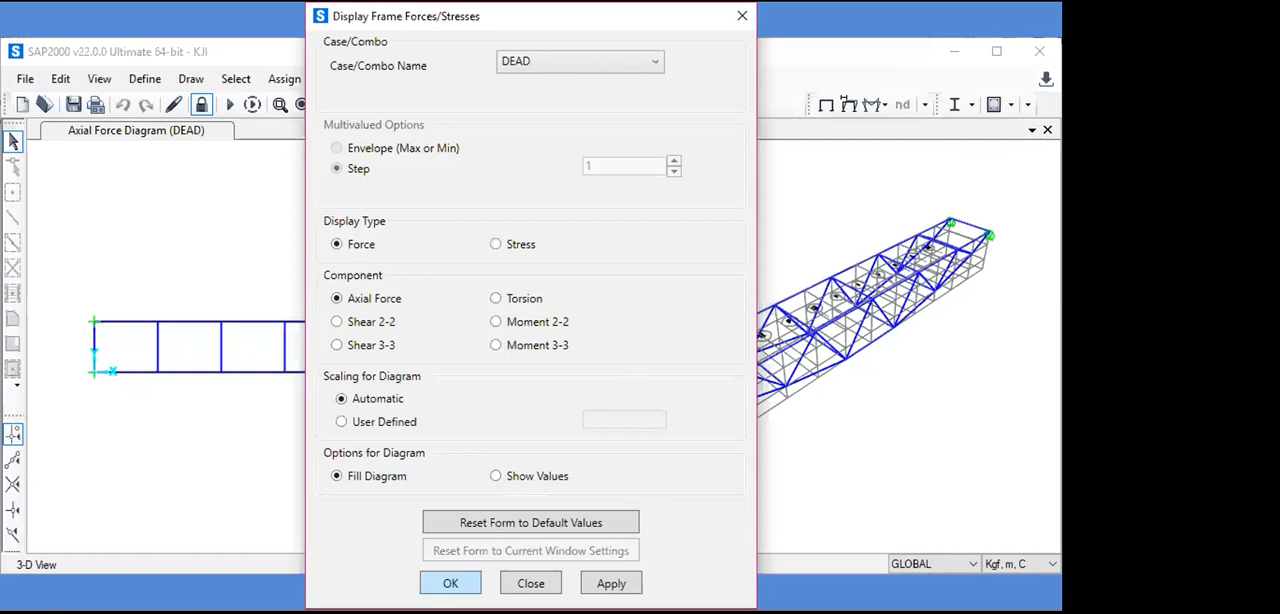
pyautogui.click(450, 583)
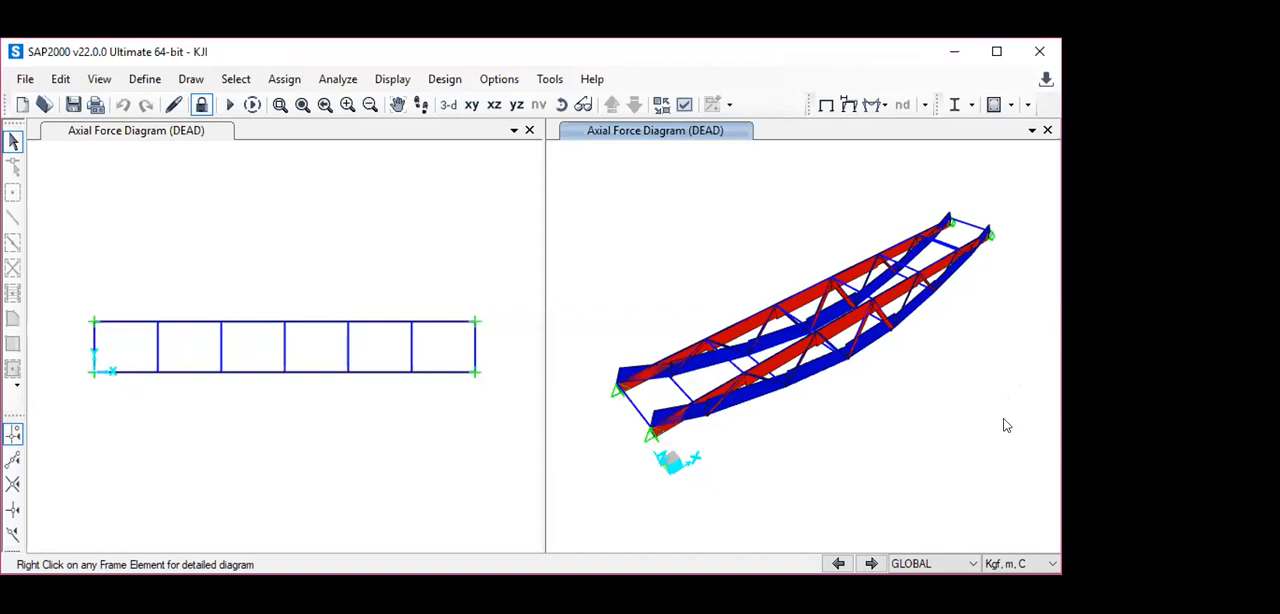
pyautogui.moveTo(948, 461)
pyautogui.mouseDown(button='middle')
pyautogui.moveTo(927, 444)
pyautogui.moveTo(943, 475)
pyautogui.mouseUp(button='middle')
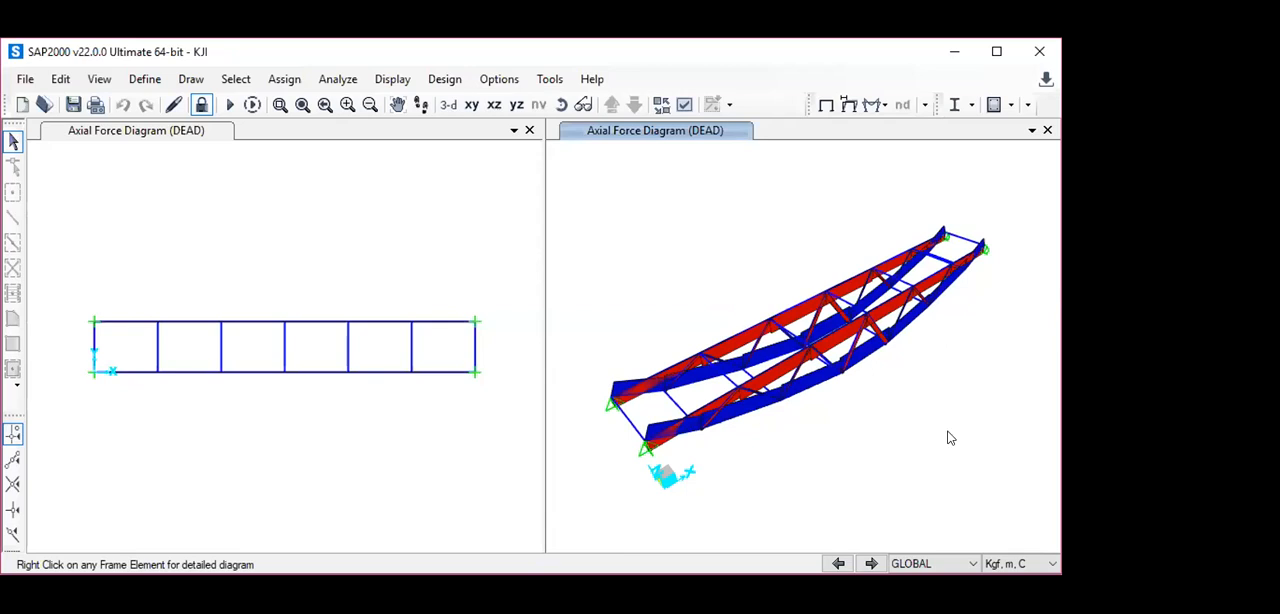
# - Run the steel design check of the structure to show the design sections in the 3-D view
pyautogui.click(973, 105)
pyautogui.click(912, 116)
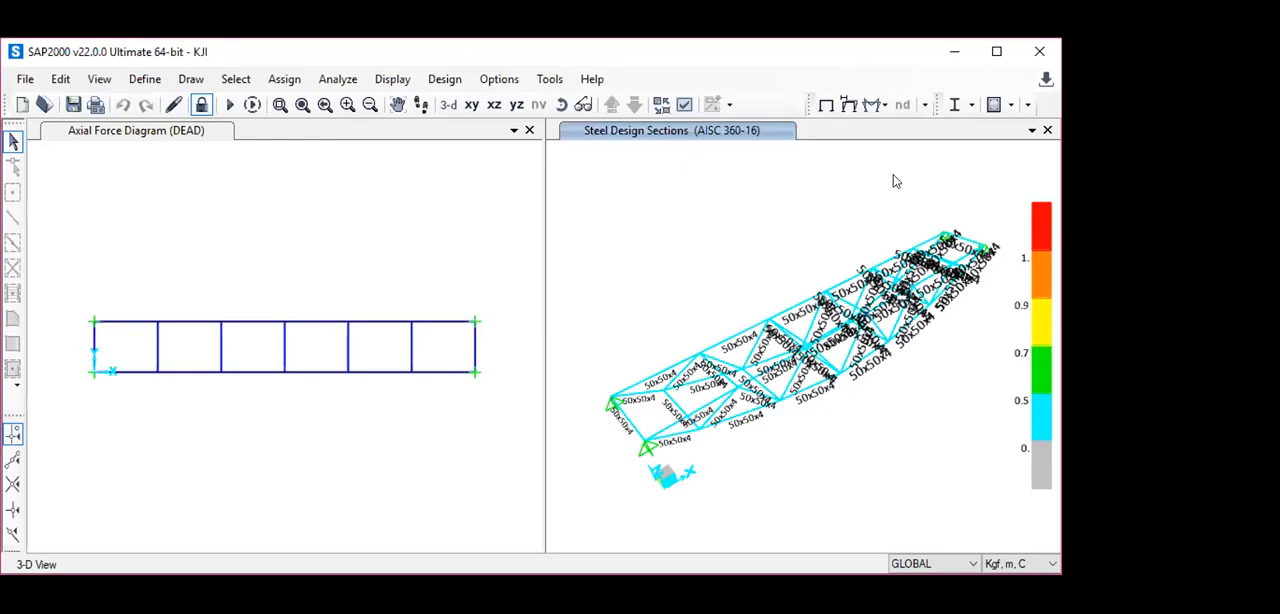
# - Switch the plan axial force diagram to the X-Z elevation and try to inspect the middle bottom-chord member's detailed diagram
pyautogui.click(115, 137)
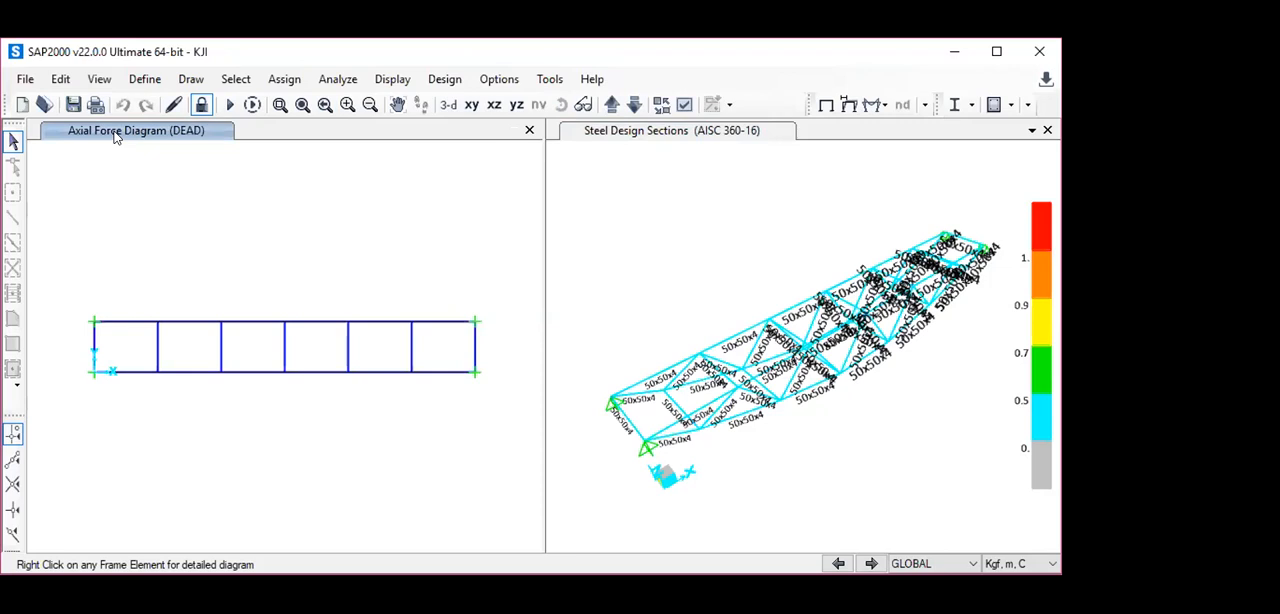
pyautogui.click(493, 106)
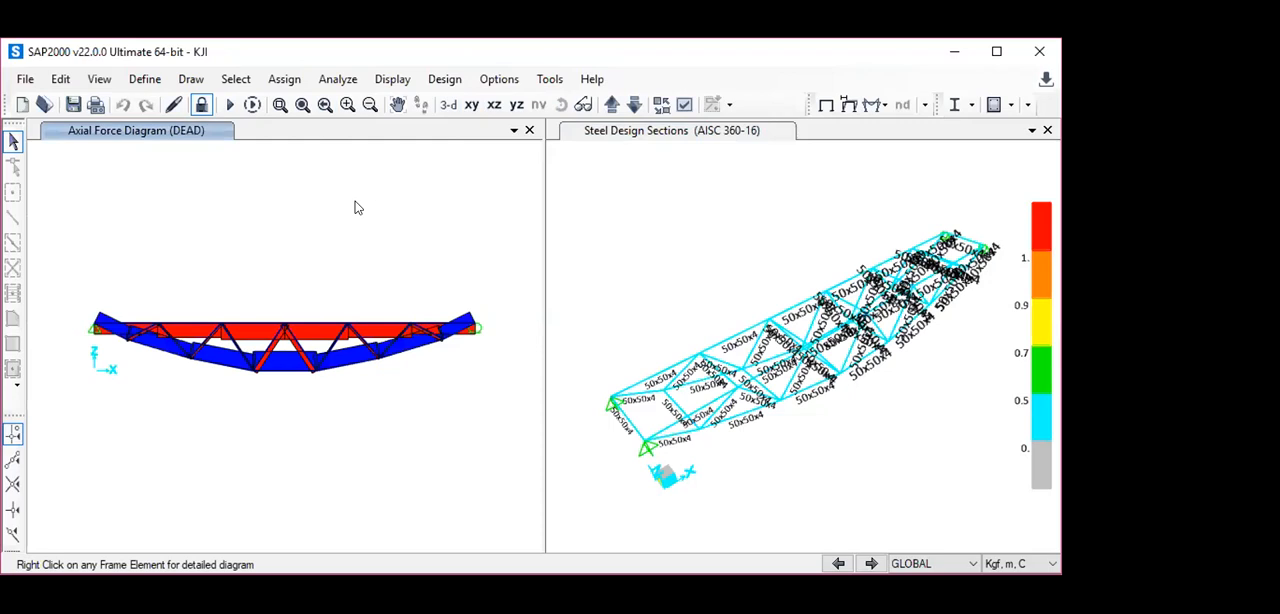
pyautogui.click(285, 371)
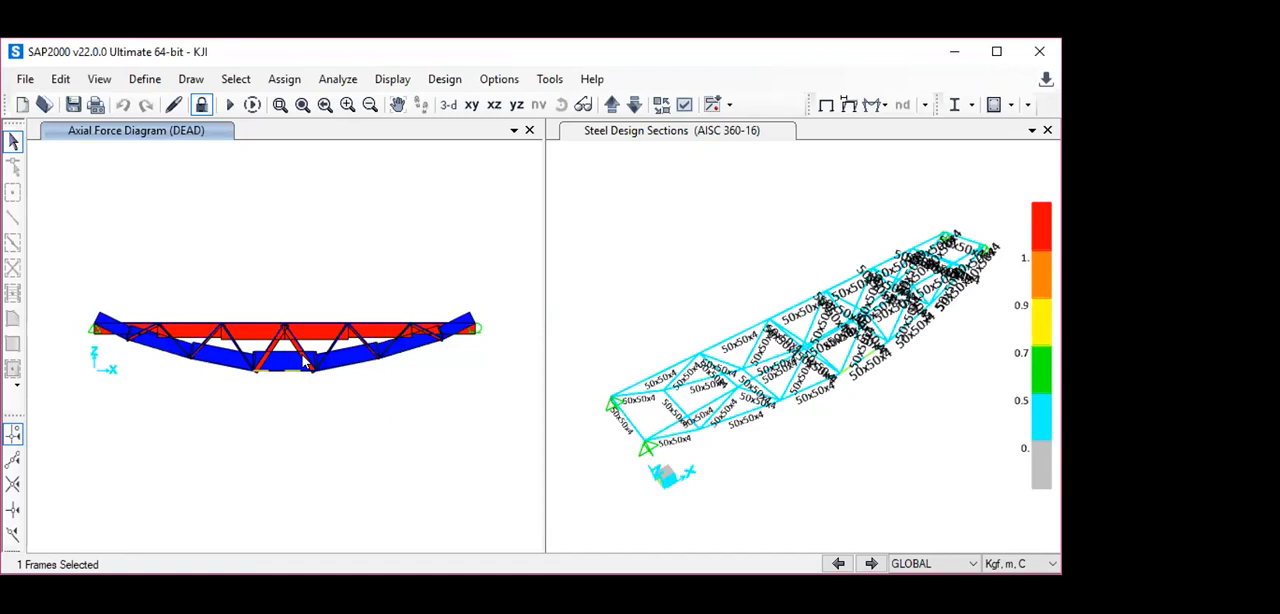
pyautogui.click(284, 369)
pyautogui.click(286, 372)
pyautogui.click(286, 371)
pyautogui.click(286, 371)
pyautogui.rightClick(289, 373)
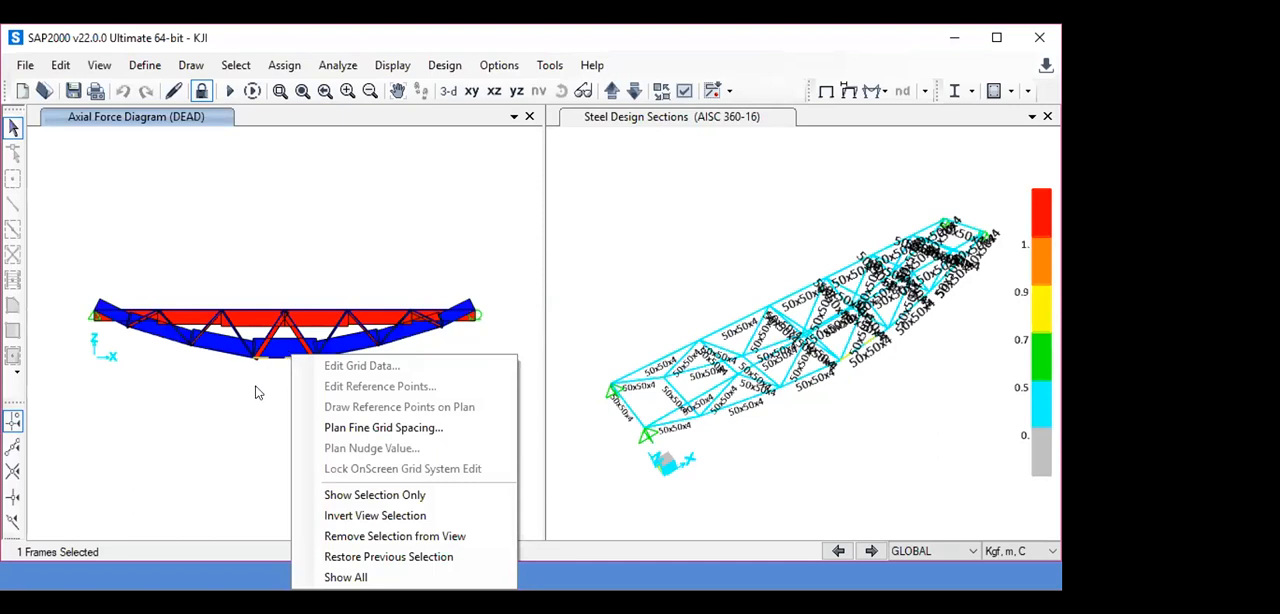
pyautogui.click(273, 355)
pyautogui.click(274, 367)
pyautogui.click(274, 367)
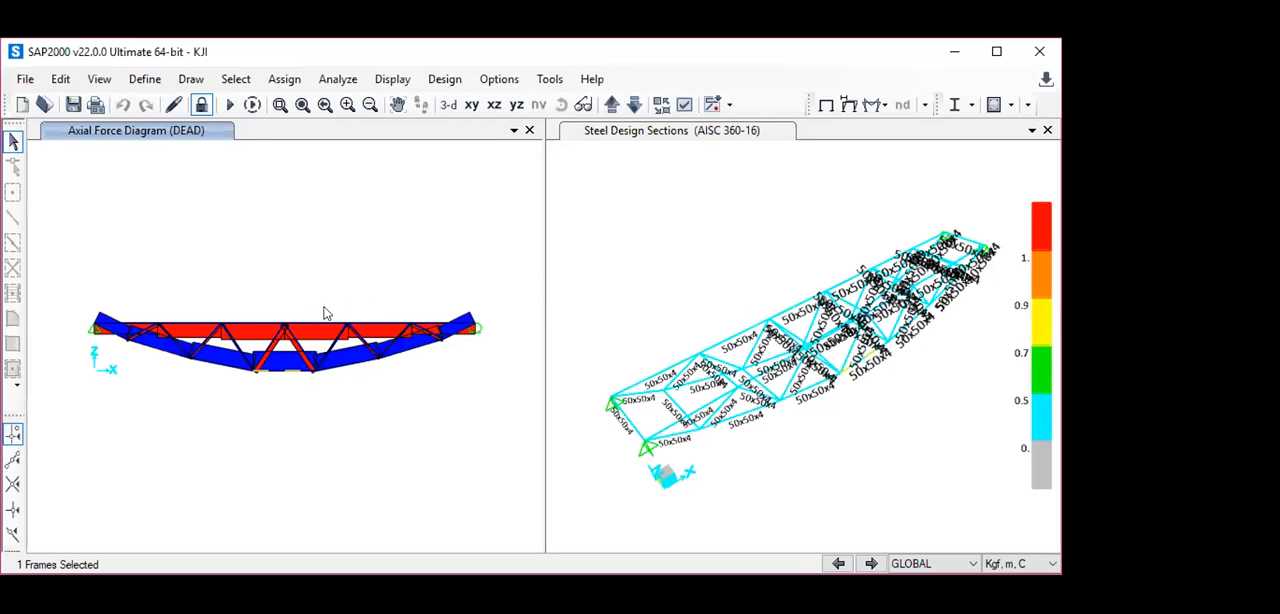
# - Display the filled Moment 3-3 diagram of the frames for the 1D+1L combination in the X-Z elevation
pyautogui.click(885, 106)
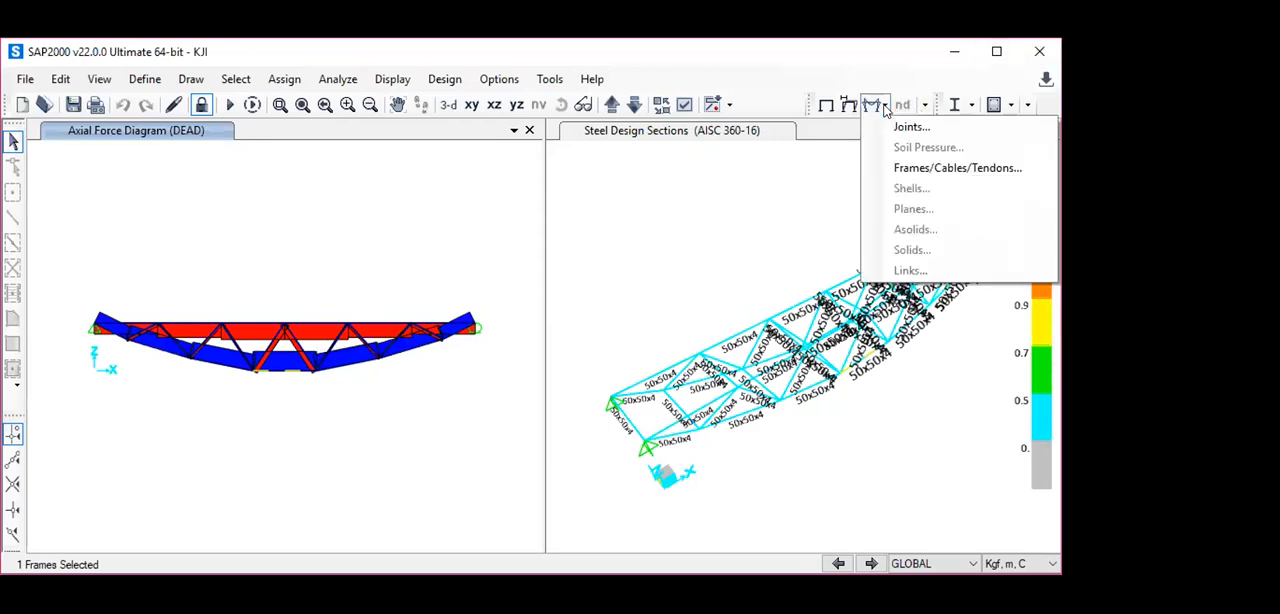
pyautogui.click(900, 169)
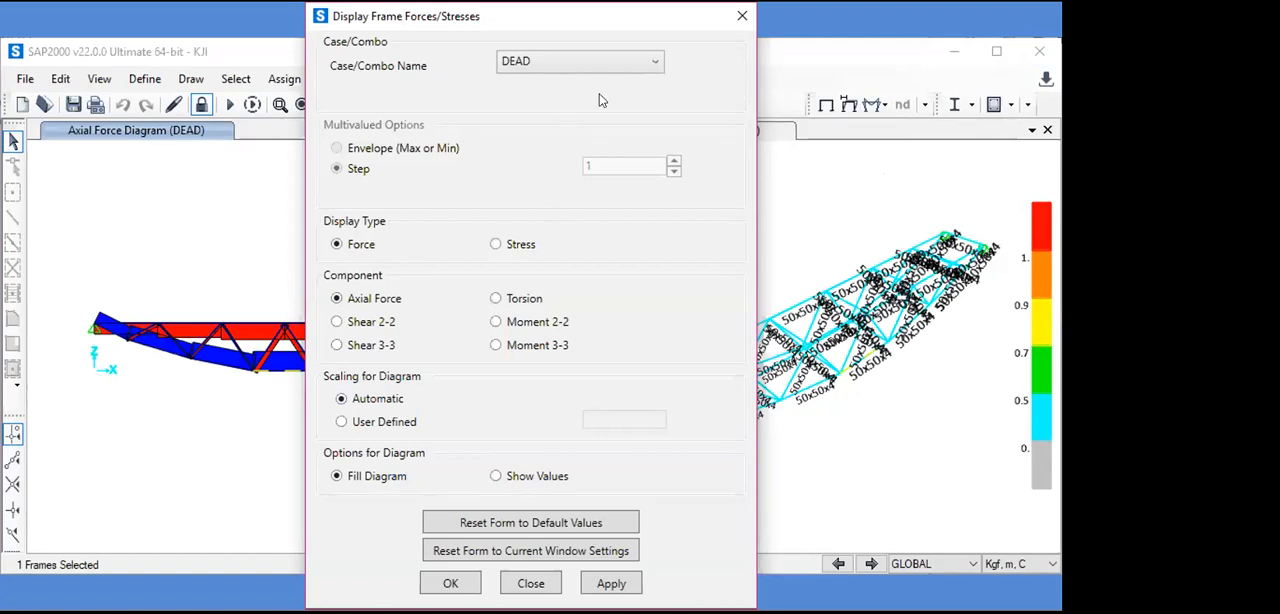
pyautogui.click(652, 63)
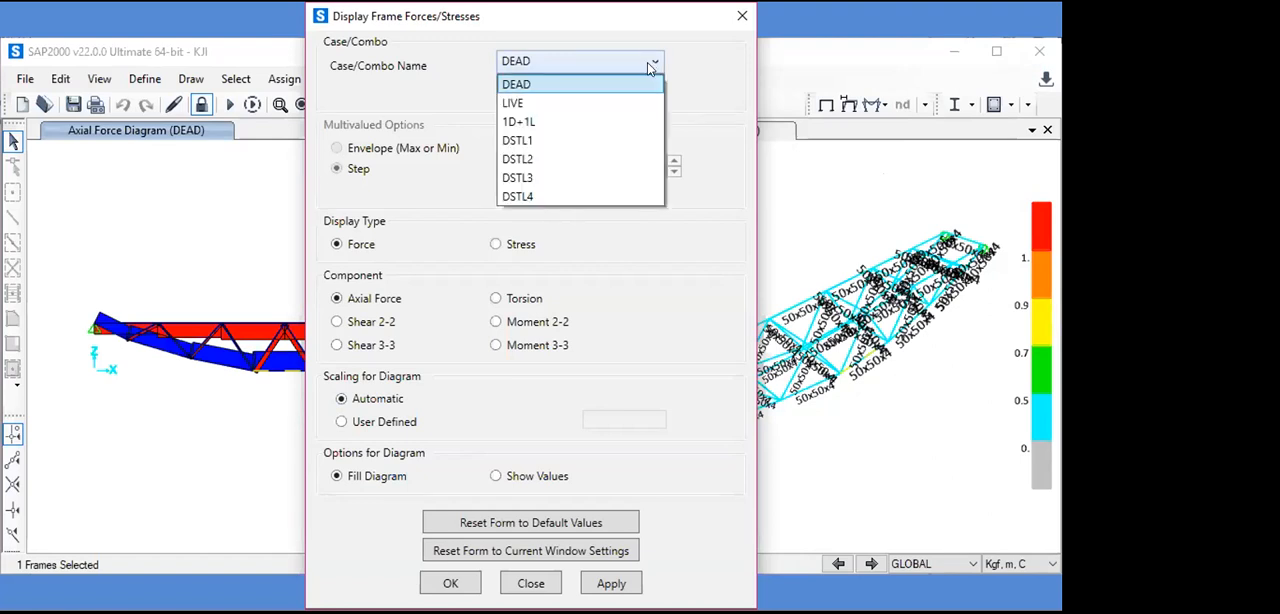
pyautogui.click(545, 122)
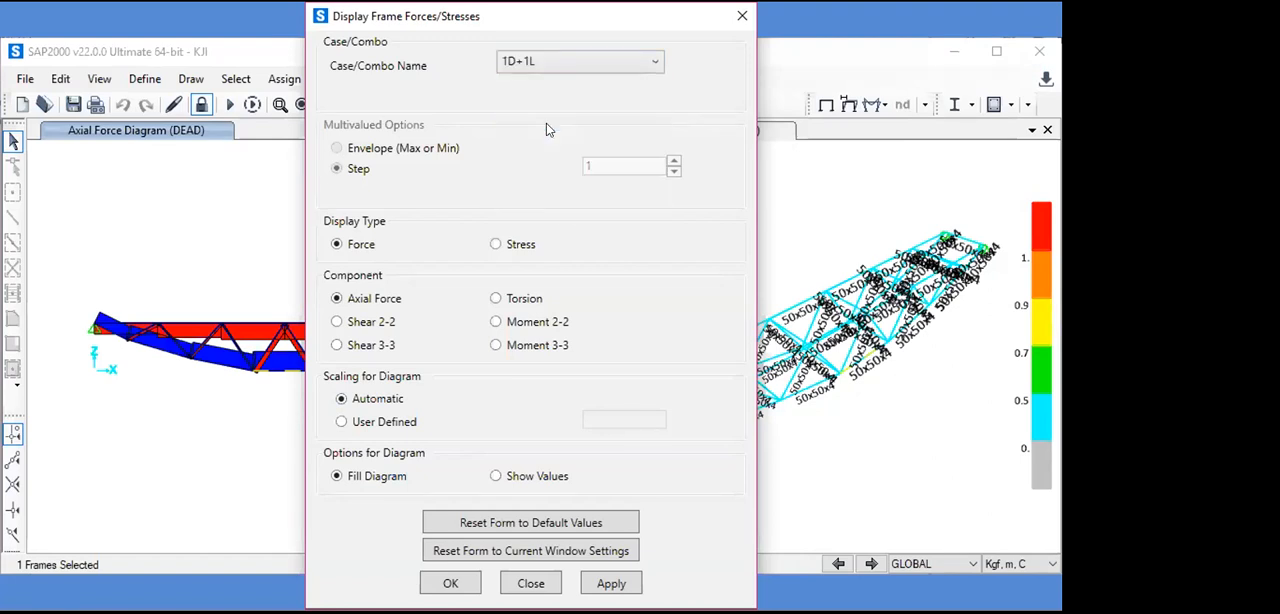
pyautogui.click(496, 322)
pyautogui.click(496, 345)
pyautogui.click(456, 582)
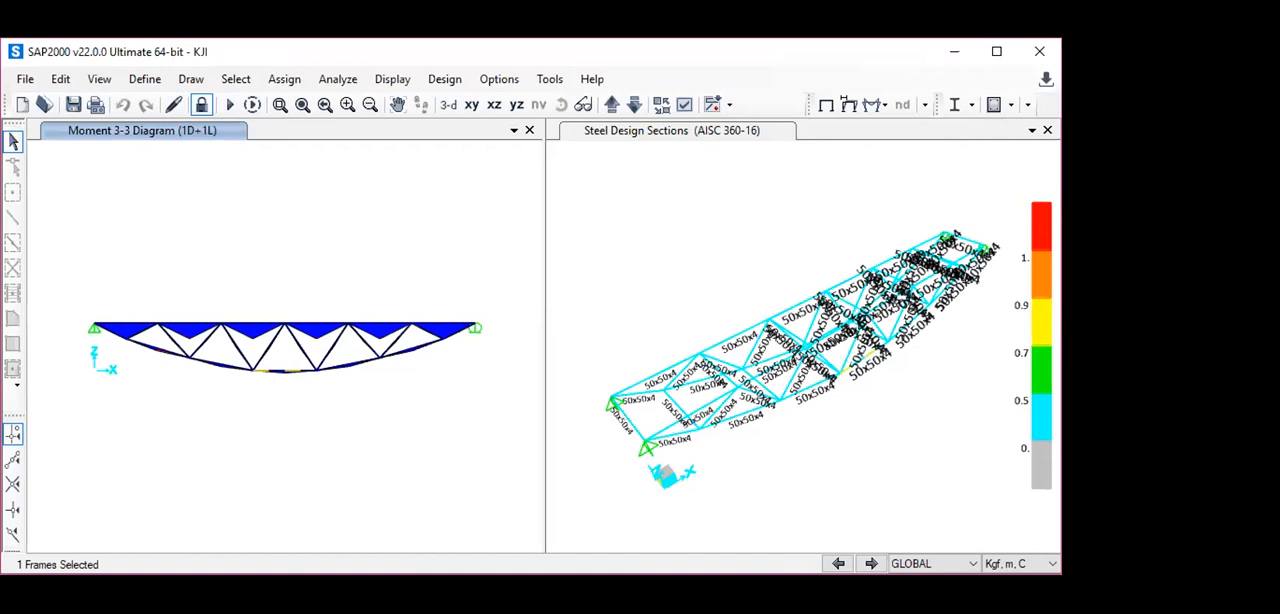
# - Deselect the middle bottom-chord member, examine its detailed 1D+1L shear, moment and deflection diagrams, and close them
pyautogui.moveTo(278, 373)
pyautogui.click(277, 374)
pyautogui.moveTo(284, 373)
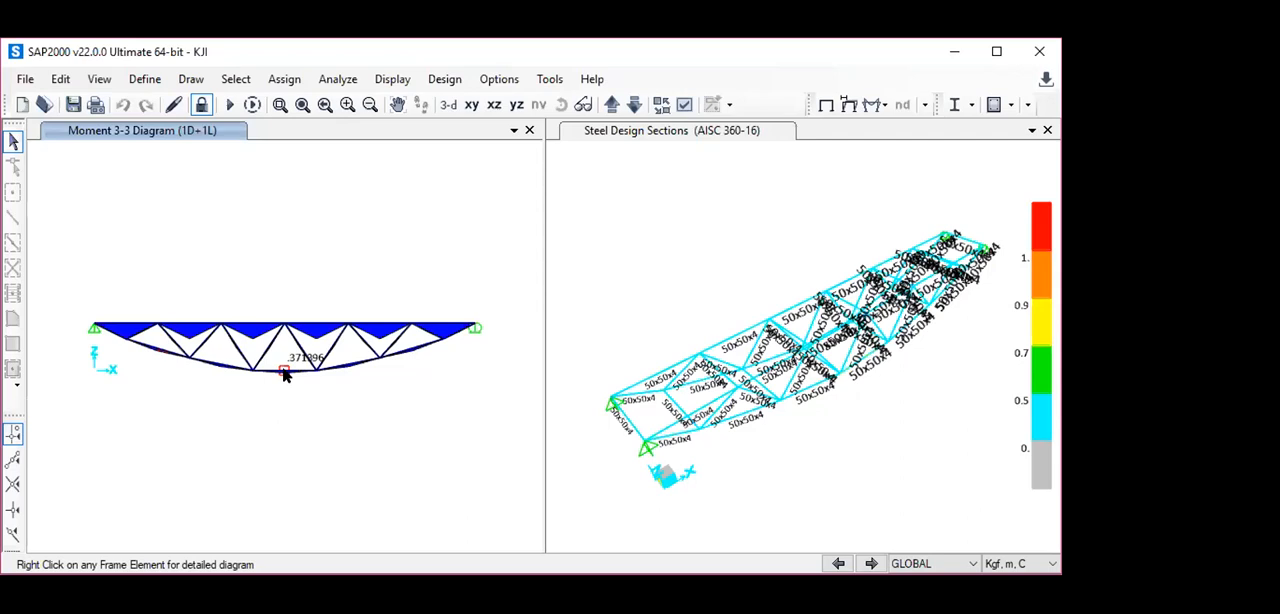
pyautogui.rightClick(284, 373)
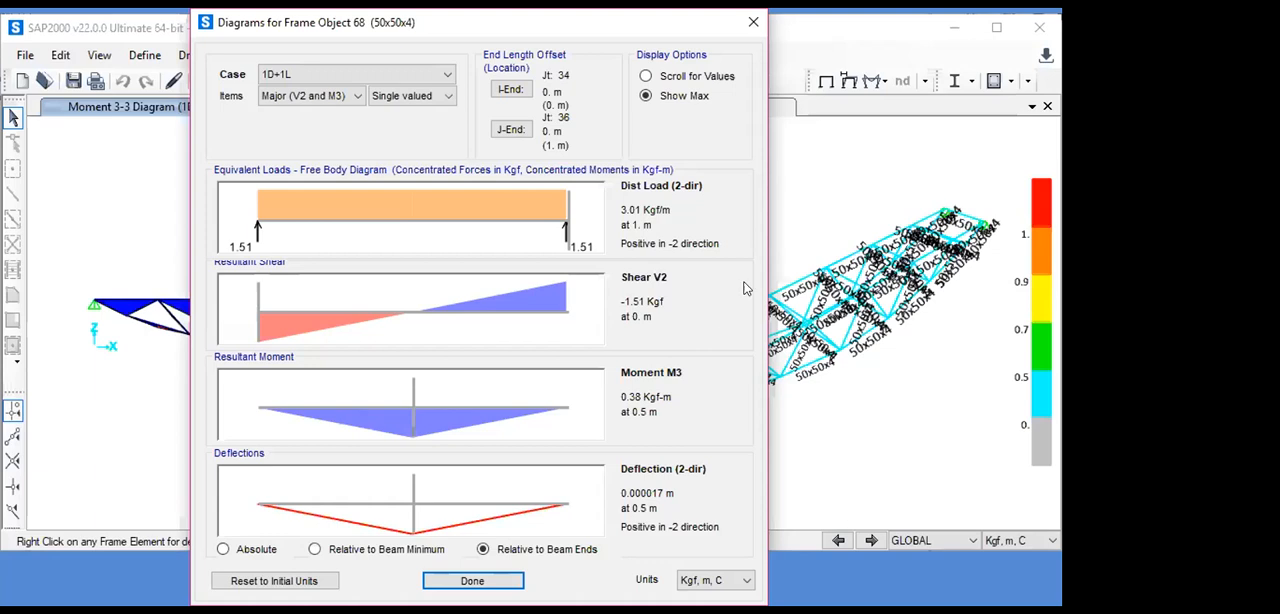
pyautogui.click(755, 24)
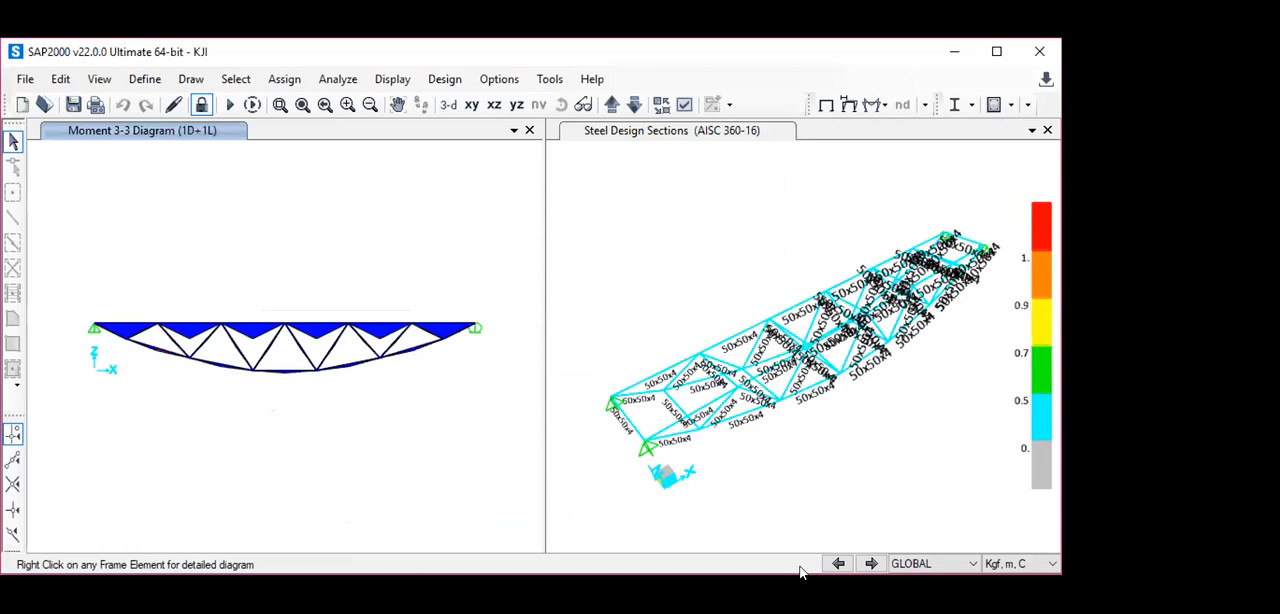
# - Show the database tables with all model definition, analysis results and design data tables selected
pyautogui.click(378, 85)
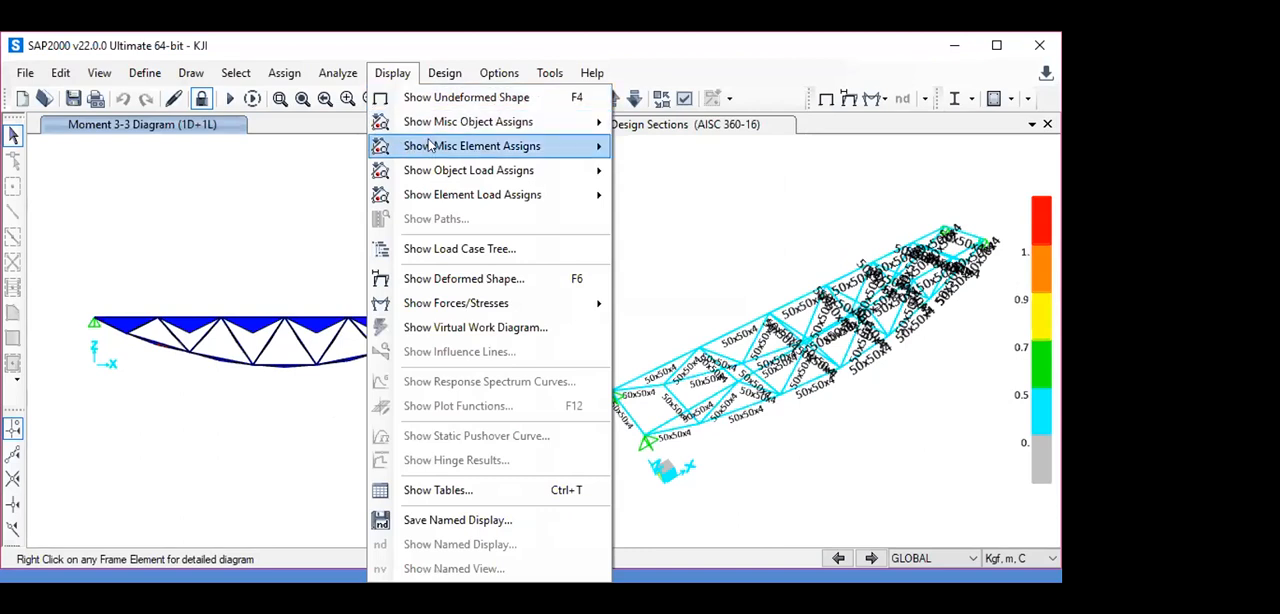
pyautogui.click(441, 489)
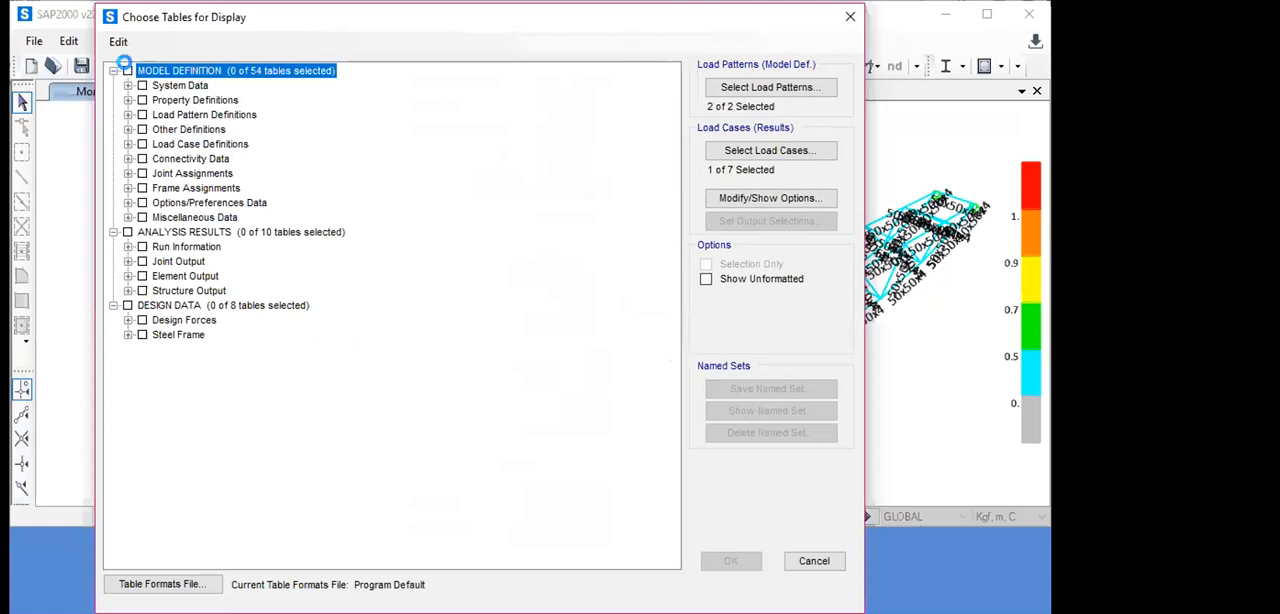
pyautogui.click(127, 70)
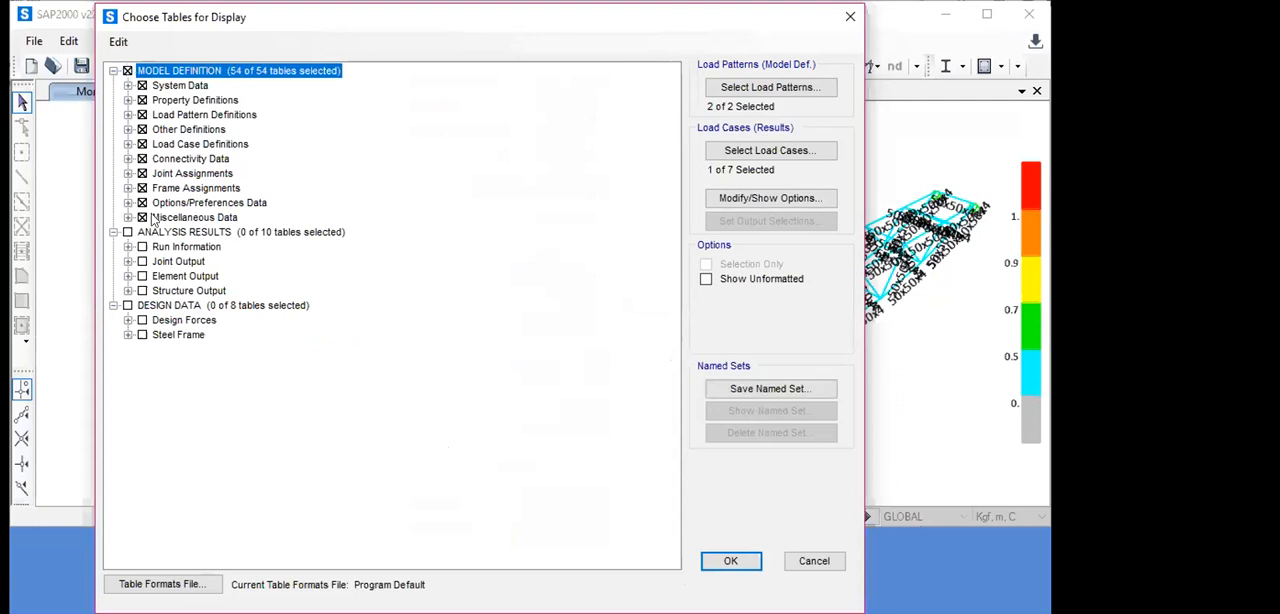
pyautogui.click(126, 232)
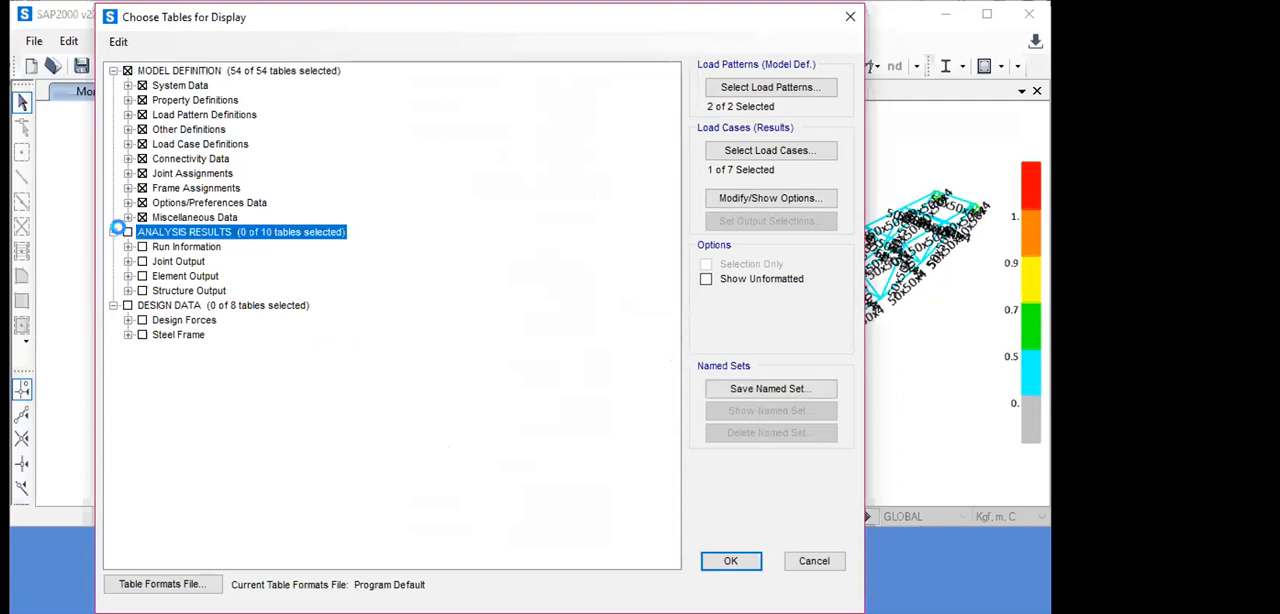
pyautogui.click(127, 306)
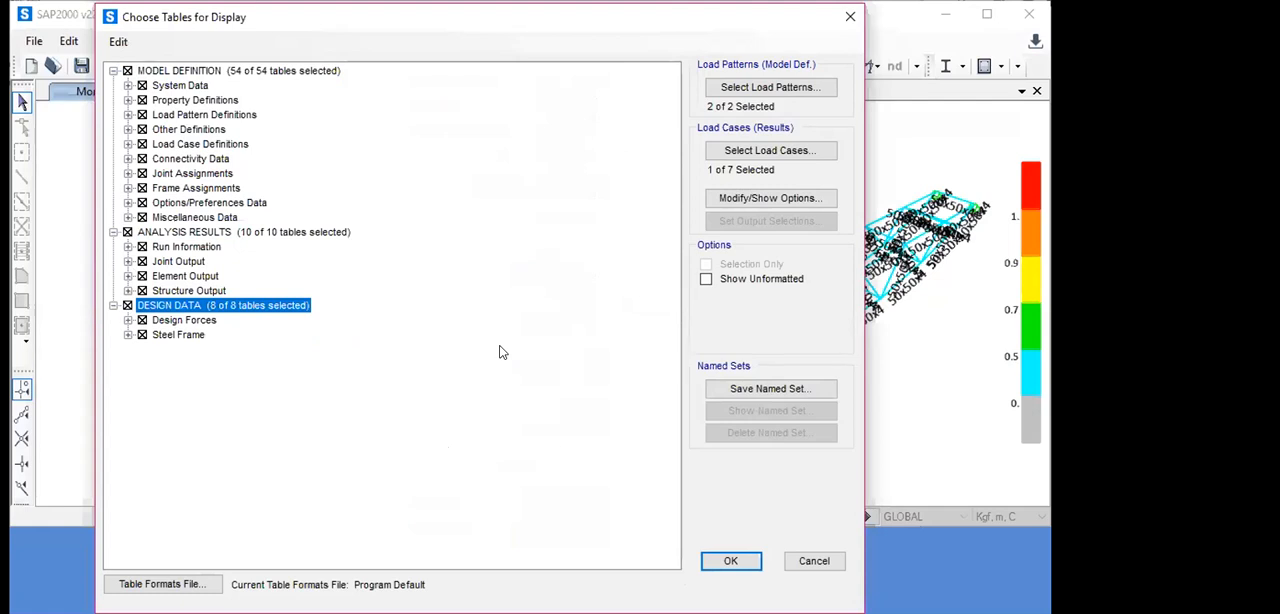
pyautogui.click(713, 561)
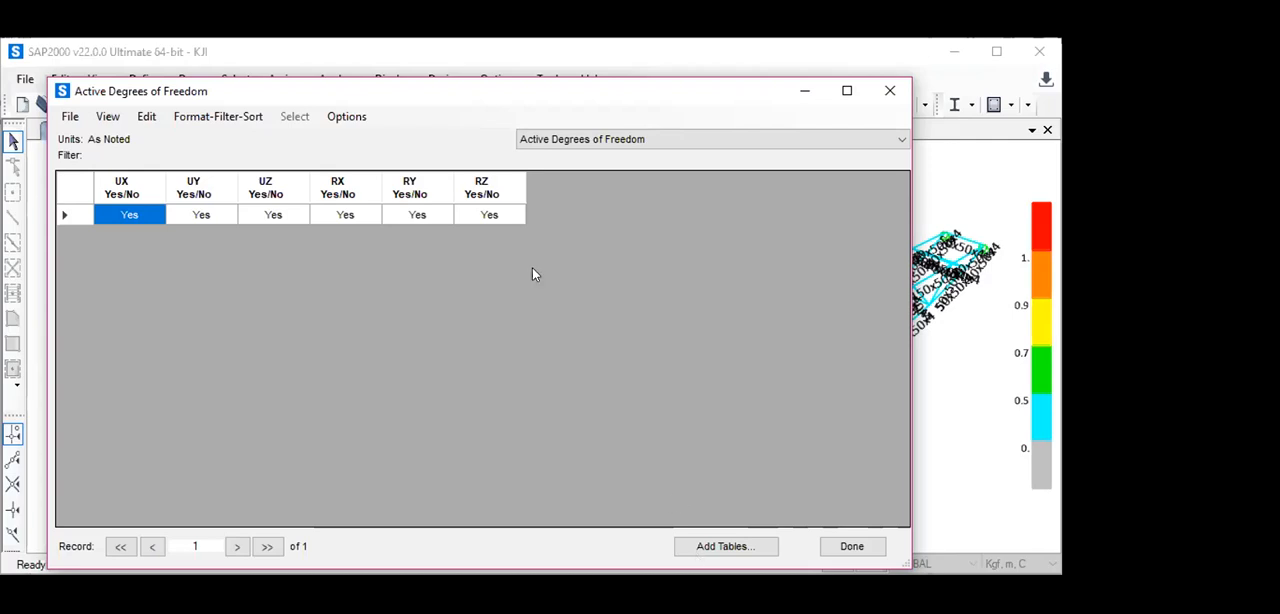
# - Switch the displayed table to Material List 2 - By Section Property
pyautogui.click(897, 139)
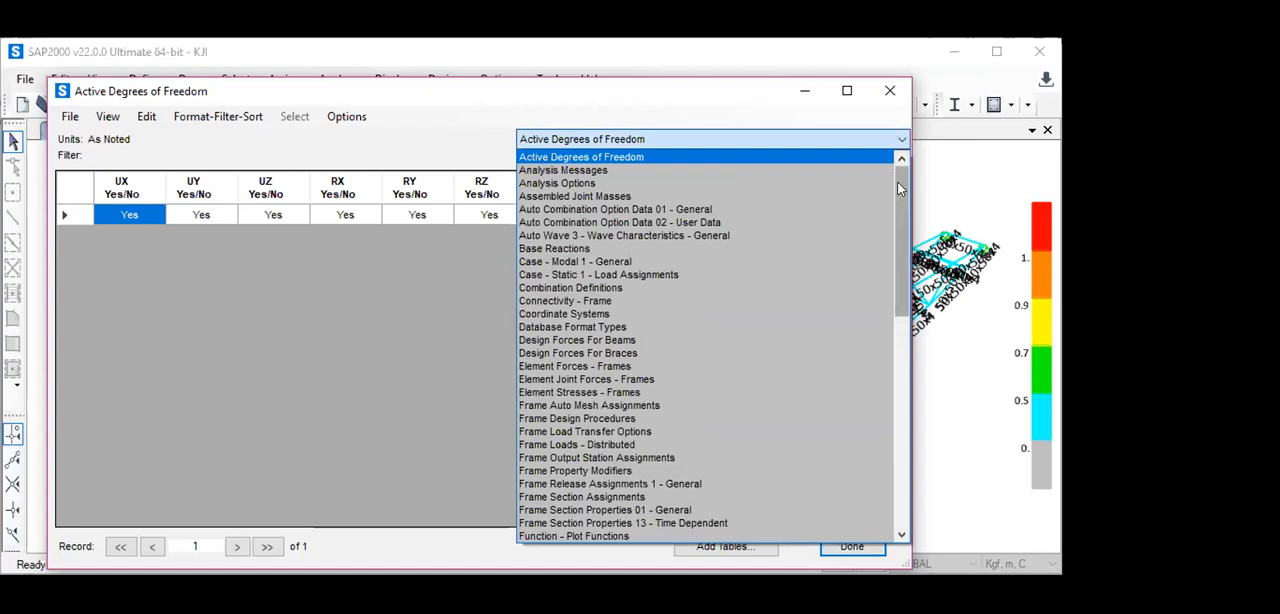
pyautogui.scroll(-6, 892, 226)
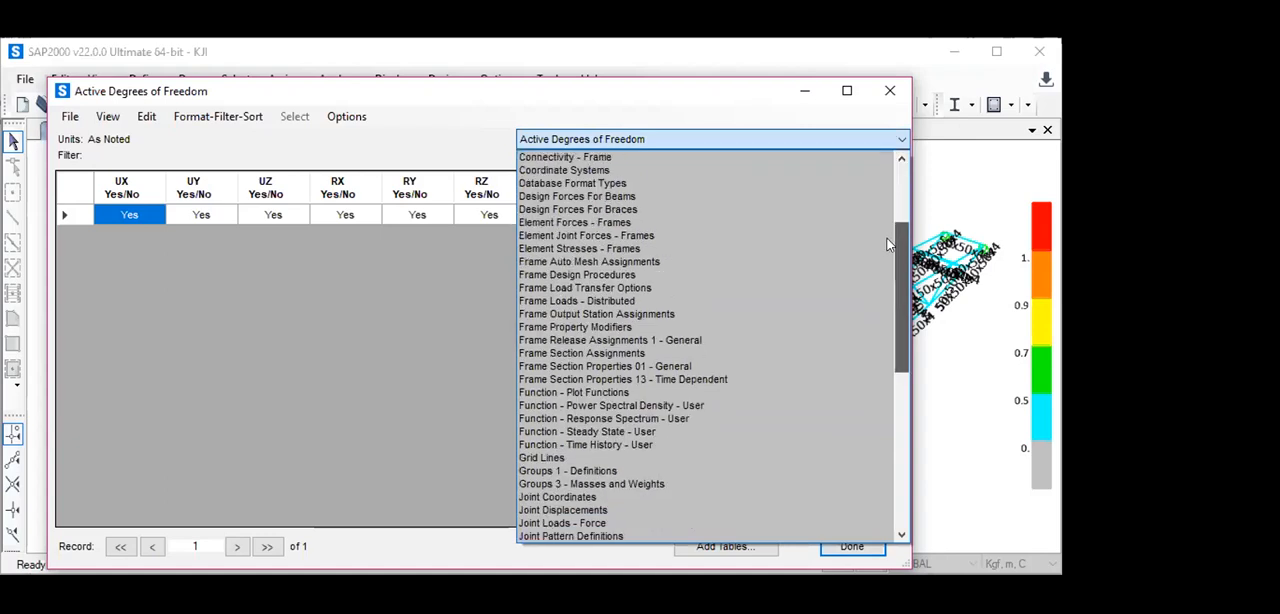
pyautogui.scroll(-3, 877, 272)
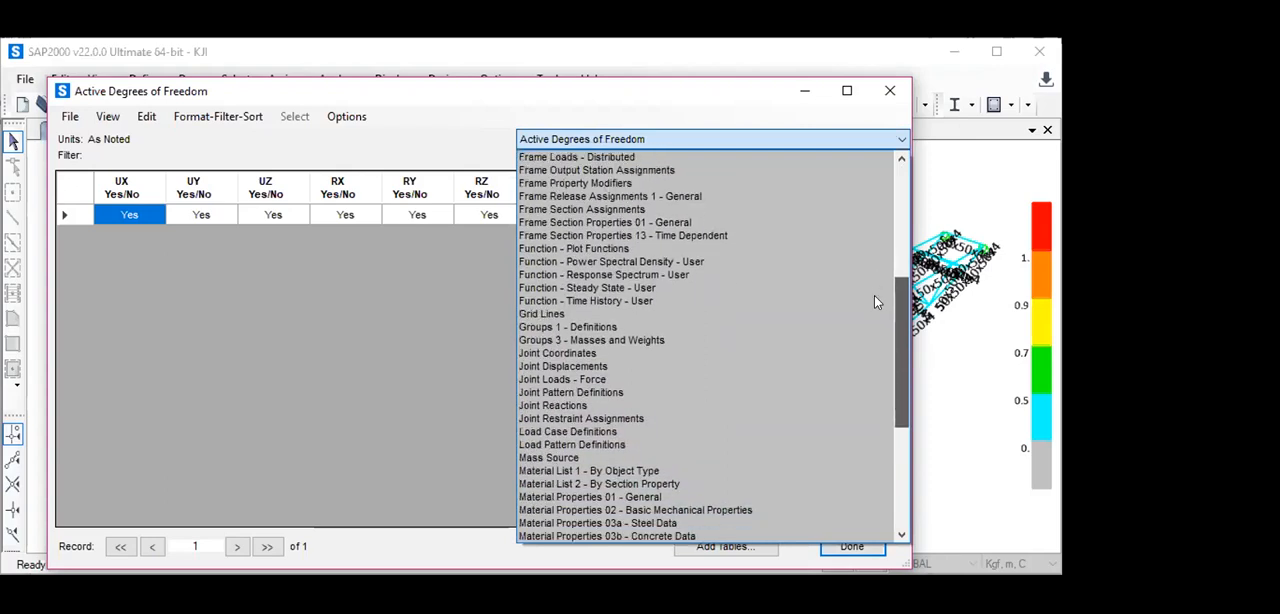
pyautogui.scroll(-1, 874, 298)
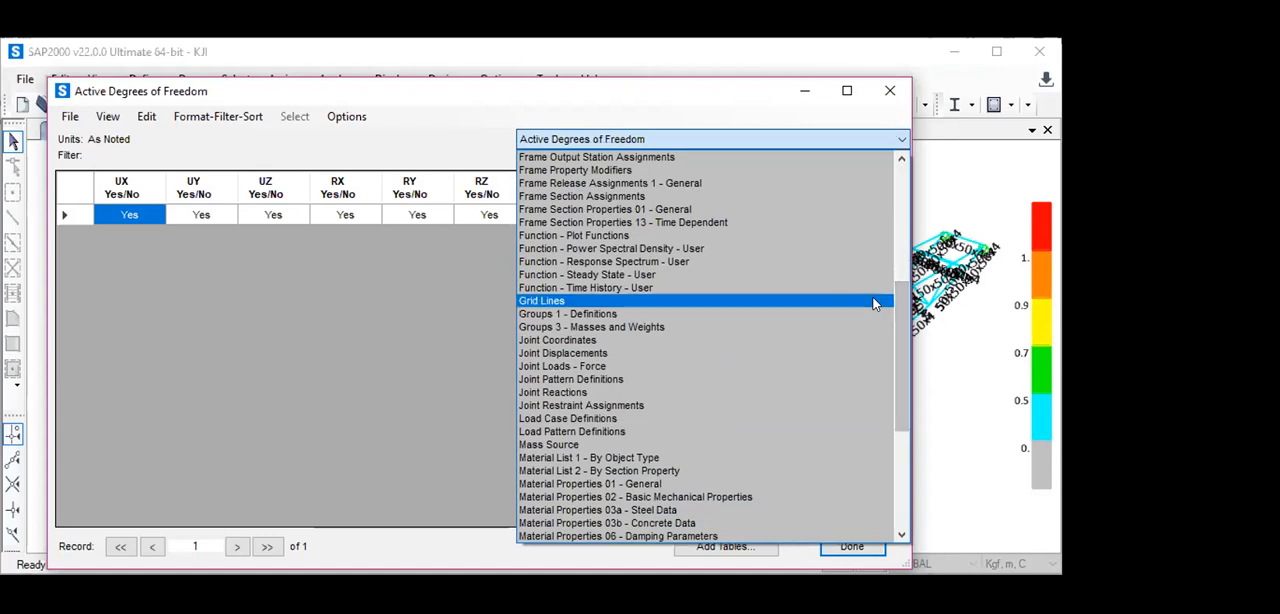
pyautogui.click(615, 470)
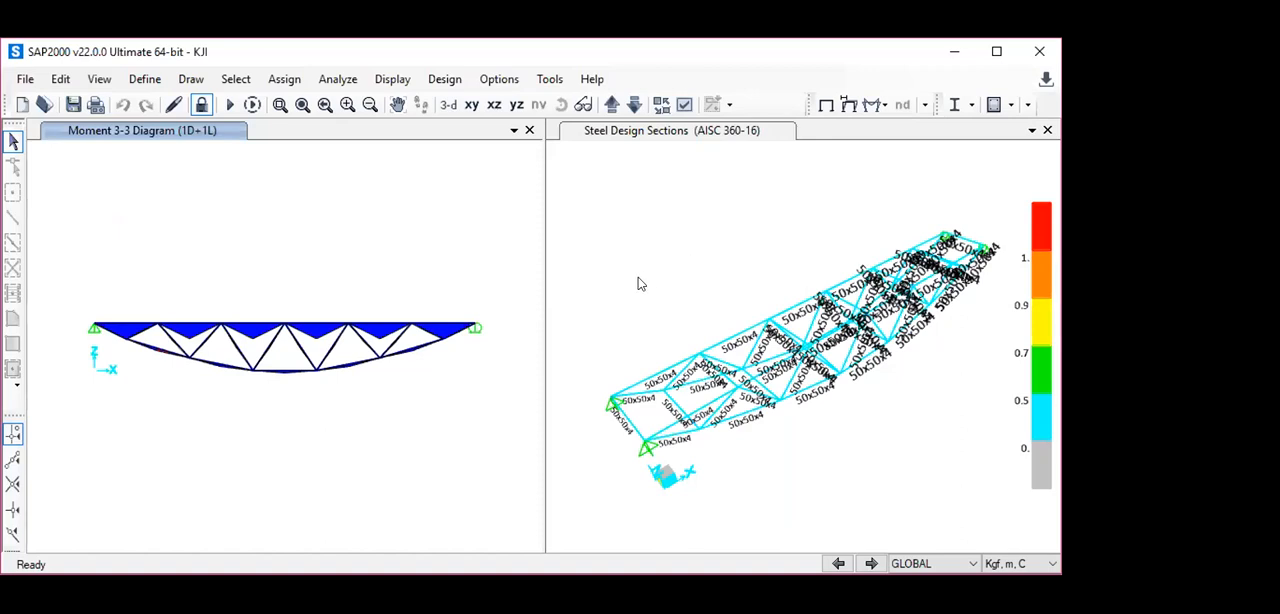
# - Display the filled axial force diagram of the frames for the 1D+1L combination in the X-Z elevation
pyautogui.click(876, 105)
pyautogui.click(908, 167)
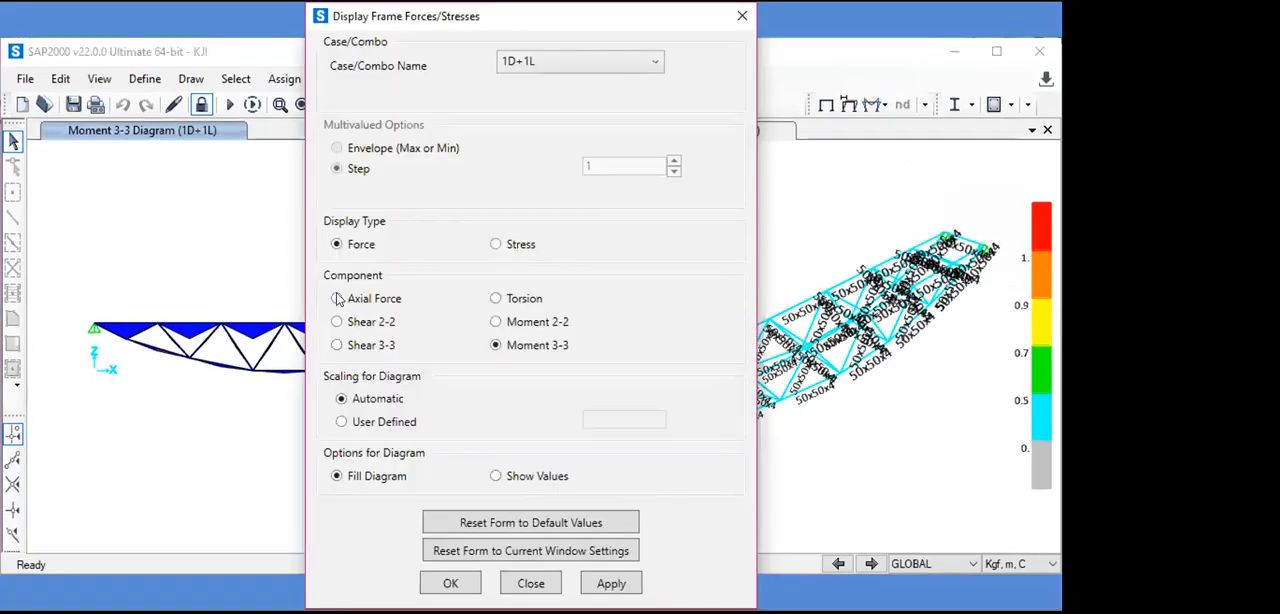
pyautogui.click(337, 298)
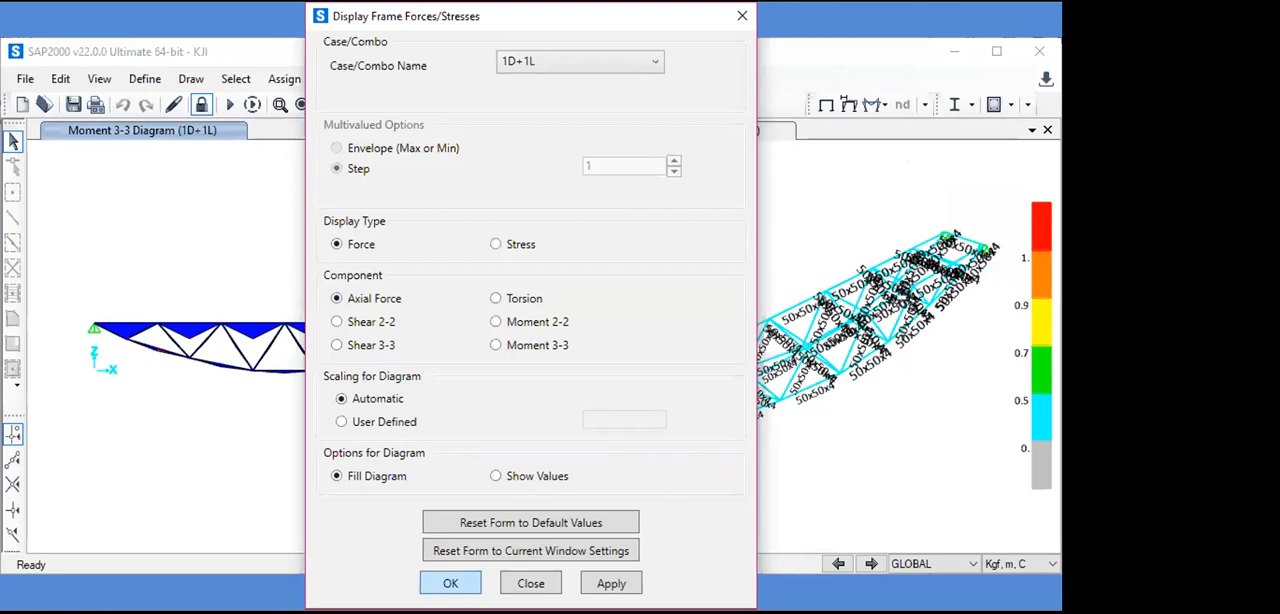
pyautogui.click(450, 583)
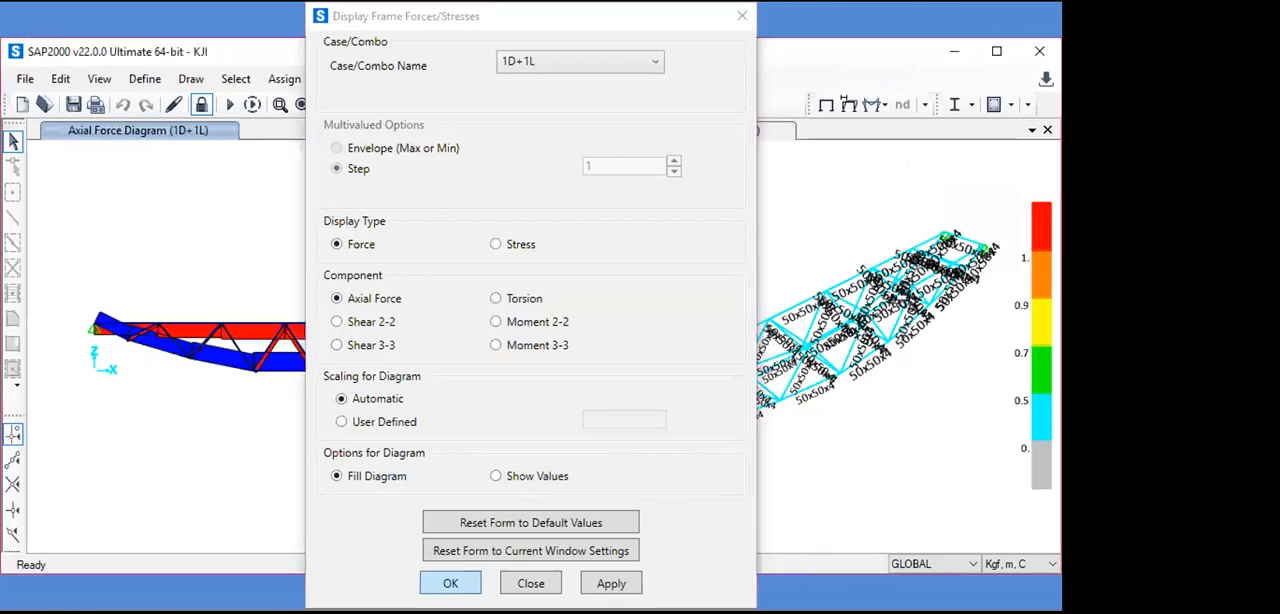